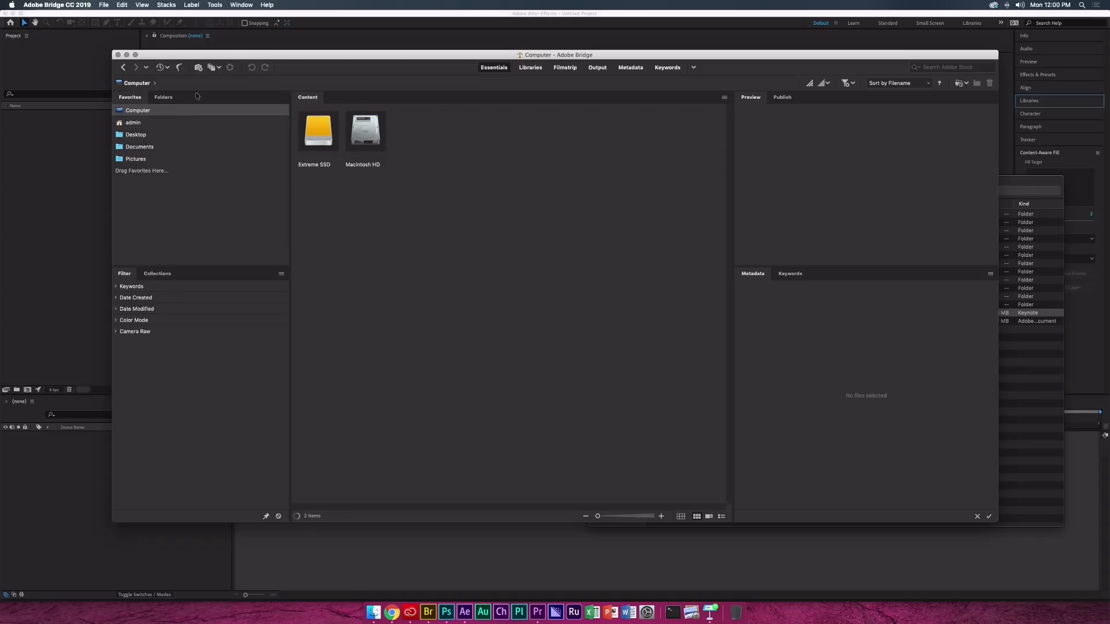
- Open the 05 Adobe Booth folder on the Extreme SSD drive
double_click(308, 127)
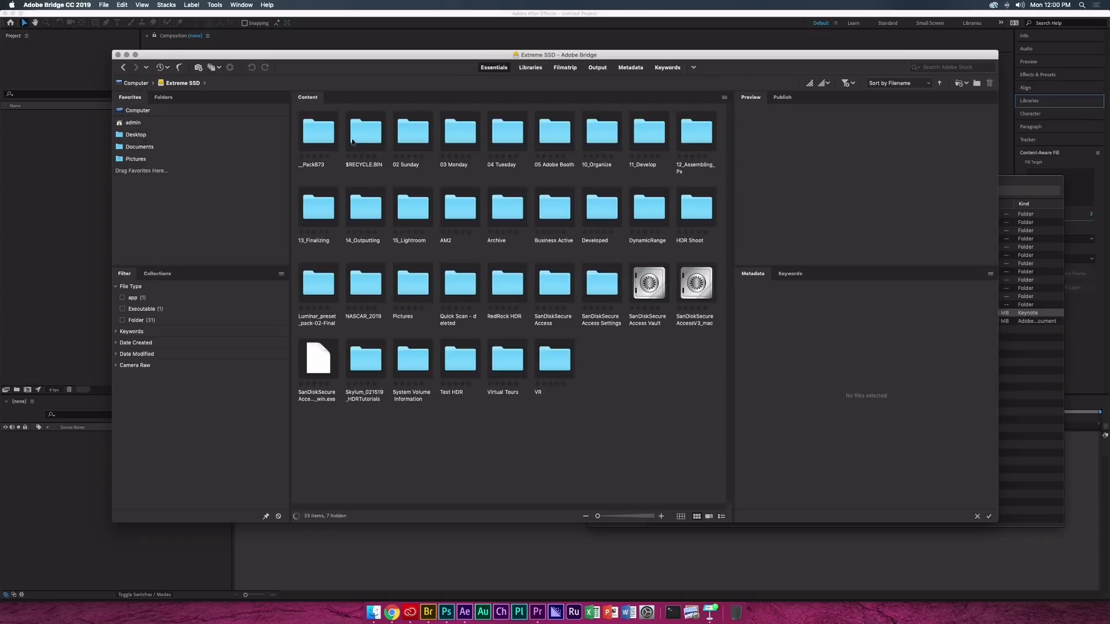
double_click(566, 145)
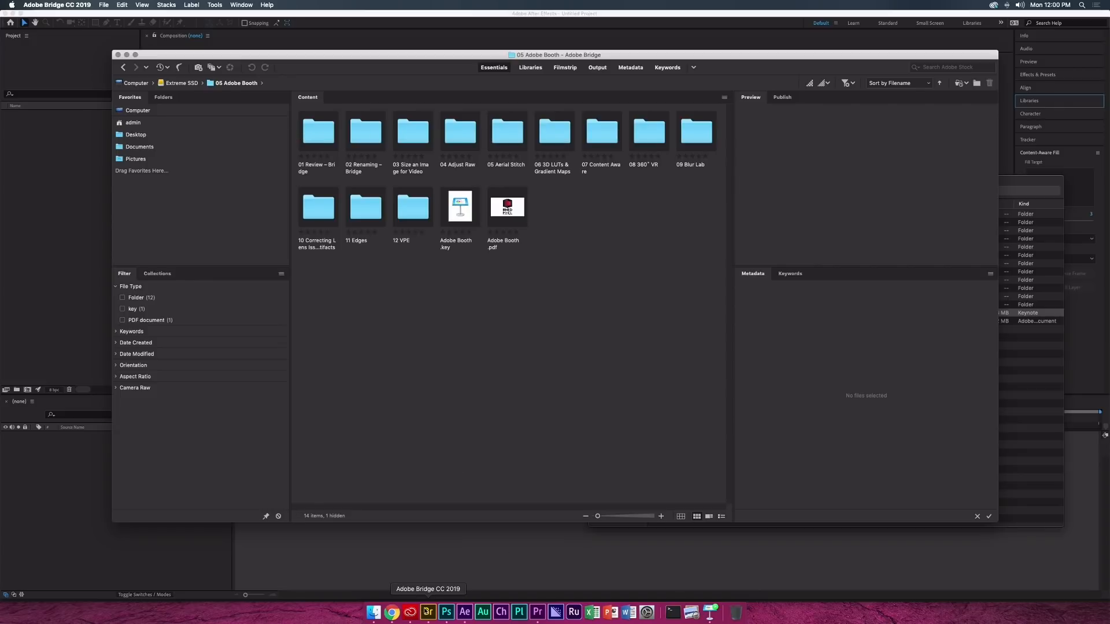
- Switch to Photoshop and After Effects to examine their file commands for browsing in Bridge, and close the After Effects home window
click(447, 612)
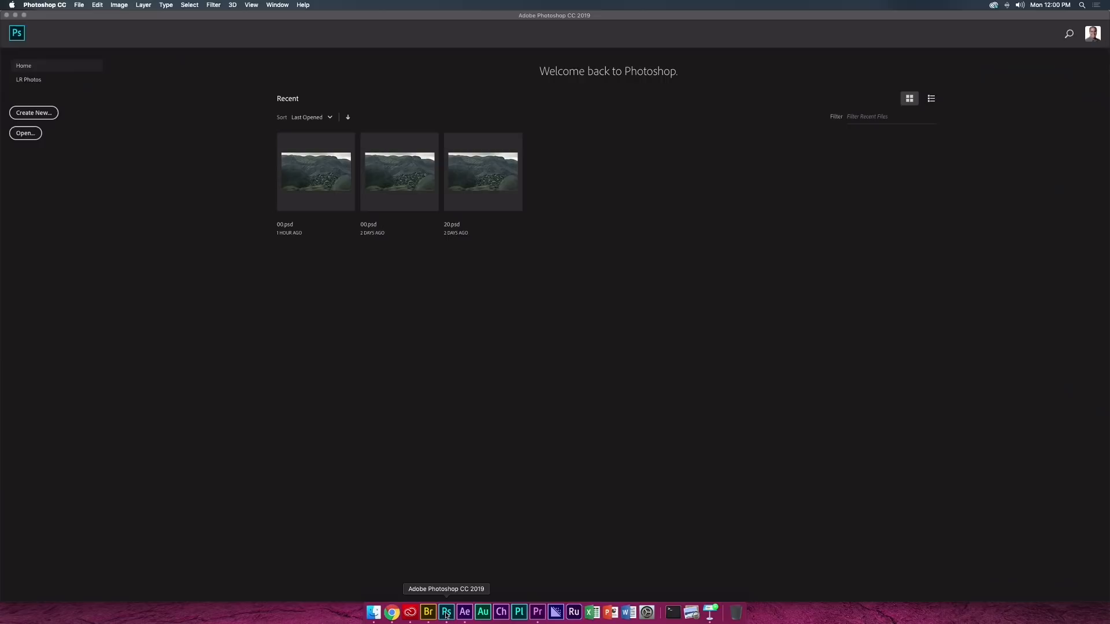
click(79, 5)
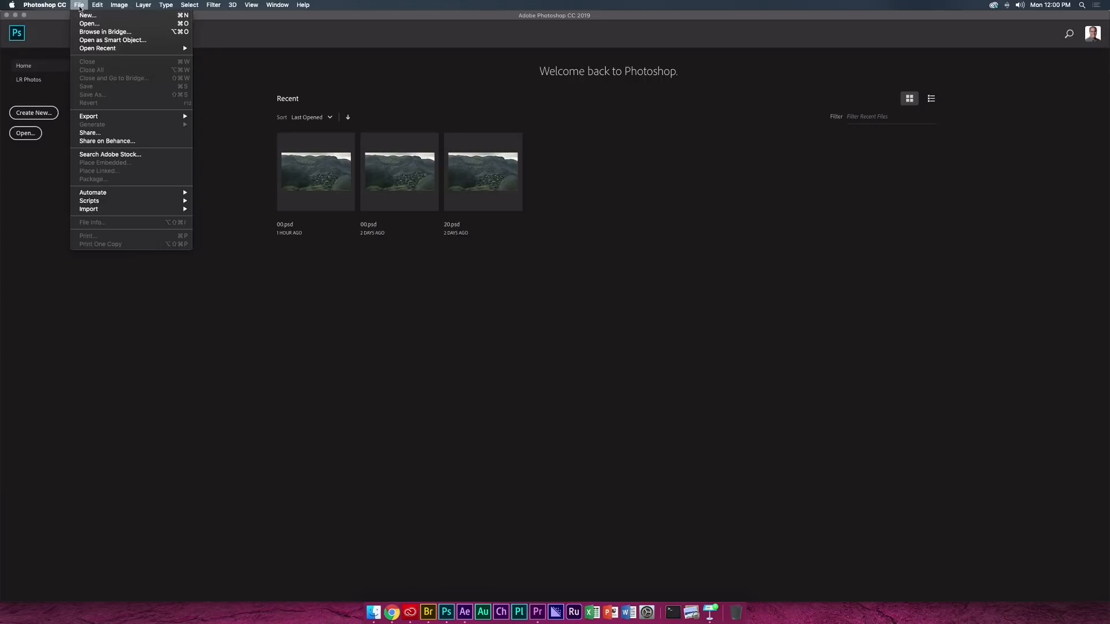
click(314, 228)
click(464, 612)
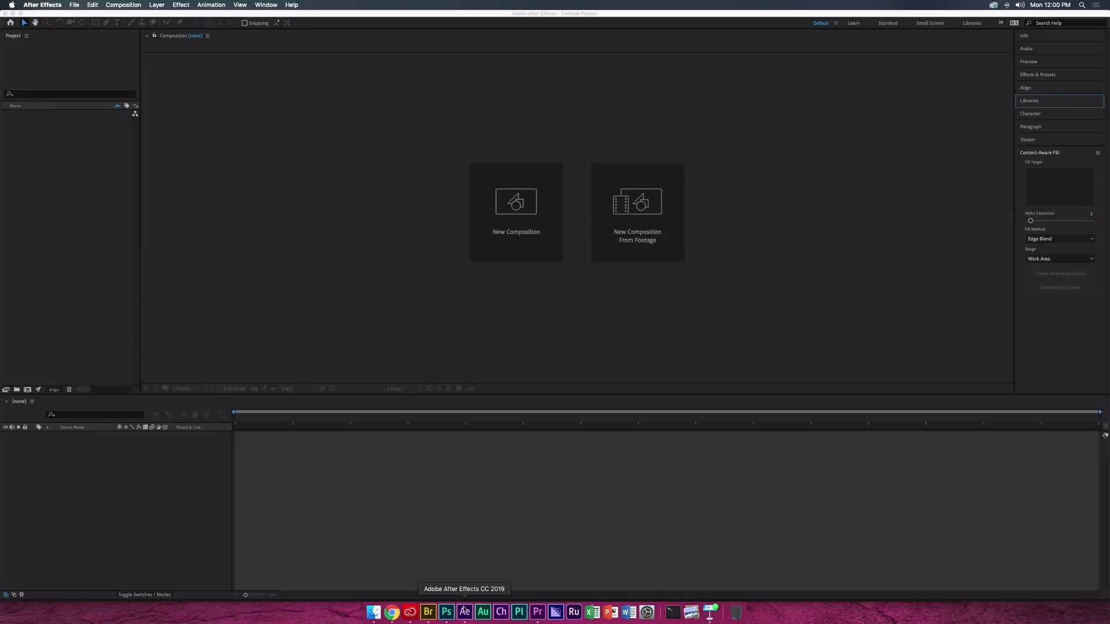
click(72, 4)
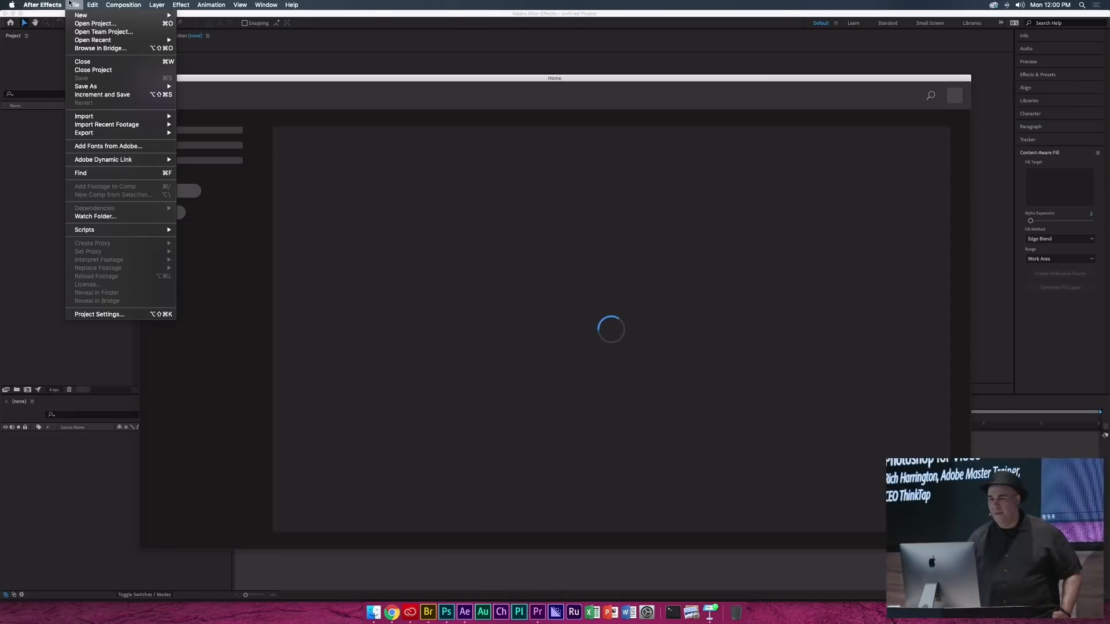
click(70, 3)
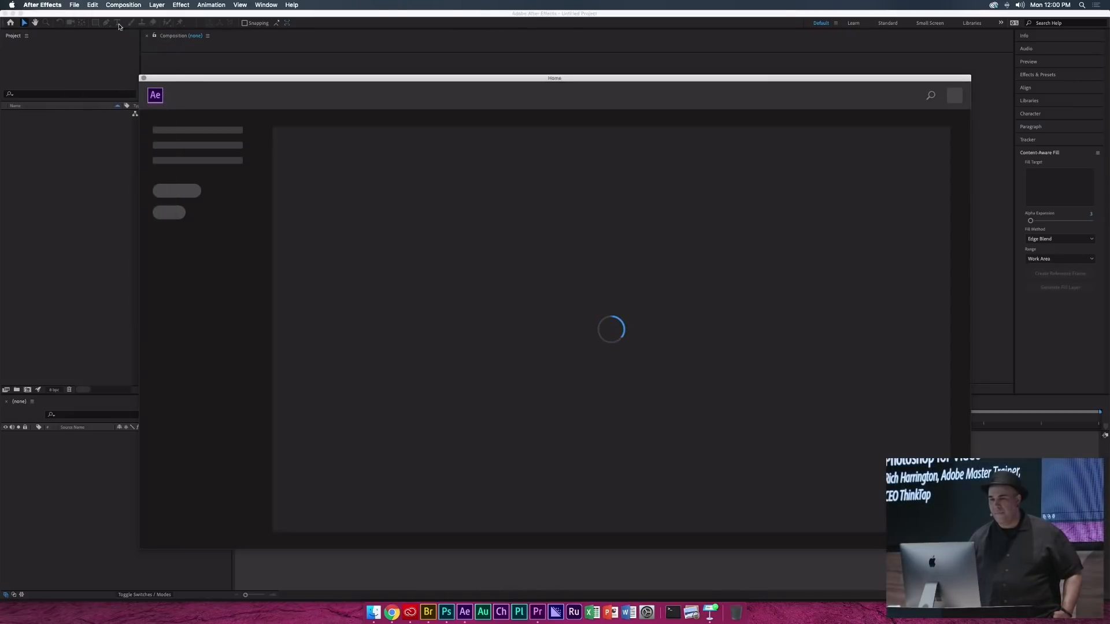
click(142, 77)
- Switch back to Bridge, open the 01 Review – Bridge folder and show all its images in Review Mode
click(428, 611)
click(316, 144)
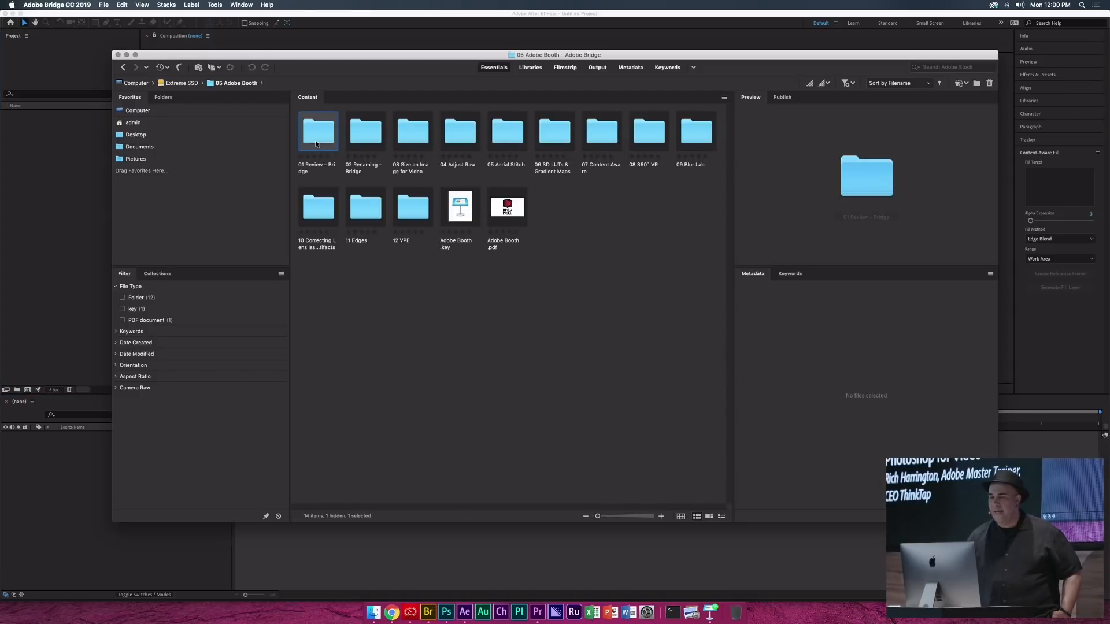
double_click(317, 144)
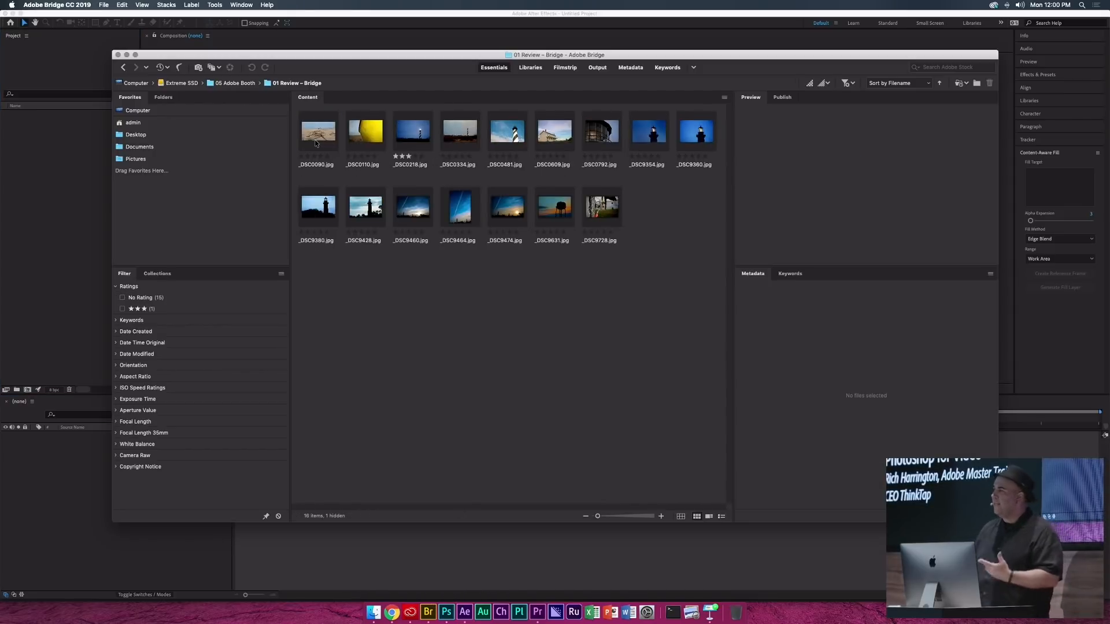
key(super+a)
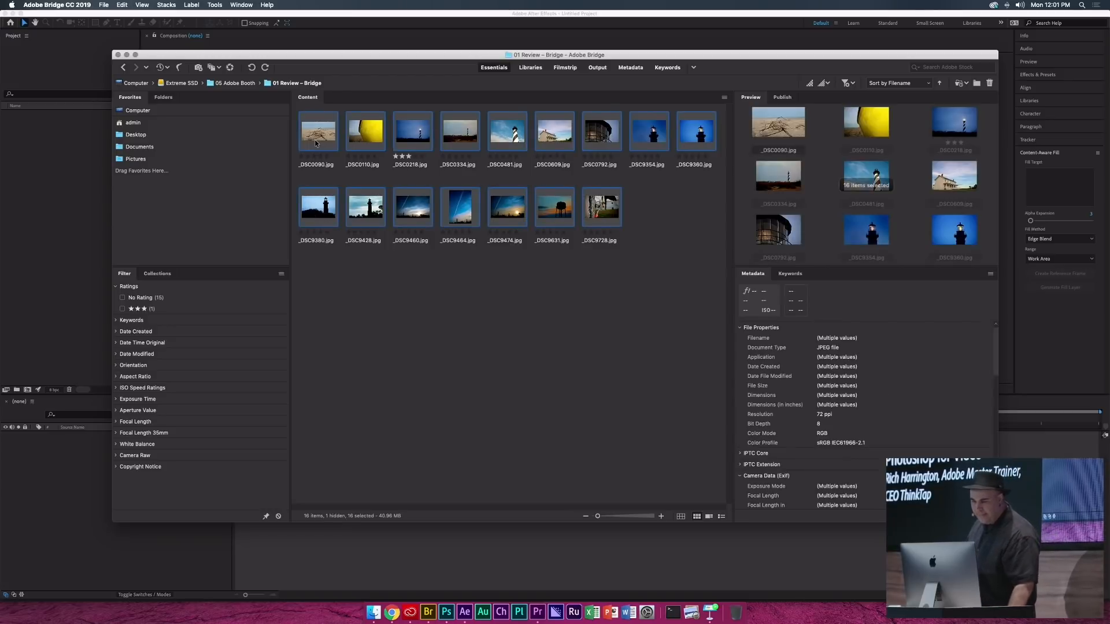
key(super+b)
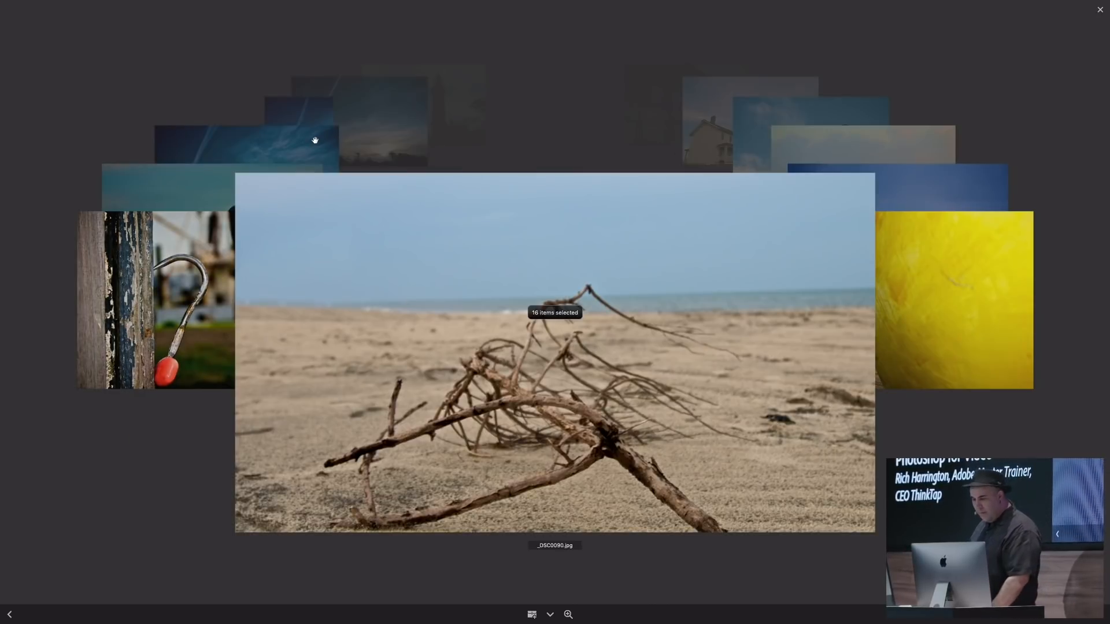
- Advance to _DSC0334.jpg and rate it four stars, lowering it to two stars after inspecting the lighthouse top with the loupe
key(Right)
key(Right)
key(Right)
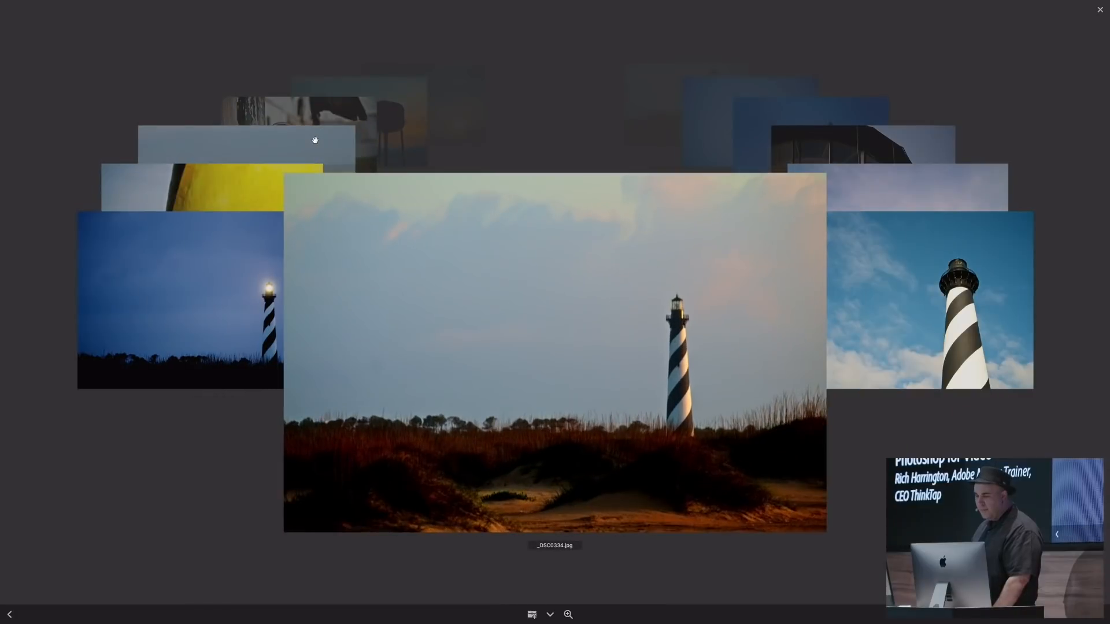
key(4)
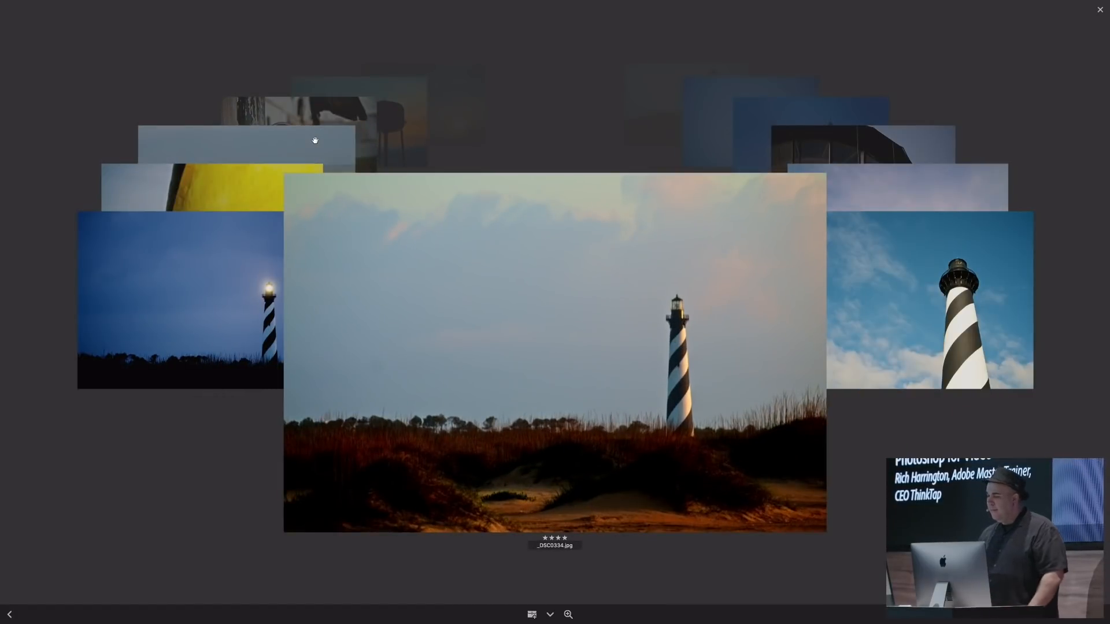
click(693, 318)
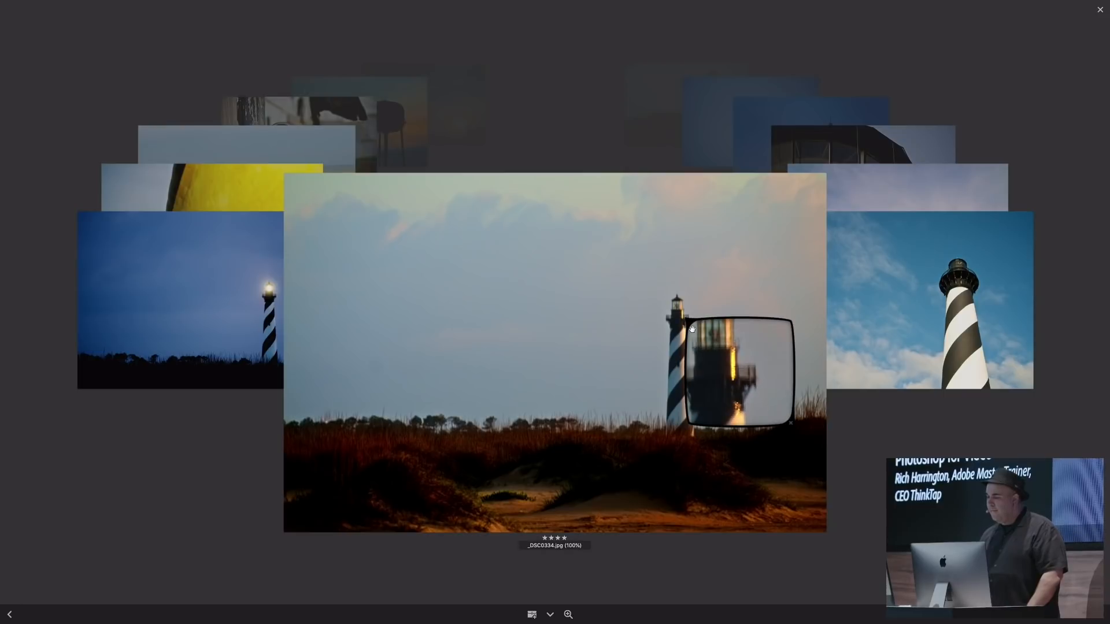
drag(695, 335, 692, 325)
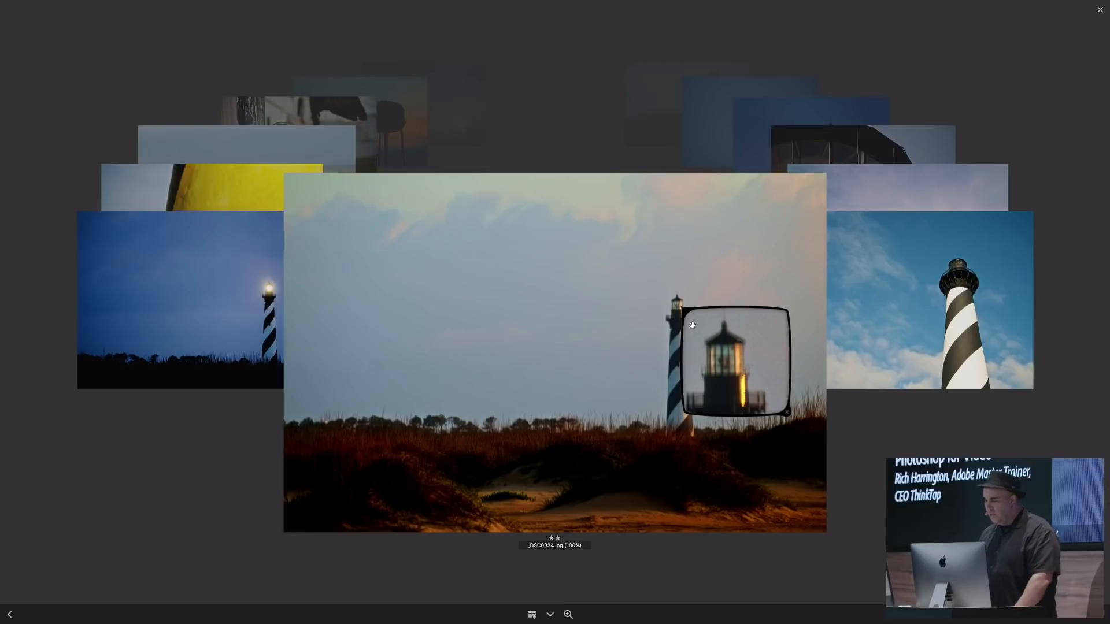
- Advance to _DSC0481.jpg, inspect the lighthouse railing with the loupe and rate the image five stars
key(Right)
drag(710, 327, 687, 319)
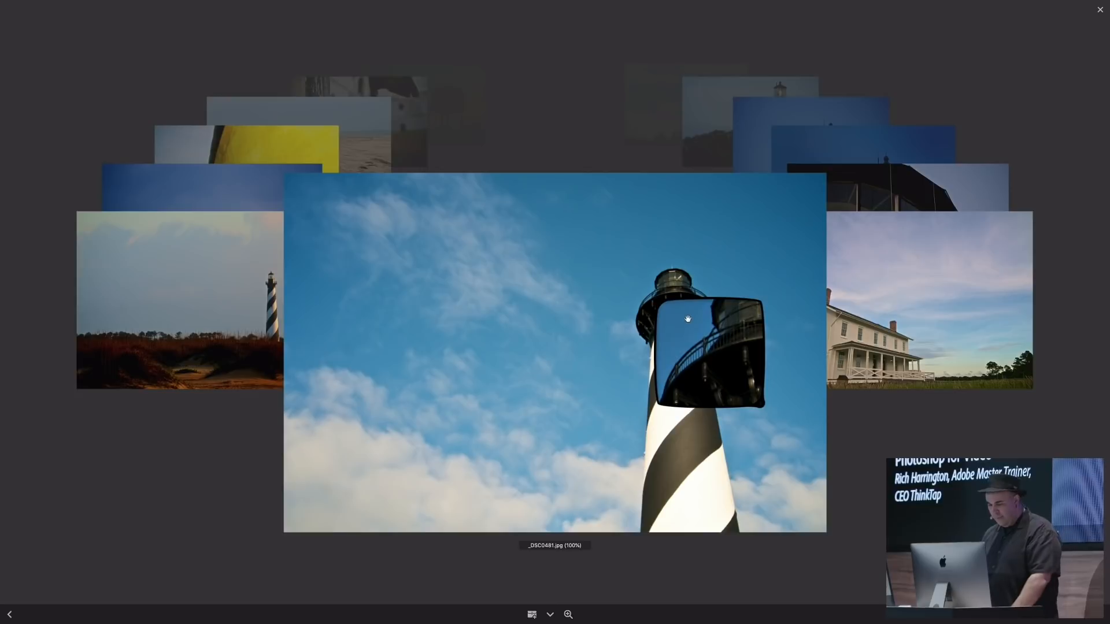
key(5)
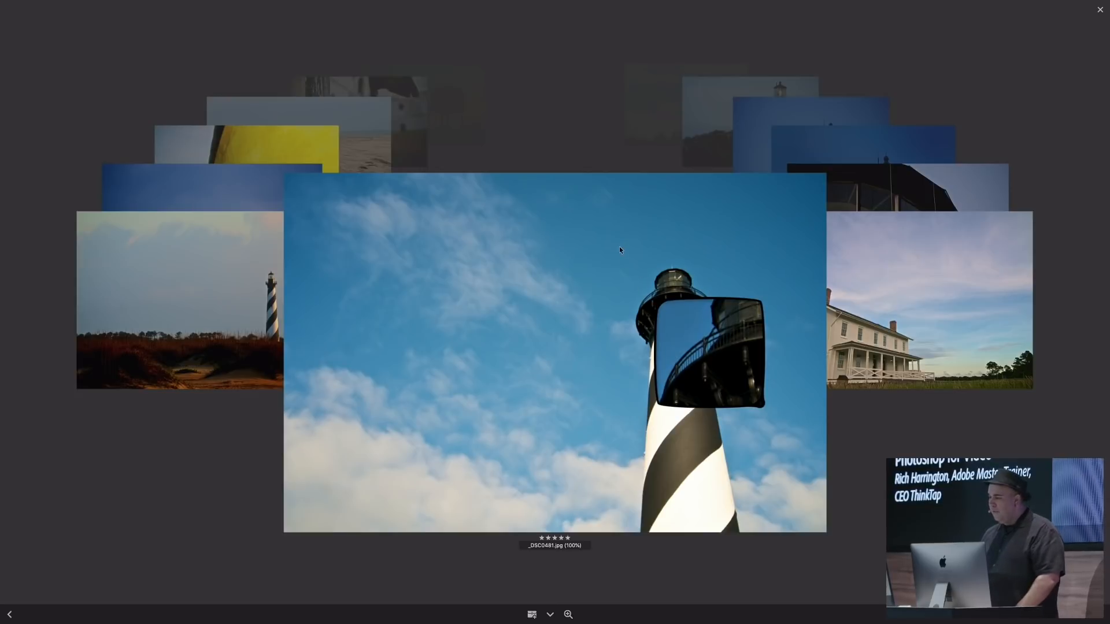
- Browse the following lighthouse images in the review carousel up to _DSC9428.jpg and leave Review Mode
click(838, 357)
click(837, 360)
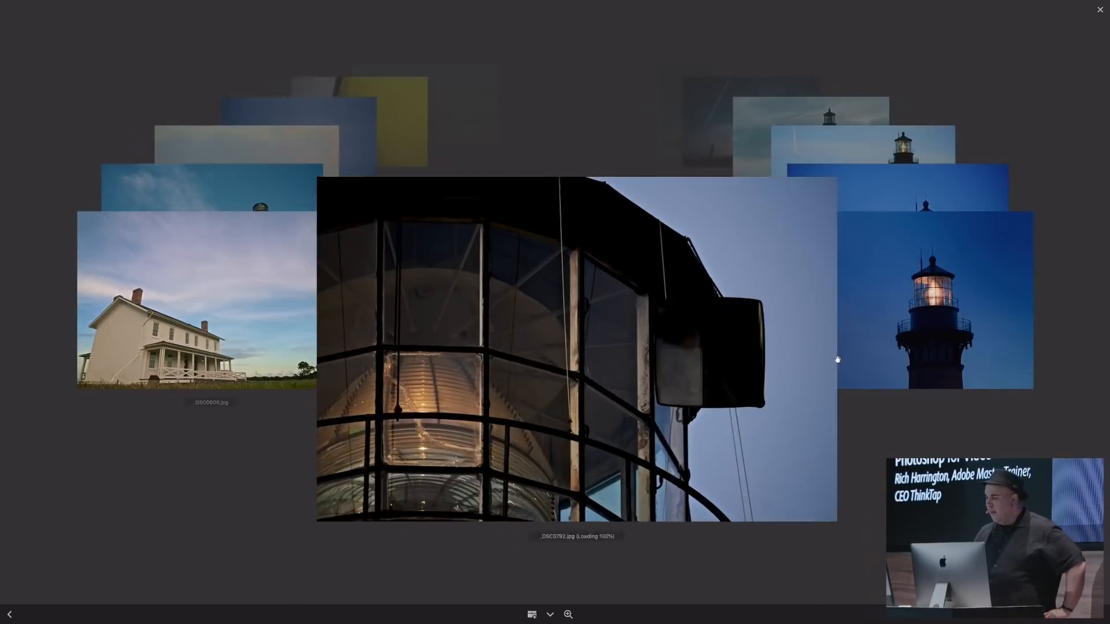
click(837, 360)
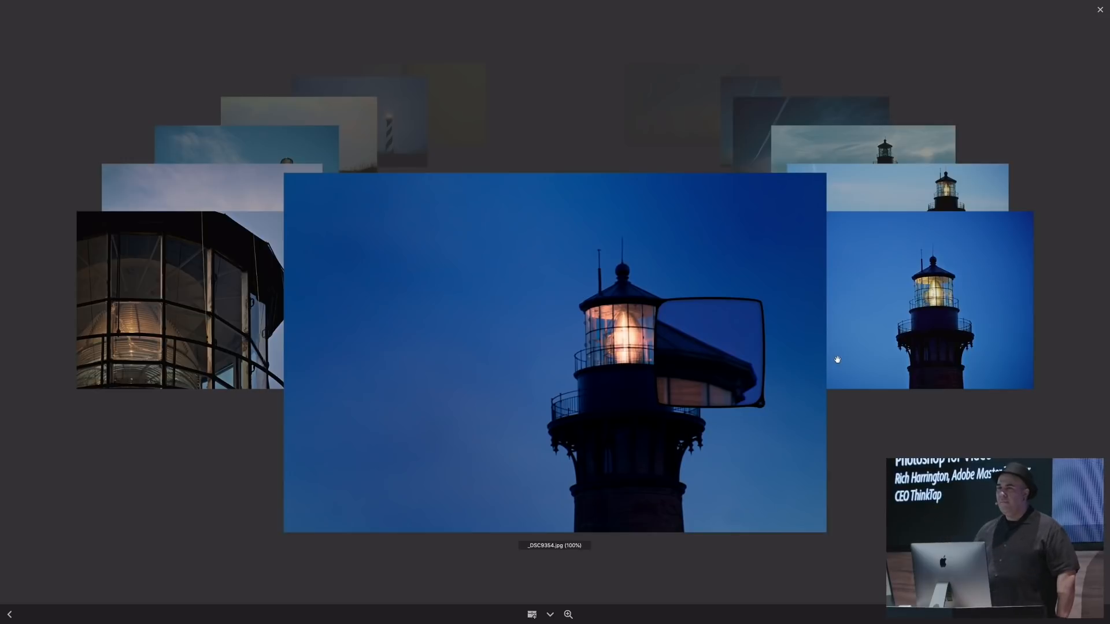
key(Right)
key(Right)
key(Right)
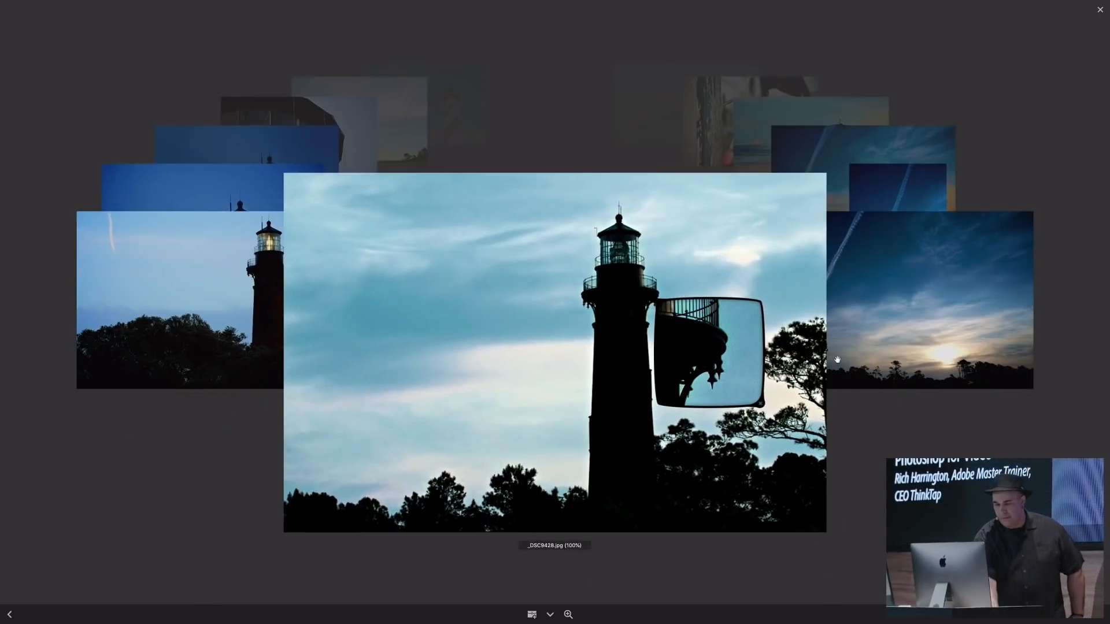
key(Escape)
- Open the 02 Renaming – Bridge folder and select all its NEF images, leaving out Originals.zip
key(super+Up)
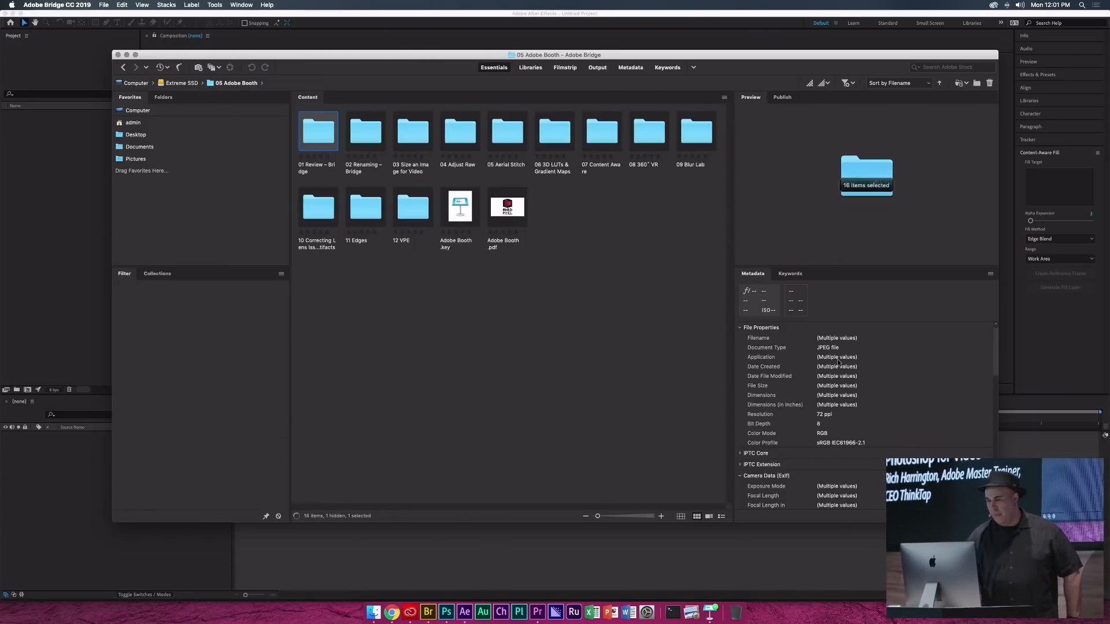
key(Right)
key(super+Down)
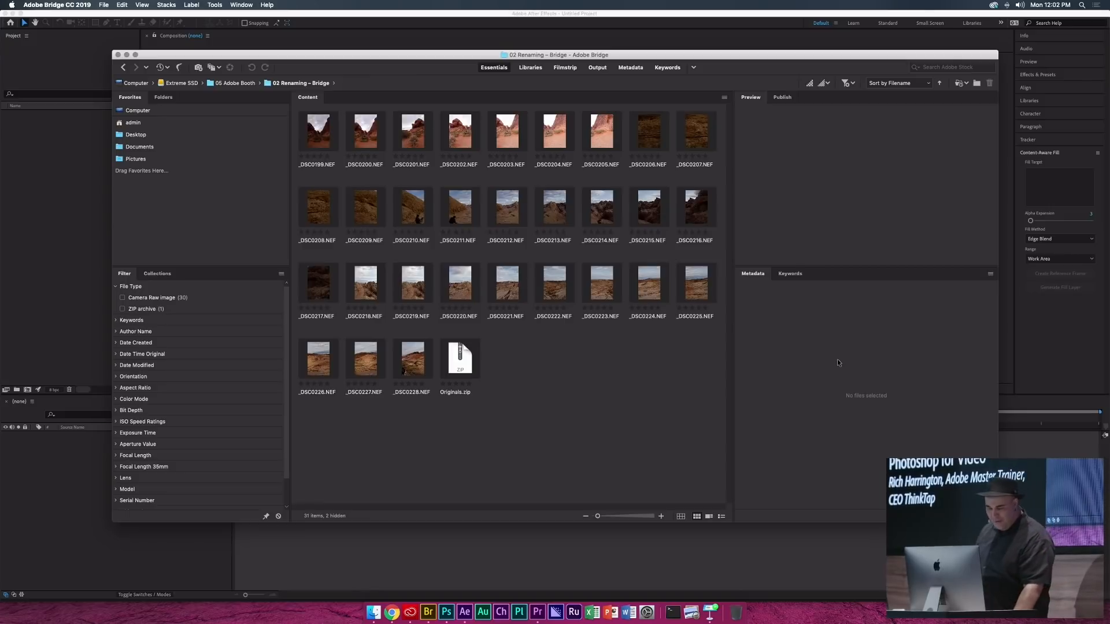
key(super+a)
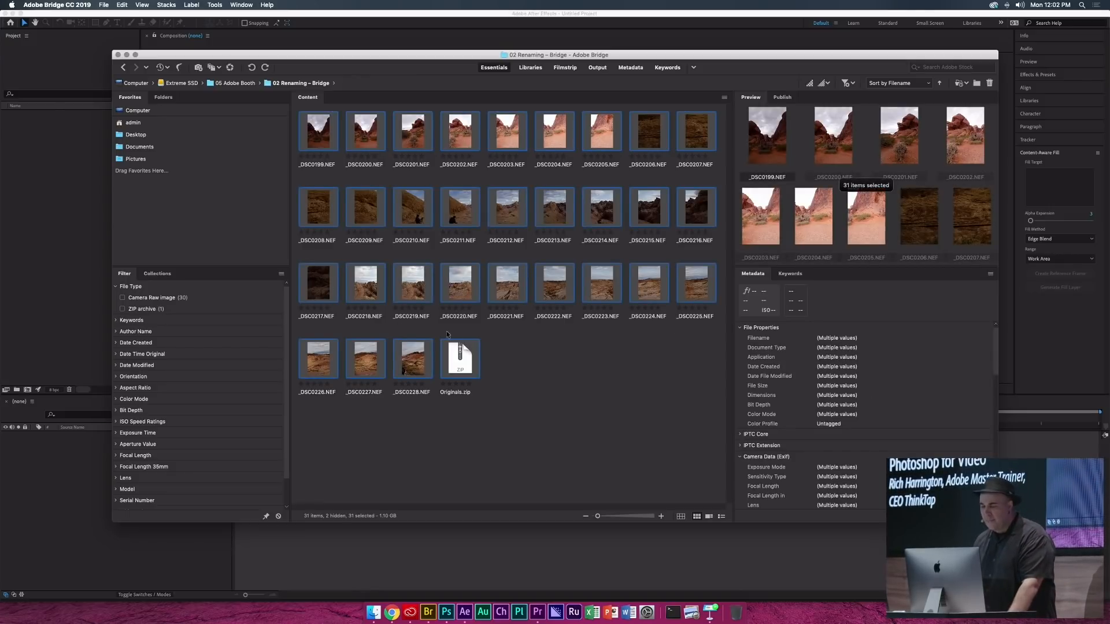
super+click(460, 355)
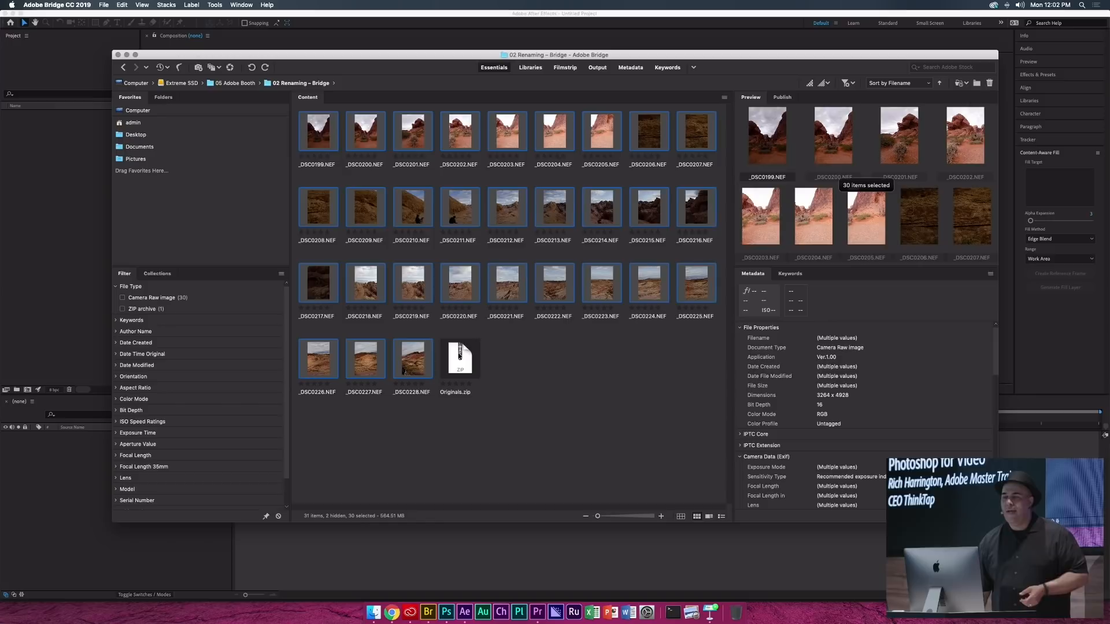
- Start a Batch Rename of the selected images and set the first filename text to RedRock_
click(214, 4)
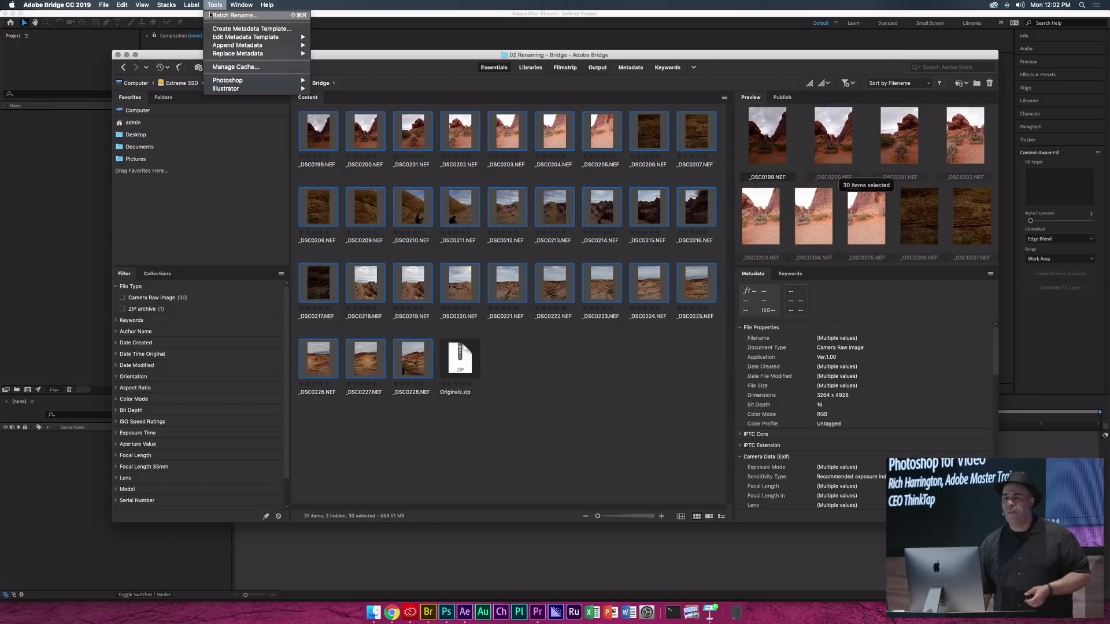
click(212, 15)
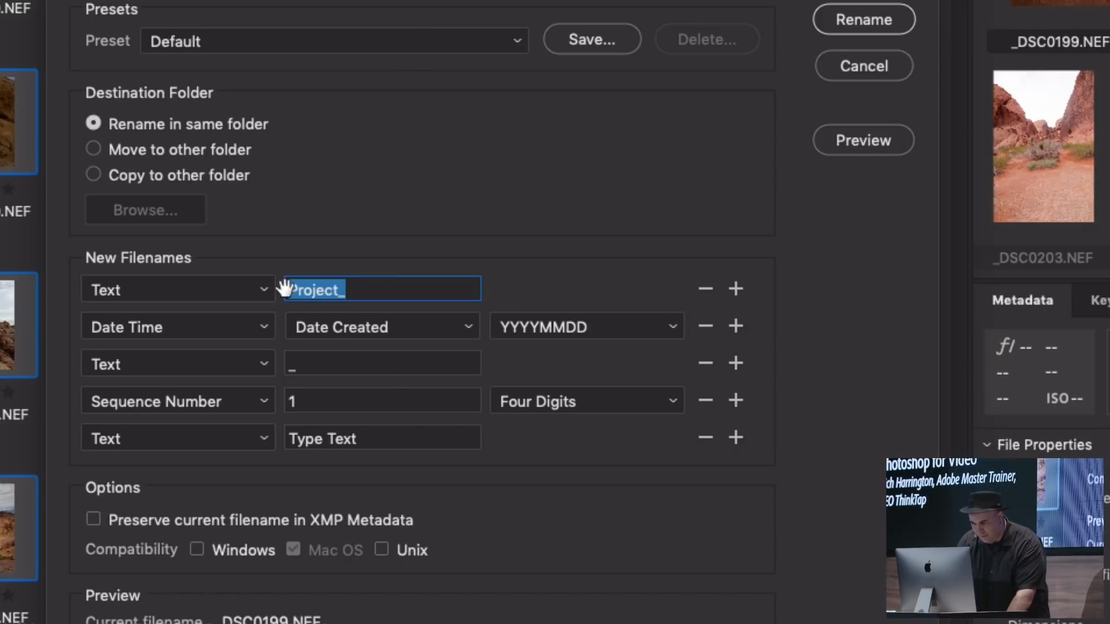
text(Red)
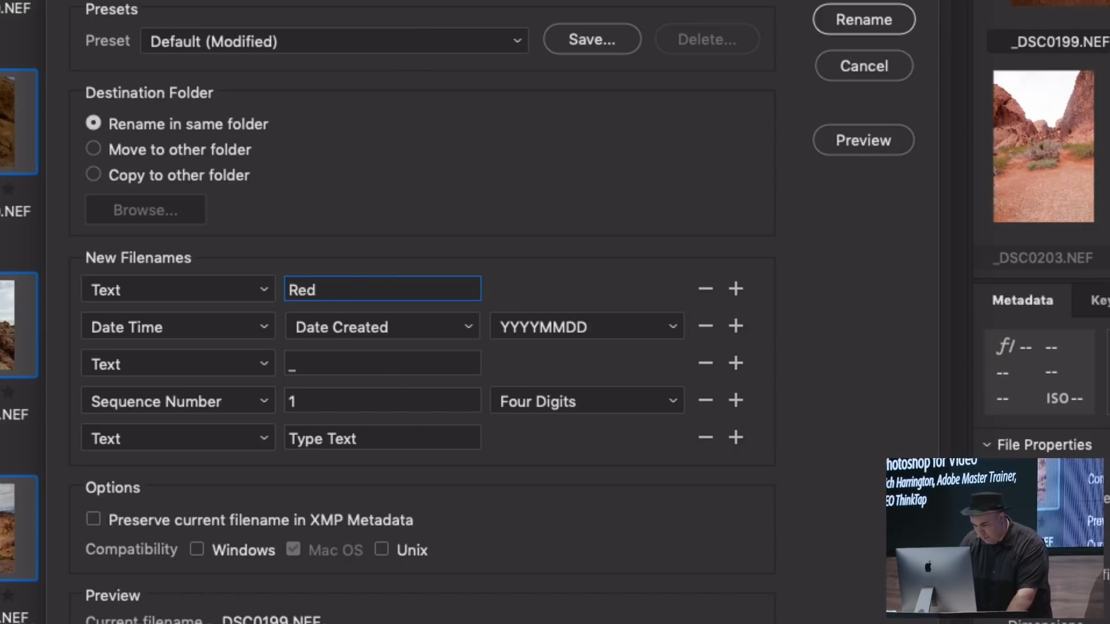
text(Rock_)
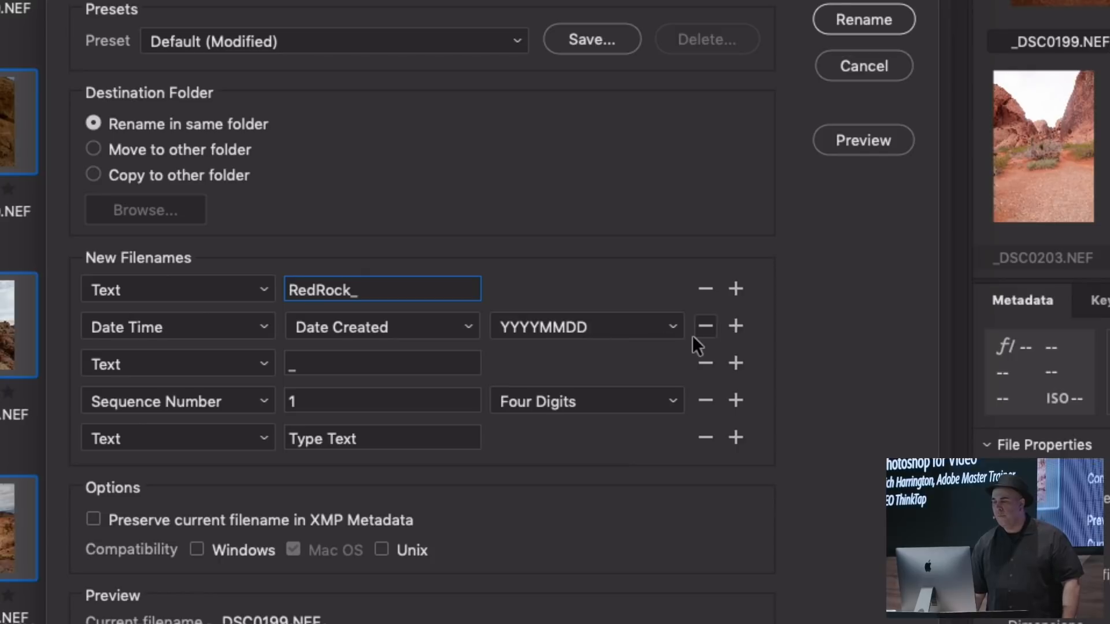
- Add a second Date Time element after the YYYYMMDD date, using Date Created in HHMMSS format
click(728, 328)
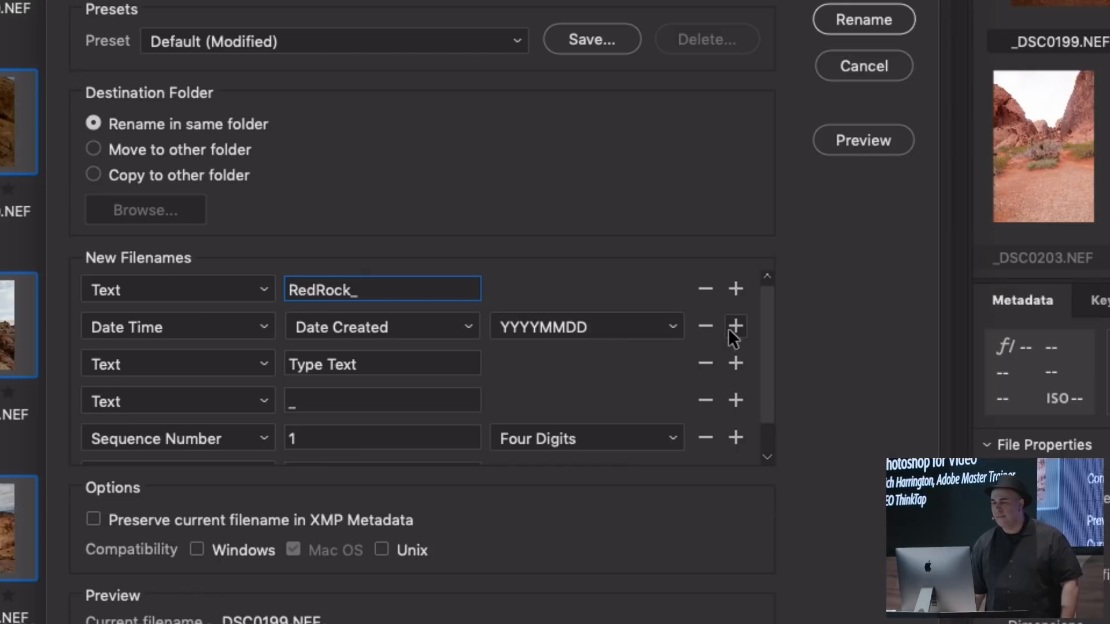
click(260, 373)
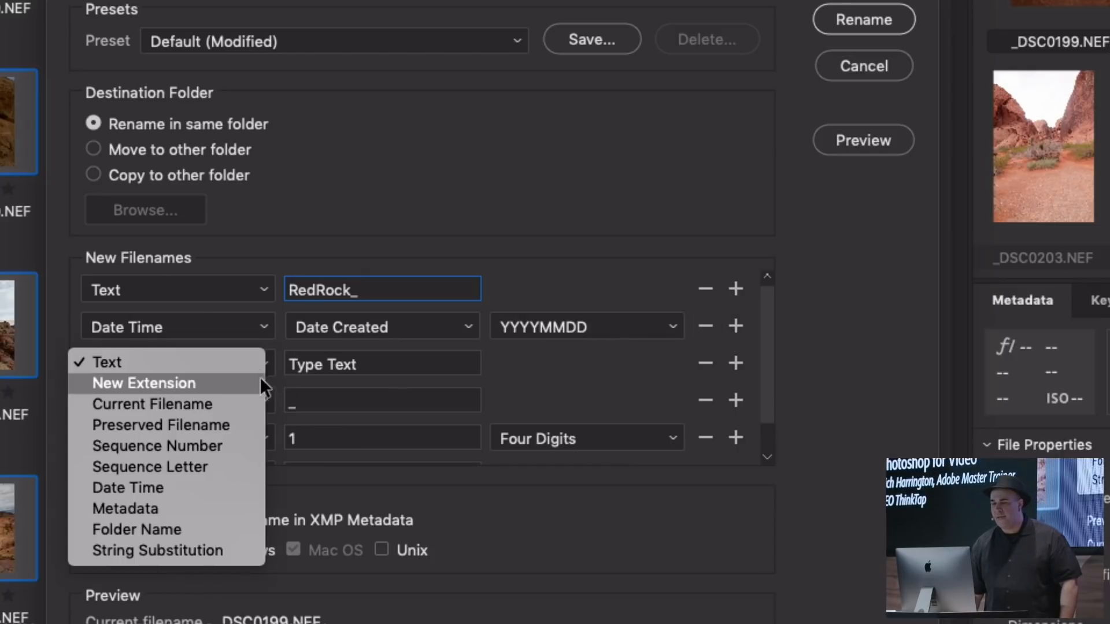
click(227, 486)
click(549, 364)
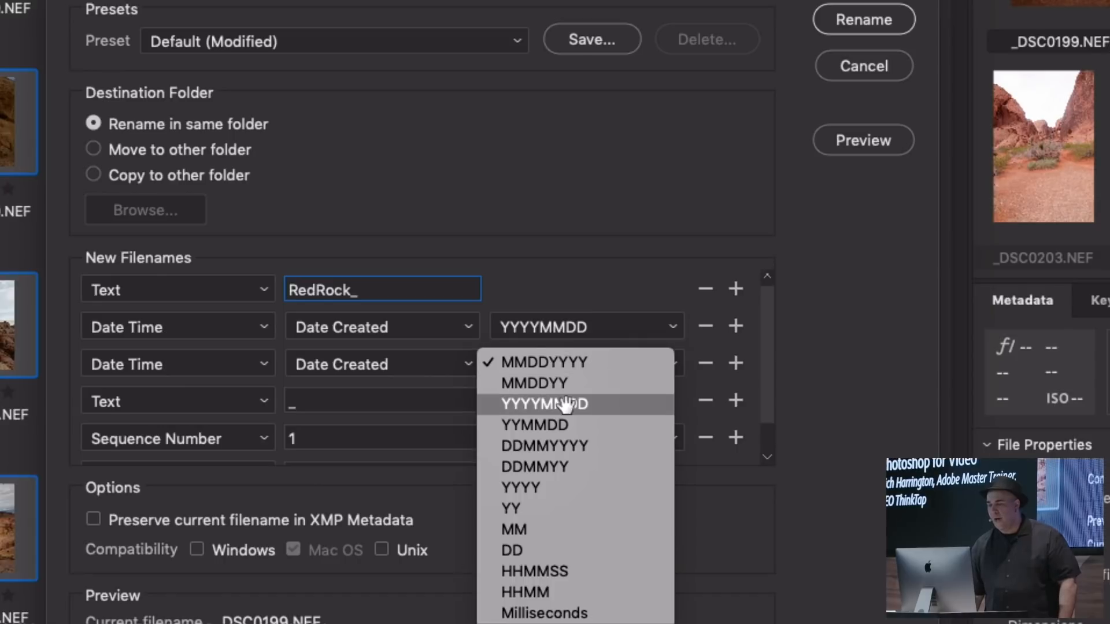
click(586, 561)
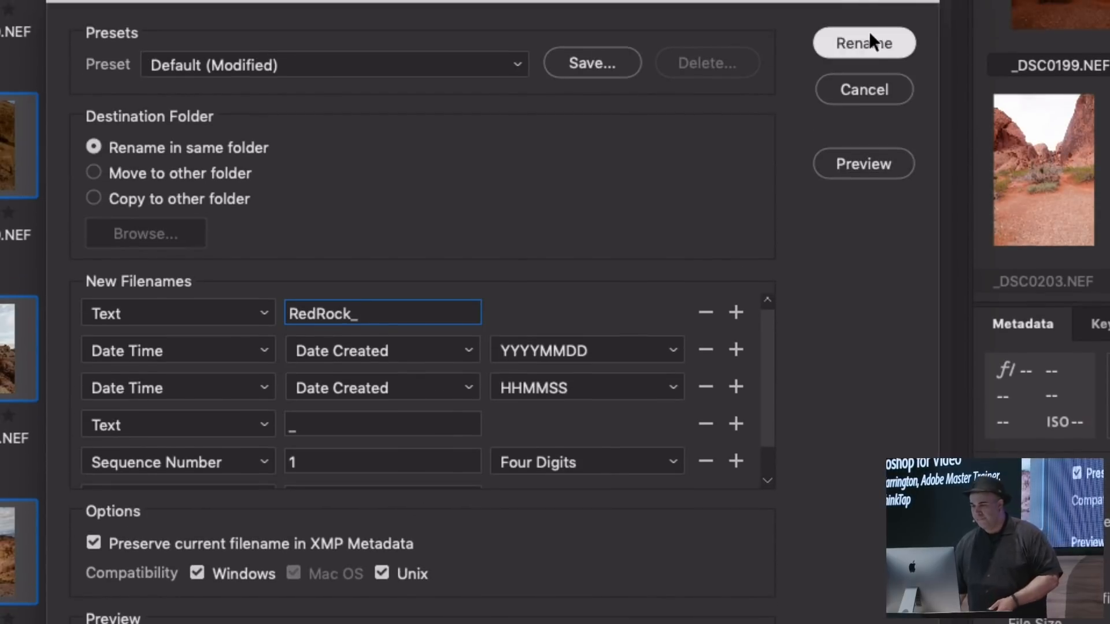
- Run the batch rename with original filenames preserved in XMP and Windows and Unix compatibility, and select the renamed image 0008 to check its metadata
click(870, 35)
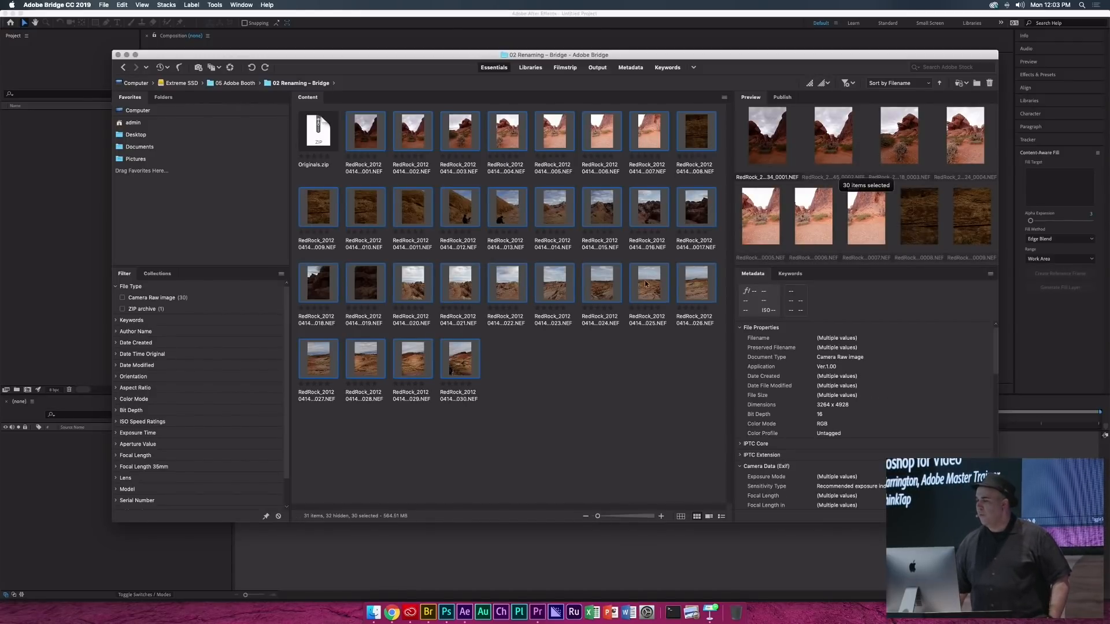
click(634, 374)
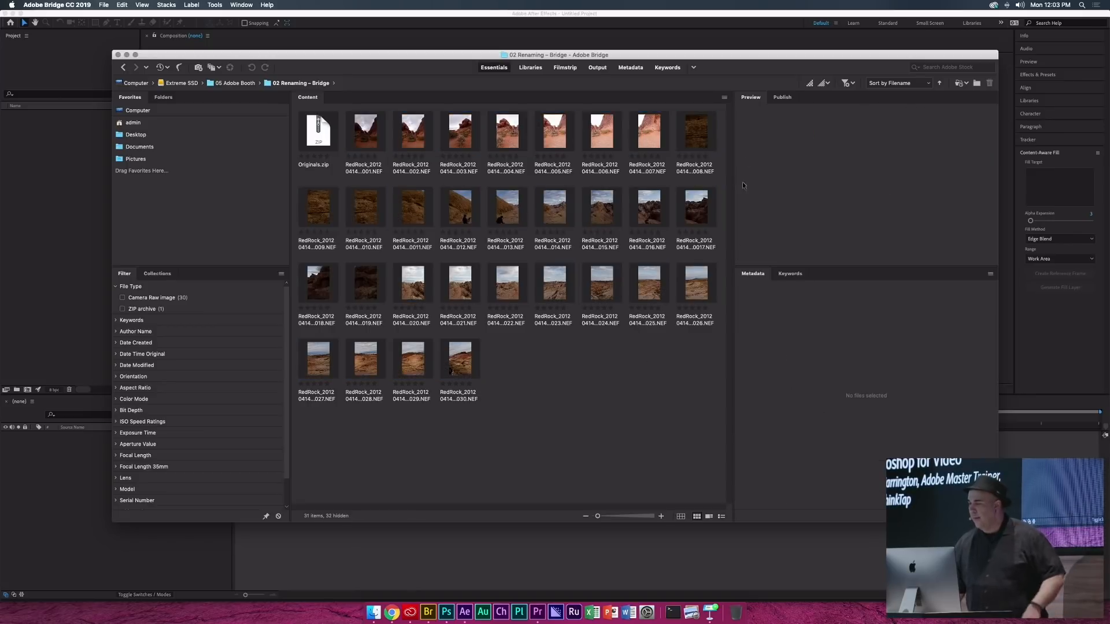
click(699, 132)
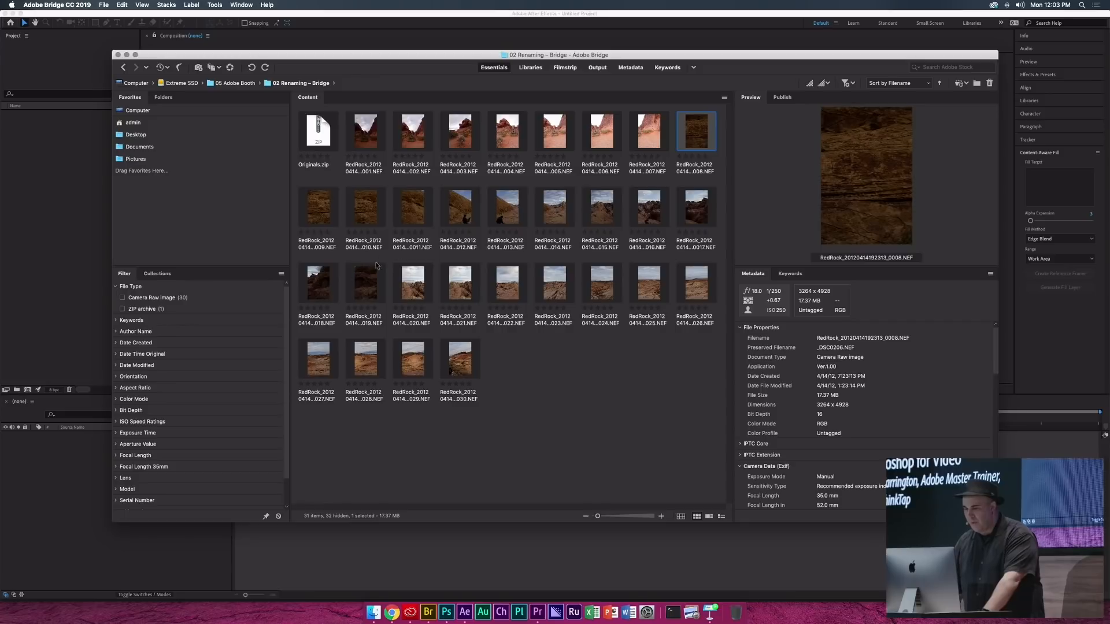
- Select renamed images 0008 through 0019, open them together in Camera Raw, and dismiss the welcome screen
shift+click(365, 280)
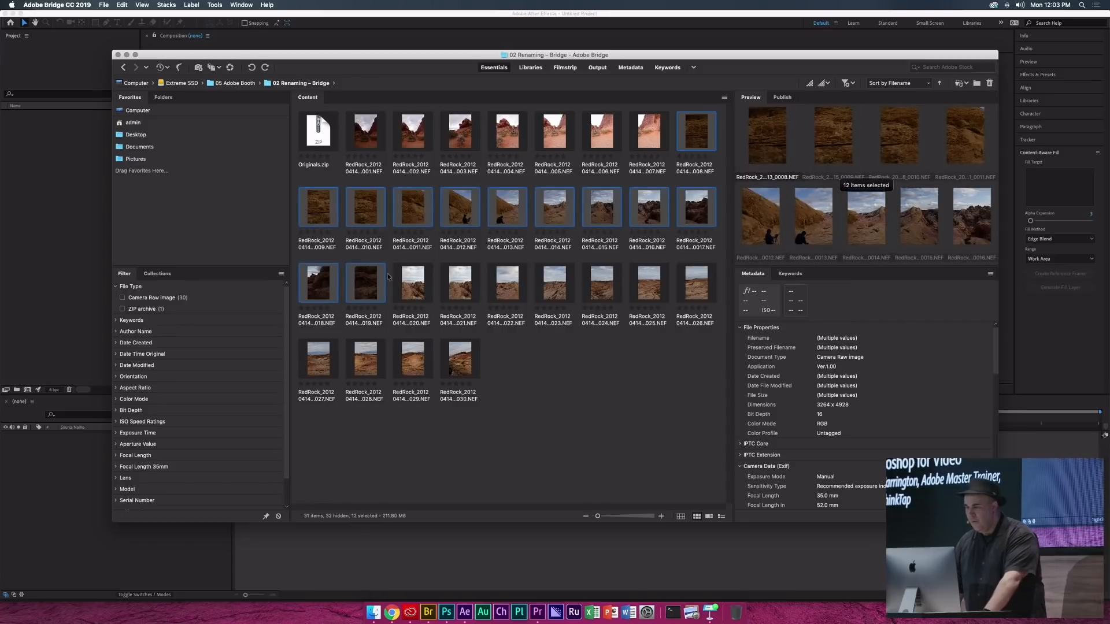
right_click(713, 144)
click(715, 155)
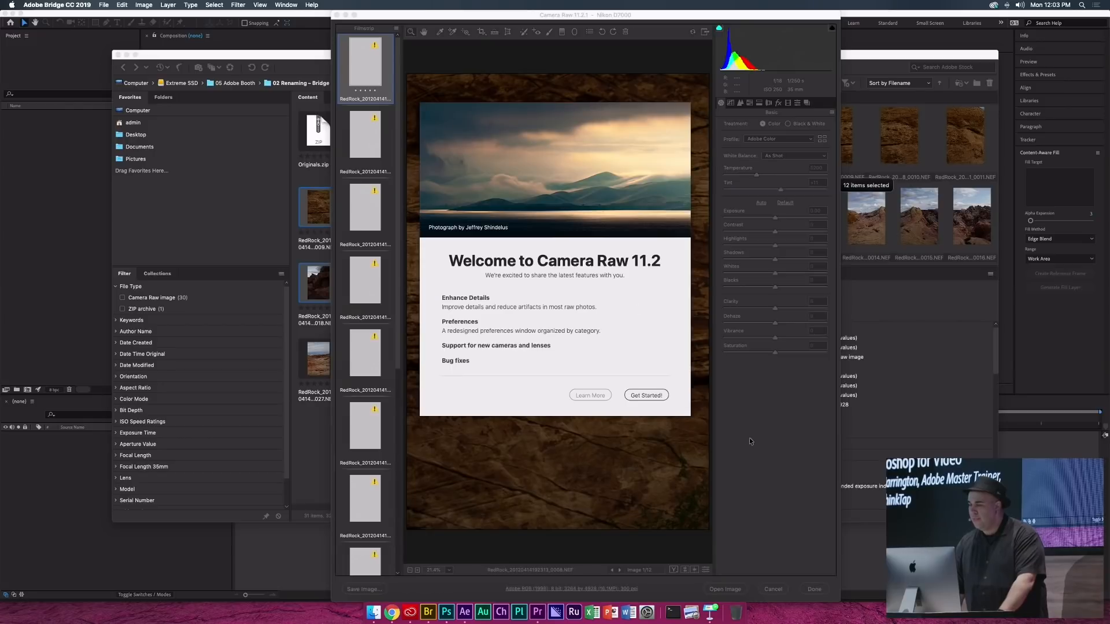
click(641, 396)
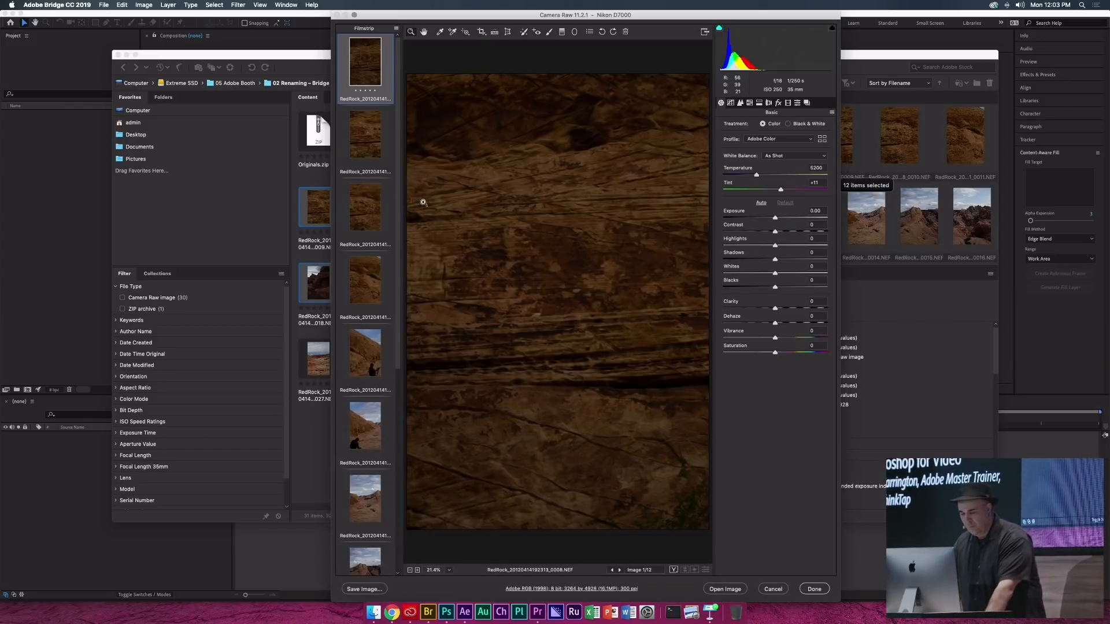
- Select all images in the filmstrip, merge them into a panorama, and save the merged file
key(super+a)
right_click(366, 68)
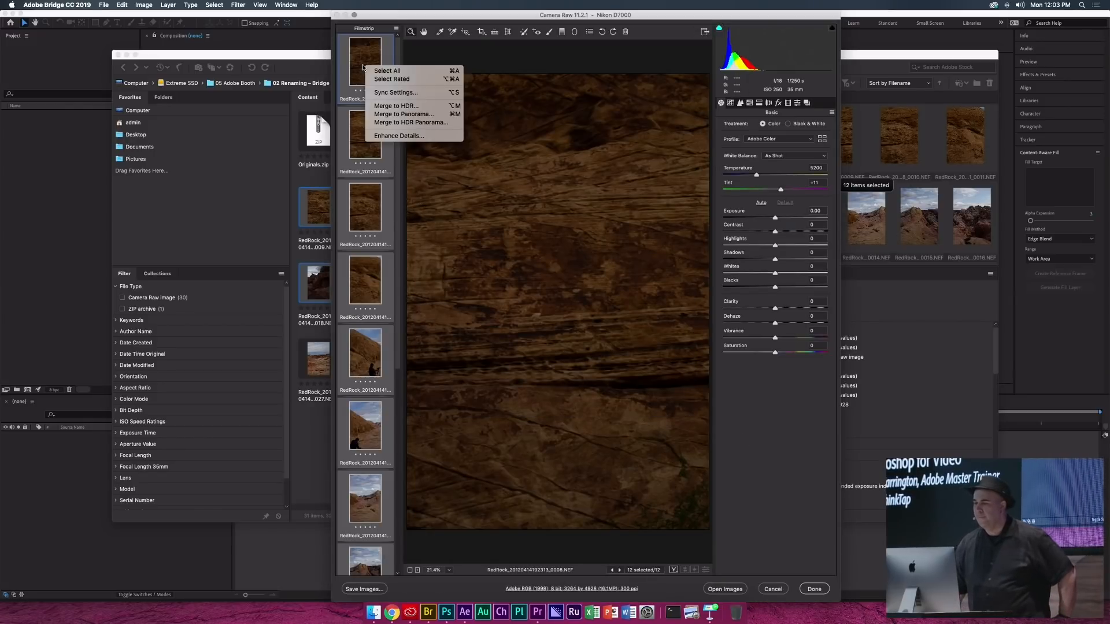
click(392, 114)
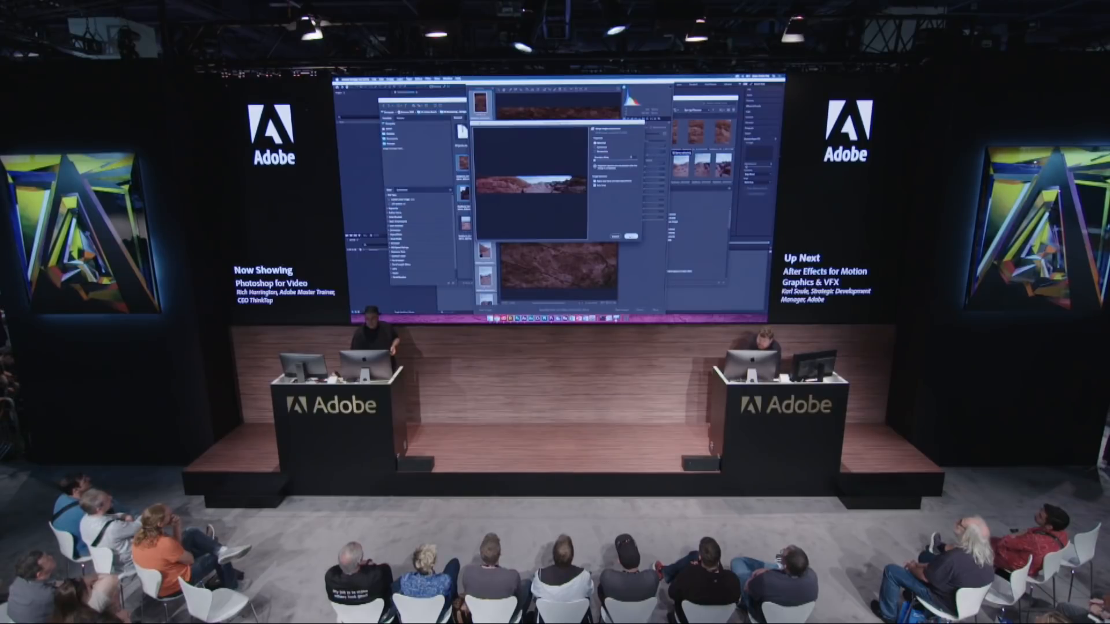
click(631, 236)
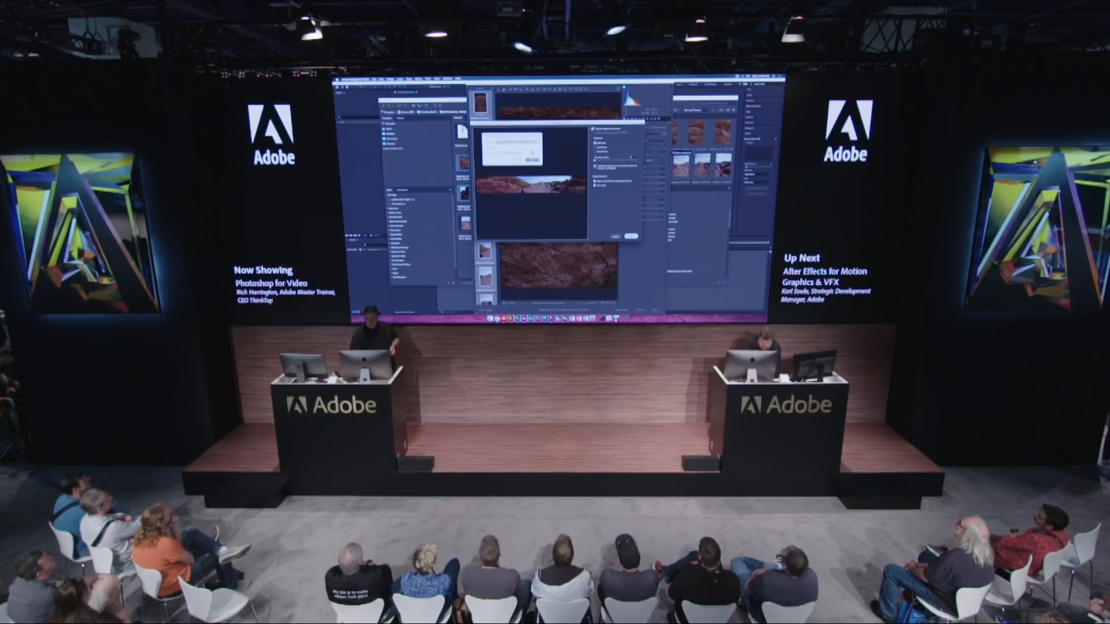
click(533, 160)
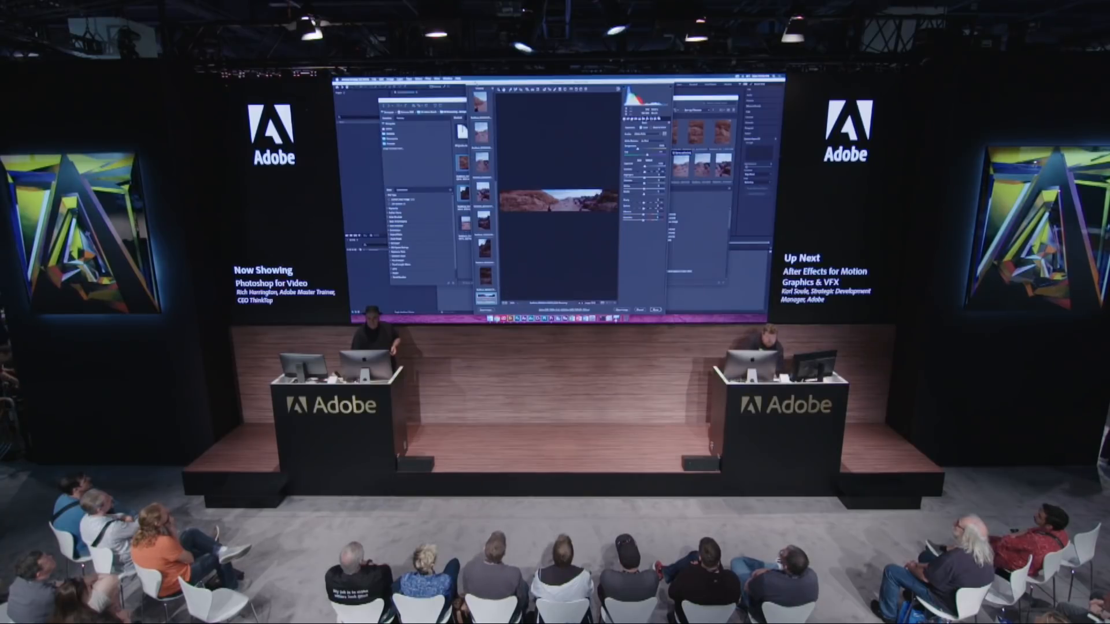
- Enlarge Camera Raw to full screen and set the panorama's Highlights to -100, Shadows to +100, Clarity to +50 and Dehaze to +29
double_click(623, 83)
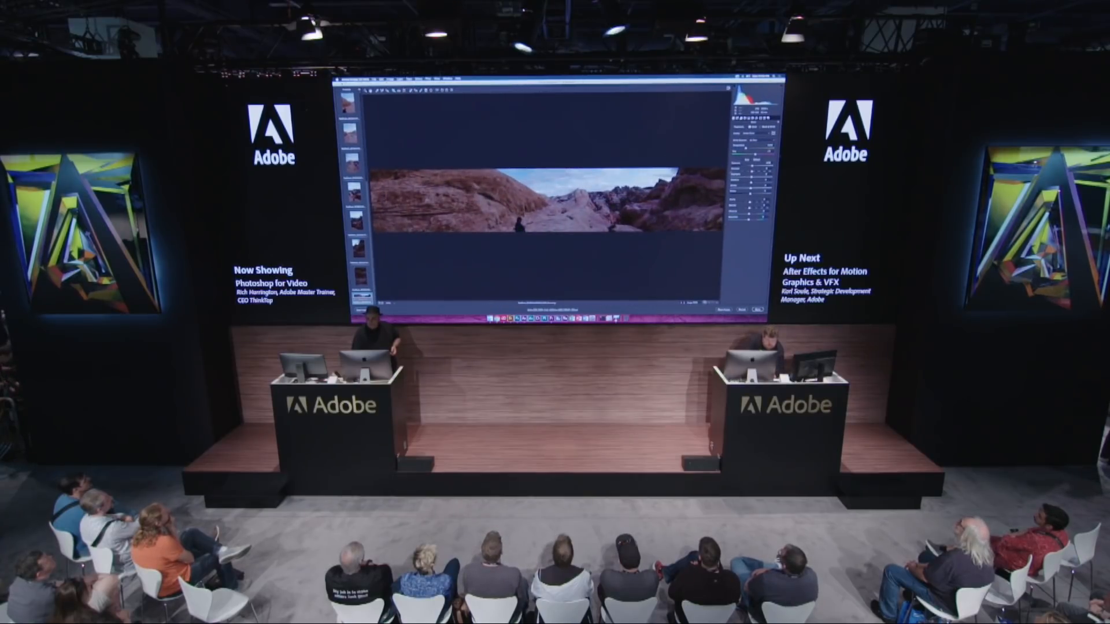
drag(750, 177, 730, 178)
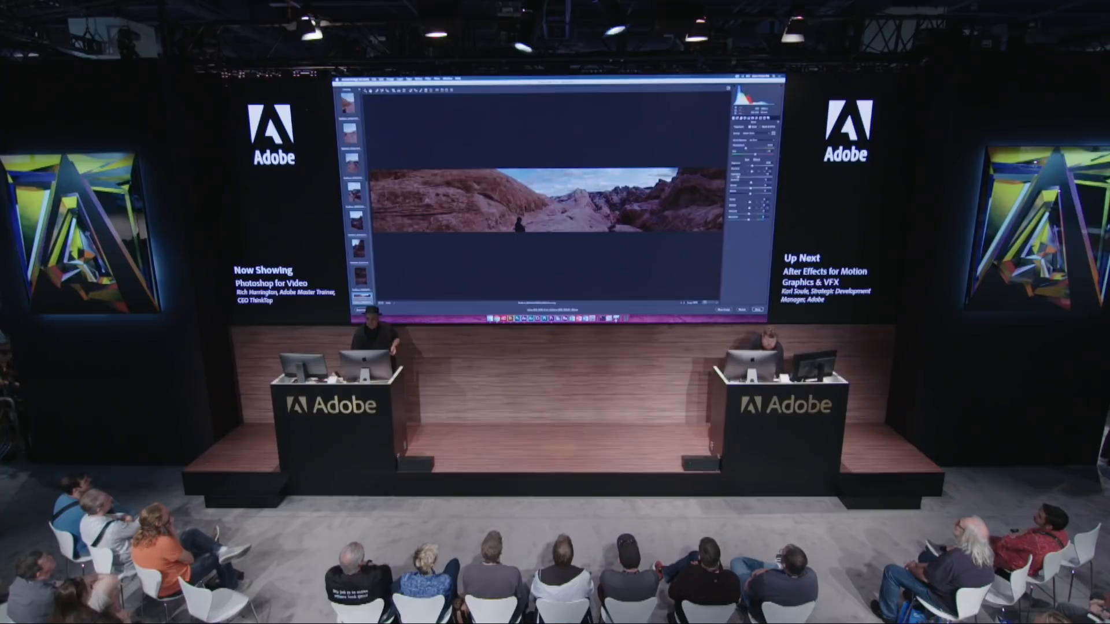
drag(753, 183, 771, 183)
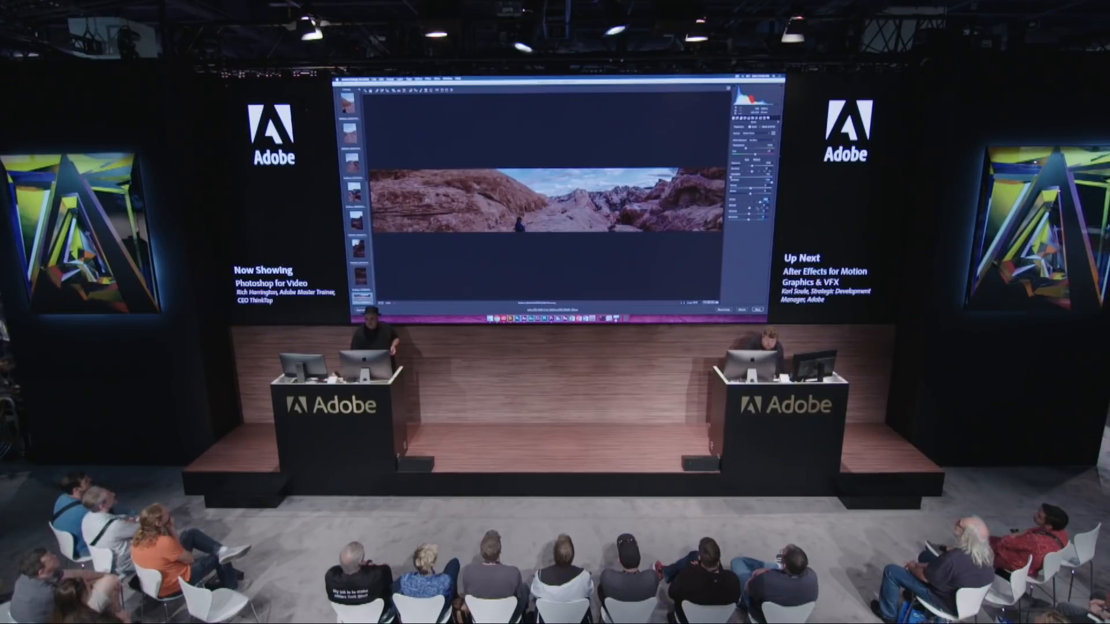
drag(749, 208, 756, 208)
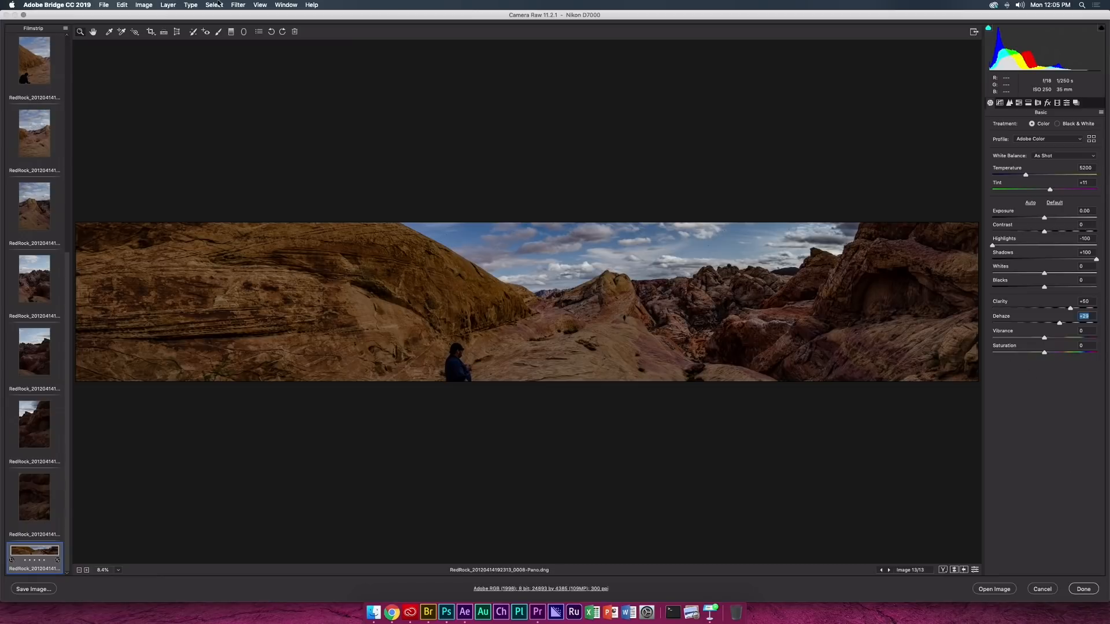
- Add a graduated filter from the top of the sky down to the horizon with Exposure at -0.55
click(232, 32)
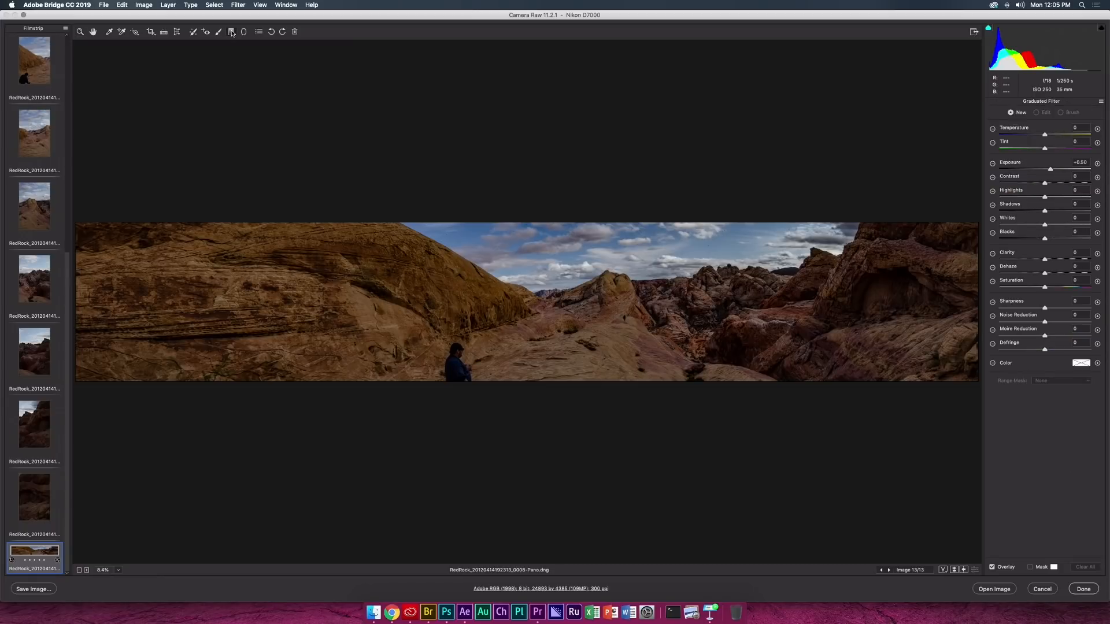
drag(646, 225, 648, 300)
drag(1044, 172, 1039, 172)
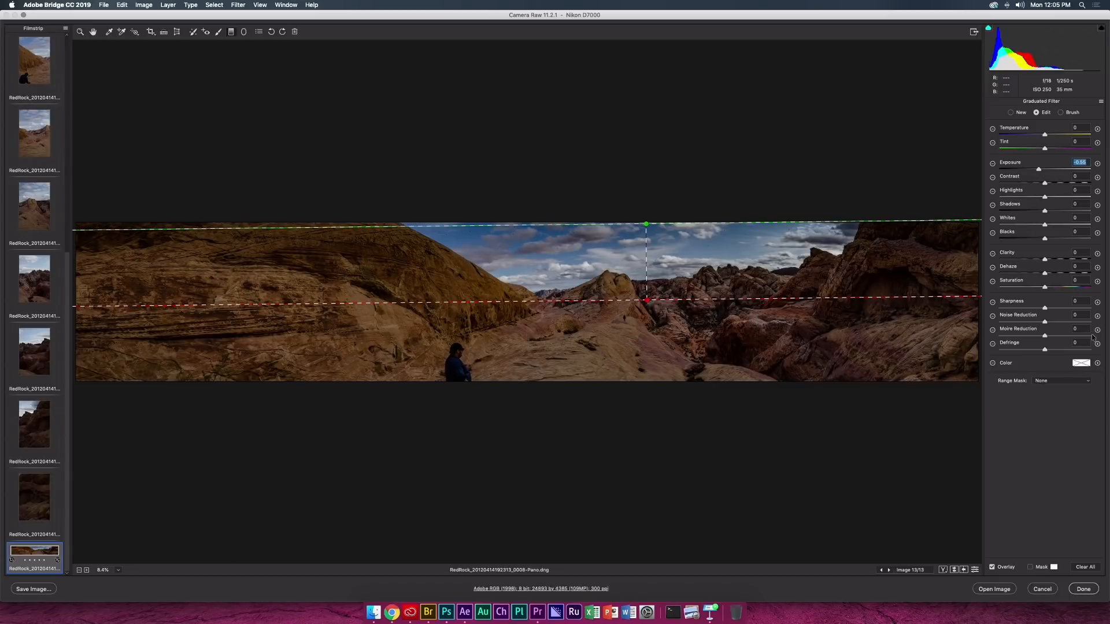
- Limit the graduated filter with a Color range mask sampled from the blue sky, checking the mask and setting Color Range to 64
click(1073, 380)
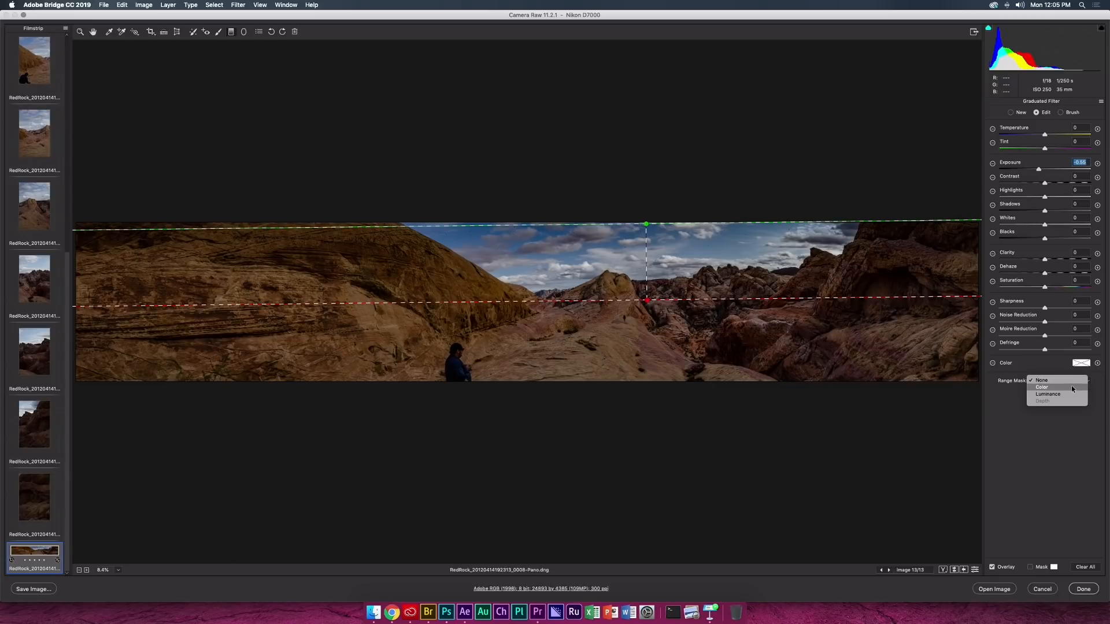
click(1058, 387)
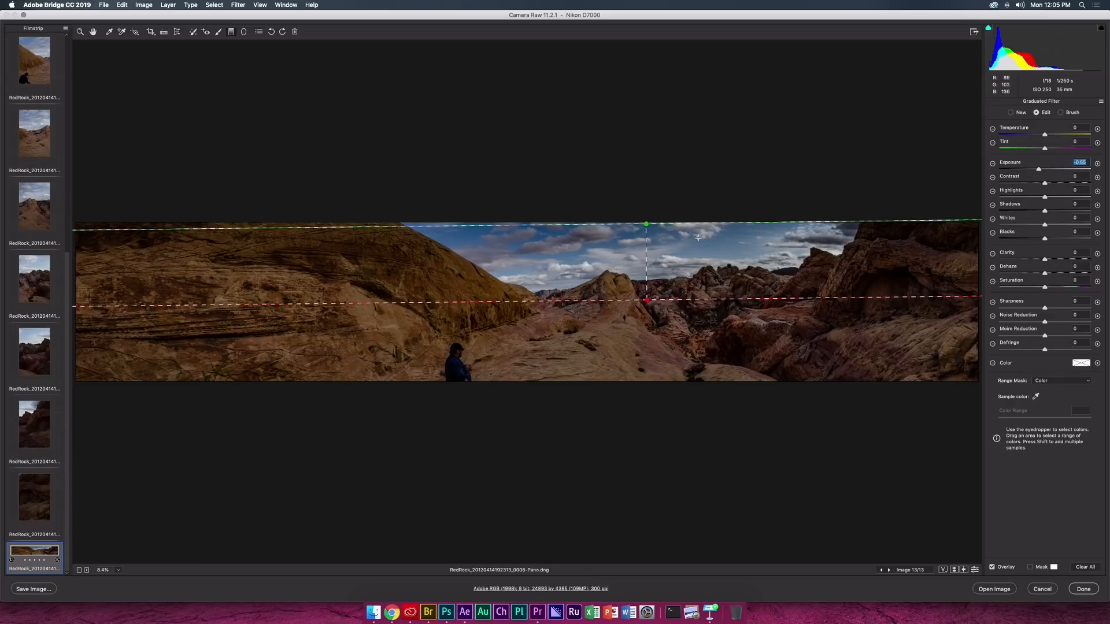
click(1036, 397)
click(742, 234)
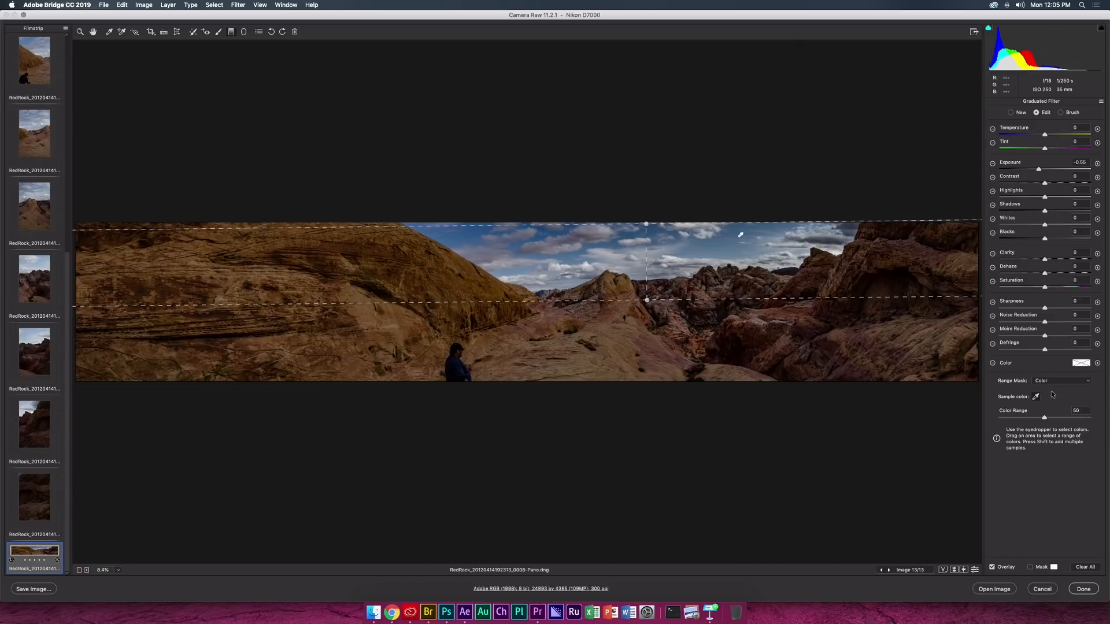
click(1032, 567)
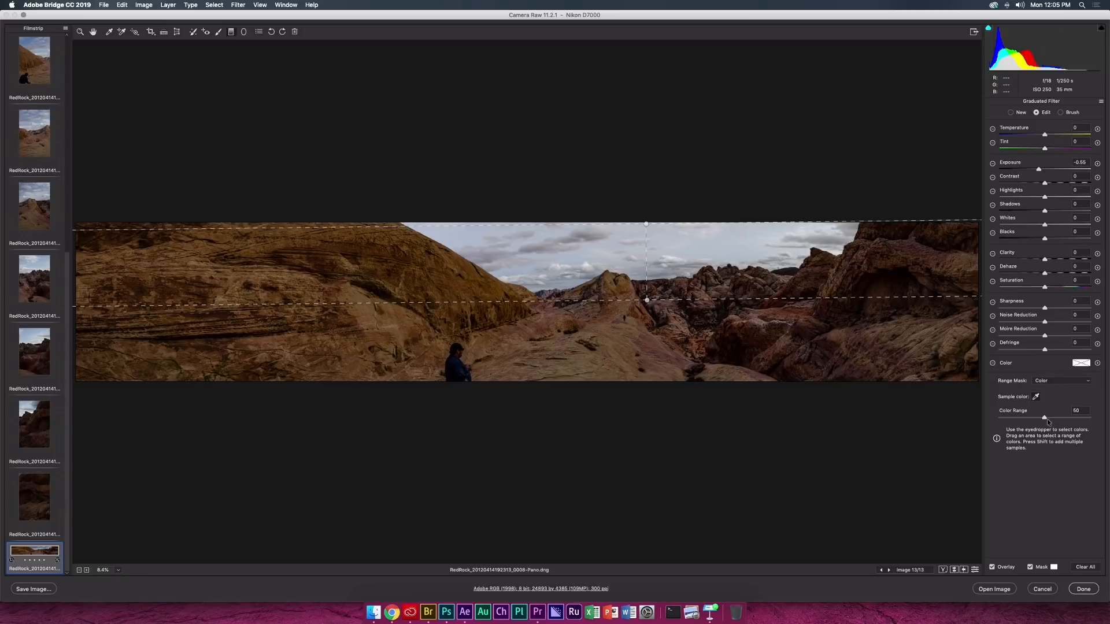
drag(1043, 419, 1051, 418)
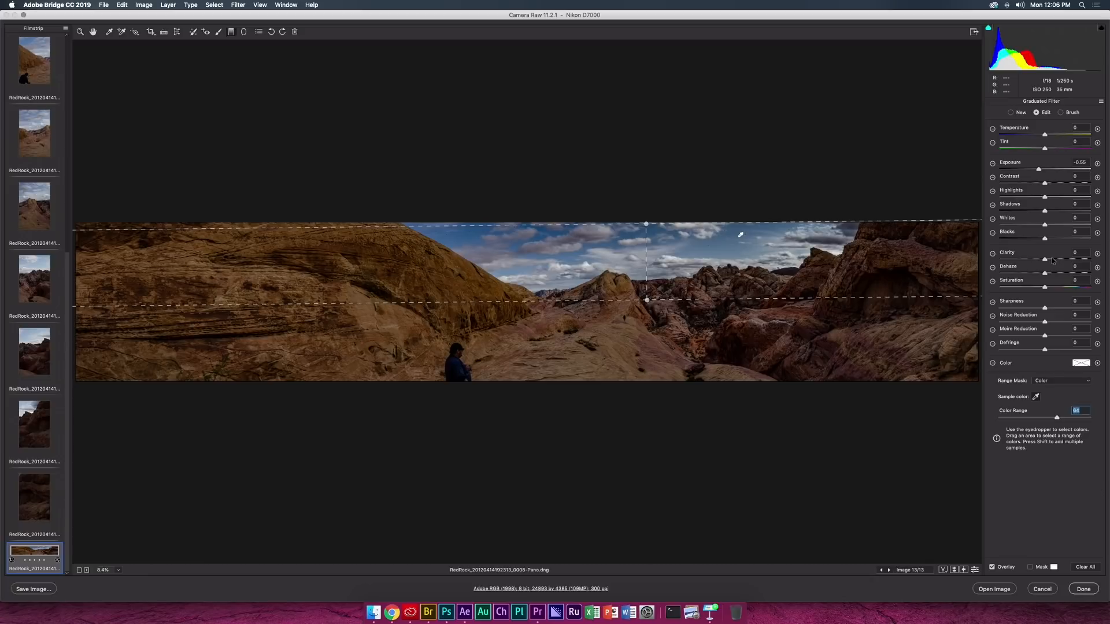
- Fine-tune the graduated filter's exposure, raise its saturation slightly, and open the panorama in Photoshop
drag(1036, 170, 1038, 171)
click(1053, 288)
click(1000, 590)
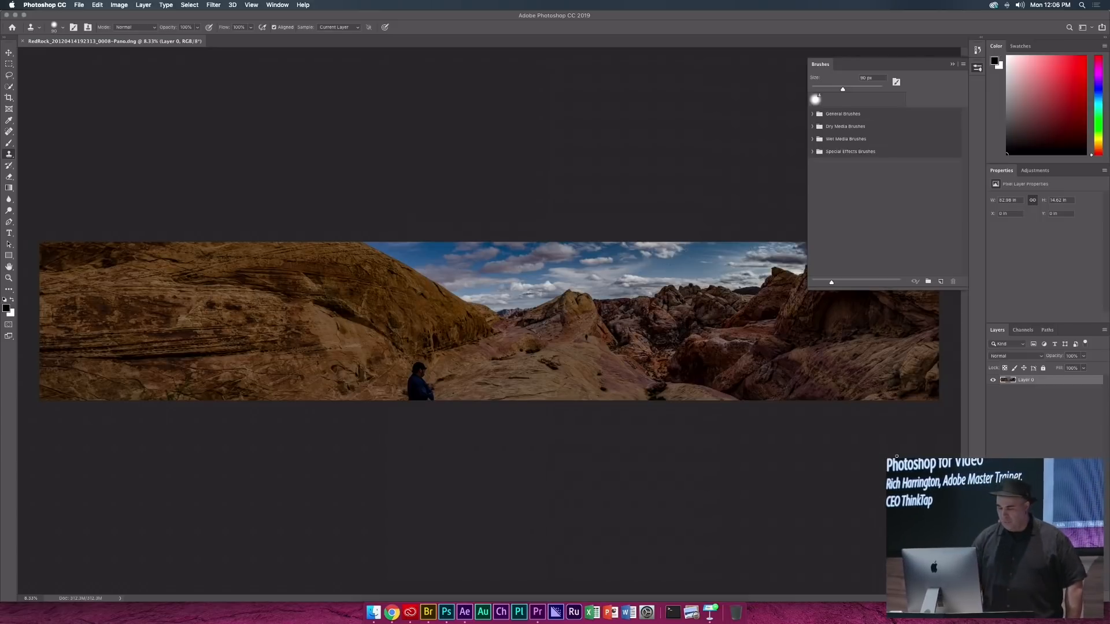
- Draw a loose Lasso selection around the man in blue standing at the panorama's lower edge
key(super+equal)
key(super+equal)
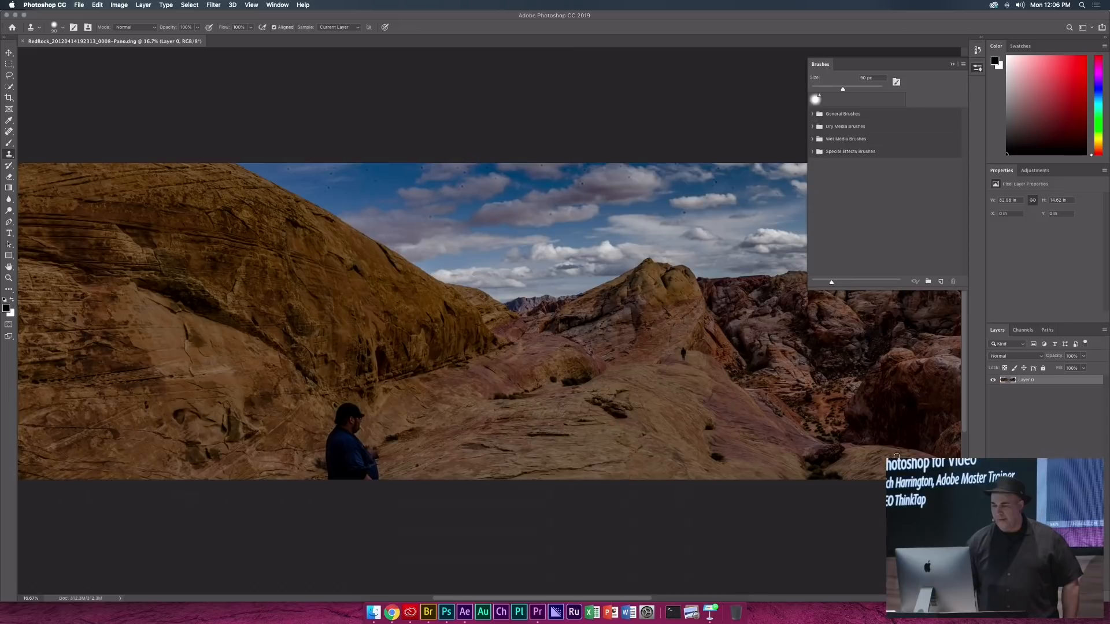
click(7, 75)
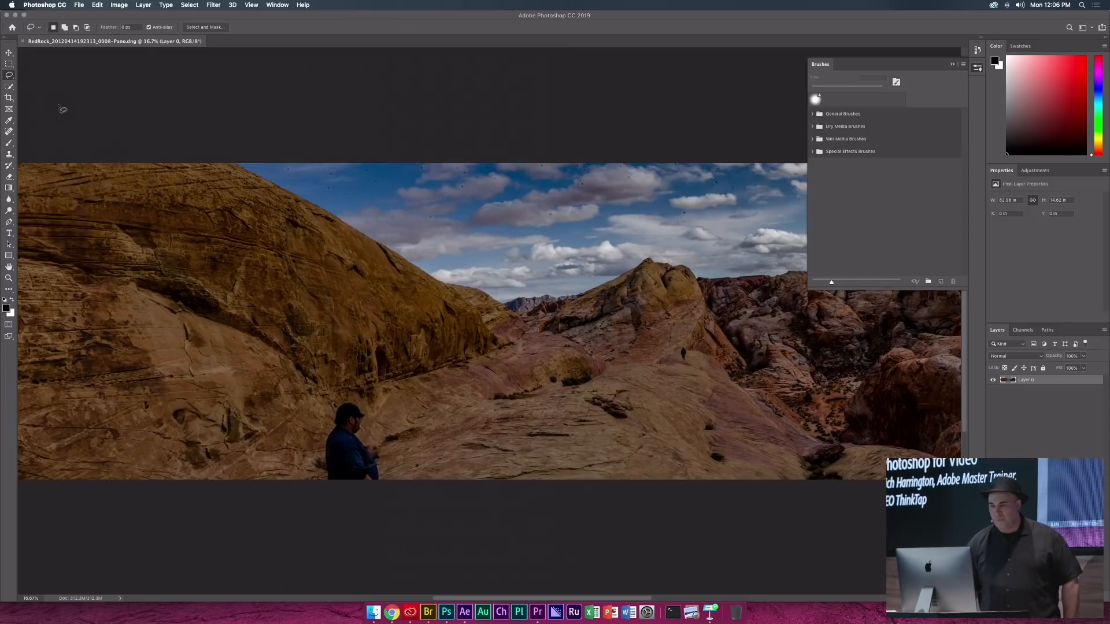
mouse_move(365, 387)
mouse_down()
mouse_move(324, 399)
mouse_move(298, 466)
mouse_move(304, 481)
mouse_move(348, 501)
mouse_move(400, 511)
mouse_up()
mouse_move(405, 474)
mouse_down()
mouse_move(396, 431)
mouse_move(364, 386)
mouse_up()
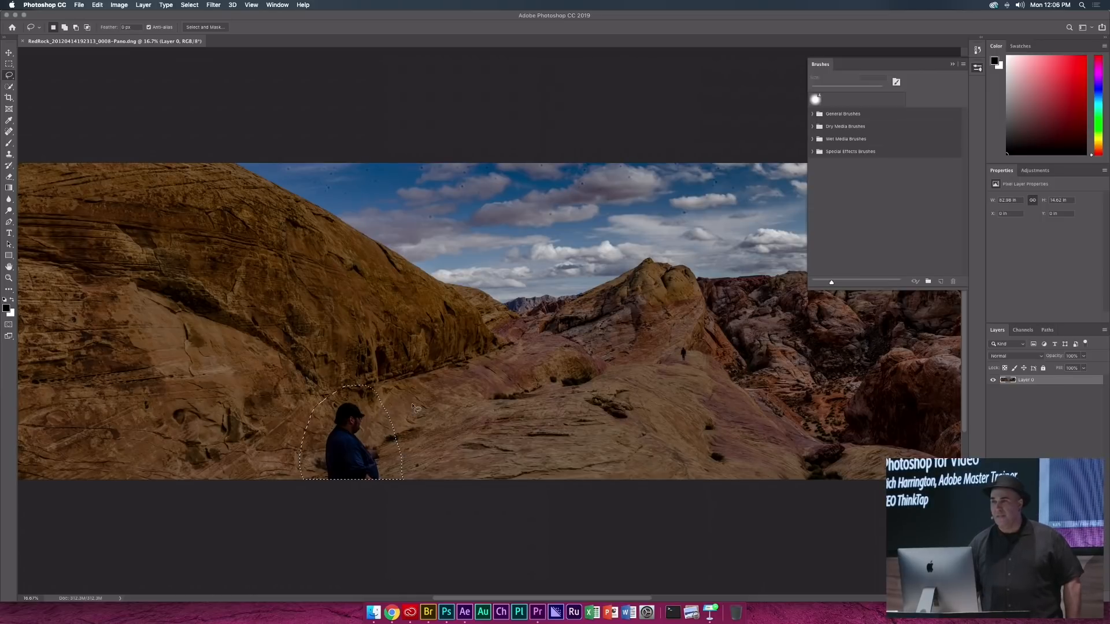
- Start Content-Aware Fill on the selected man and remove the sky from the sampling area
click(98, 5)
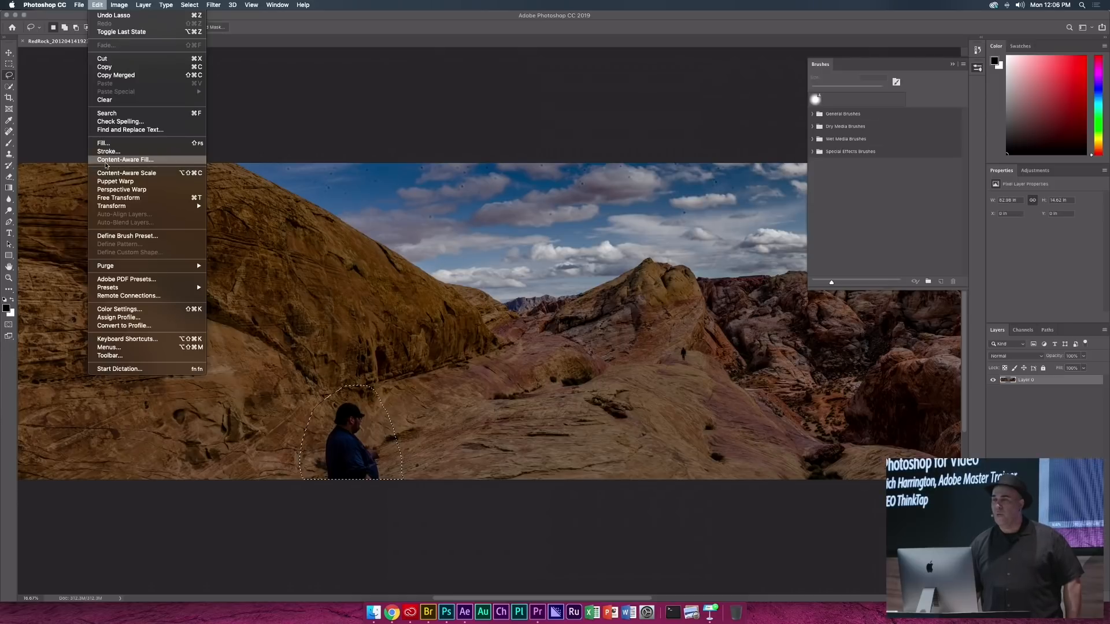
click(106, 164)
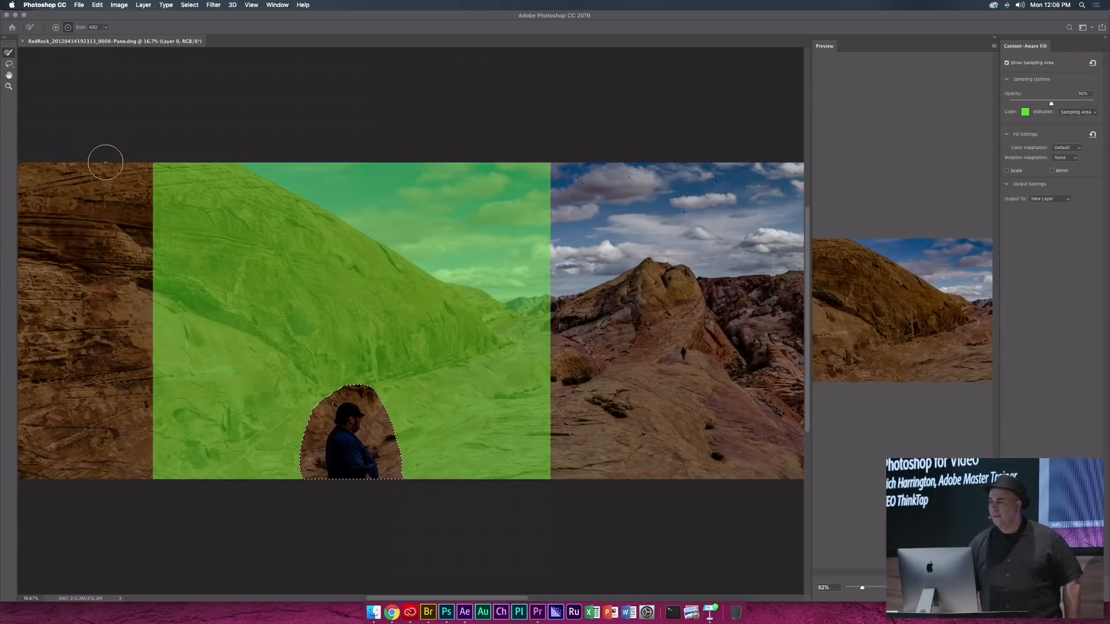
mouse_move(243, 170)
mouse_down()
mouse_move(386, 226)
mouse_move(474, 281)
mouse_move(582, 287)
mouse_move(519, 252)
mouse_move(333, 191)
mouse_move(336, 175)
mouse_move(562, 190)
mouse_move(427, 194)
mouse_move(476, 217)
mouse_move(567, 229)
mouse_move(547, 167)
mouse_move(396, 156)
mouse_up()
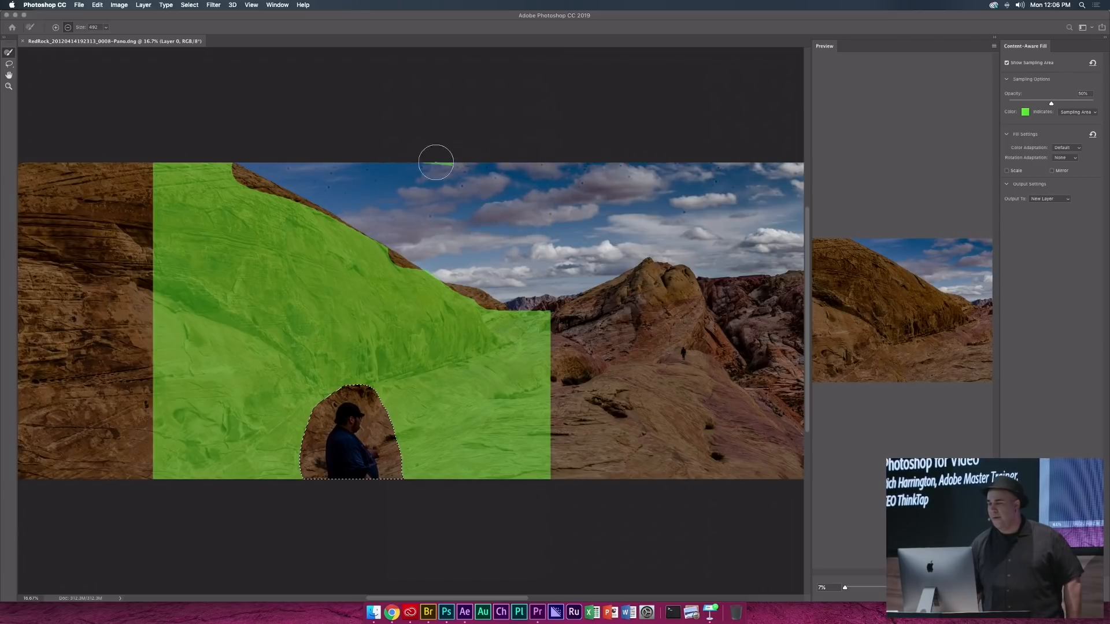
scroll(917, 324, up, 5)
- Set Color Adaptation to Very High and Rotation Adaptation to Medium, apply the fill to a new layer, and deselect
click(1068, 148)
click(1066, 159)
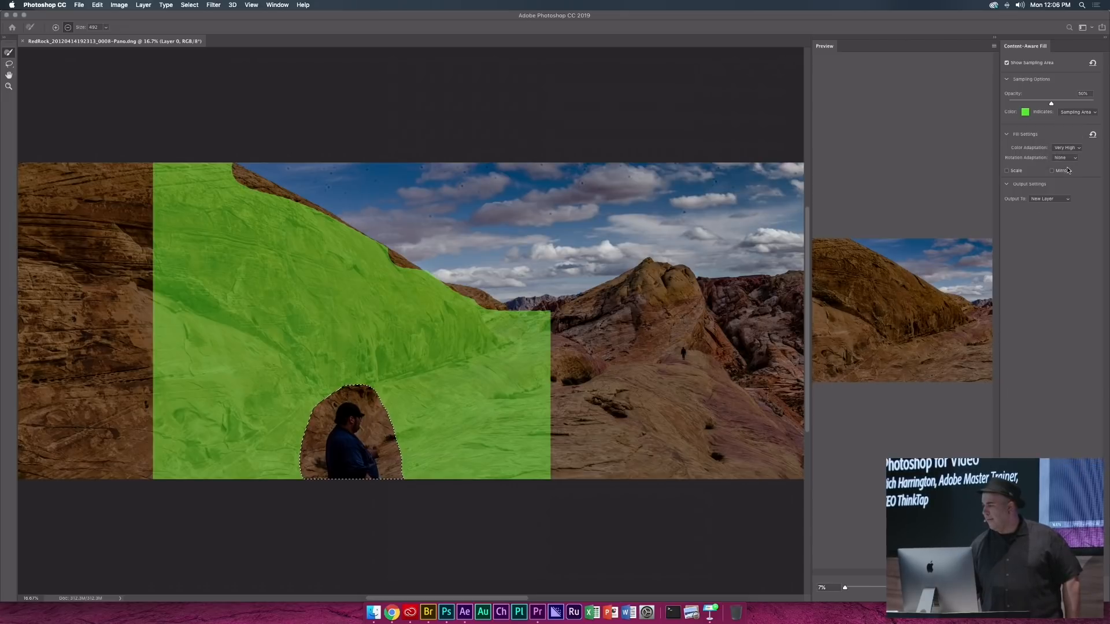
click(1064, 157)
click(1064, 170)
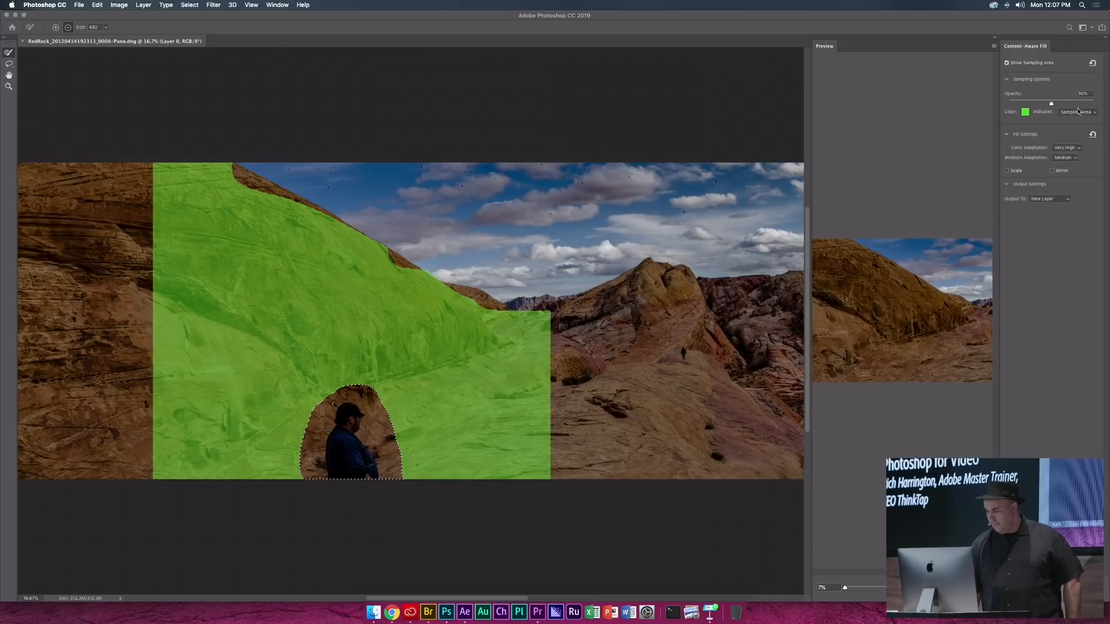
key(Return)
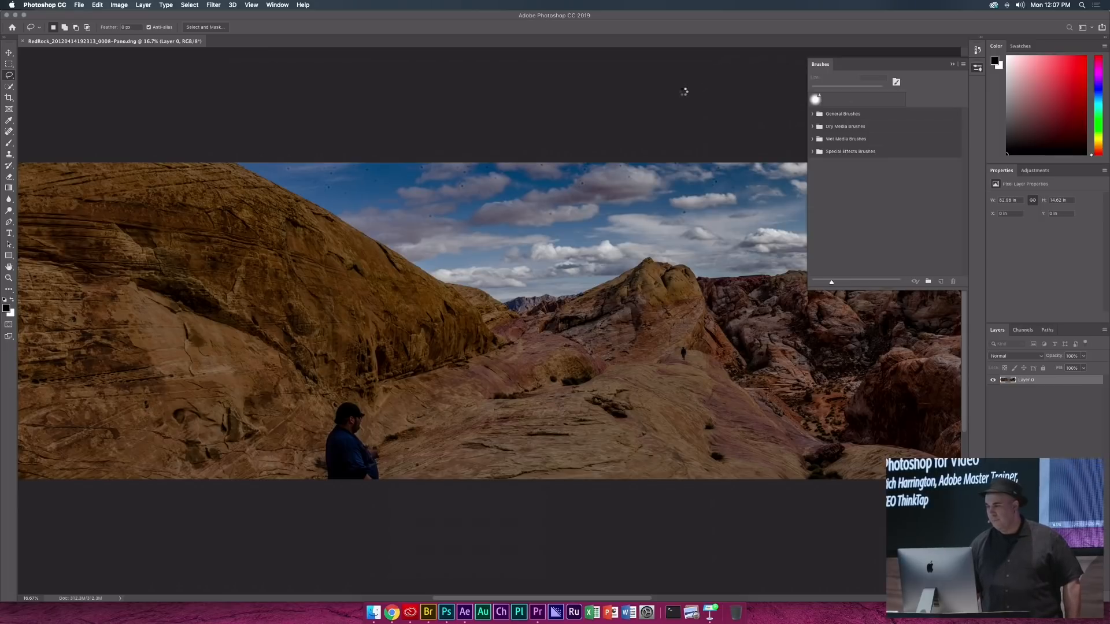
key(super+d)
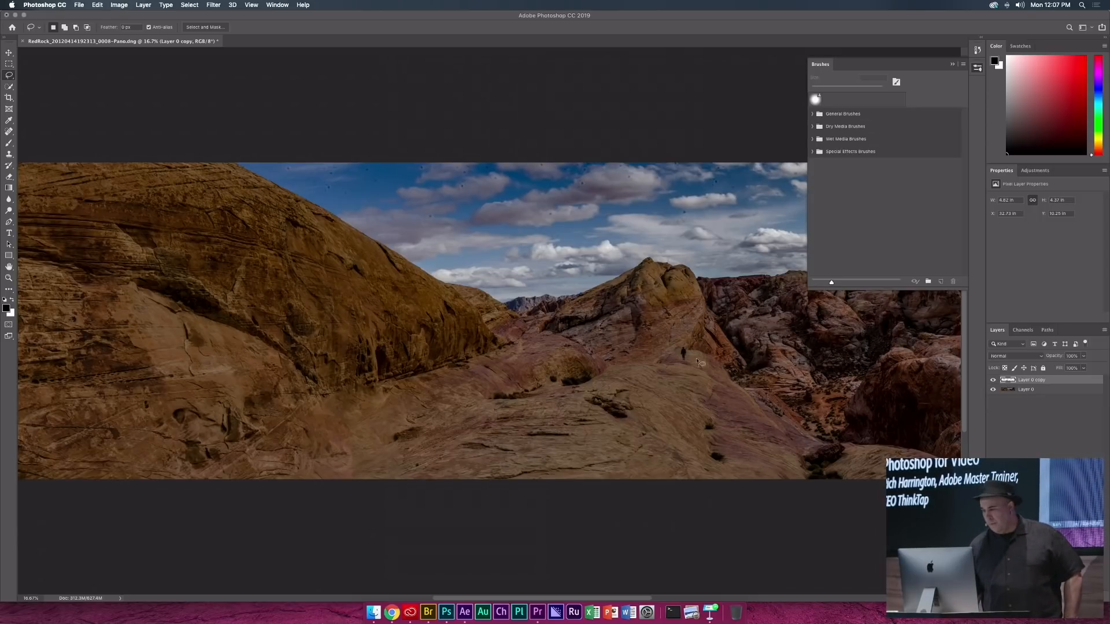
- Lasso the small distant hiker on the central rock slope and try Content-Aware Fill on the Layer 0 copy layer
drag(688, 346, 686, 344)
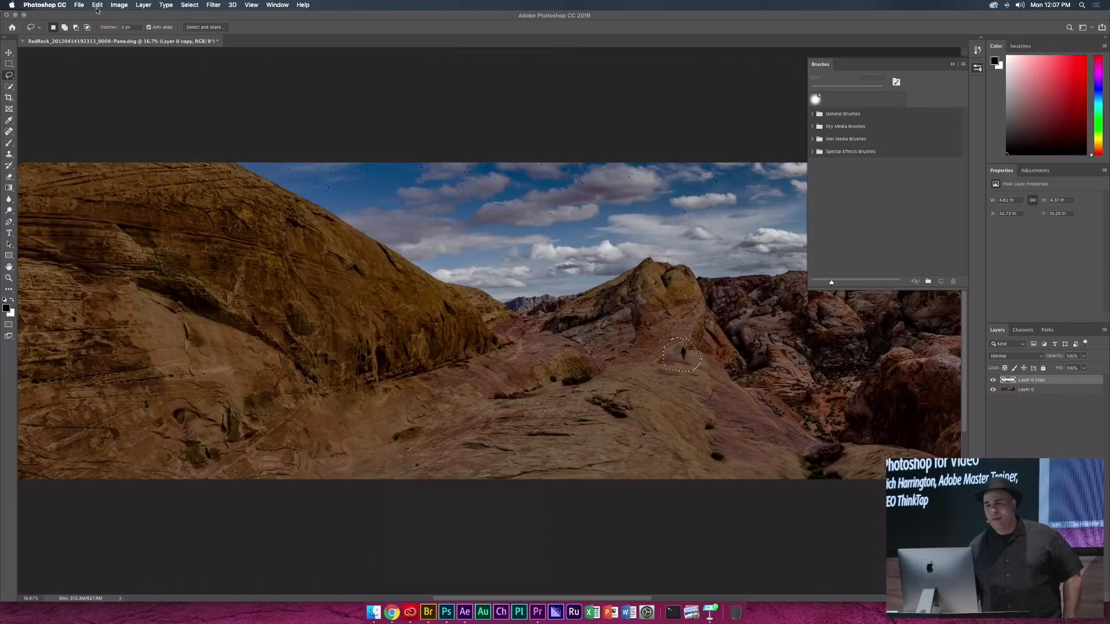
click(97, 6)
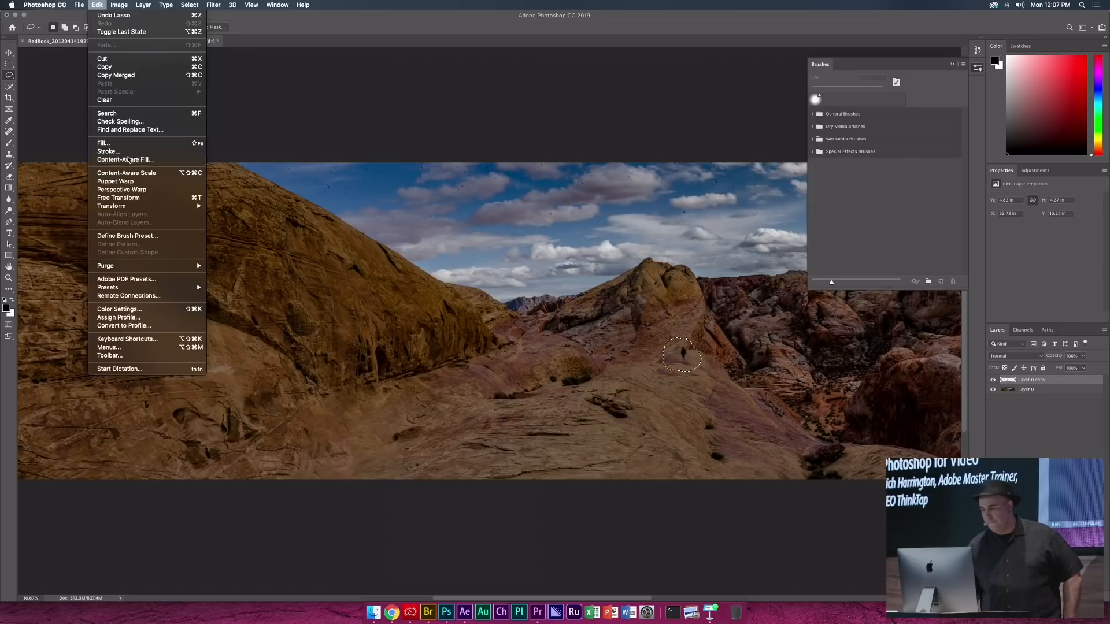
click(128, 159)
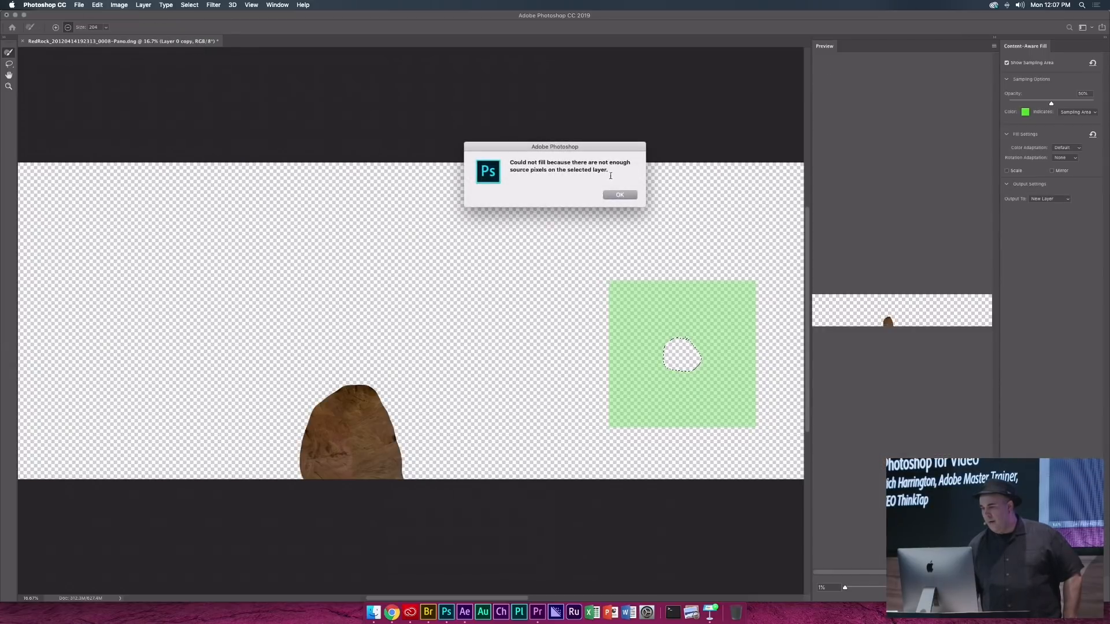
click(619, 196)
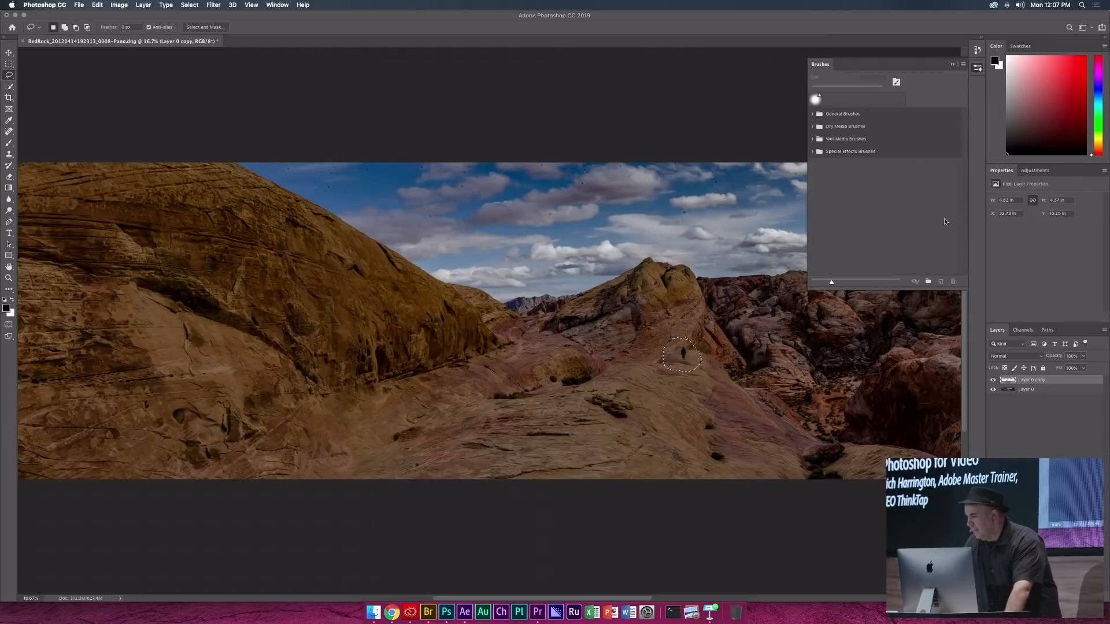
- On Layer 0, remove the distant hiker with Content-Aware Fill, excluding the dark rocks beyond the ridge from sampling, and deselect
click(1026, 390)
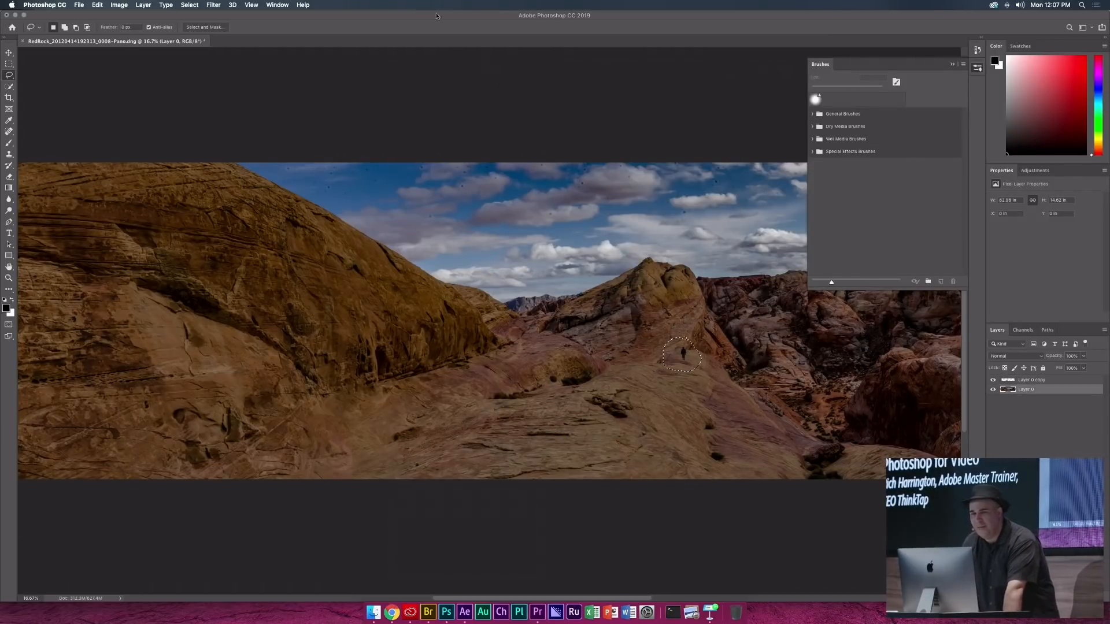
click(97, 5)
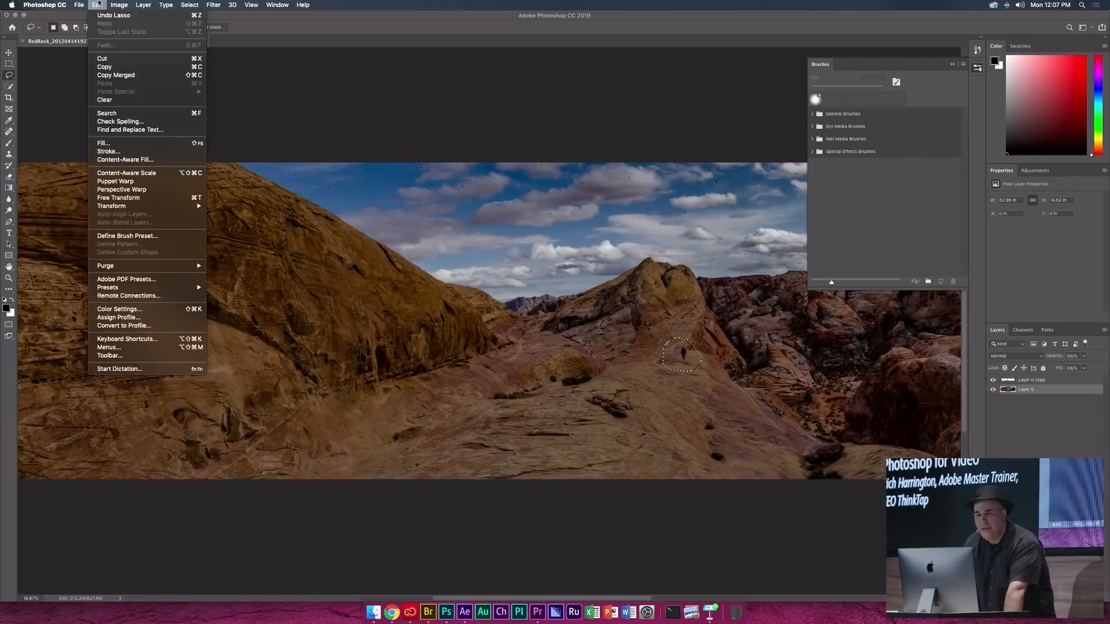
click(137, 159)
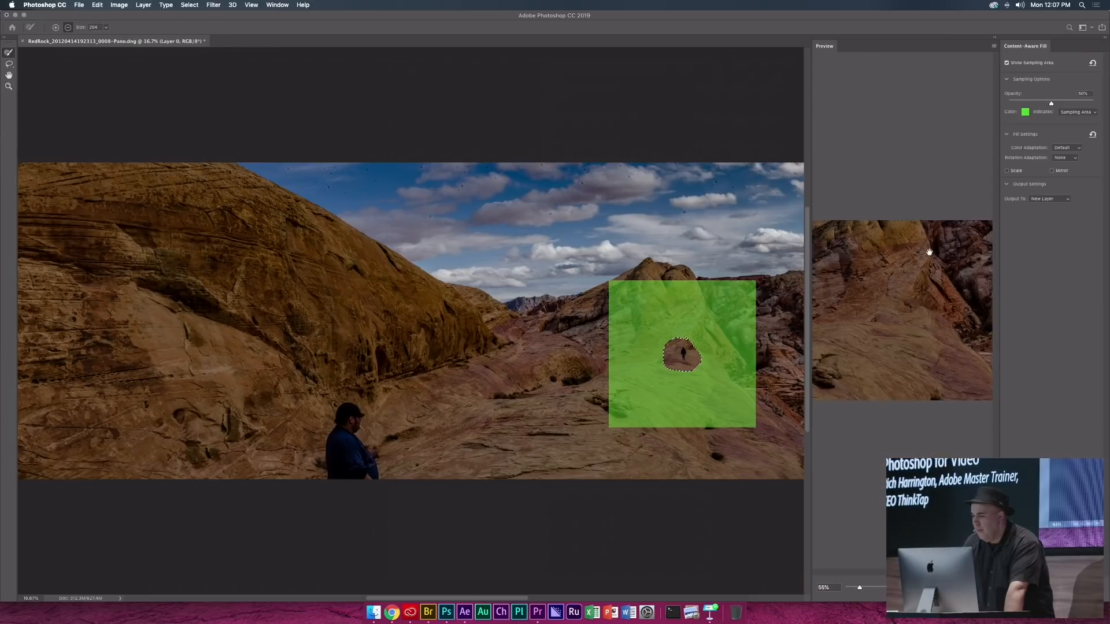
mouse_move(702, 281)
mouse_down()
mouse_move(750, 355)
mouse_move(708, 272)
mouse_move(758, 358)
mouse_move(734, 317)
mouse_move(768, 329)
mouse_move(749, 295)
mouse_up()
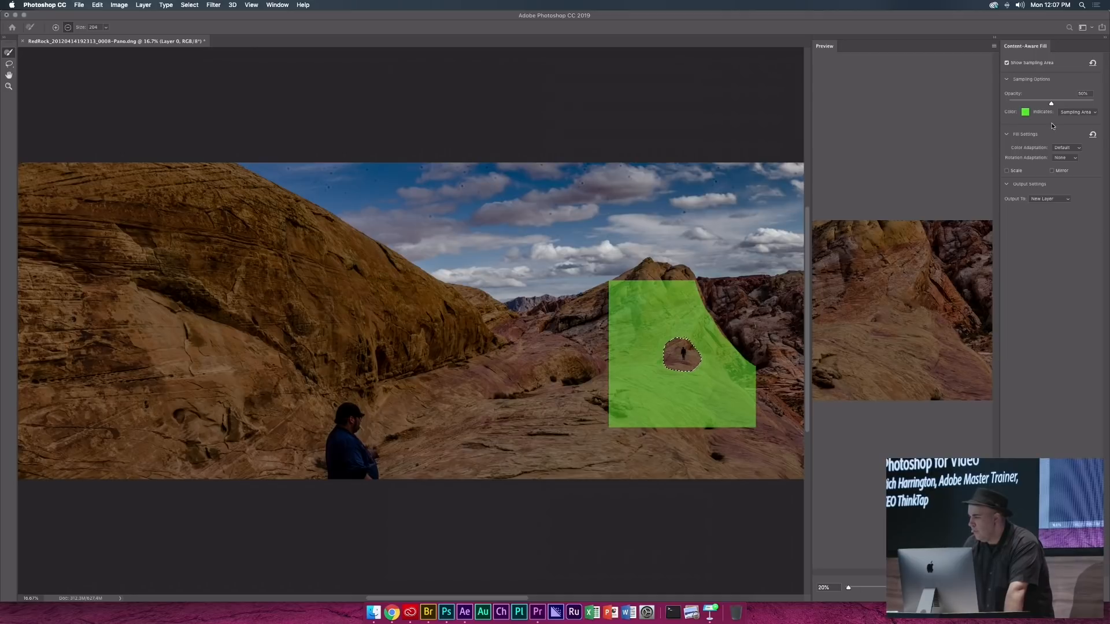
click(1082, 588)
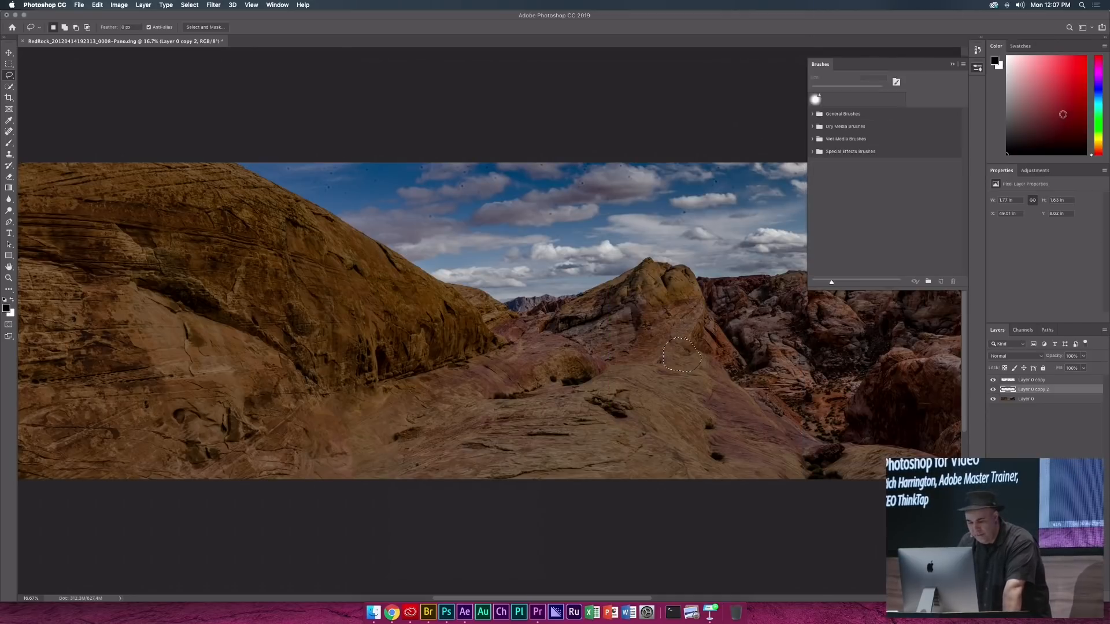
key(super+d)
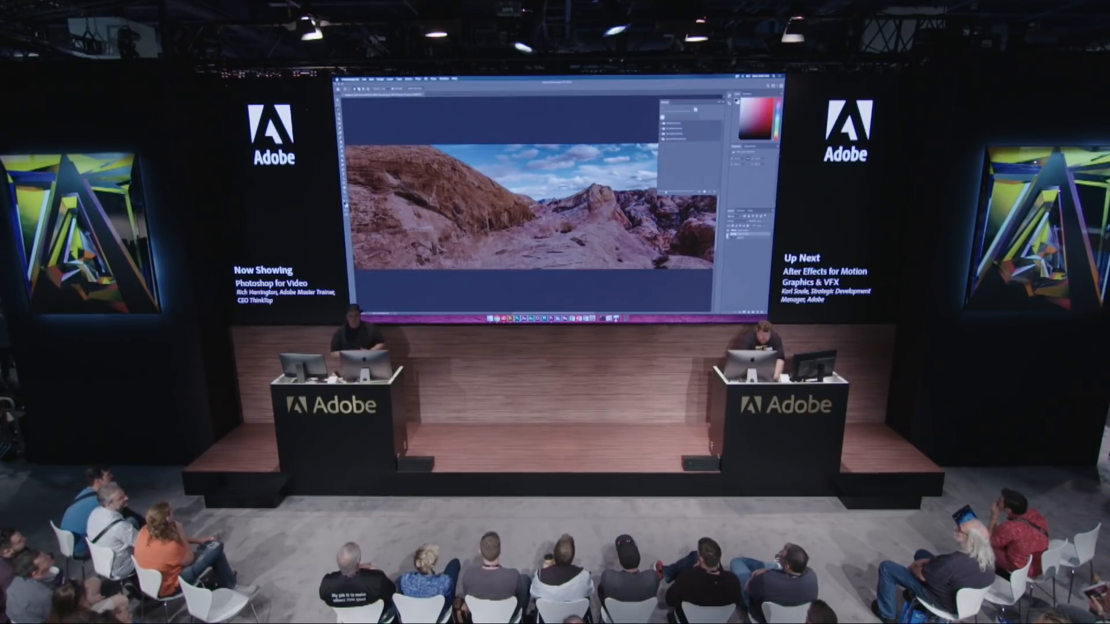
- Close the panorama without saving, and in Bridge select all images in the 07 Content Aware folder
key(d)
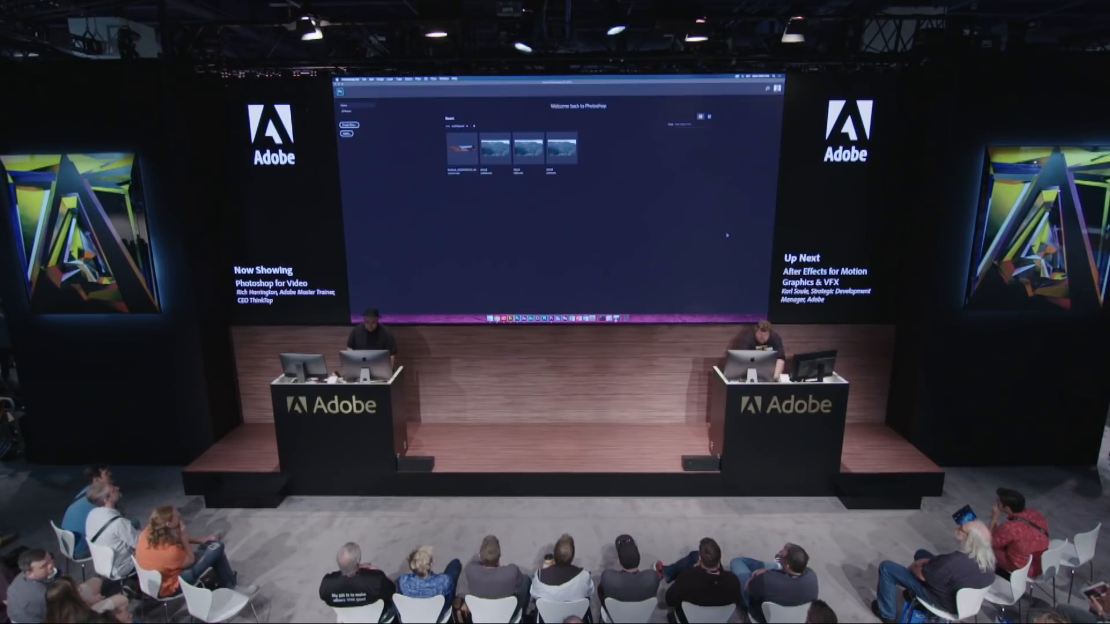
key(super+Tab)
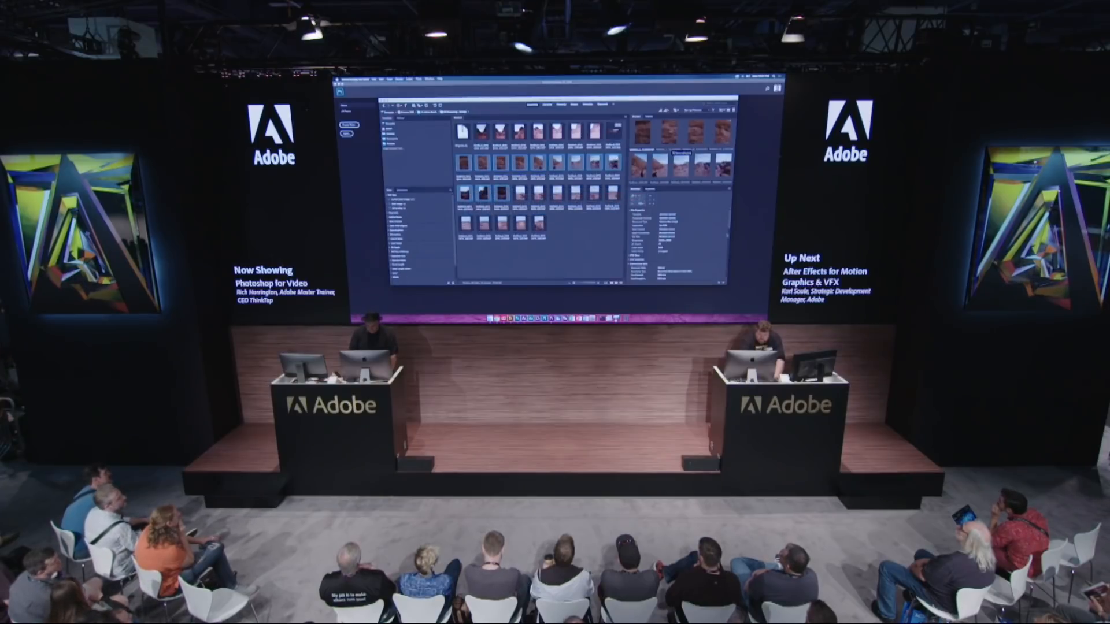
key(super+Up)
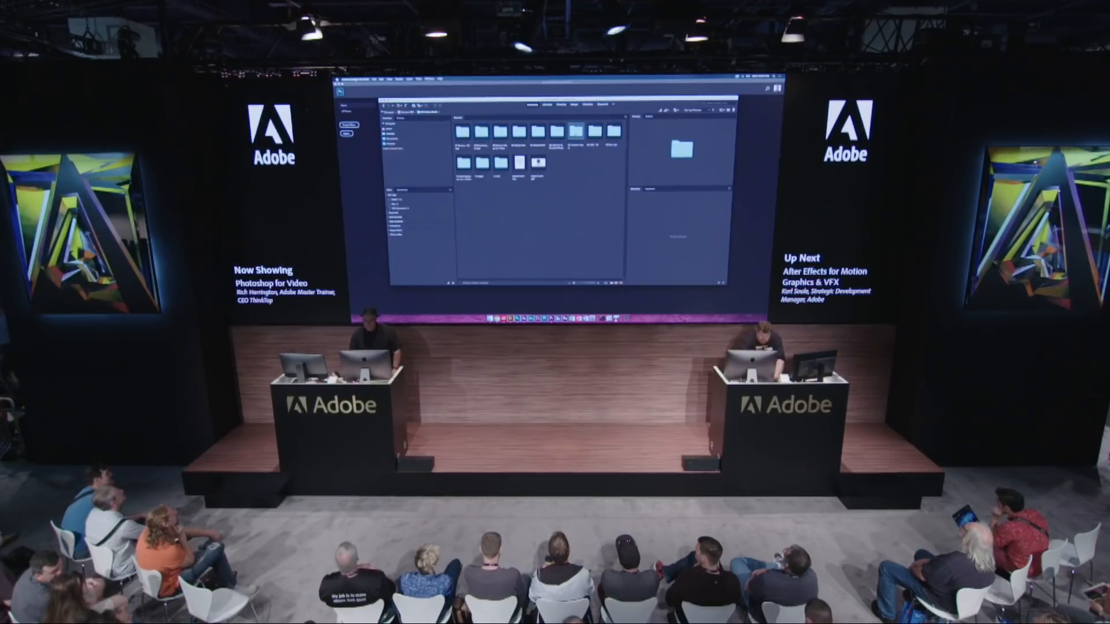
key(super+Down)
key(super+a)
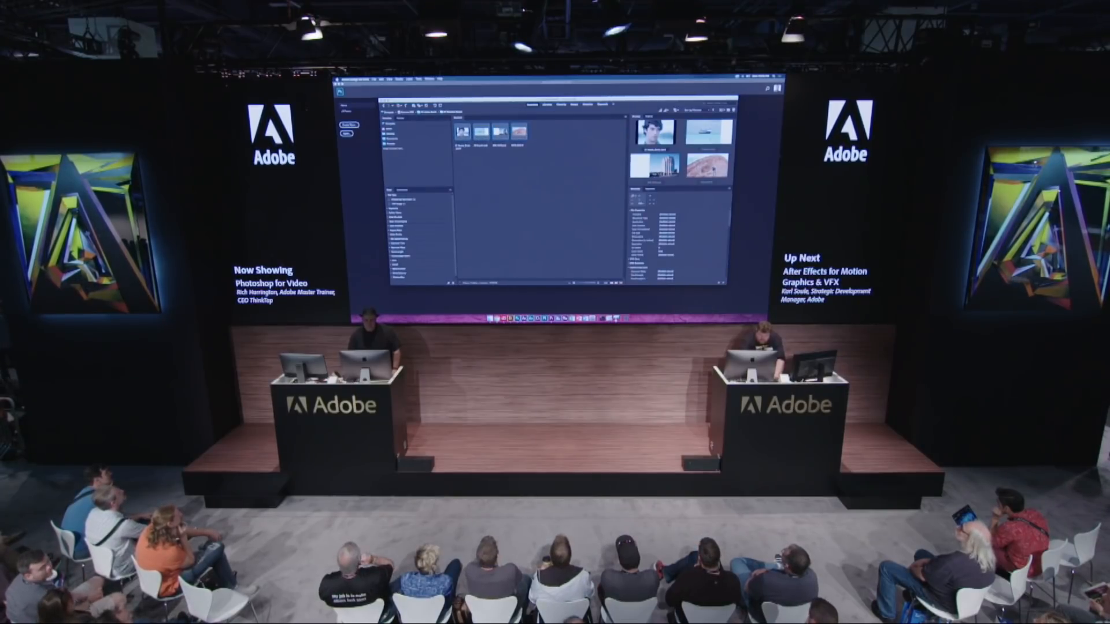
- Open the four selected images from Bridge in Photoshop
double_click(461, 134)
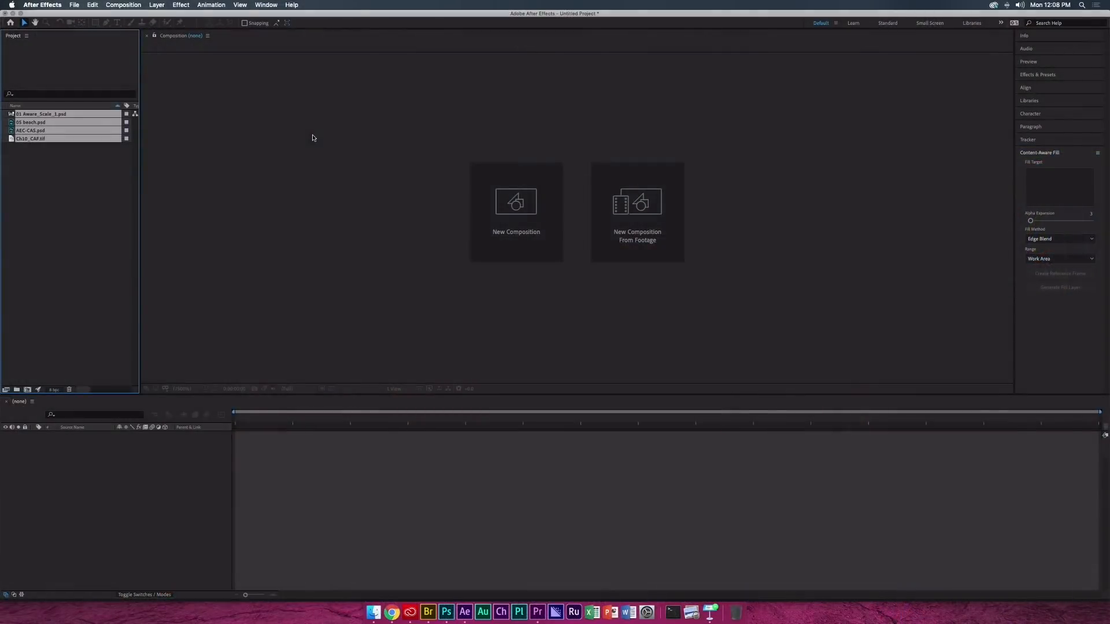
key(super+Tab)
right_click(313, 138)
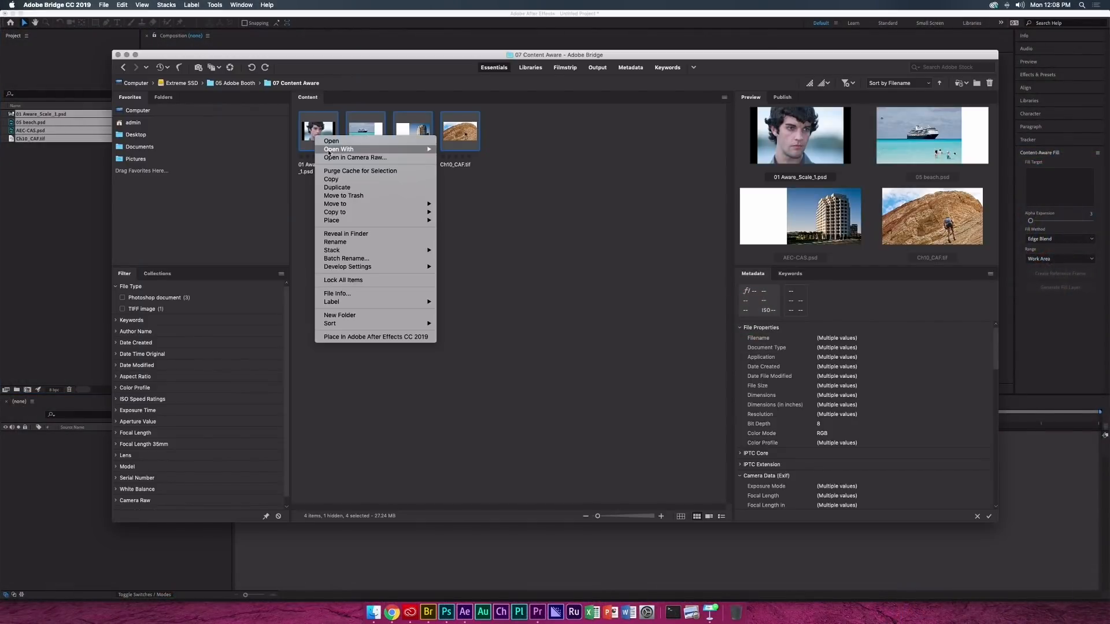
mouse_move(358, 149)
click(537, 163)
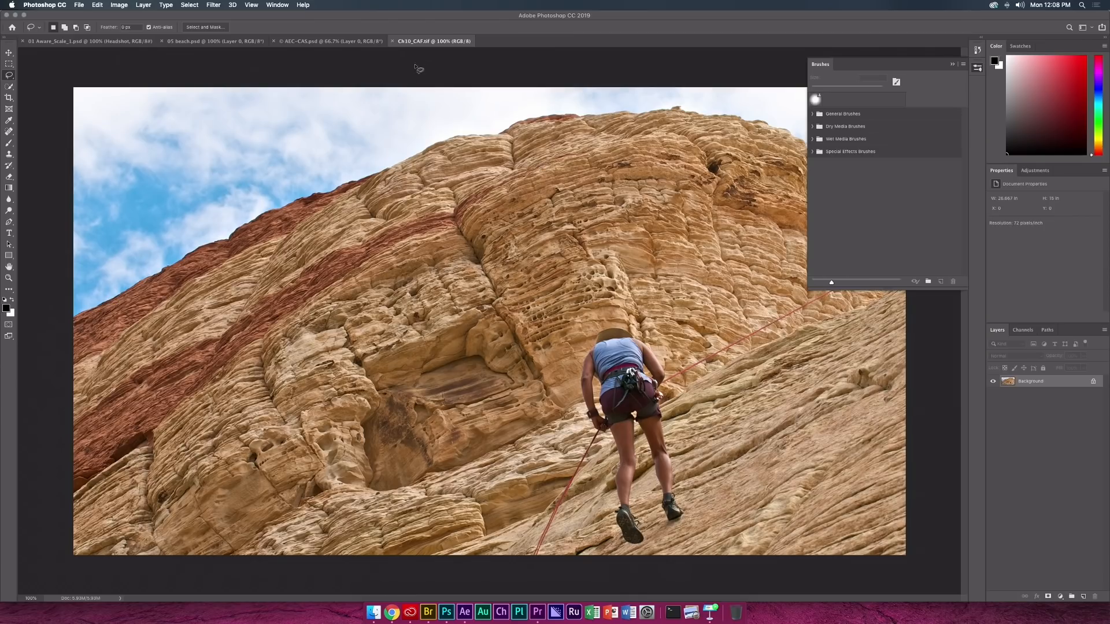
- Collapse the Brushes panel and draw a loose Lasso selection around the climber and the rope in Ch10_CAF.tif
click(952, 65)
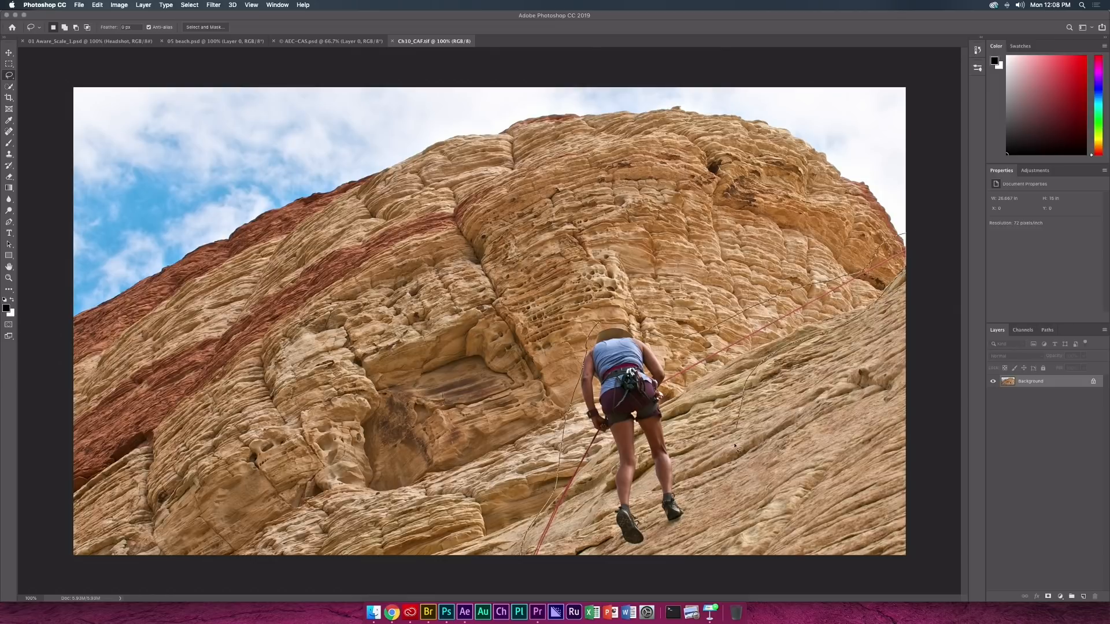
drag(522, 558, 522, 556)
mouse_move(585, 346)
mouse_down()
mouse_move(569, 366)
mouse_move(584, 404)
mouse_up()
mouse_move(912, 234)
mouse_down()
mouse_move(898, 230)
mouse_move(914, 235)
mouse_up()
- Start Content-Aware Fill on the climber selection and brush the hill's upper edge and the red rock band out of the sampling area
click(97, 5)
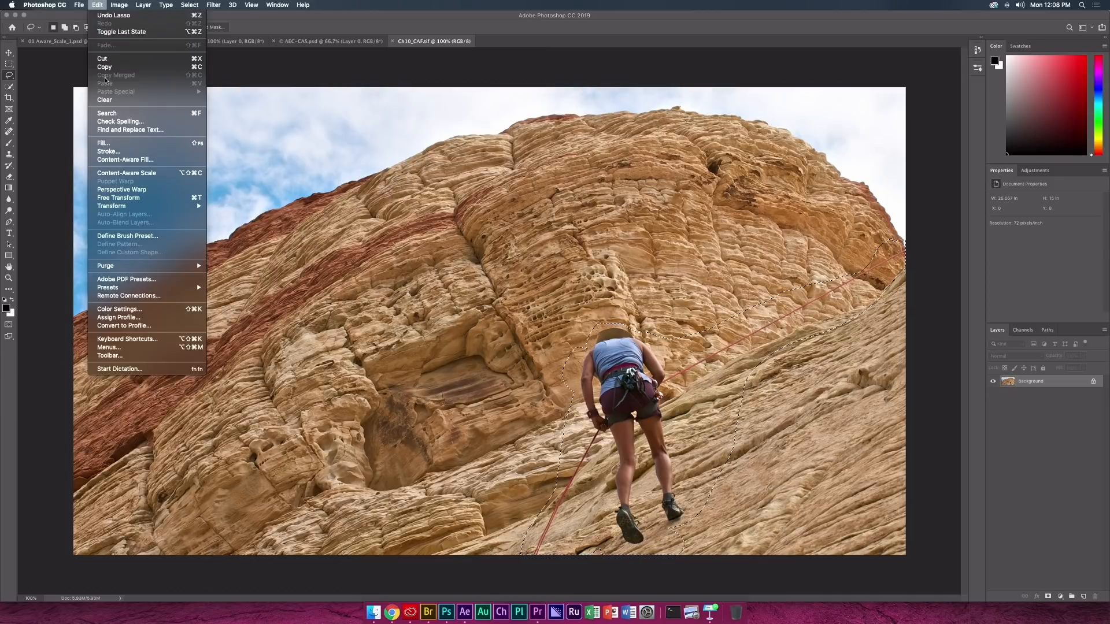
click(122, 160)
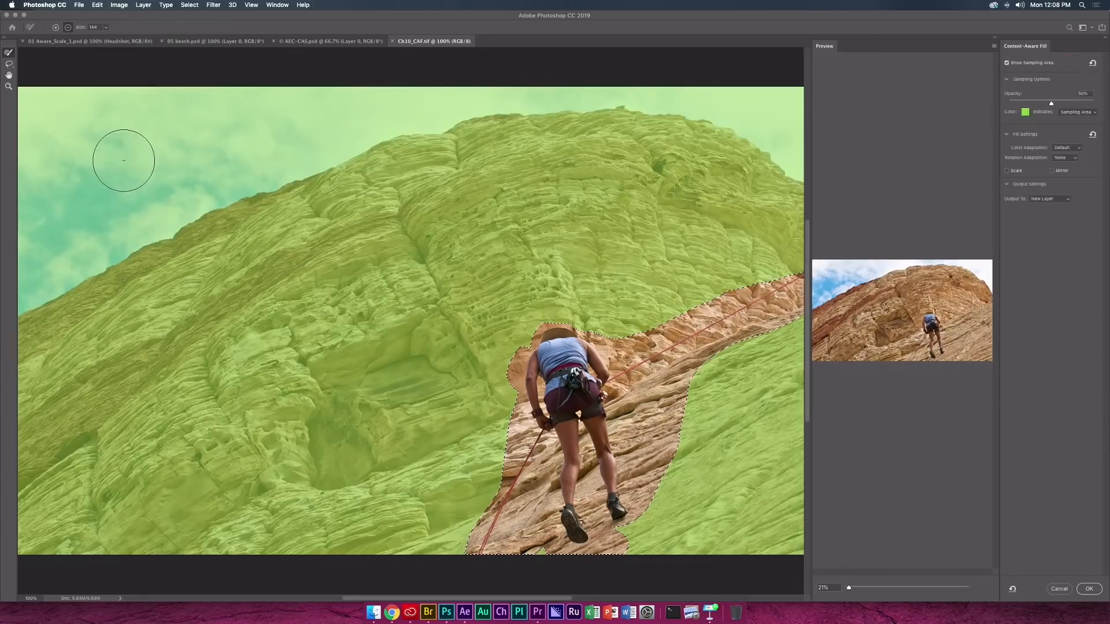
mouse_move(789, 200)
mouse_down()
mouse_move(781, 104)
mouse_move(346, 101)
mouse_up()
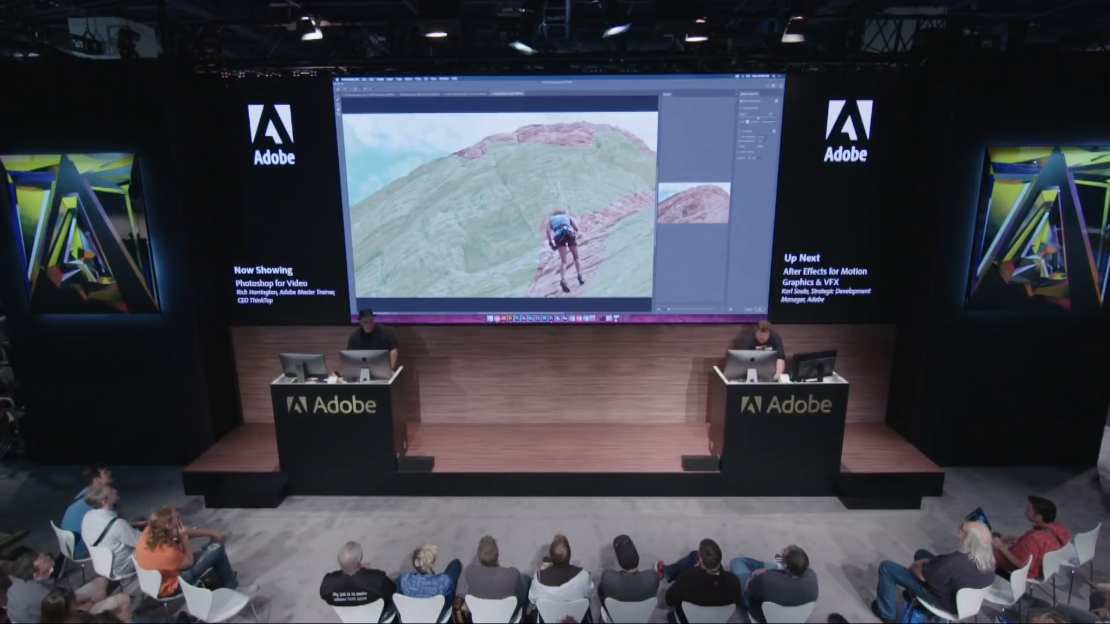
mouse_move(457, 156)
mouse_down()
mouse_move(504, 176)
mouse_move(398, 183)
mouse_up()
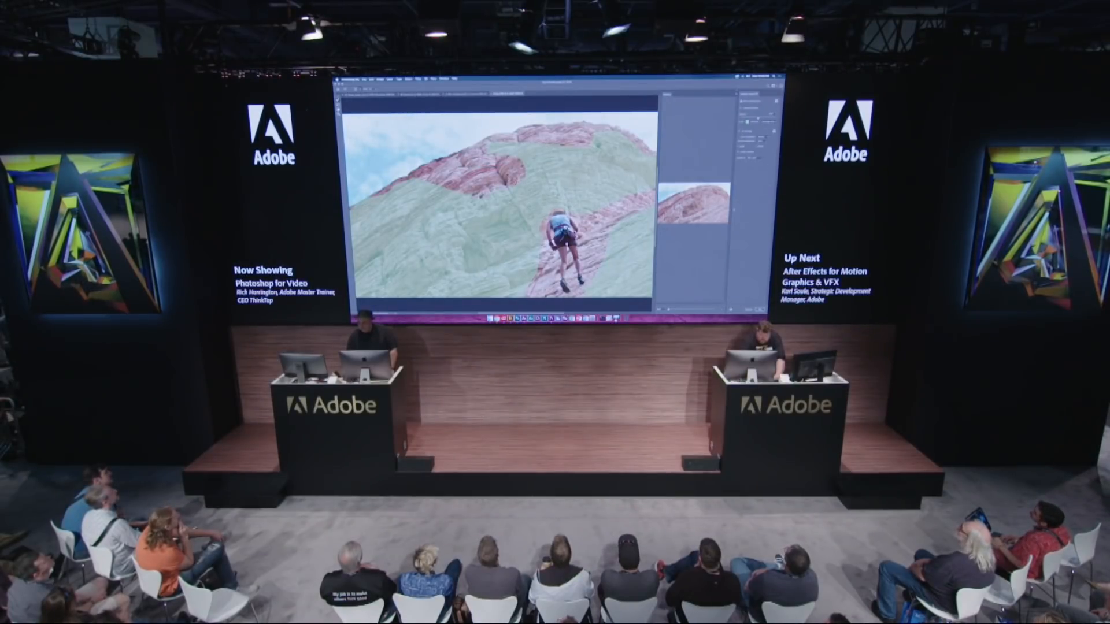
- Adjust the fill's adaptation and output settings and apply the Content-Aware Fill that removes the climber
click(763, 137)
click(762, 142)
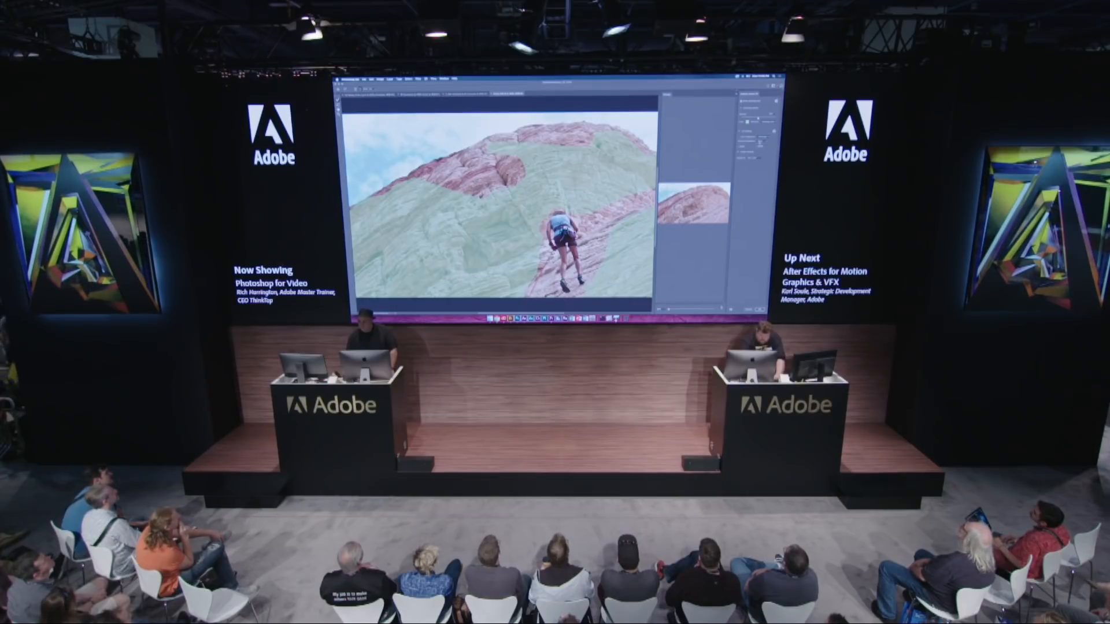
click(761, 141)
click(761, 151)
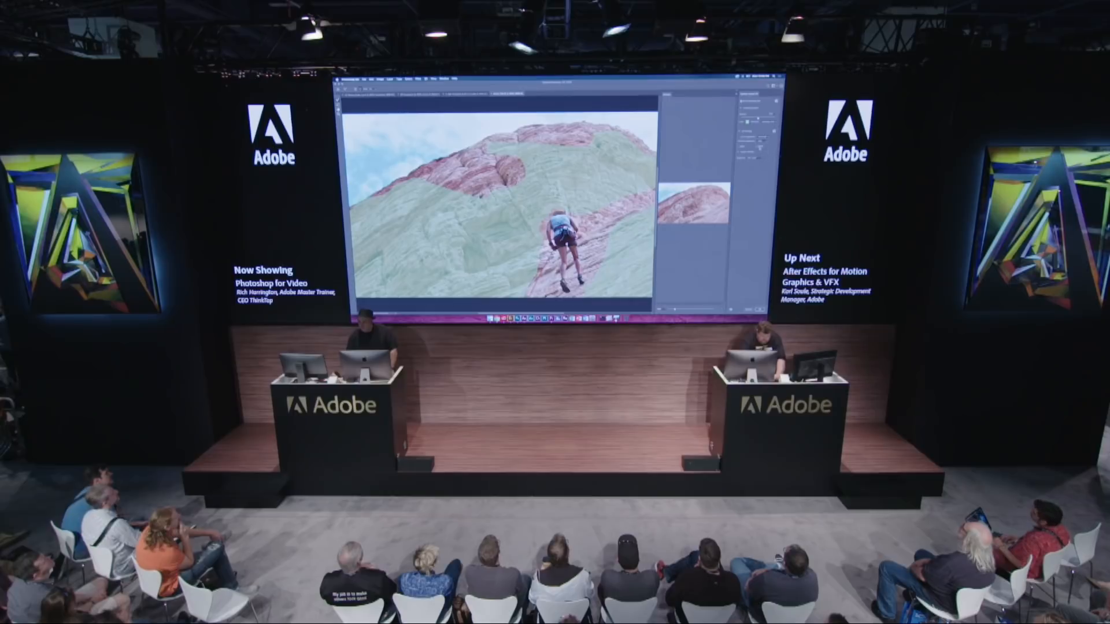
click(761, 157)
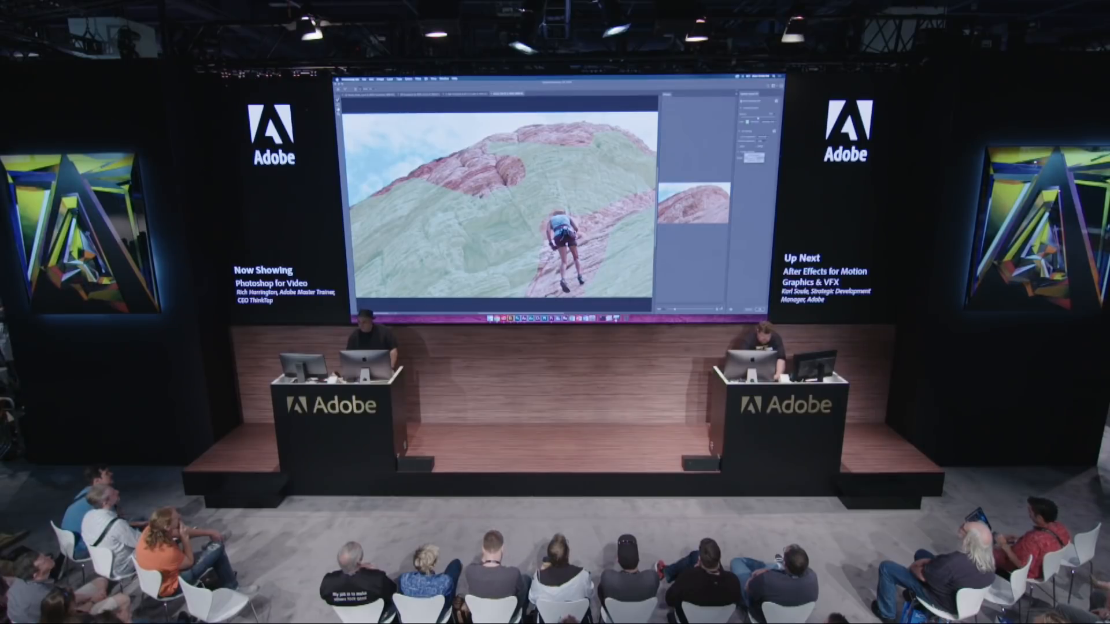
click(757, 158)
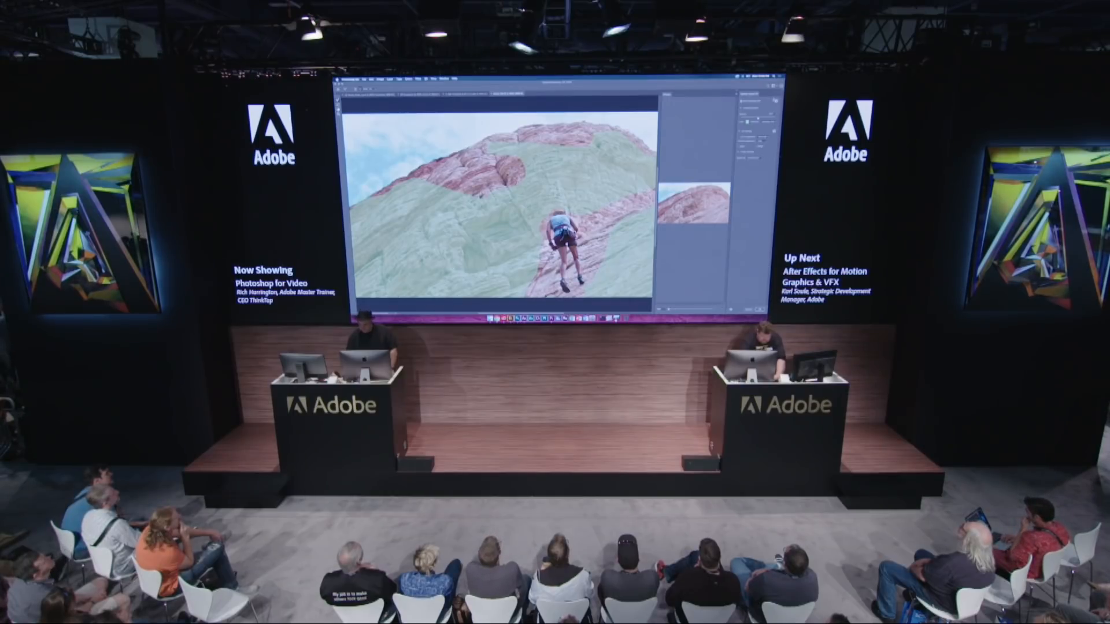
click(760, 309)
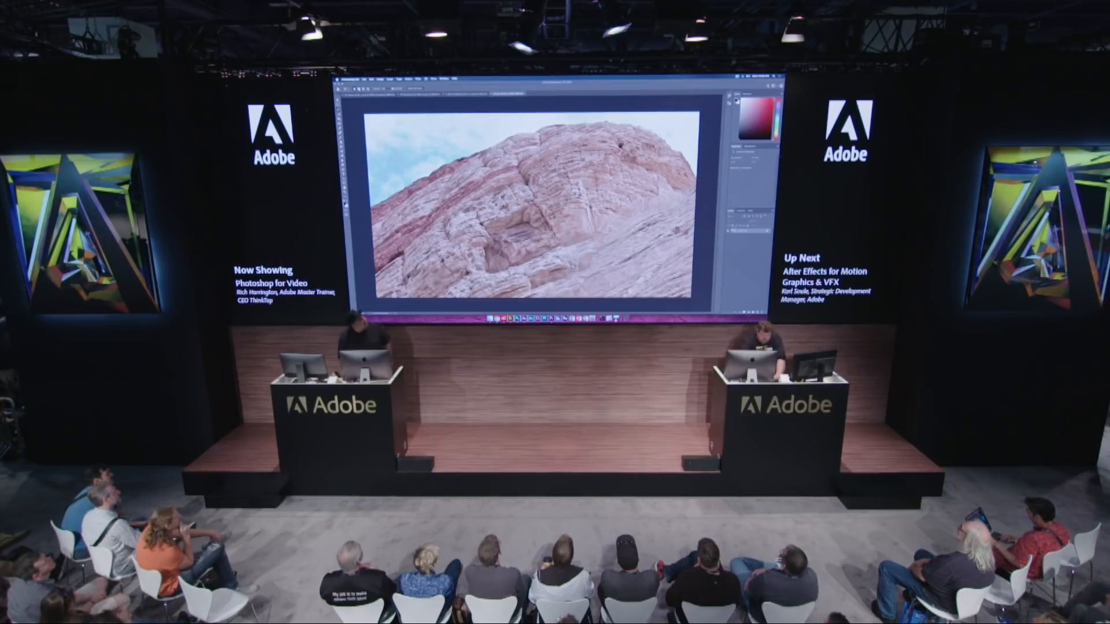
- Close the climber photo without saving and switch to 01 Aware_Scale_1.psd
key(super+w)
key(d)
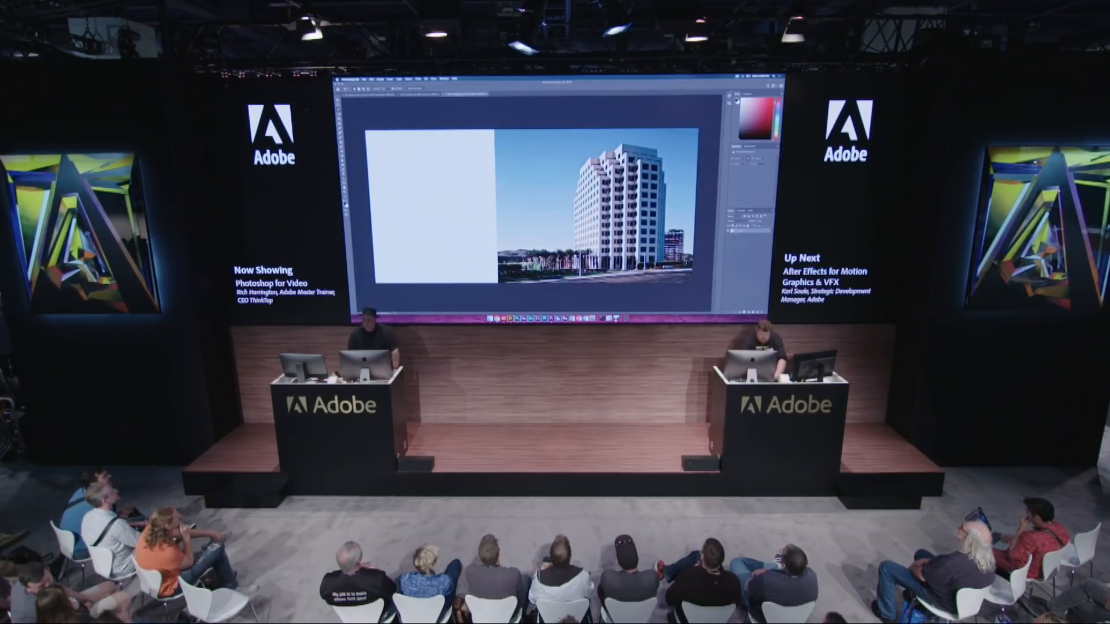
click(362, 95)
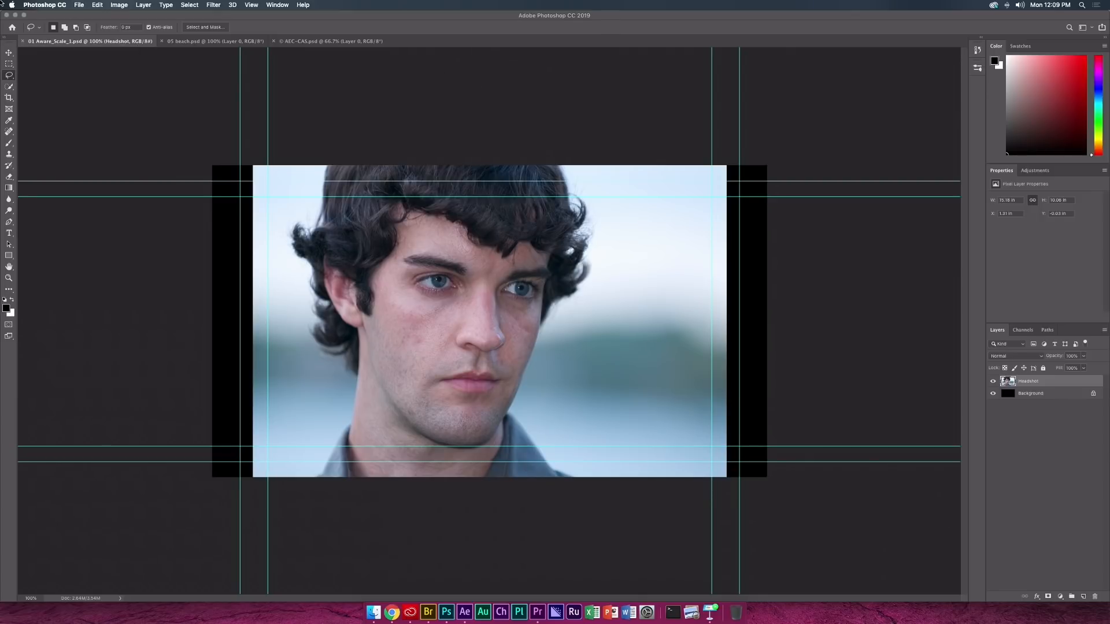
- Widen the Headshot layer with Content-Aware Scale past both side edges of the canvas so it covers the black bars
click(98, 4)
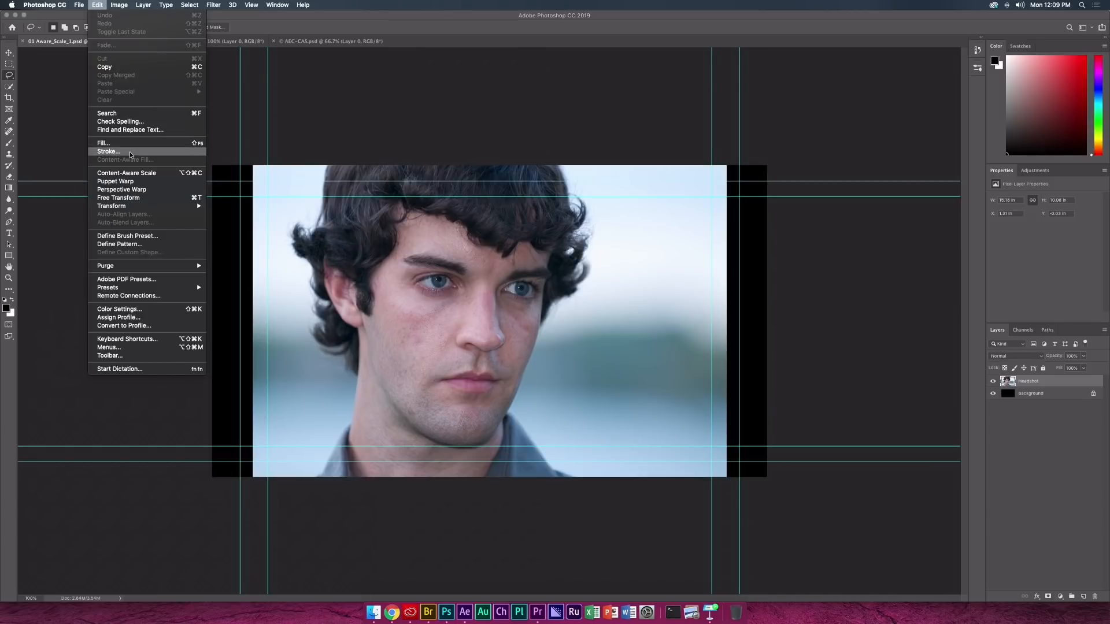
click(149, 173)
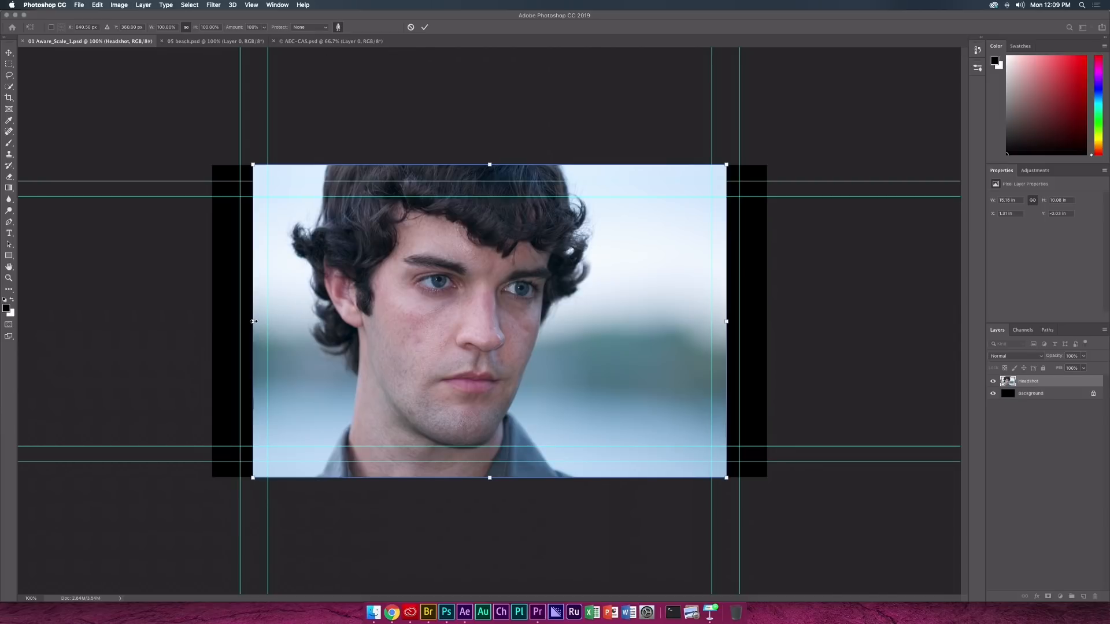
drag(253, 322, 204, 311)
drag(726, 323, 773, 320)
key(Return)
key(l)
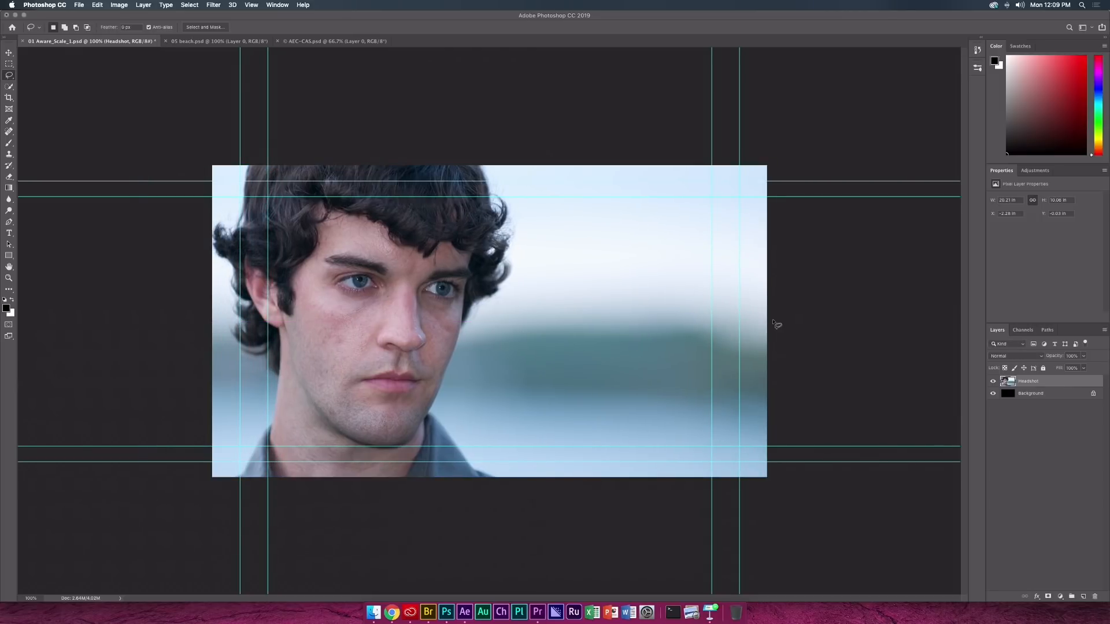
- Close 01 Aware_Scale_1.psd without saving the changes
key(super+w)
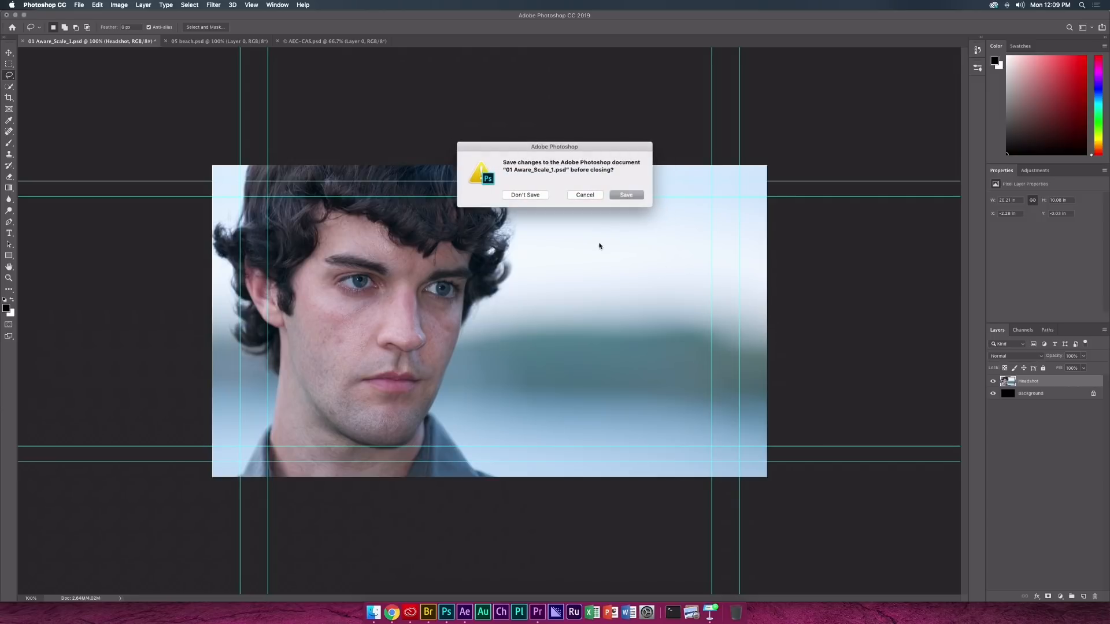
click(515, 195)
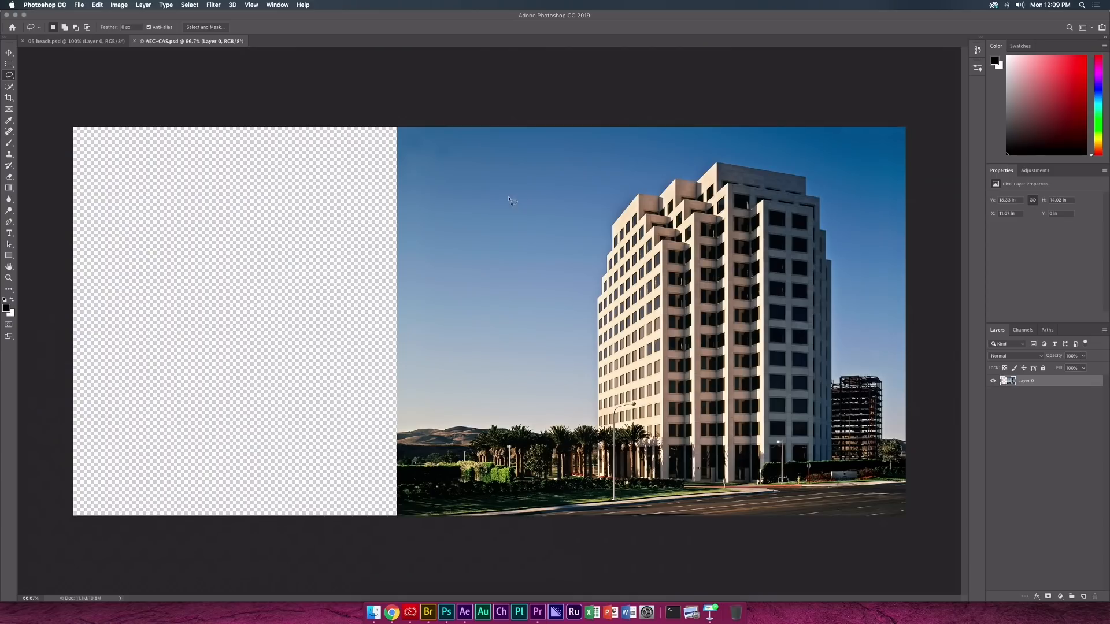
- Examine the Bldg alpha channel of AEC-CAS.psd as a red overlay and on its own, and return to the layers
click(1023, 330)
click(992, 384)
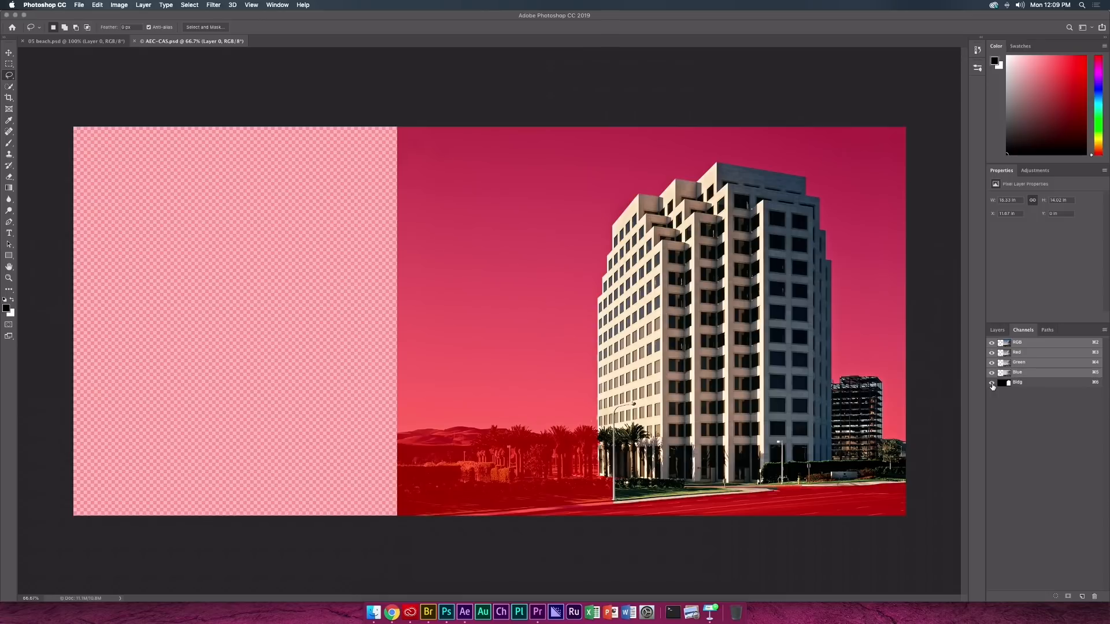
click(993, 343)
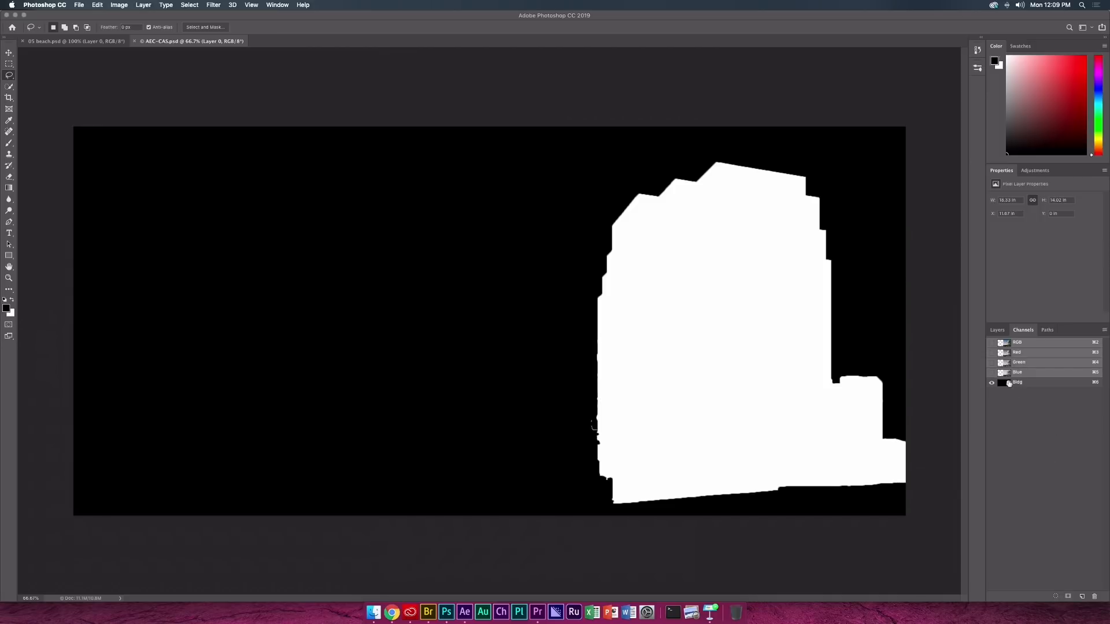
click(992, 344)
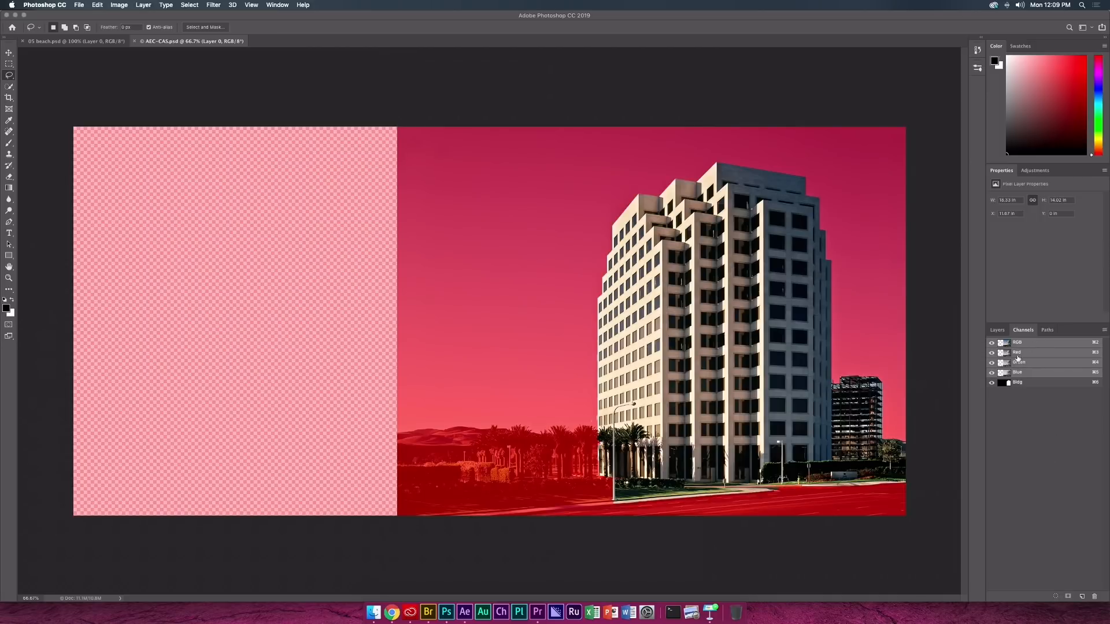
click(992, 383)
click(996, 330)
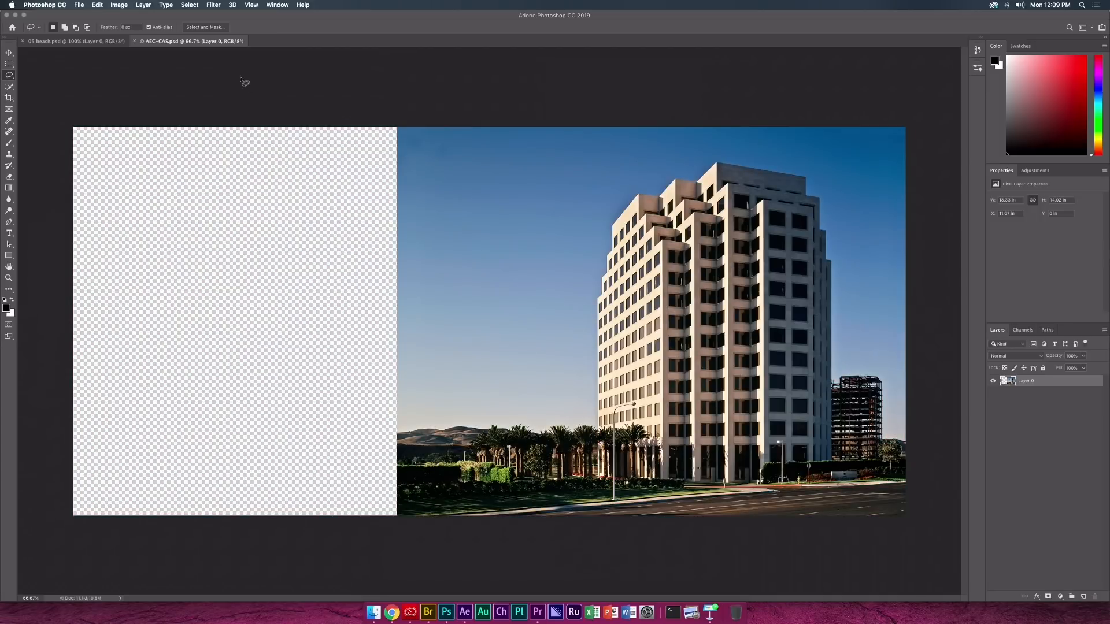
- Stretch Layer 0 leftward with Content-Aware Scale across the transparent area, protecting the building with the Bldg channel
click(95, 5)
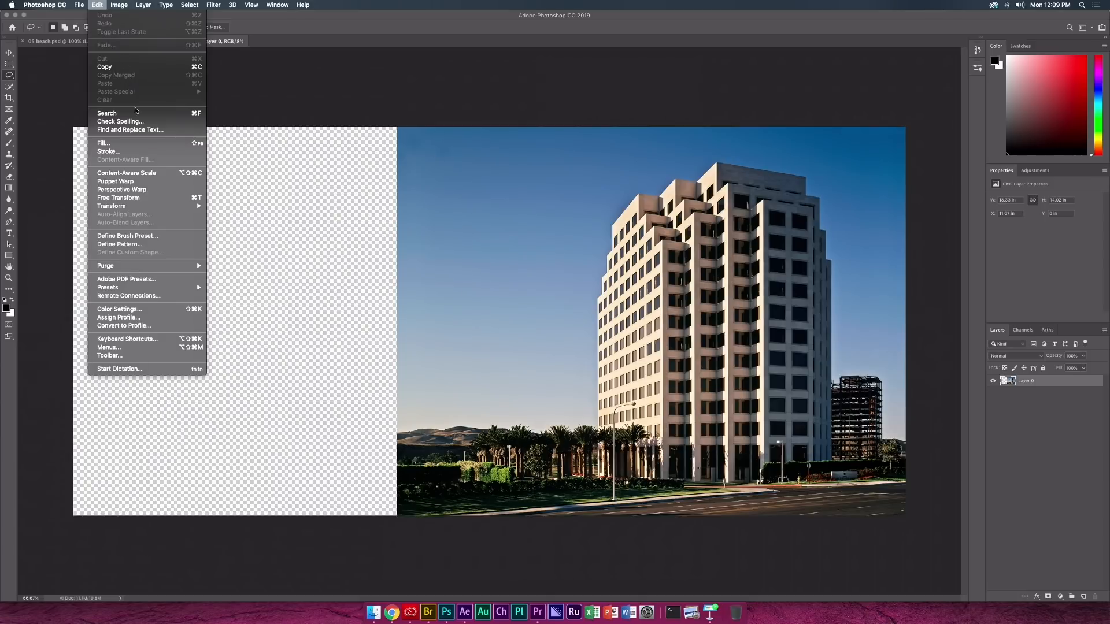
click(156, 169)
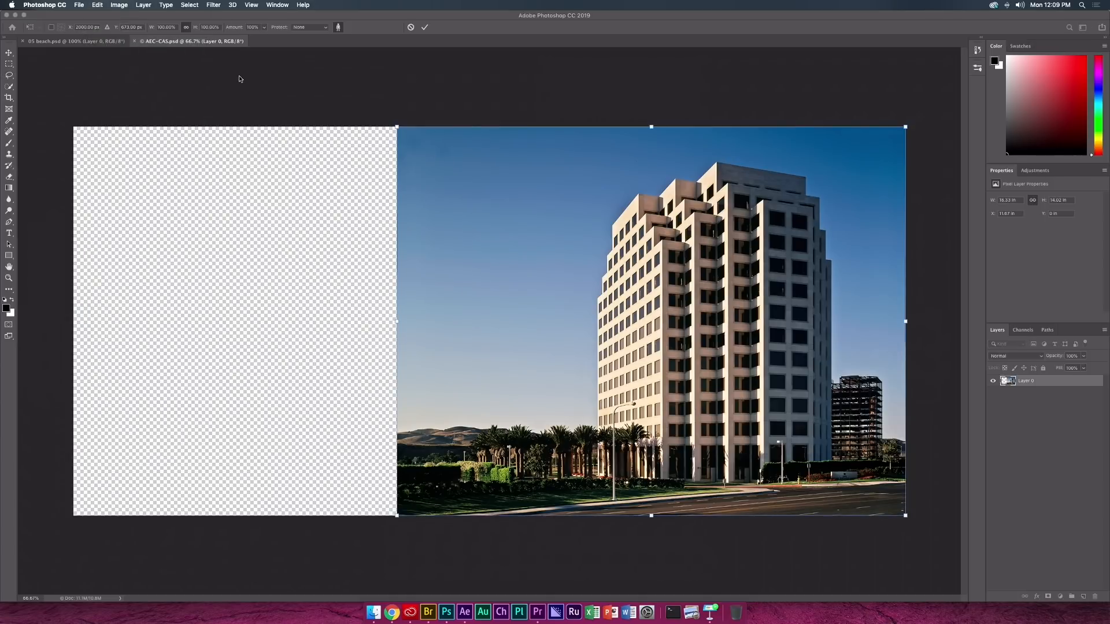
click(311, 28)
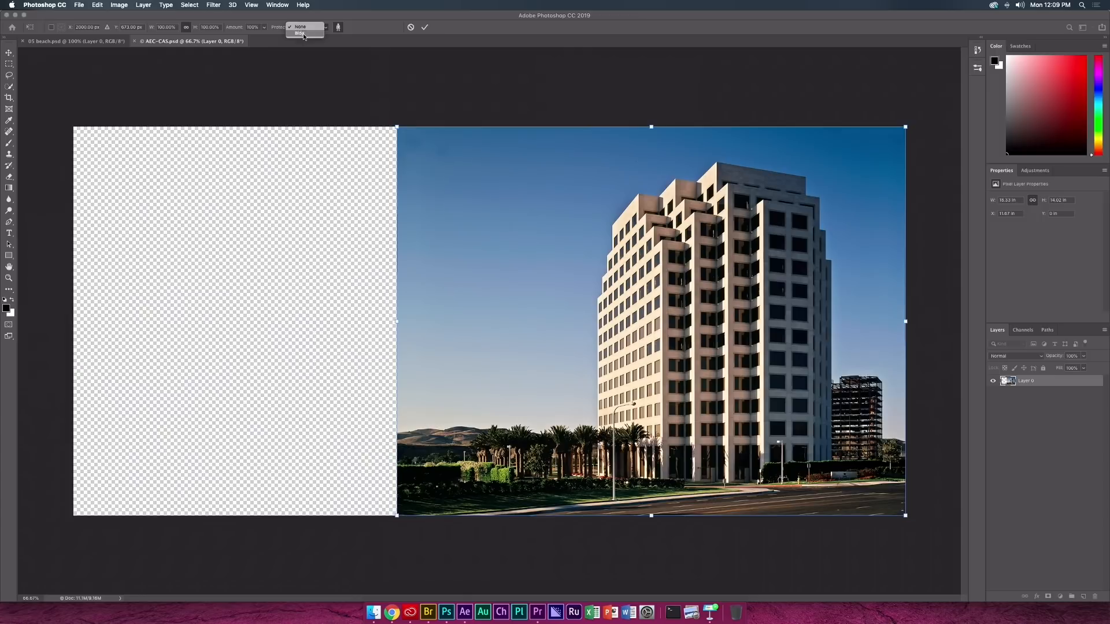
click(302, 33)
drag(397, 321, 65, 293)
key(Return)
- Close AEC-CAS.psd without saving the changes
key(l)
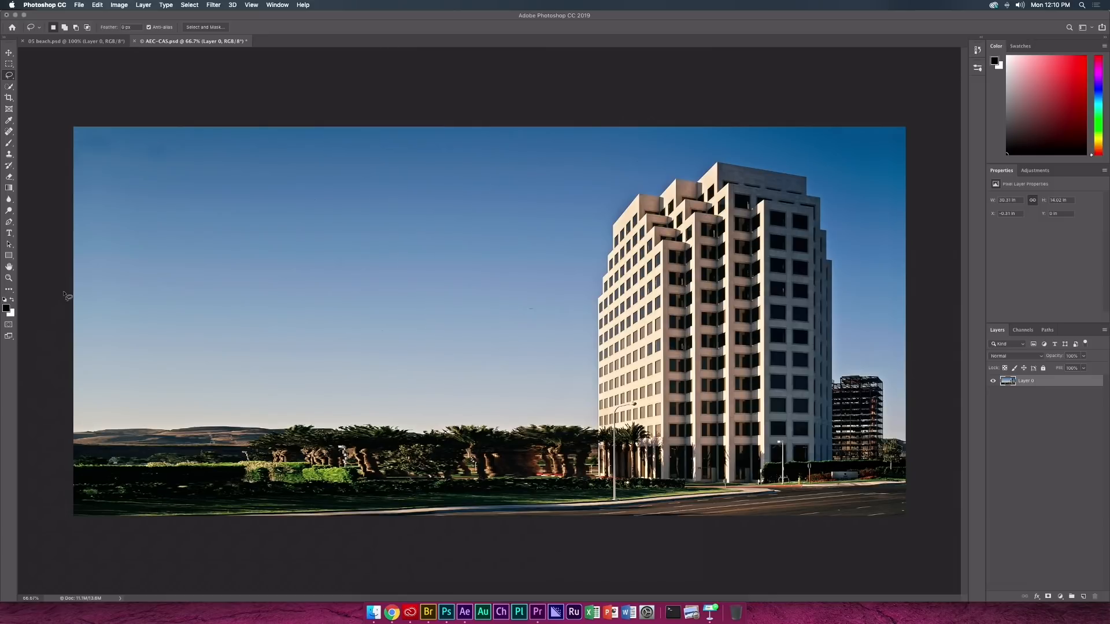
key(super+w)
key(super+d)
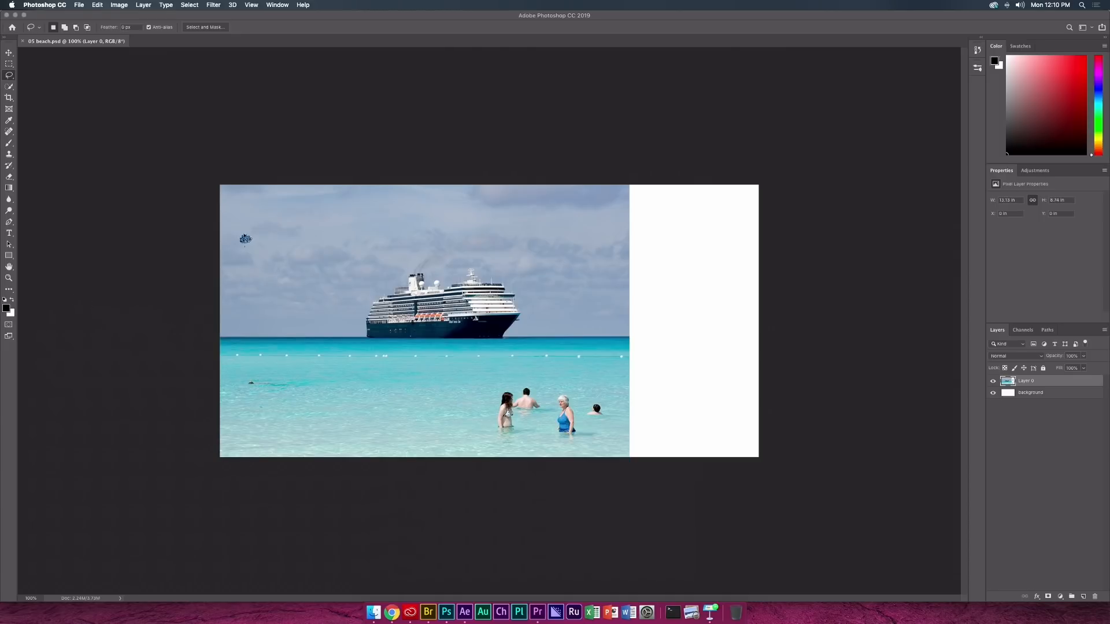
- Lasso the parasail in the sky of 05 beach.psd and relocate it nearer the ship with the Content-Aware Move tool
mouse_move(238, 229)
mouse_down()
mouse_move(233, 255)
mouse_move(247, 259)
mouse_move(245, 224)
mouse_up()
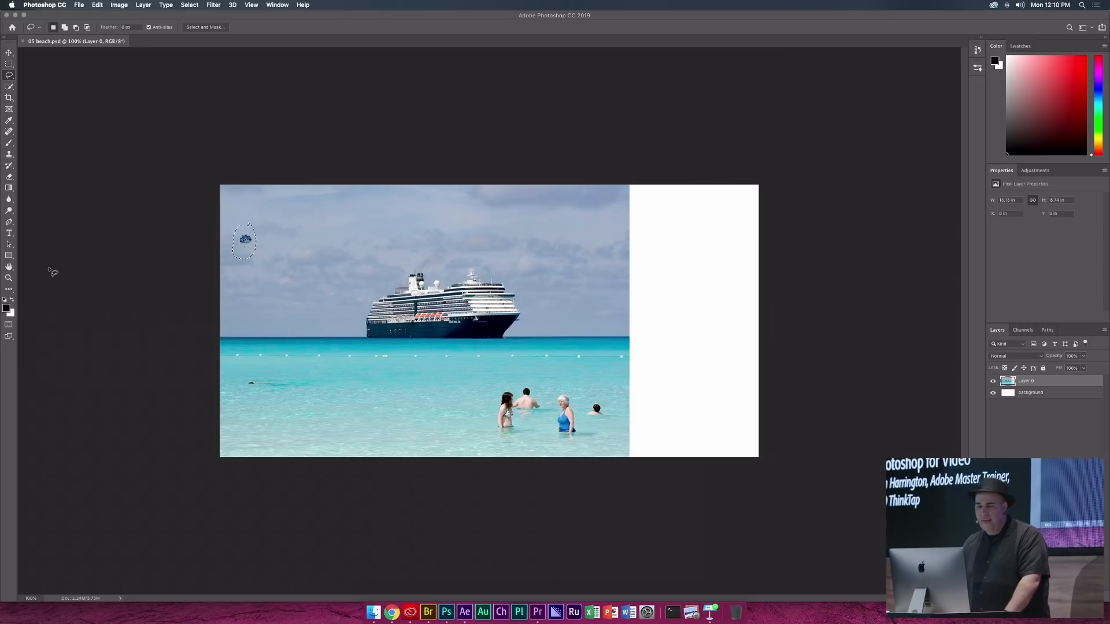
key(j)
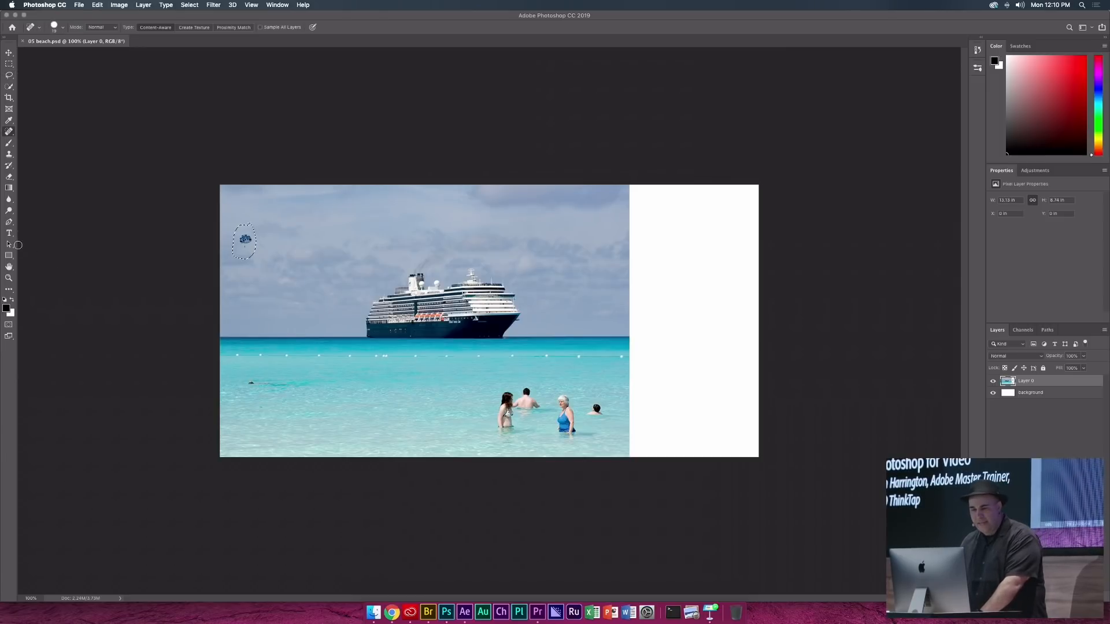
right_click(8, 131)
click(36, 156)
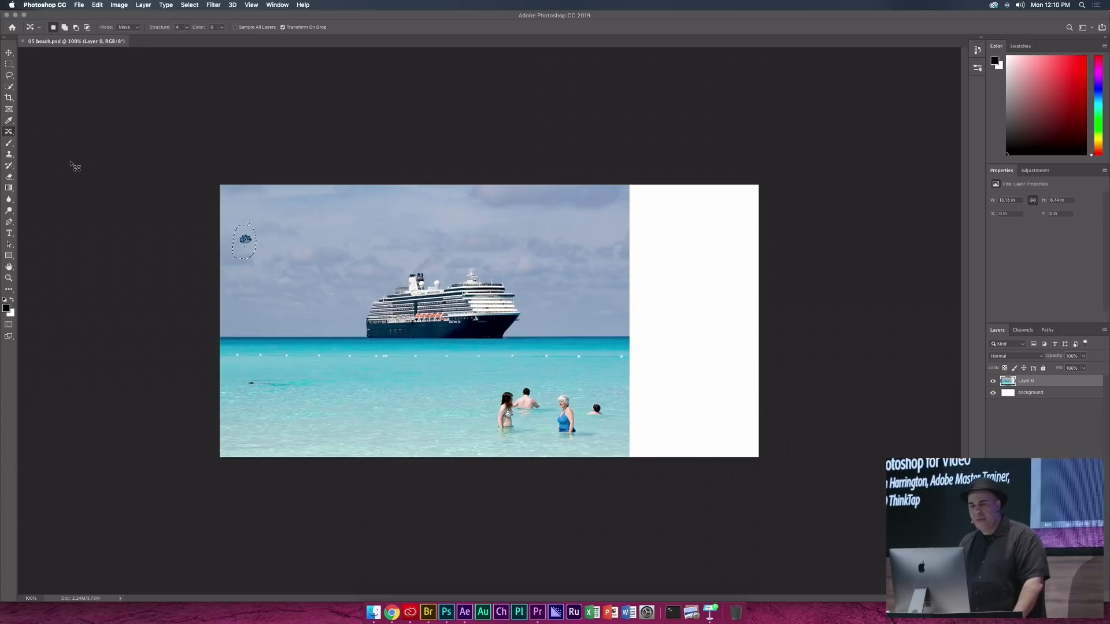
drag(255, 259, 341, 293)
key(Return)
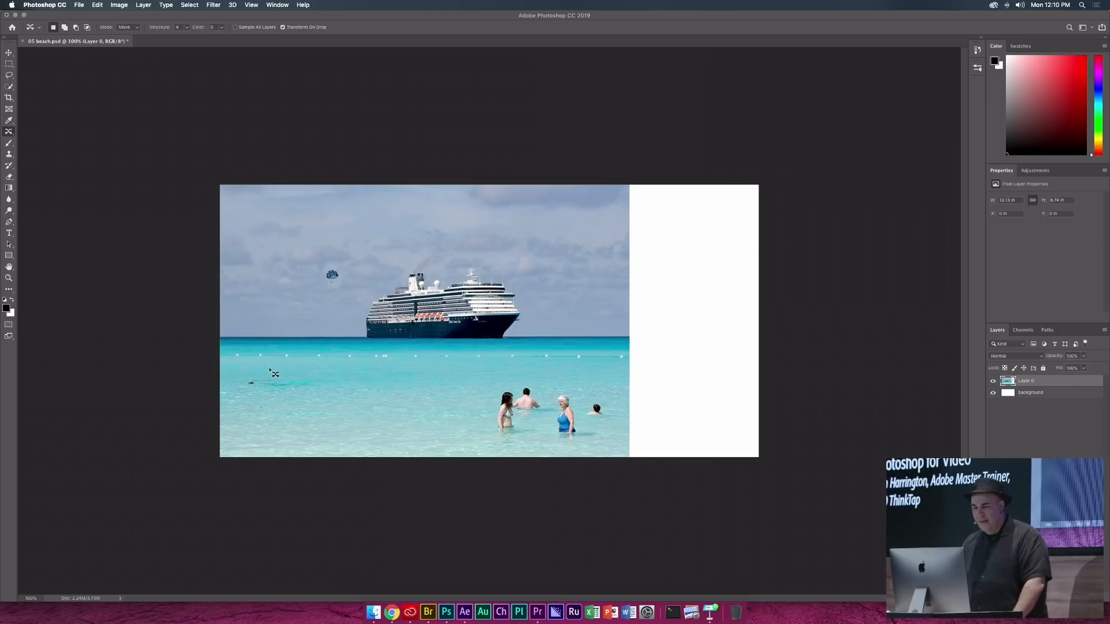
- Select the lone snorkeler in the water with the Content-Aware Move tool, relocate it to the right below the ship, and deselect
drag(267, 372, 265, 370)
drag(267, 379, 384, 382)
drag(389, 382, 361, 380)
key(Return)
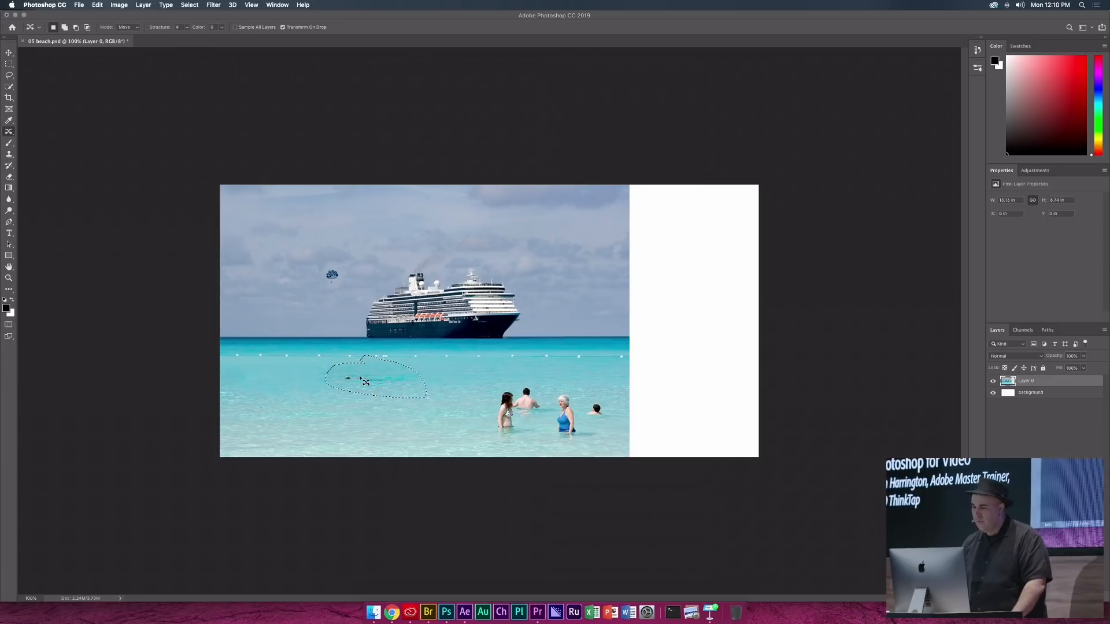
key(super+d)
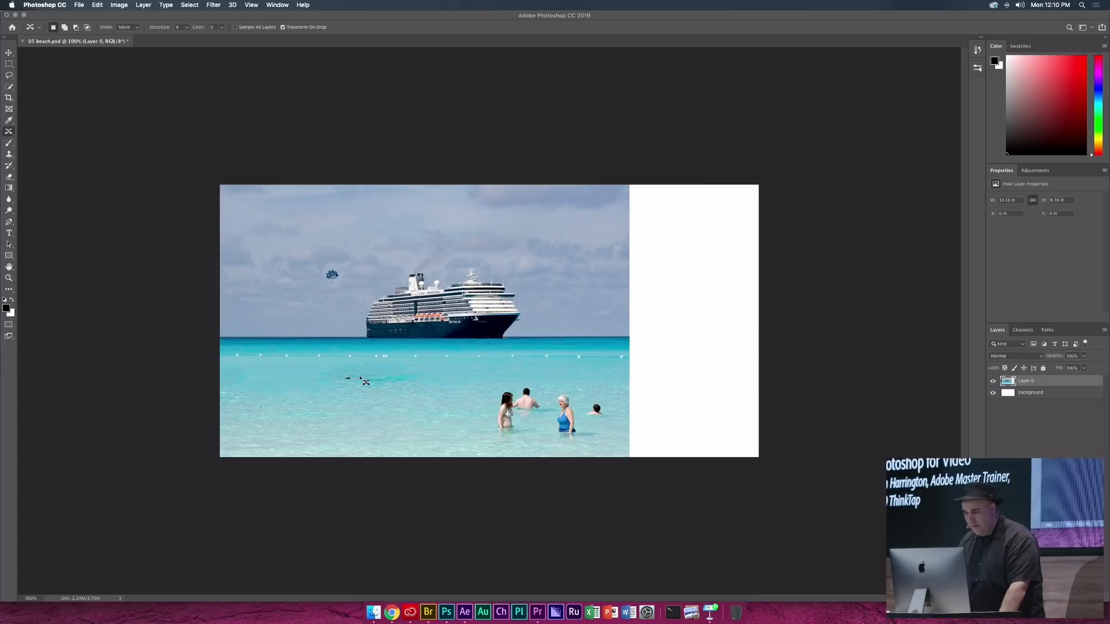
- Lasso the four bathers, start Content-Aware Fill, and paint most of the sky and horizon out of the sampling area
key(l)
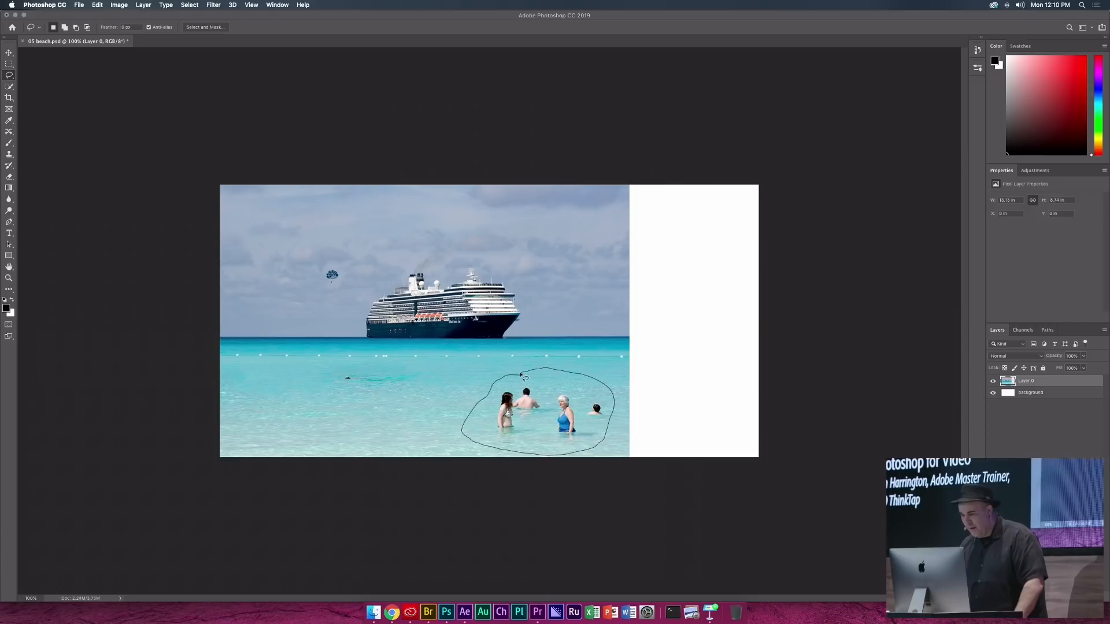
click(98, 5)
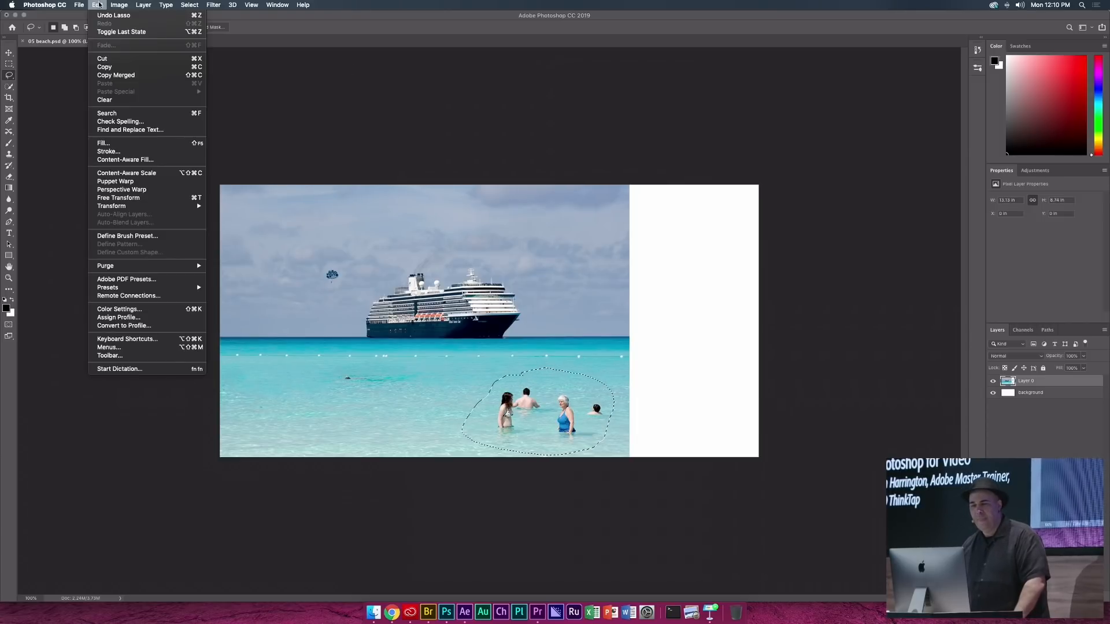
click(122, 160)
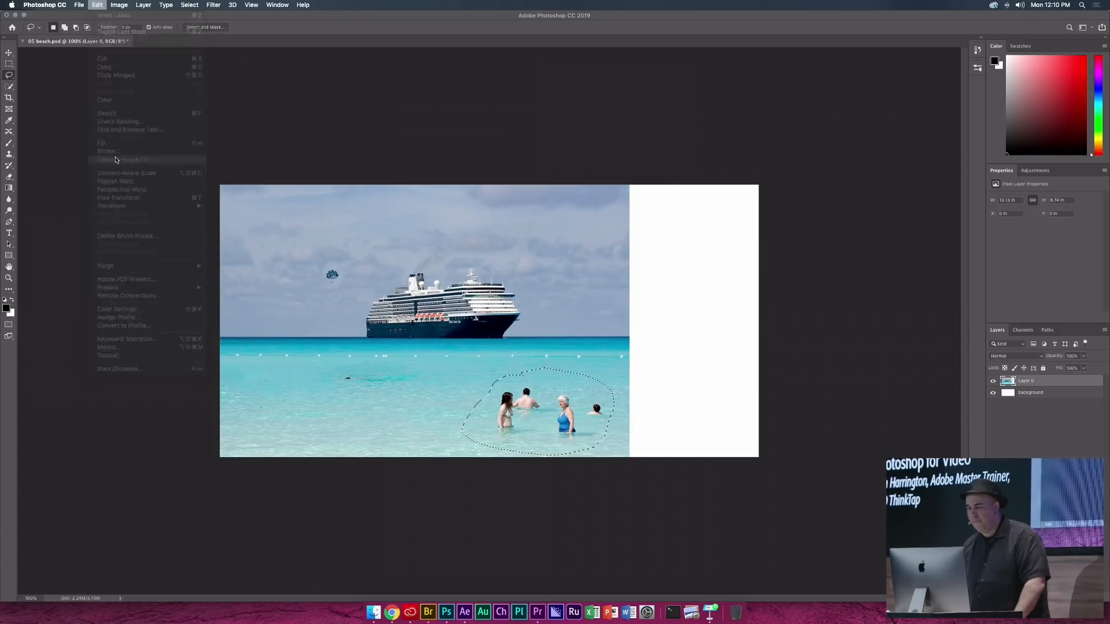
mouse_move(526, 307)
mouse_down()
mouse_move(487, 311)
mouse_move(574, 320)
mouse_move(533, 328)
mouse_move(553, 338)
mouse_move(383, 348)
mouse_move(212, 338)
mouse_move(244, 287)
mouse_move(577, 362)
mouse_move(443, 337)
mouse_move(257, 327)
mouse_move(280, 280)
mouse_move(186, 219)
mouse_move(254, 192)
mouse_move(684, 221)
mouse_move(618, 214)
mouse_move(766, 199)
mouse_move(447, 215)
mouse_move(655, 286)
mouse_move(626, 351)
mouse_move(662, 338)
mouse_move(553, 282)
mouse_move(446, 258)
mouse_move(481, 275)
mouse_up()
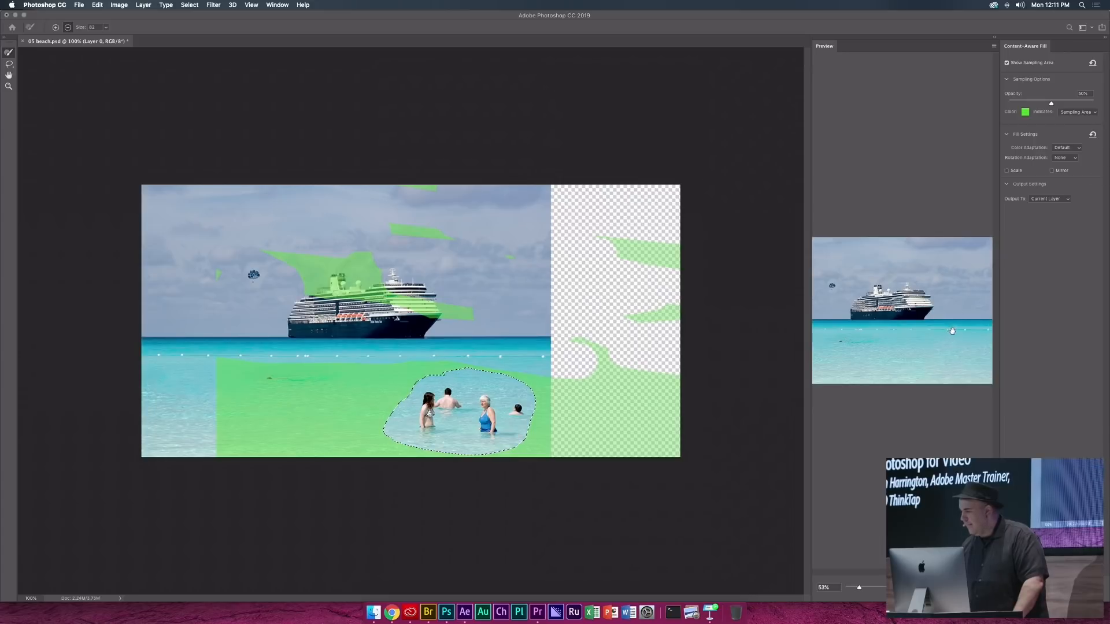
- Set Color Adaptation to High and Rotation Adaptation to Medium, enable Scale, apply the fill over the bathers, and deselect
click(1067, 147)
click(1062, 158)
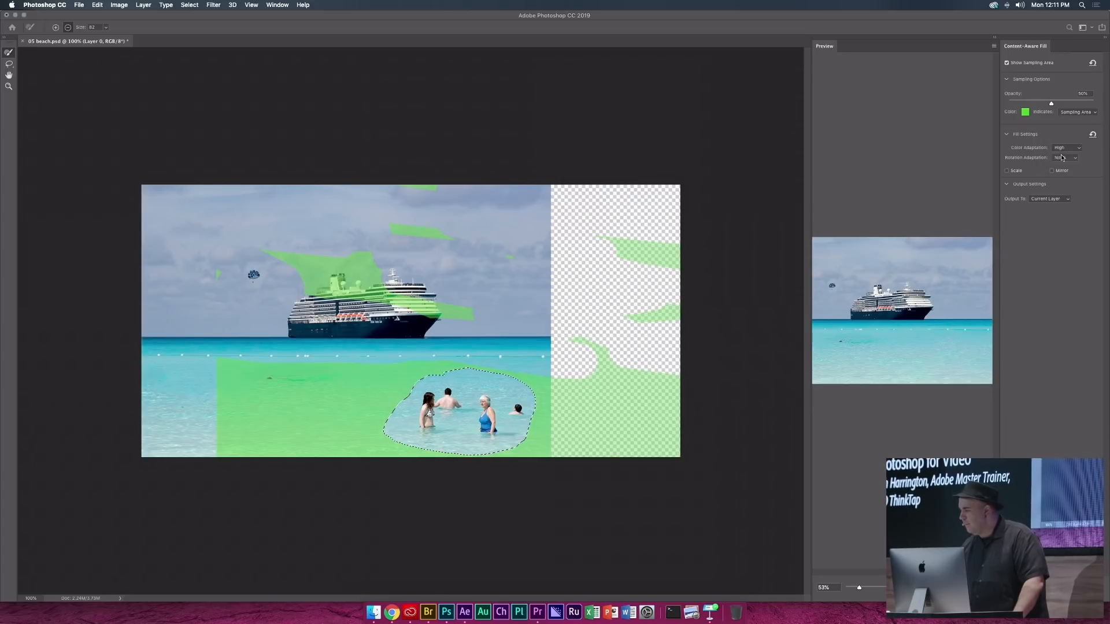
click(1062, 158)
click(1064, 172)
click(1028, 171)
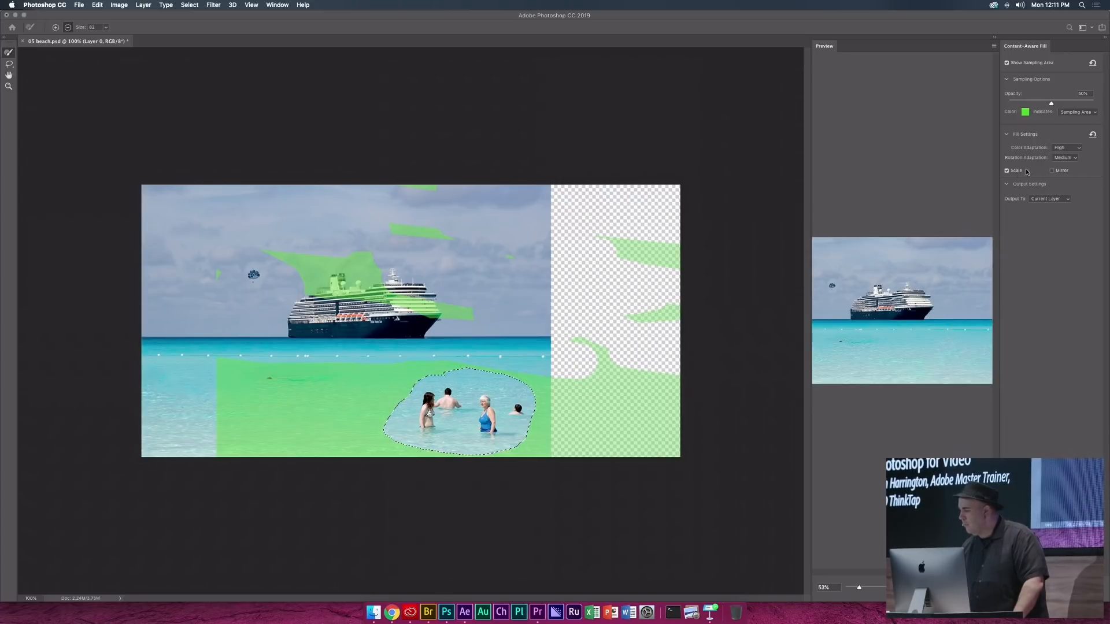
key(Return)
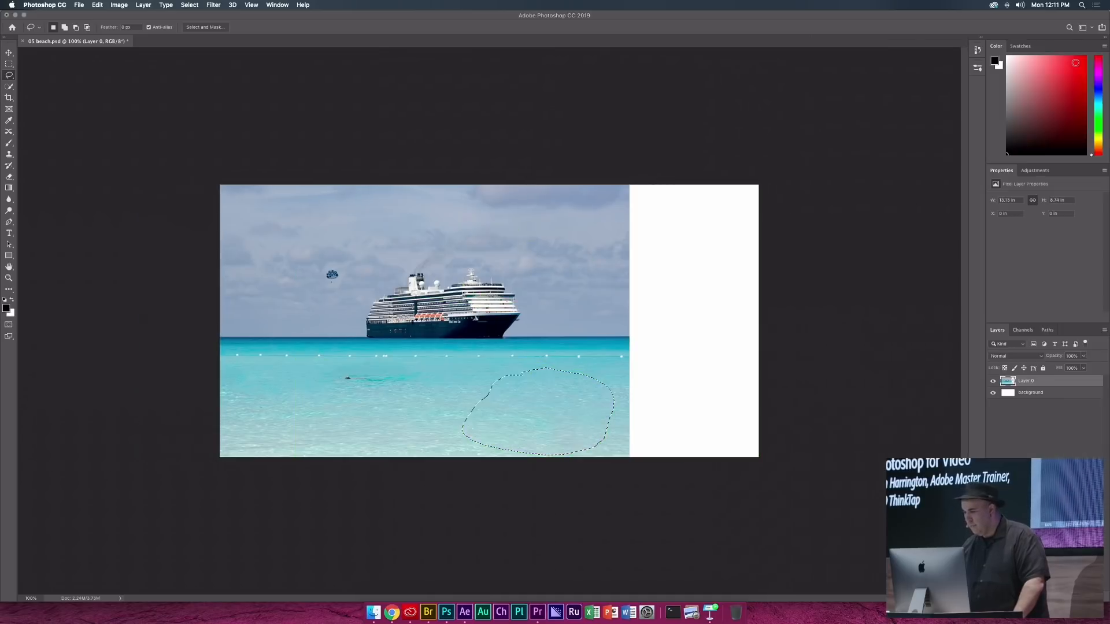
key(super+d)
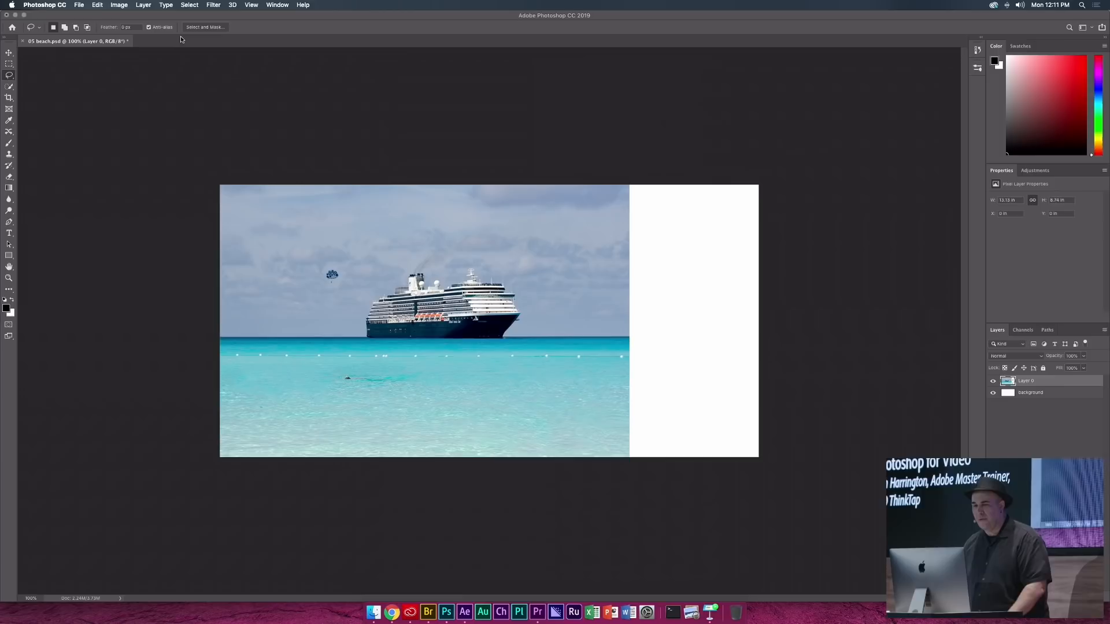
- Select a full-height strip at the photo's right edge and extend it over the white area with Content-Aware Move in Extend mode
click(9, 63)
drag(625, 174, 543, 470)
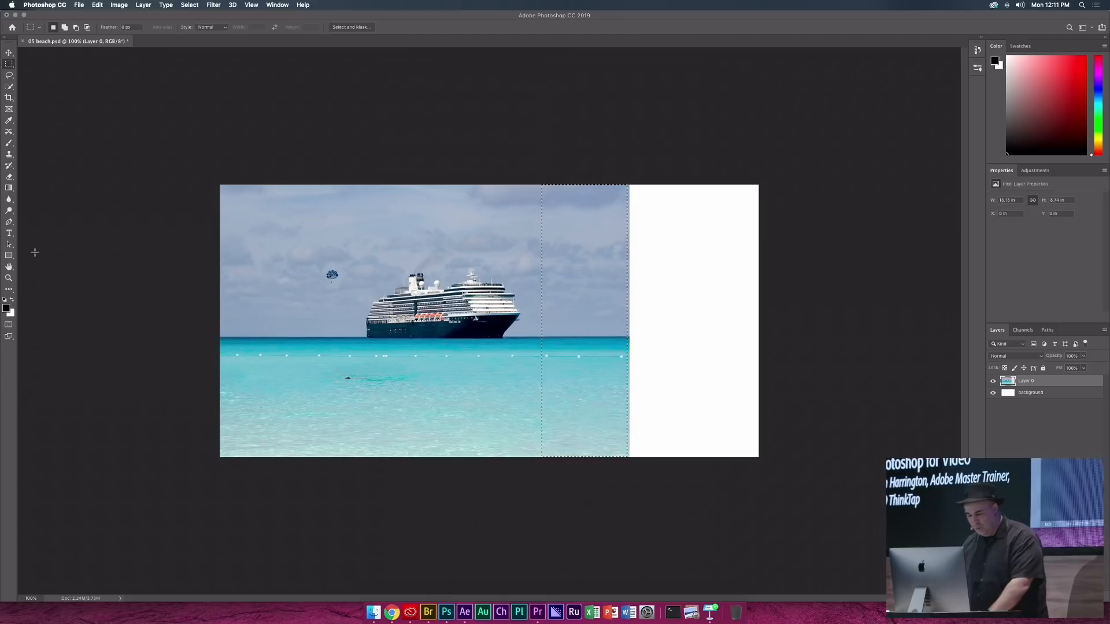
key(j)
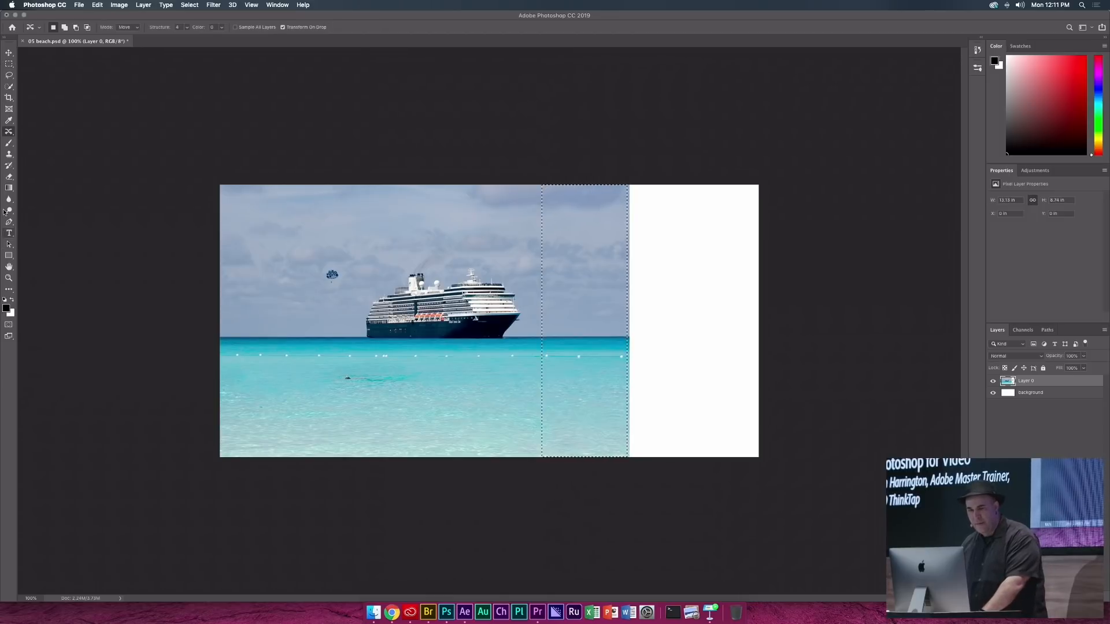
click(129, 27)
click(128, 34)
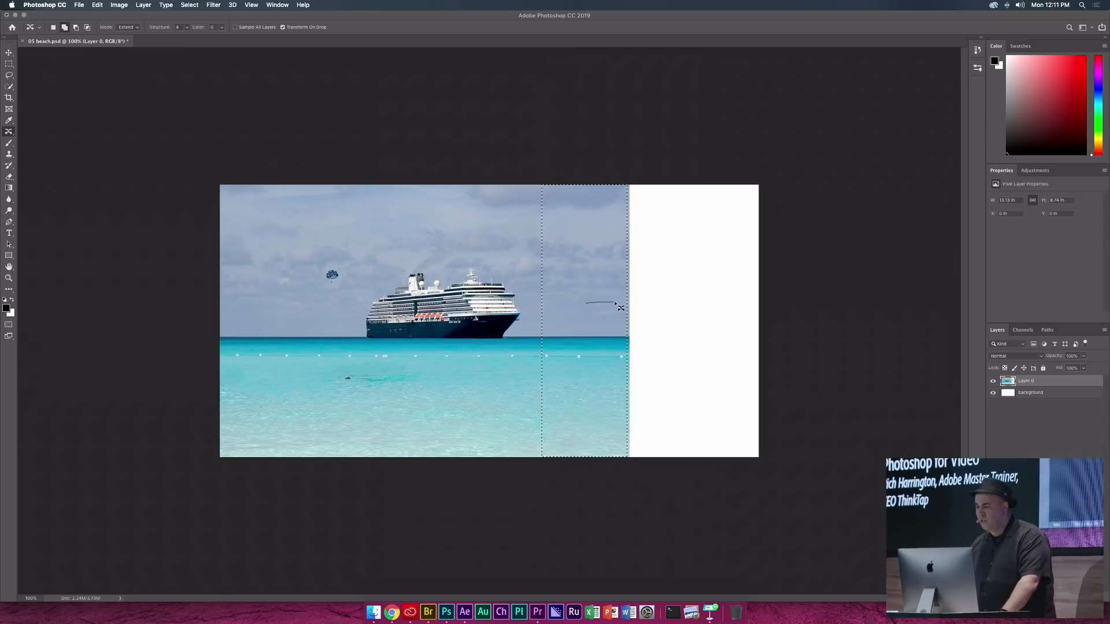
drag(567, 316, 704, 312)
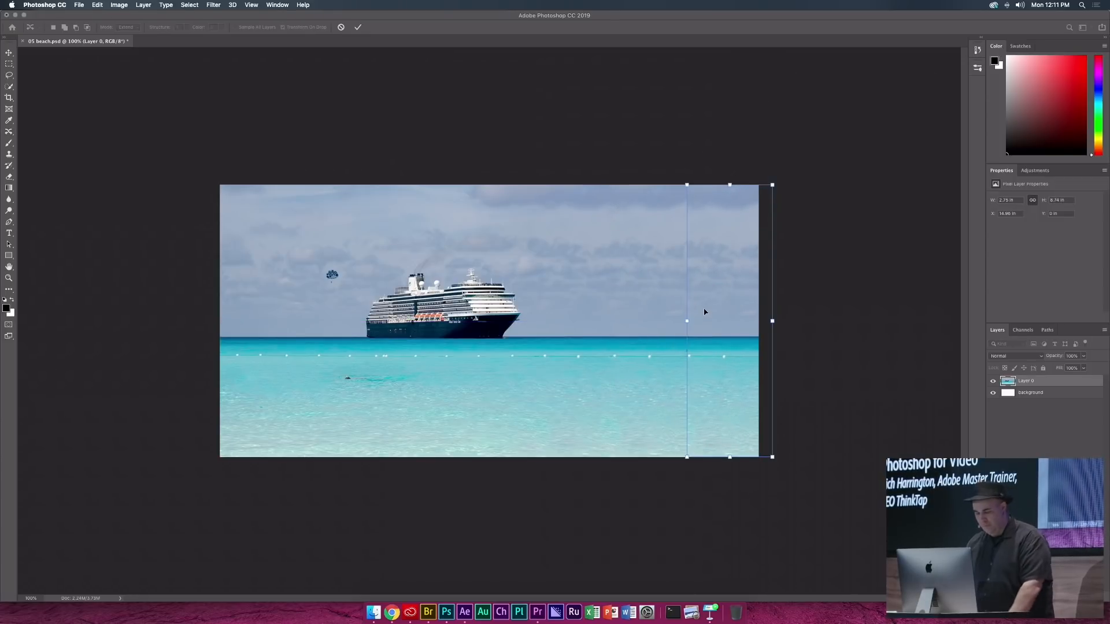
key(Return)
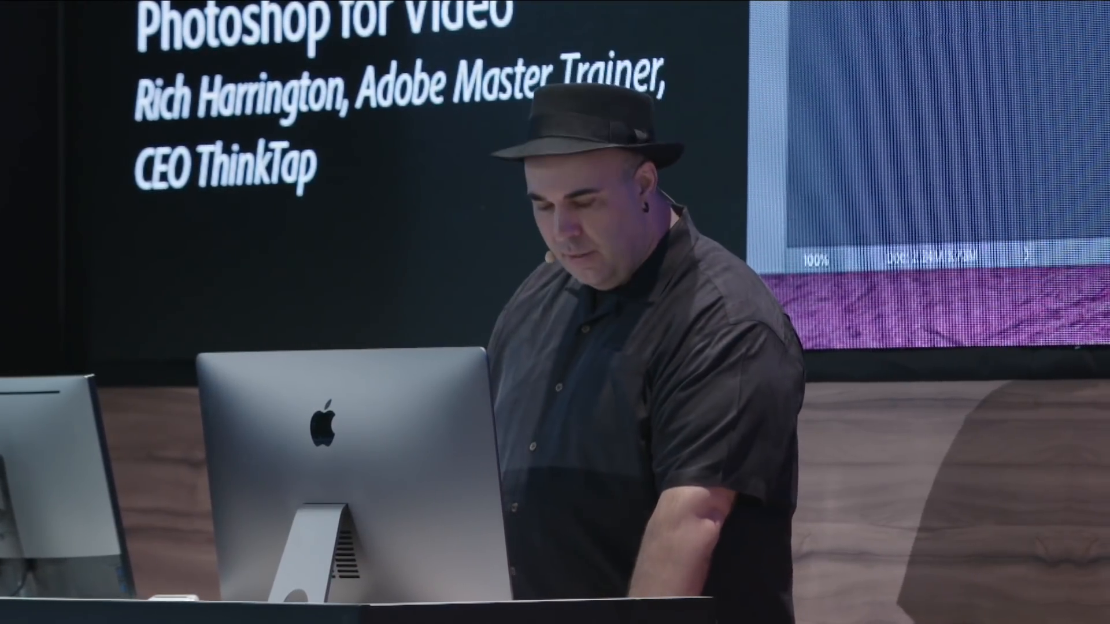
- Close 05 beach.psd and, in Adobe Bridge, open the folder 03 Size an Image for Video and select _DSC0978.ARW
key(super+w)
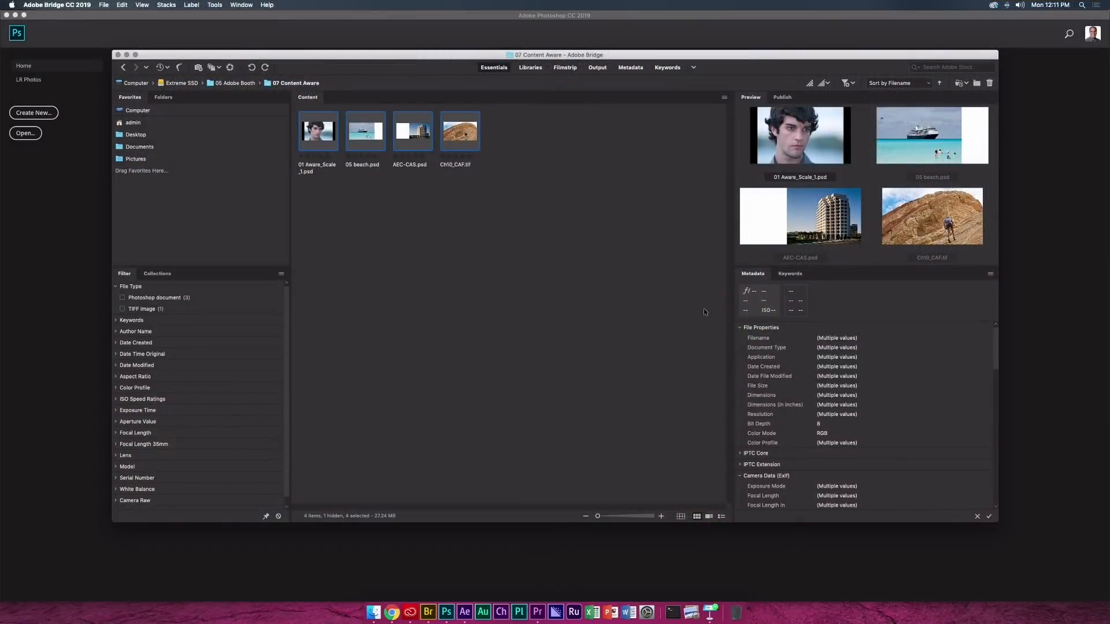
key(super+Up)
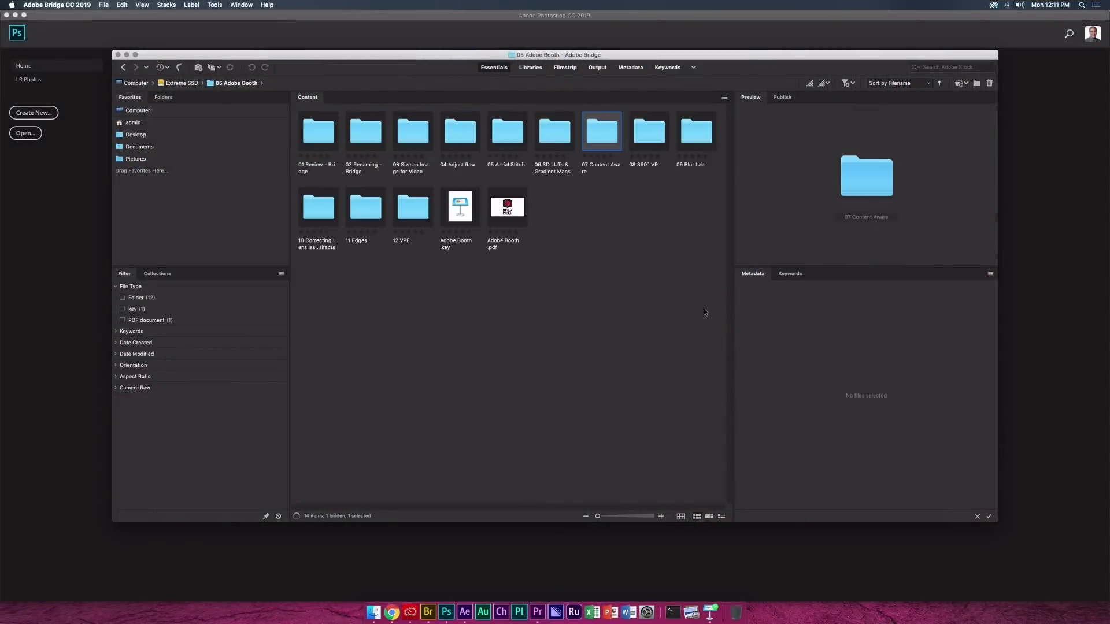
key(Left)
key(Left)
key(Left)
key(Left)
key(Left)
key(Right)
key(super+Down)
key(Right)
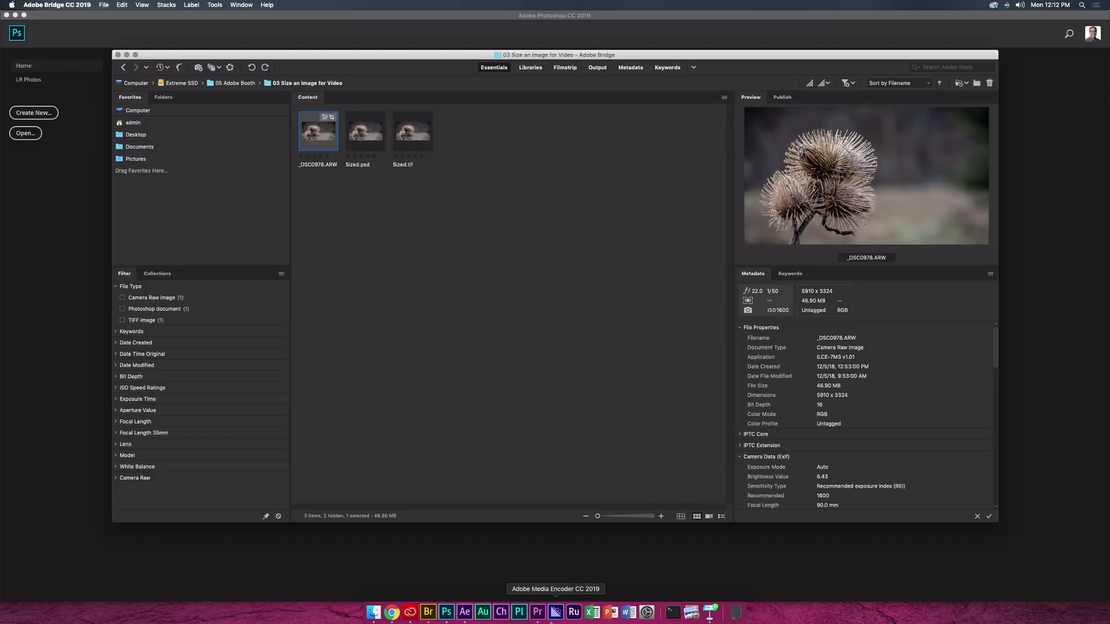
- Switch to Photoshop and create a new document from the UHDTV/4K 2160p film and video preset, 3840 x 2160 px
click(447, 614)
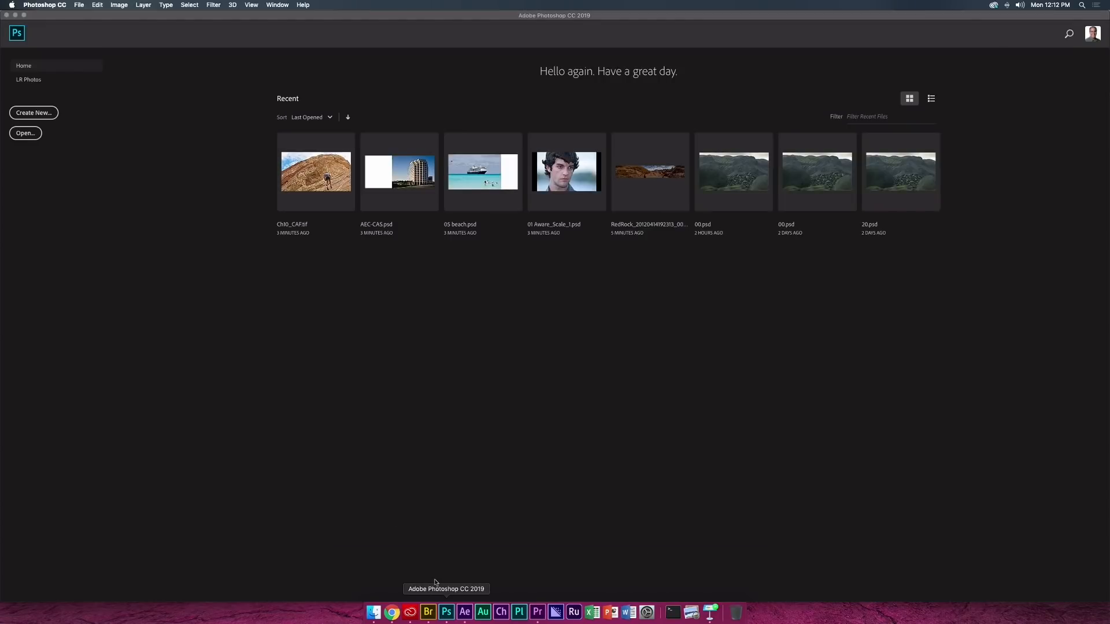
click(80, 5)
click(86, 17)
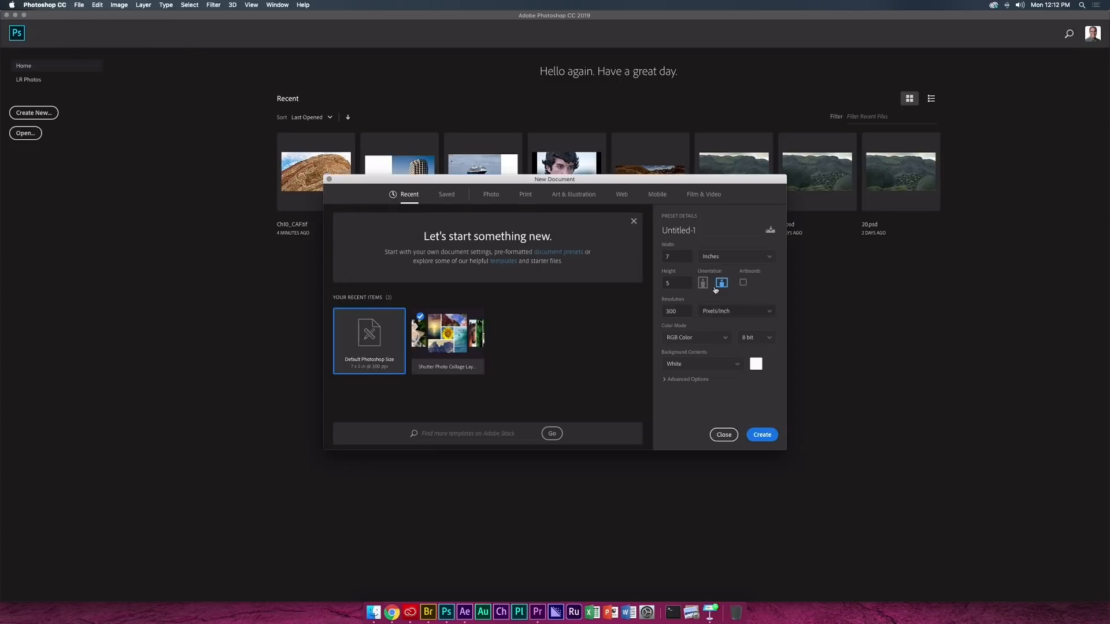
click(702, 195)
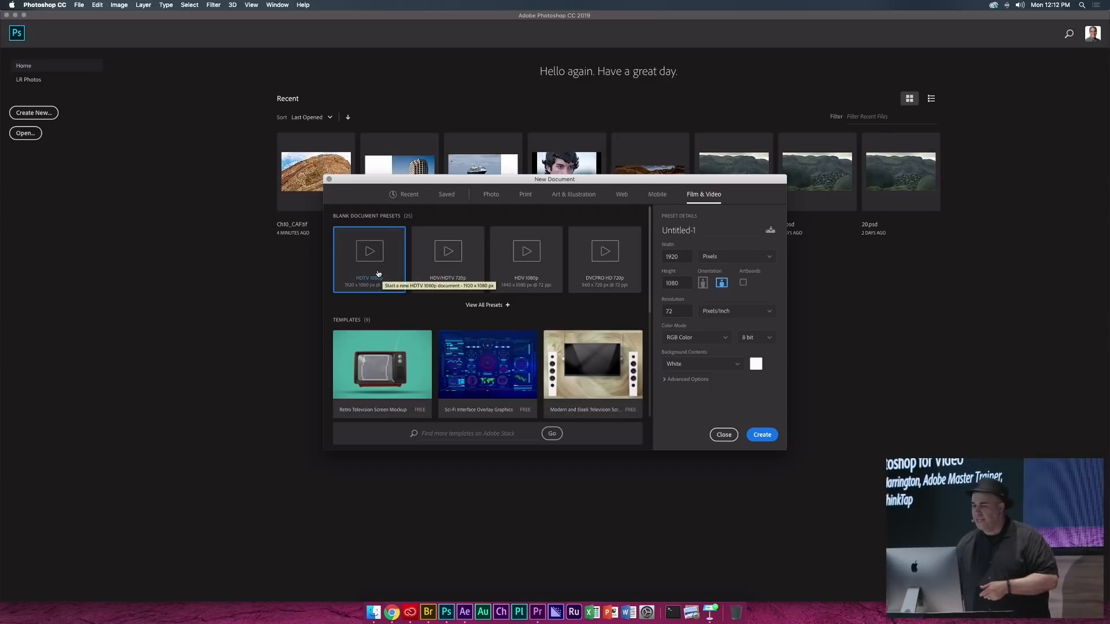
click(488, 307)
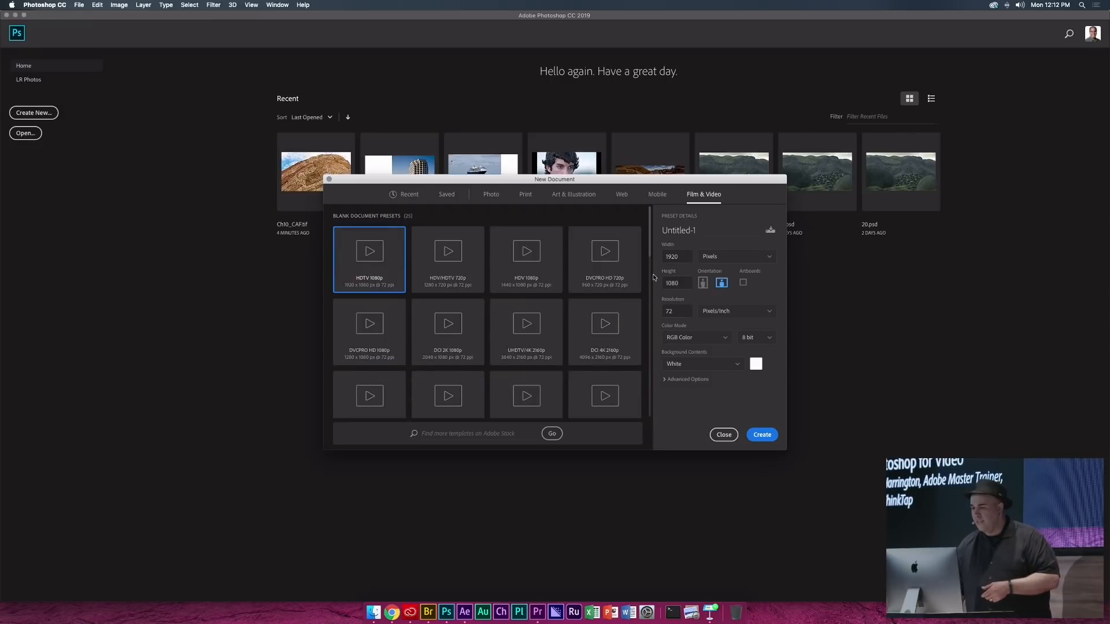
click(548, 339)
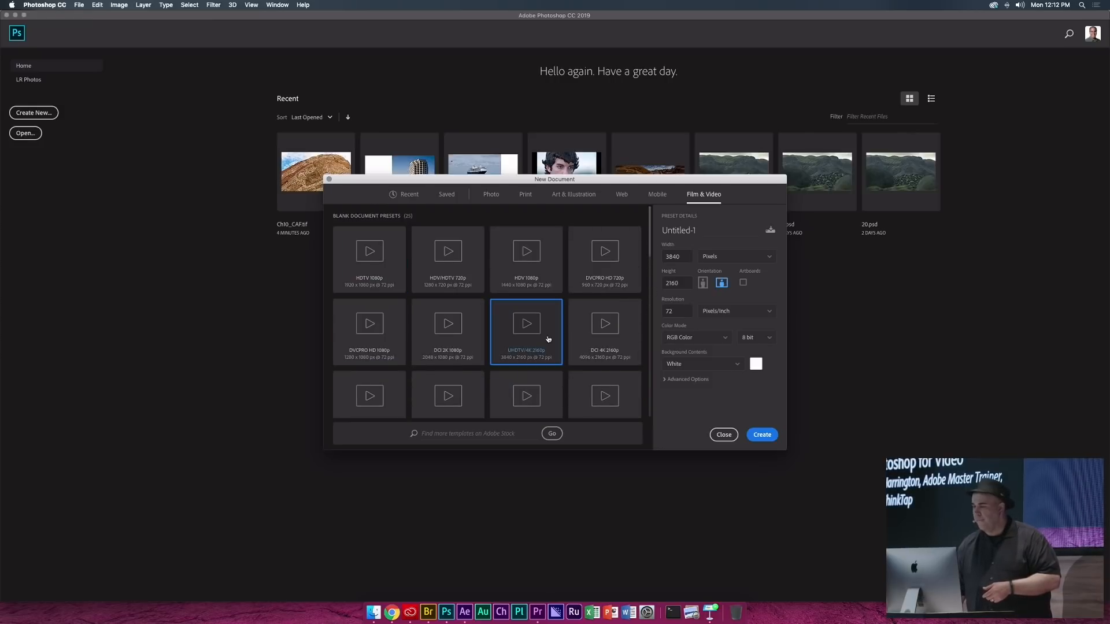
click(761, 436)
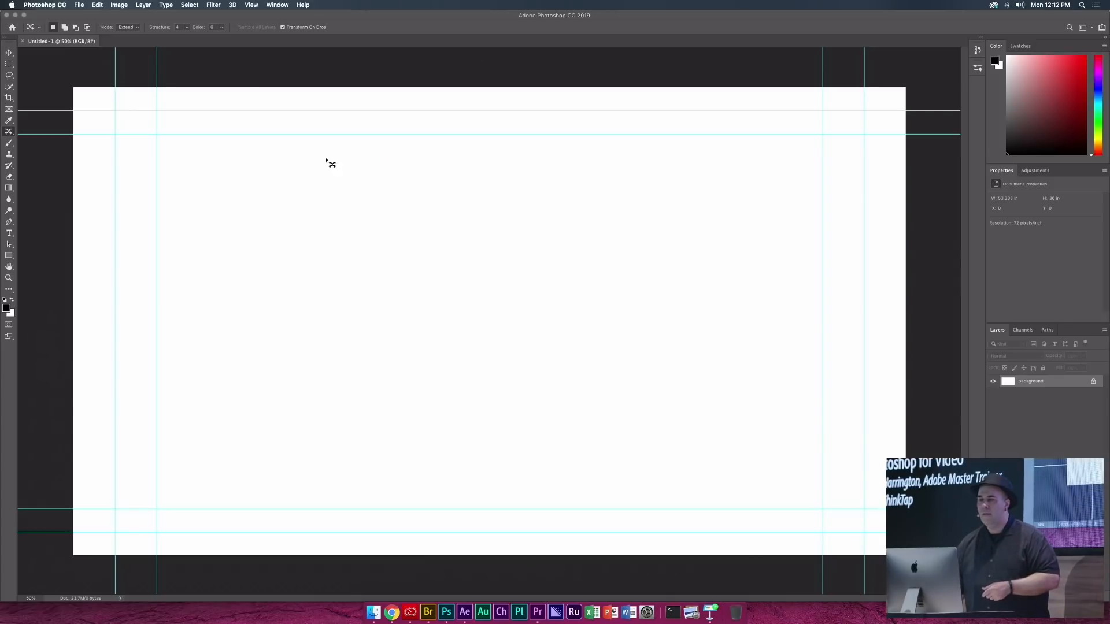
- Place _DSC0978.ARW as an embedded file from the folder 05 Adobe Booth > 03 Size an Image for Video on Extreme SSD
click(79, 5)
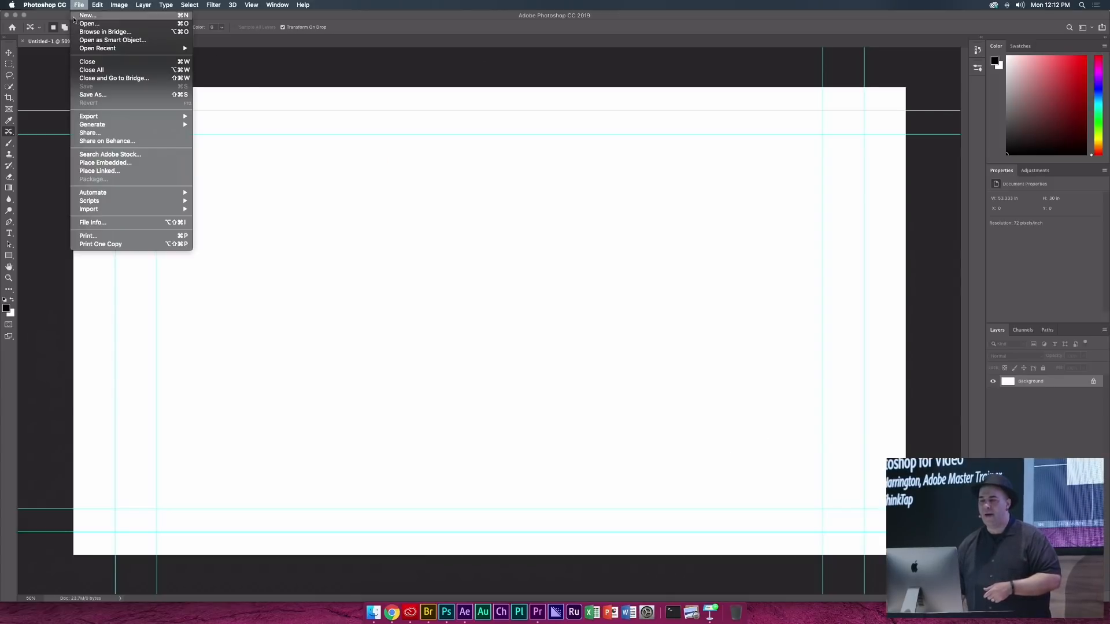
mouse_move(92, 200)
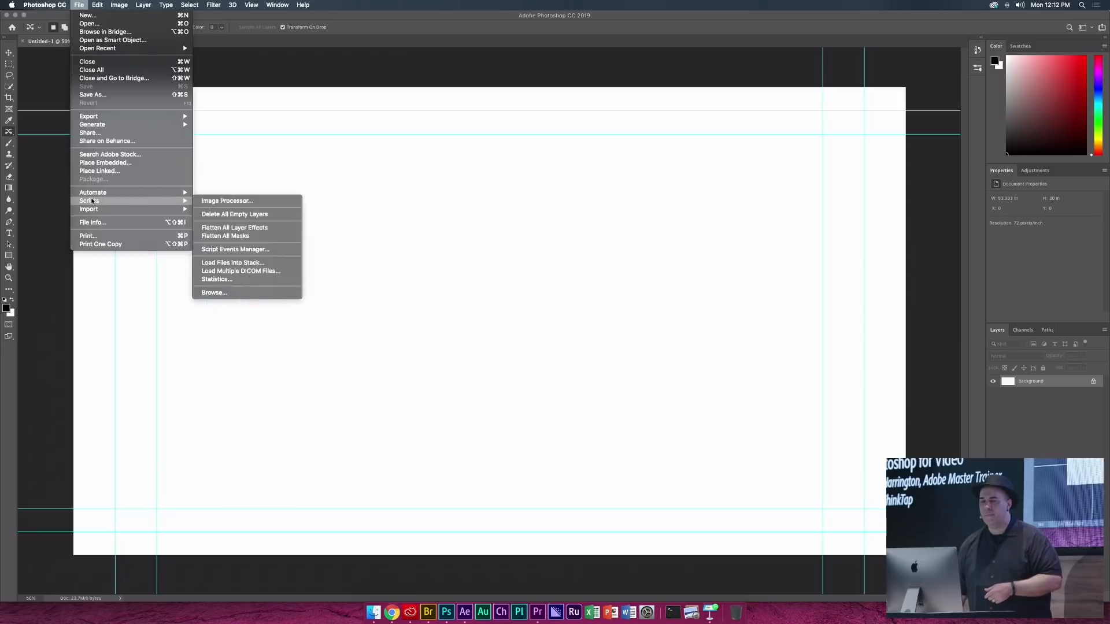
click(95, 163)
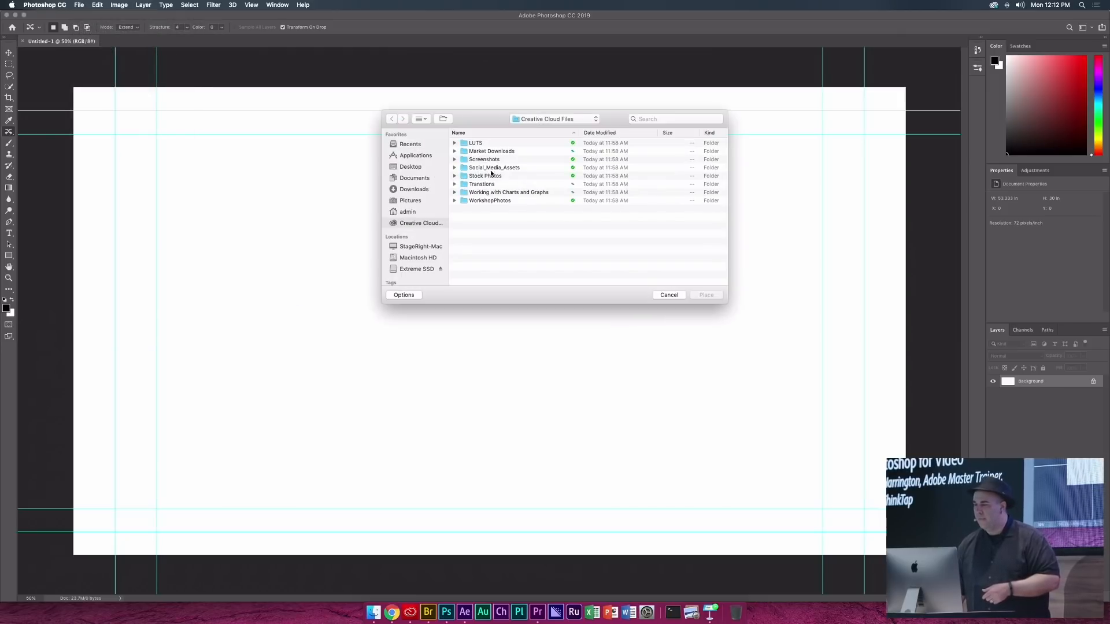
click(415, 267)
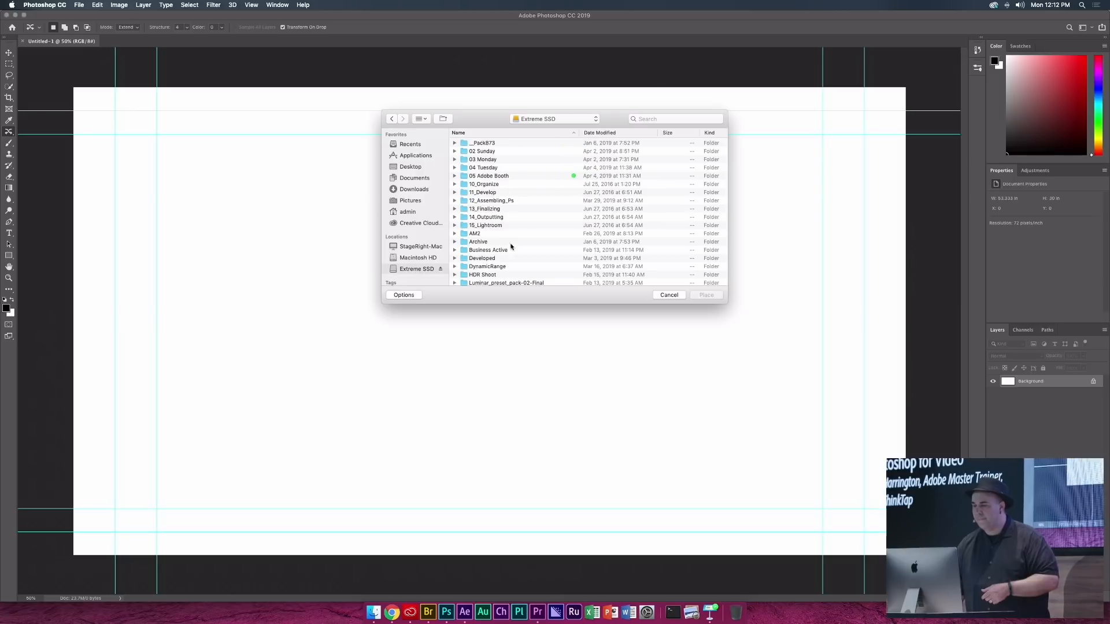
double_click(489, 179)
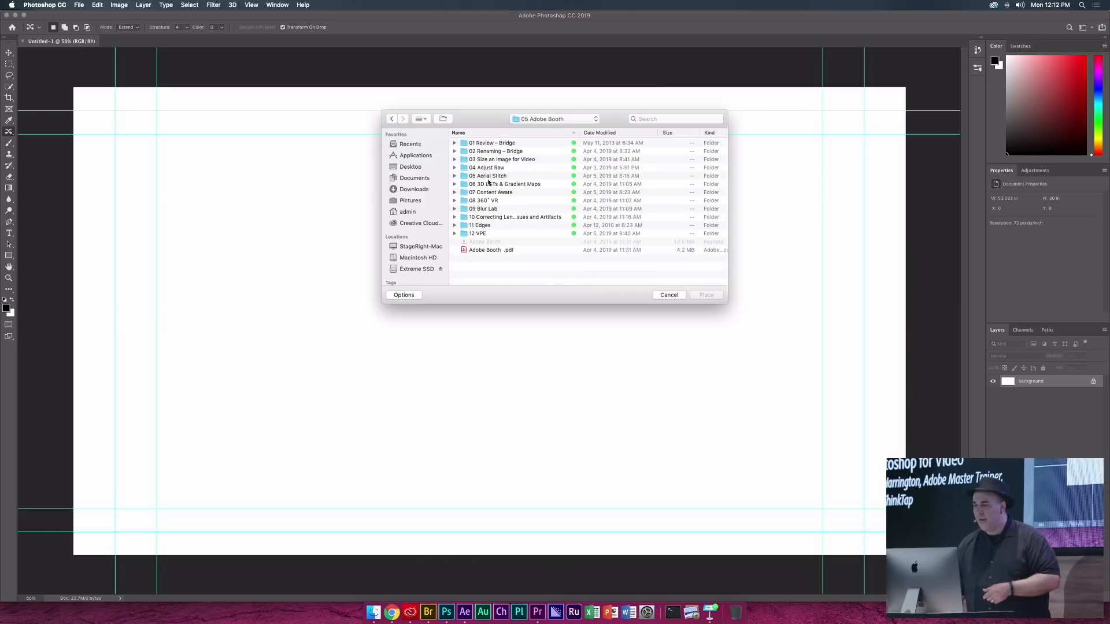
double_click(494, 162)
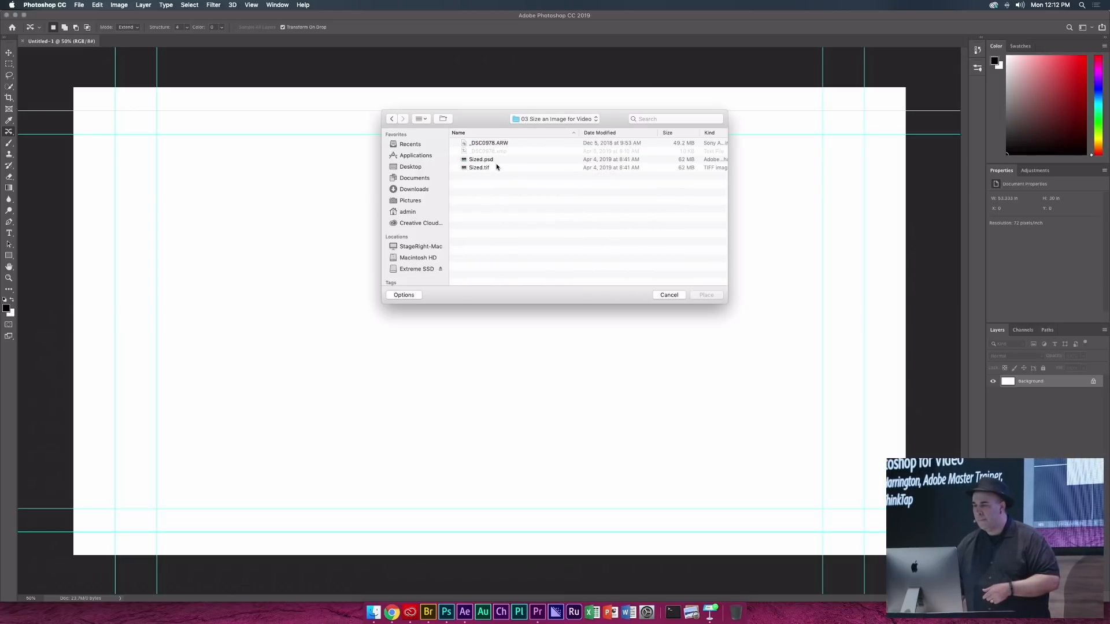
click(491, 144)
click(708, 295)
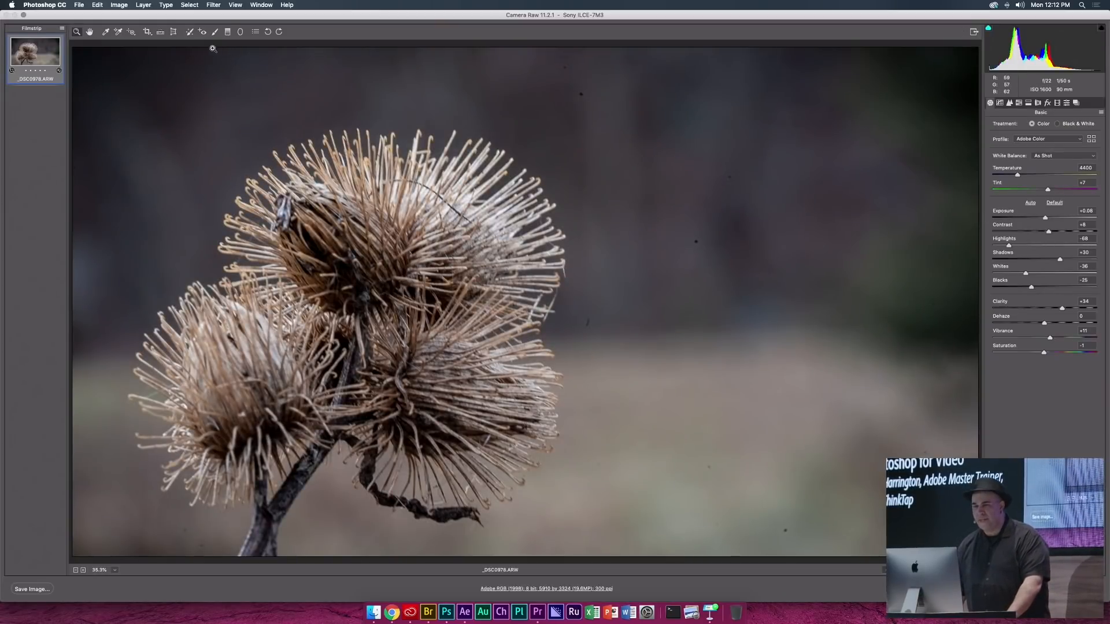
- Heal the four dark dust spots in the upper background with Spot Removal at size 16
click(189, 33)
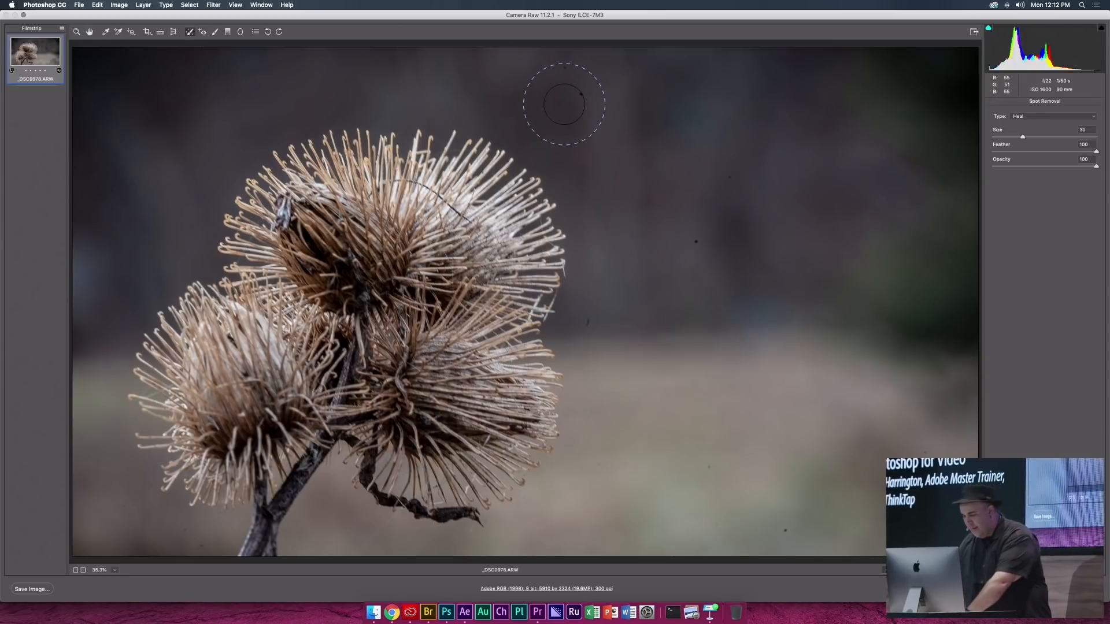
click(580, 95)
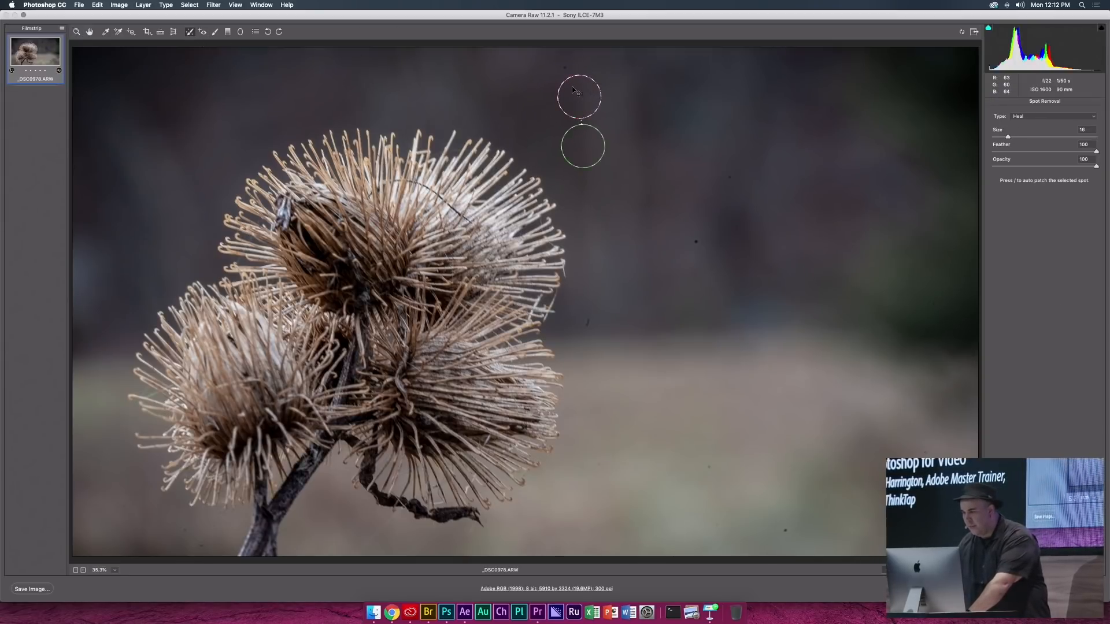
click(563, 70)
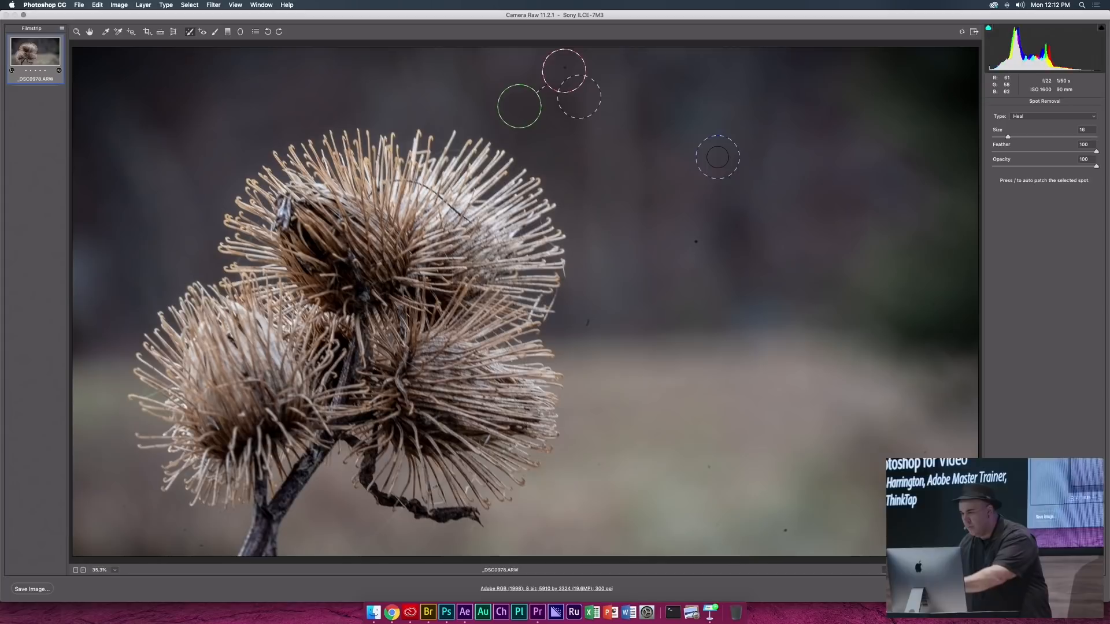
click(696, 243)
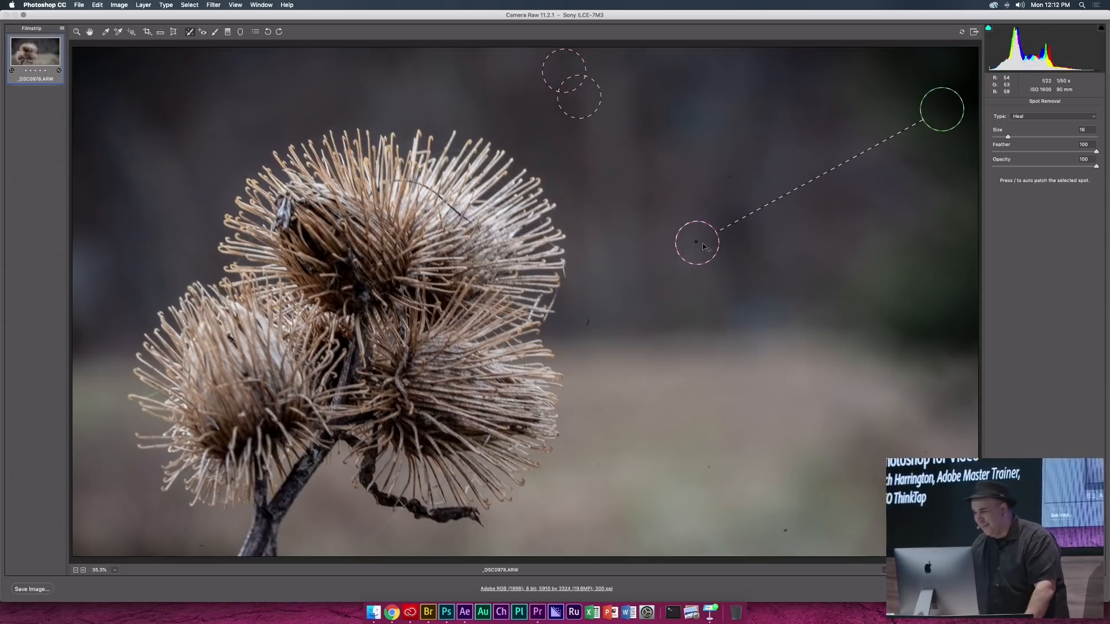
click(729, 175)
- Reduce the Spot Removal size to 9 and heal the spots beside the seed heads and in the lower background
key(bracketleft)
key(bracketleft)
key(bracketleft)
key(bracketleft)
key(bracketleft)
key(bracketleft)
key(bracketleft)
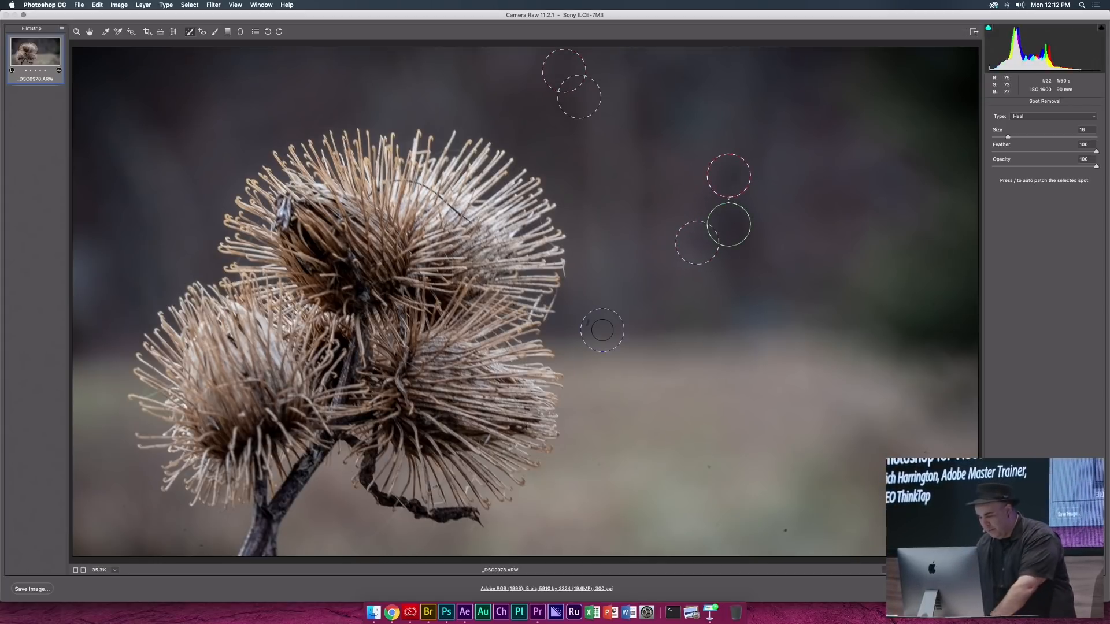
click(587, 325)
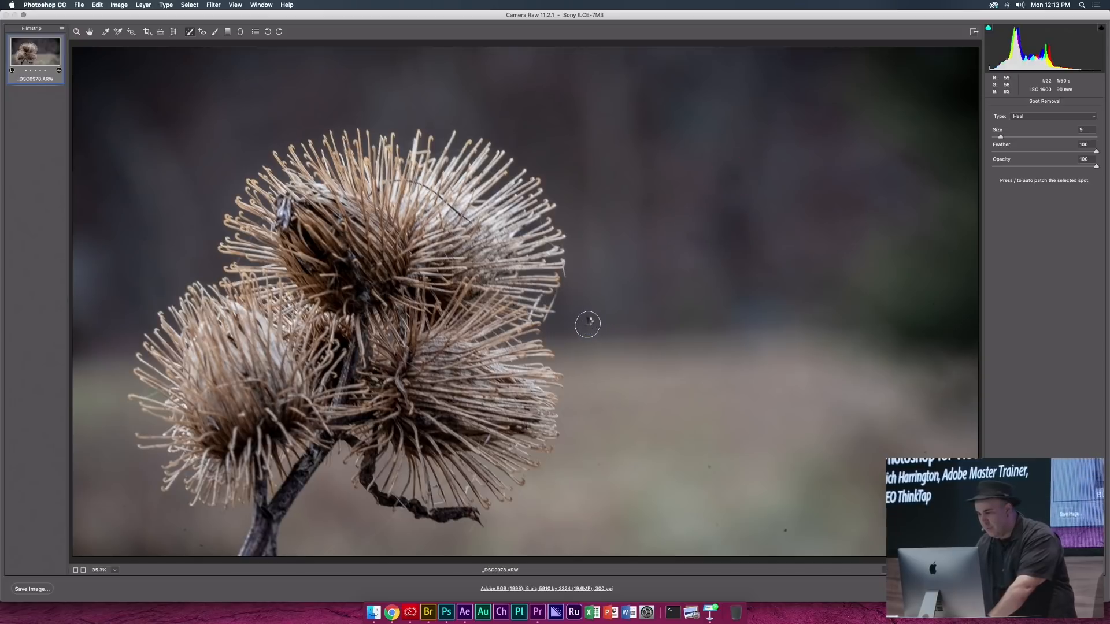
click(783, 531)
click(710, 467)
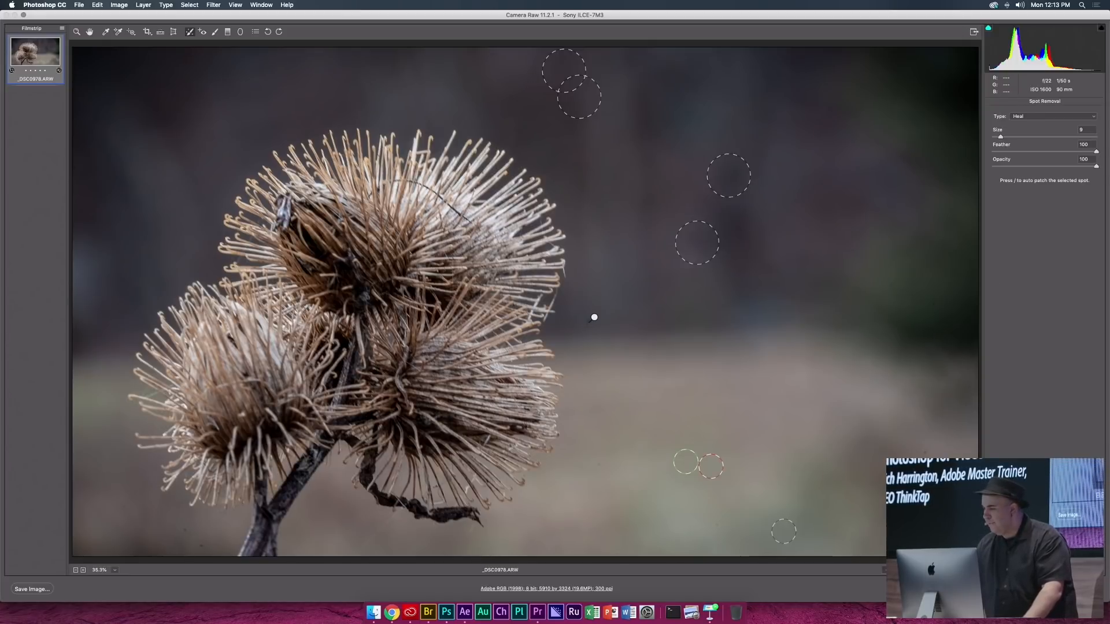
- Accept the raw edits and scale the placed photo from its centre until it covers the whole canvas
key(Return)
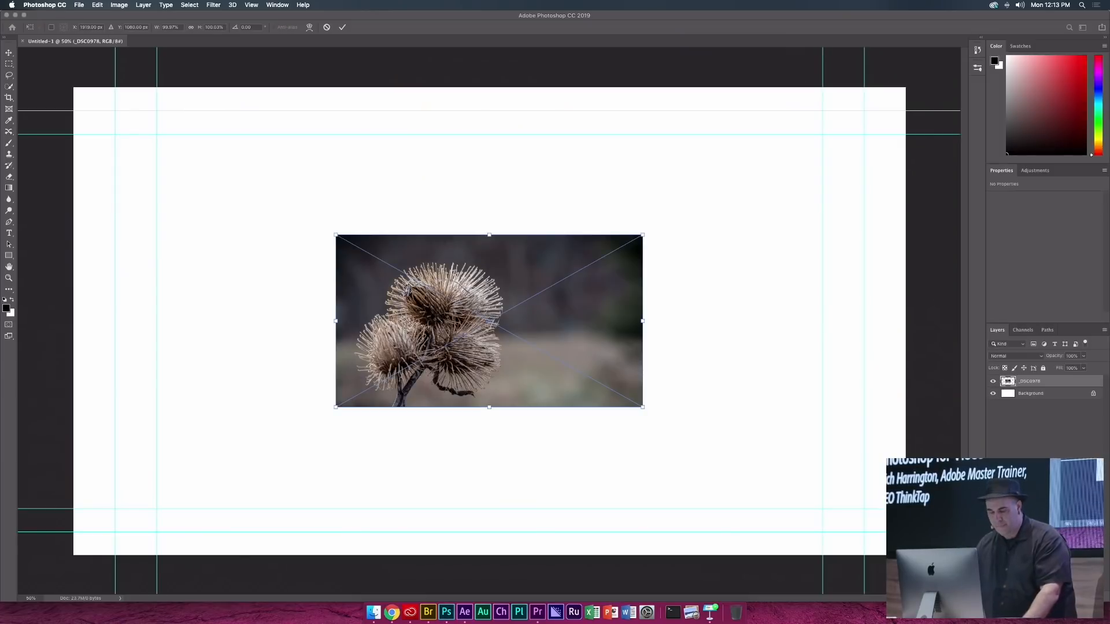
drag(643, 234, 916, 95)
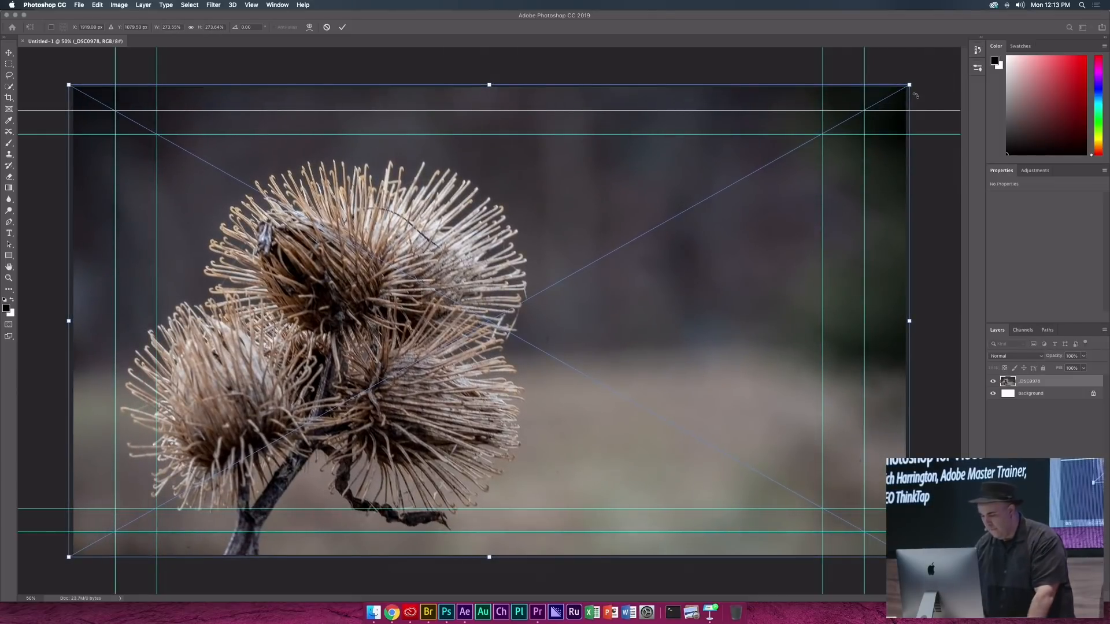
key(Return)
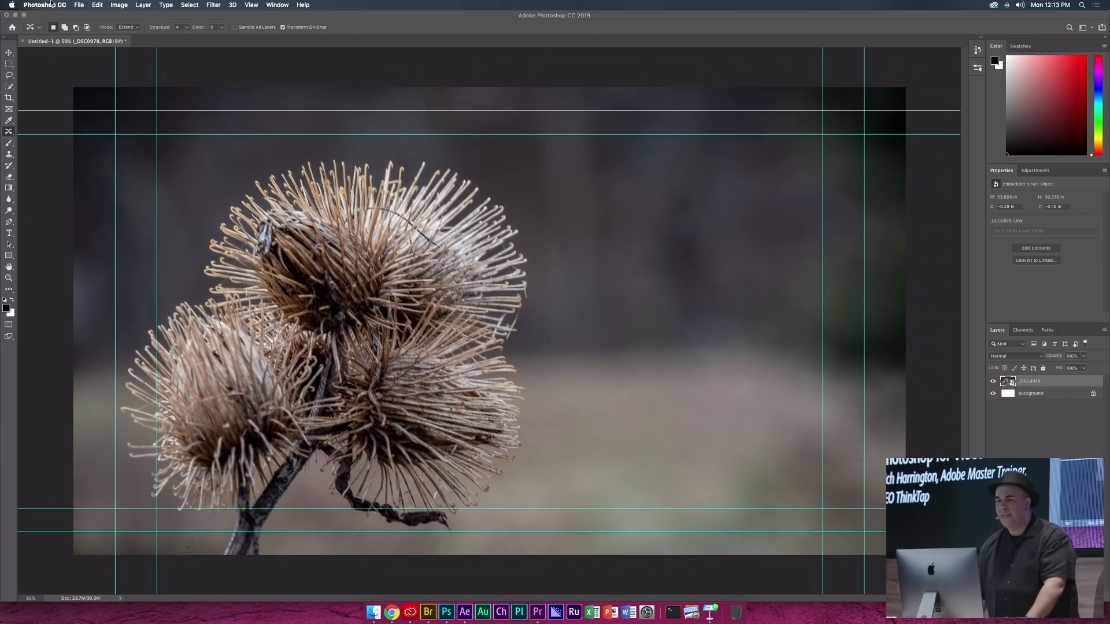
- Save the document to the Desktop as a layered TIFF named Flower, with no image compression and RLE layer compression
click(79, 4)
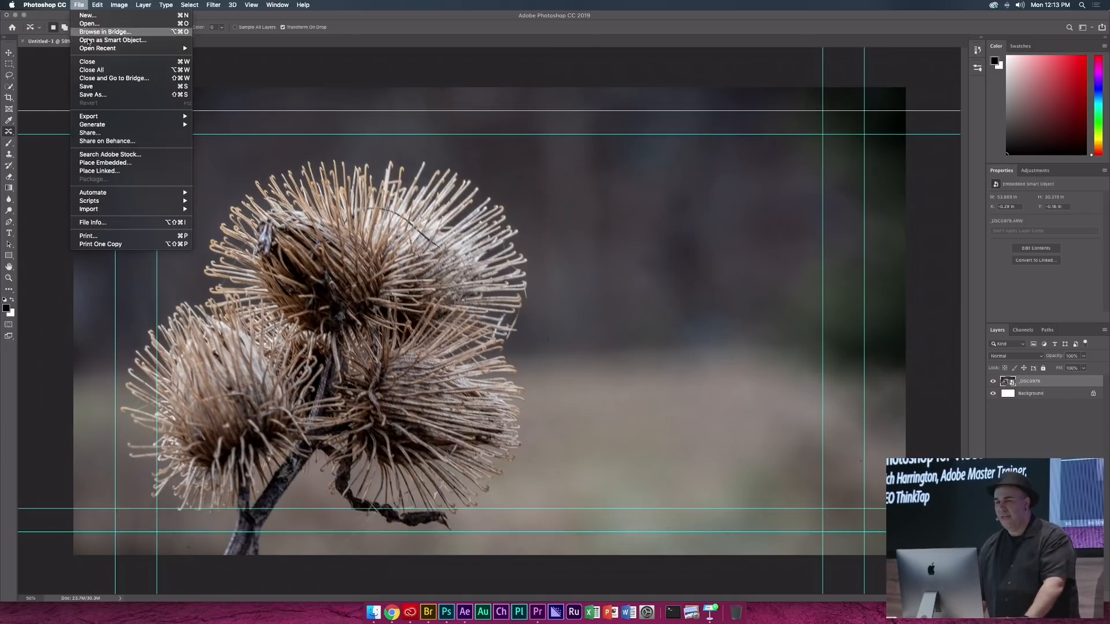
click(104, 101)
key(super+d)
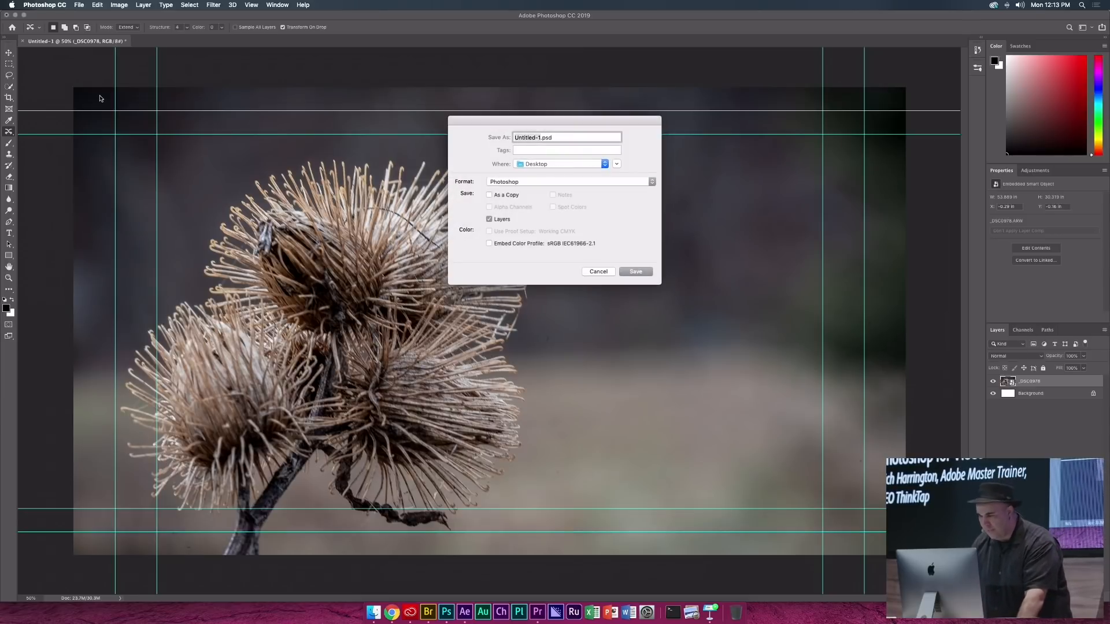
click(591, 181)
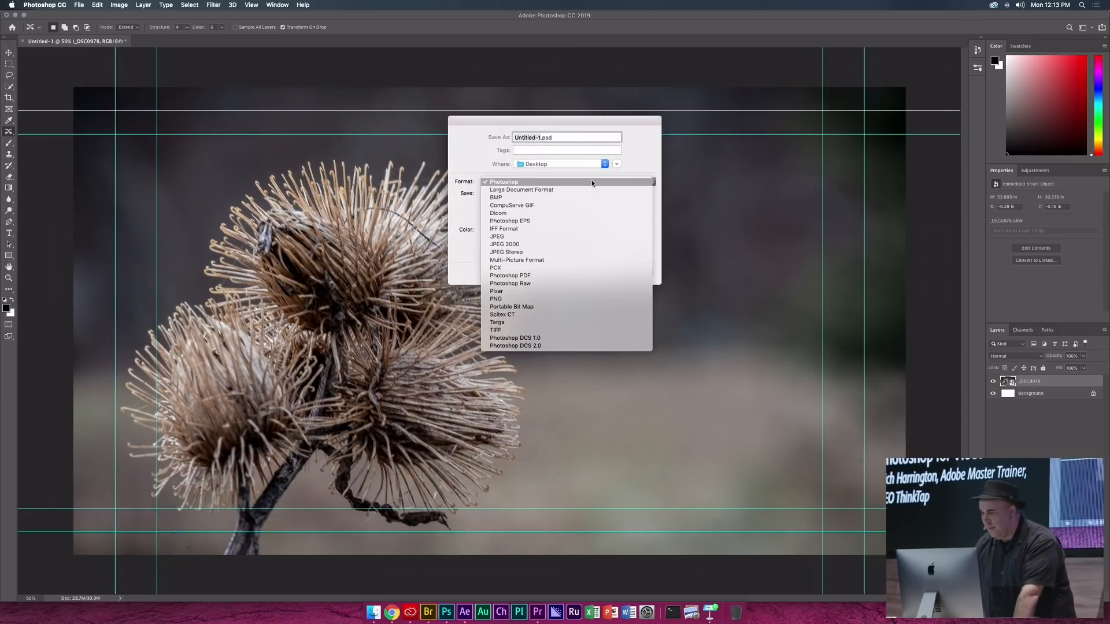
click(594, 330)
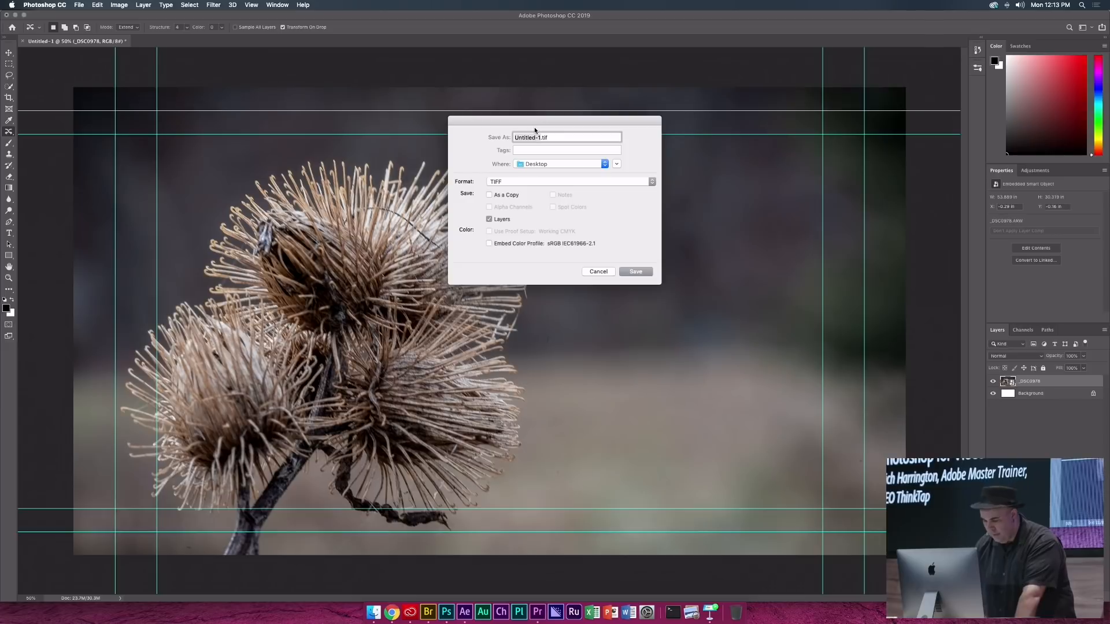
text(Flower)
key(Return)
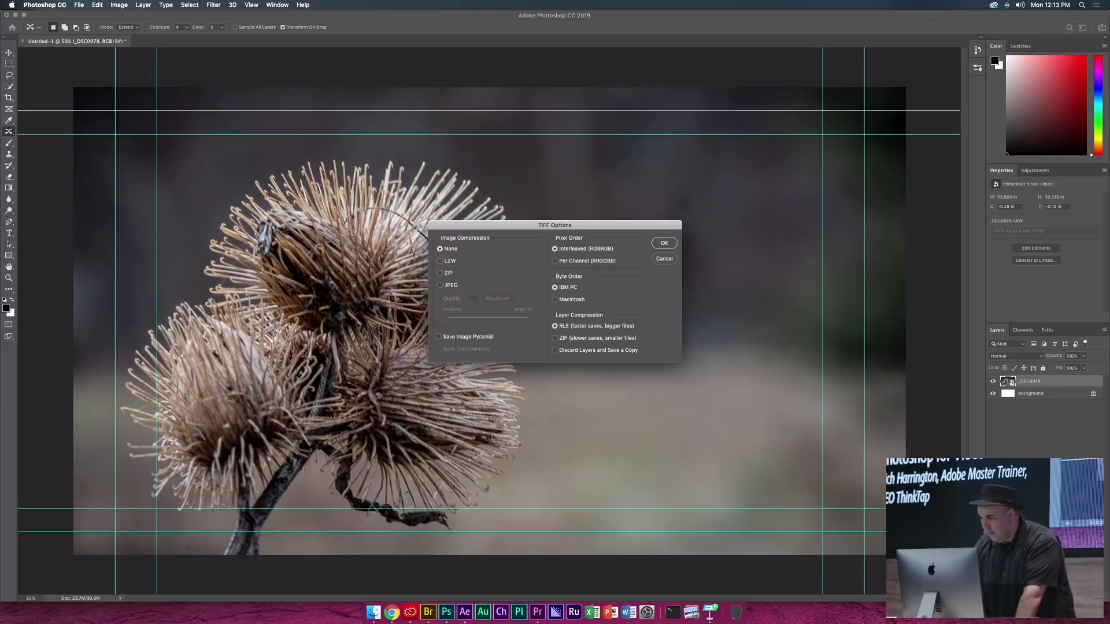
key(Return)
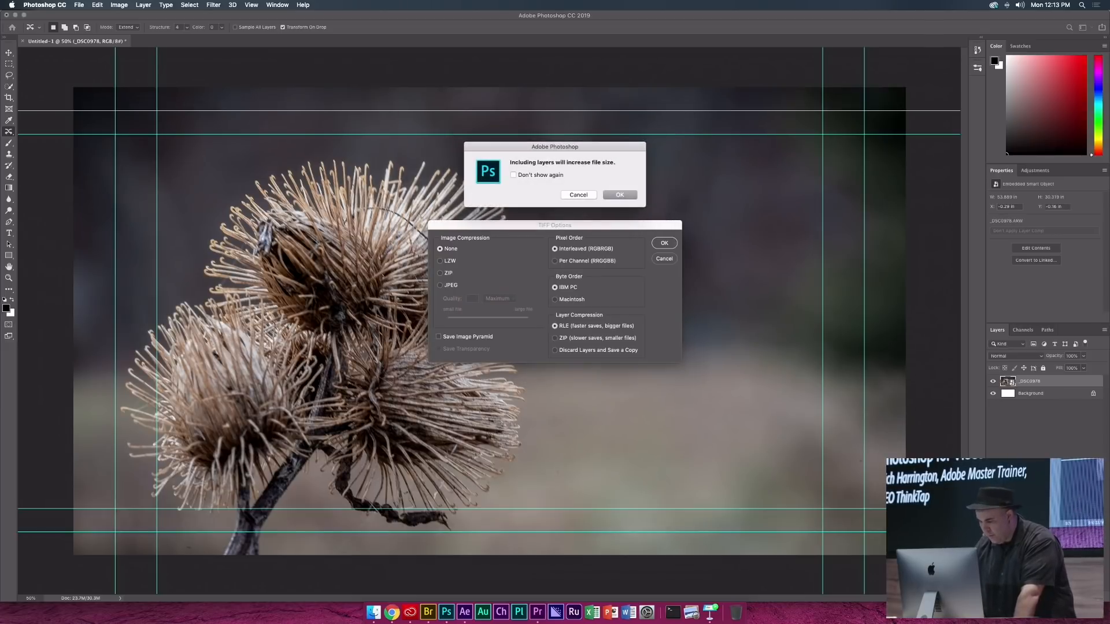
key(Return)
- Switch to Premiere Pro and create a new project named RH
key(super+Tab)
key(super+Tab)
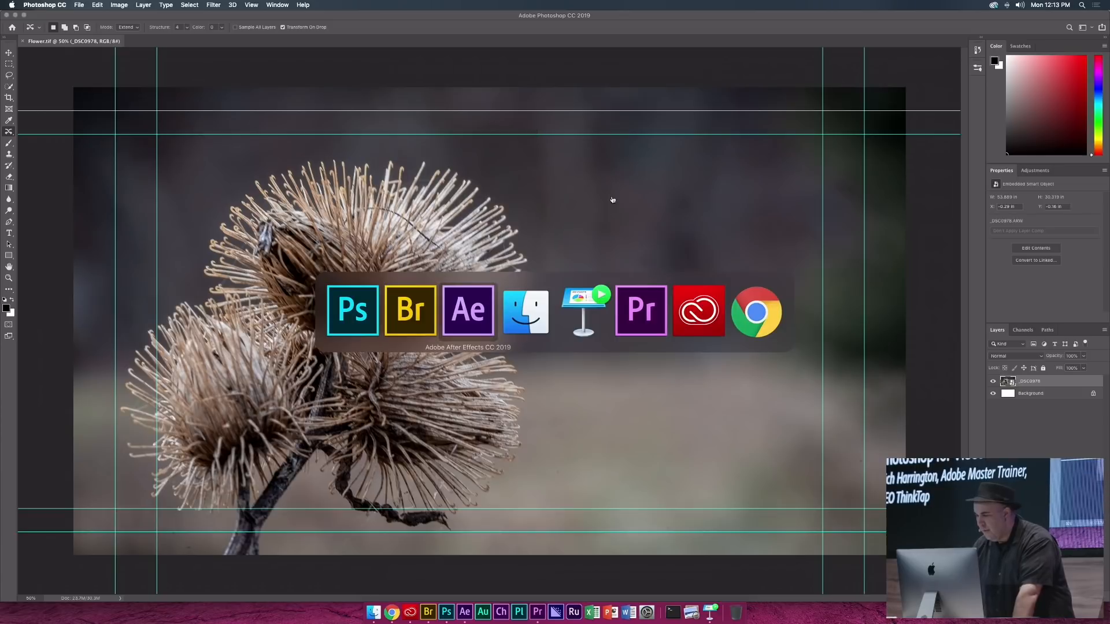
click(634, 305)
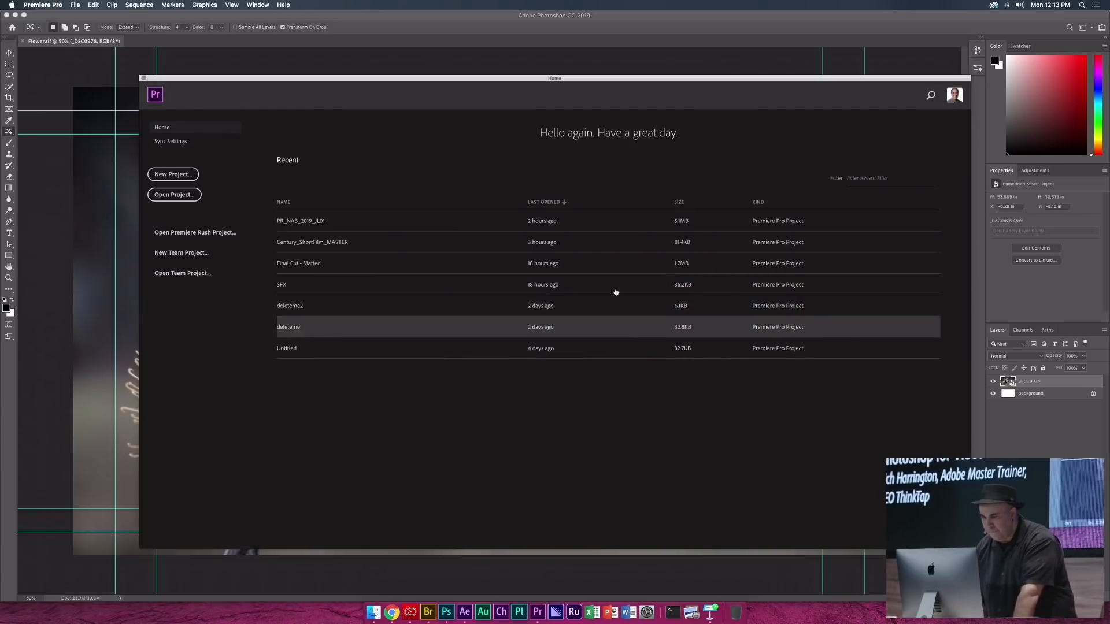
click(149, 174)
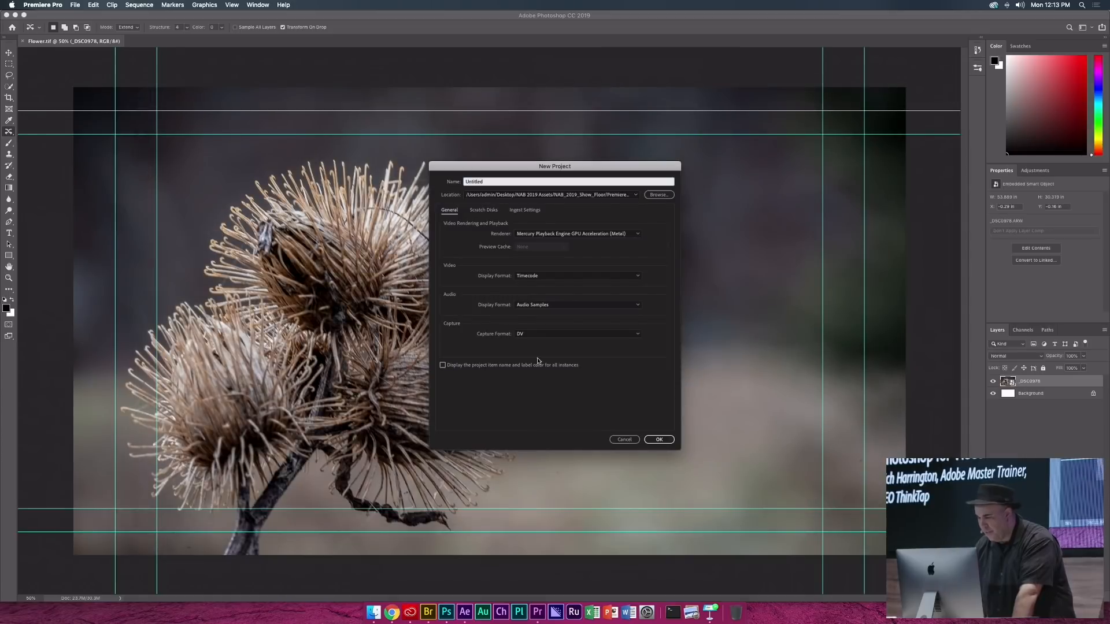
key(Return)
- Import Flower.tif from the Desktop, build a sequence from it, and place the playhead at 00;00;02;28
key(super+i)
key(super+shift+d)
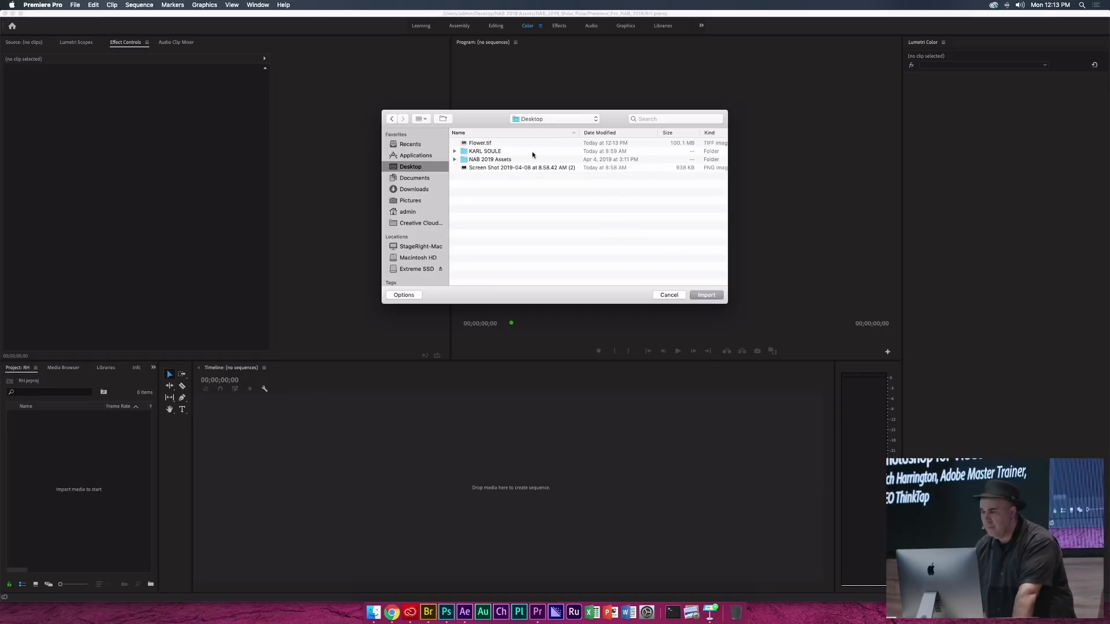
click(497, 143)
double_click(497, 143)
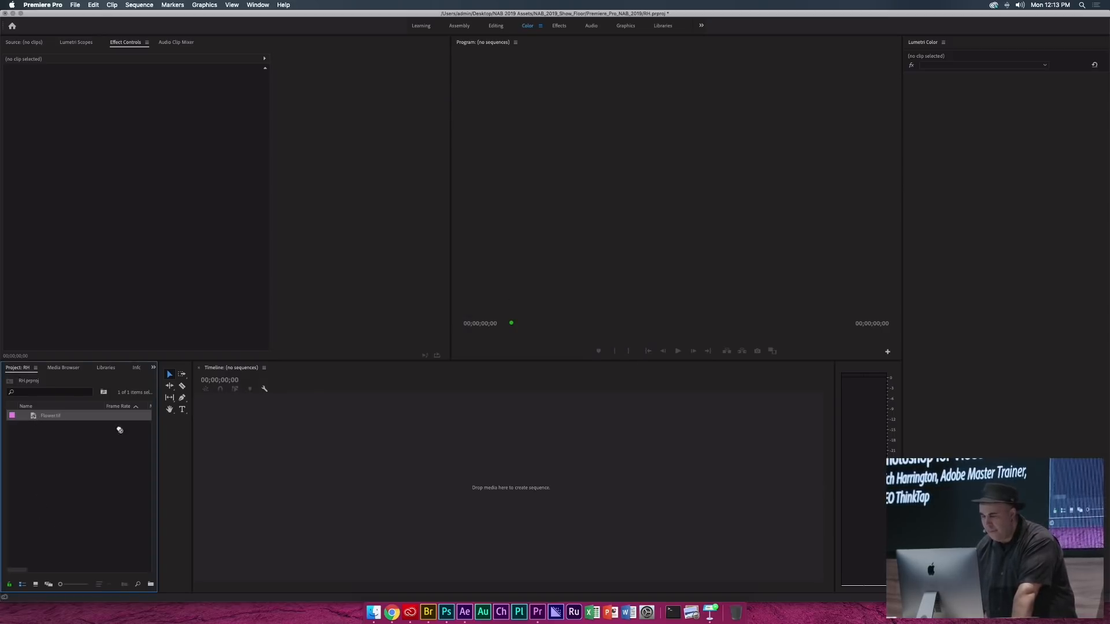
drag(531, 513, 530, 514)
click(441, 389)
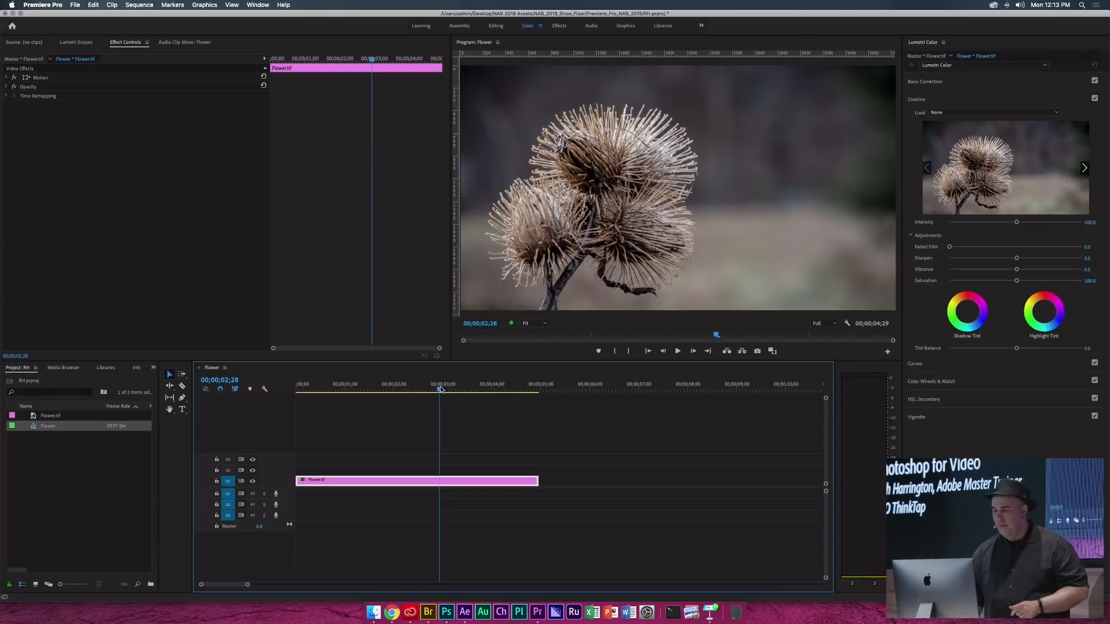
- Edit the original of the Flower.tif clip in Photoshop and open its _DSC0978 smart object in Camera Raw
right_click(361, 481)
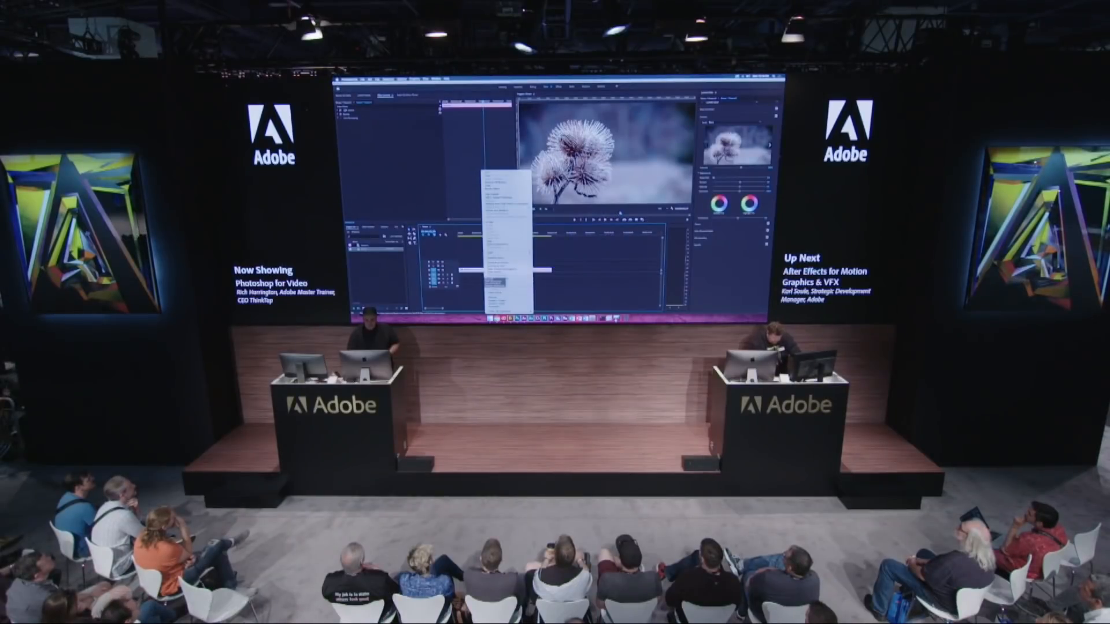
click(499, 198)
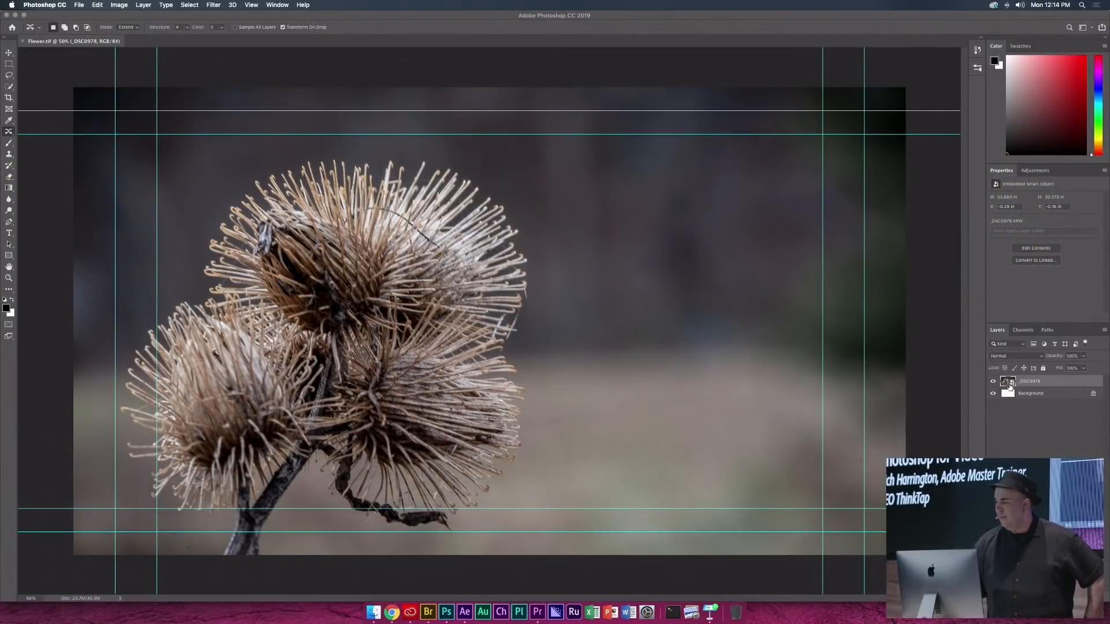
double_click(1010, 384)
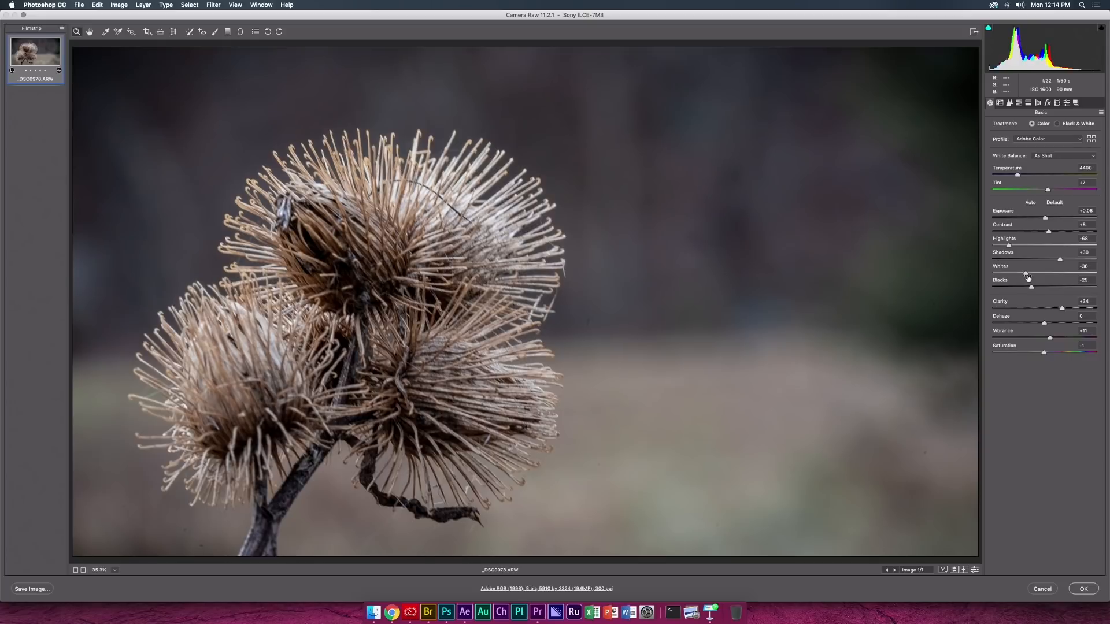
- Raise the flower raw's Highlights to +33 and Whites to about +35, refine its sharpening, and apply the edits to the smart object
drag(1026, 276, 1052, 274)
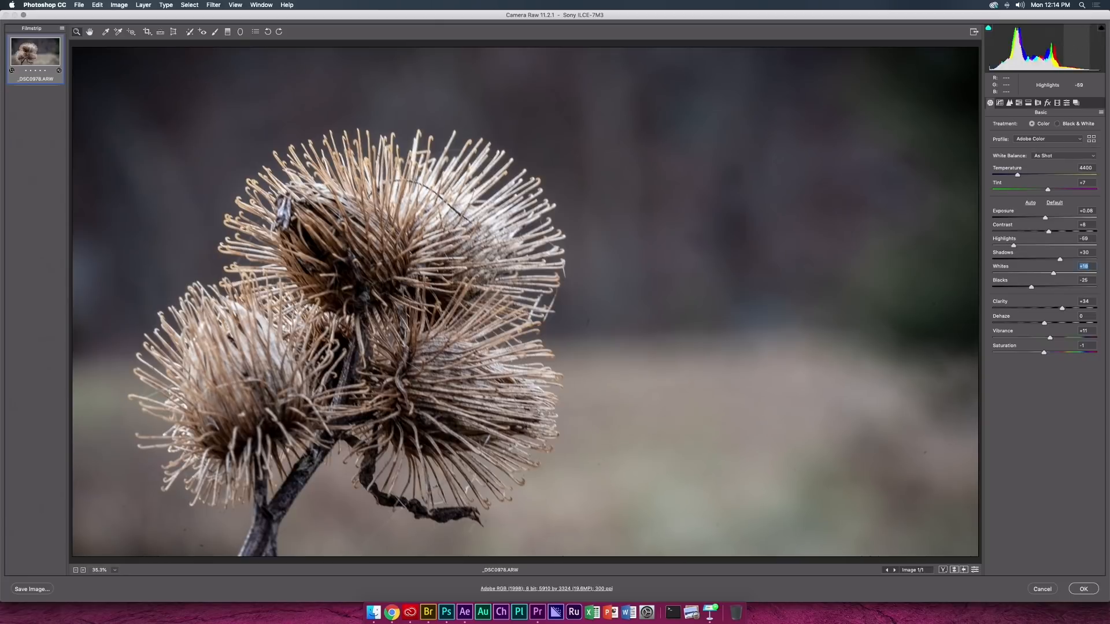
drag(1052, 48, 1098, 51)
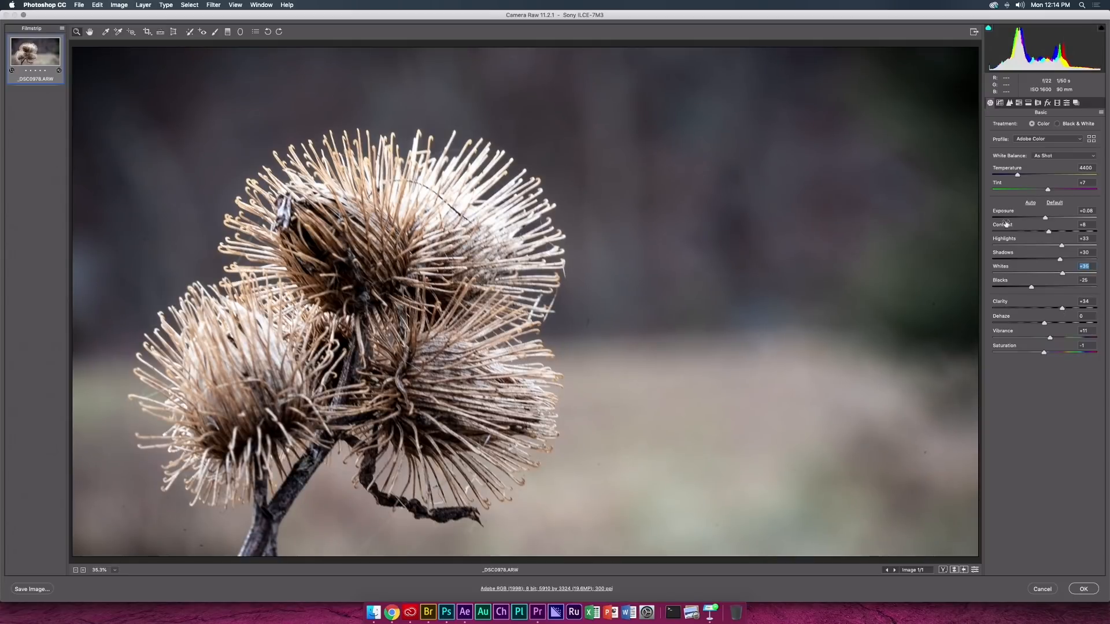
click(1010, 103)
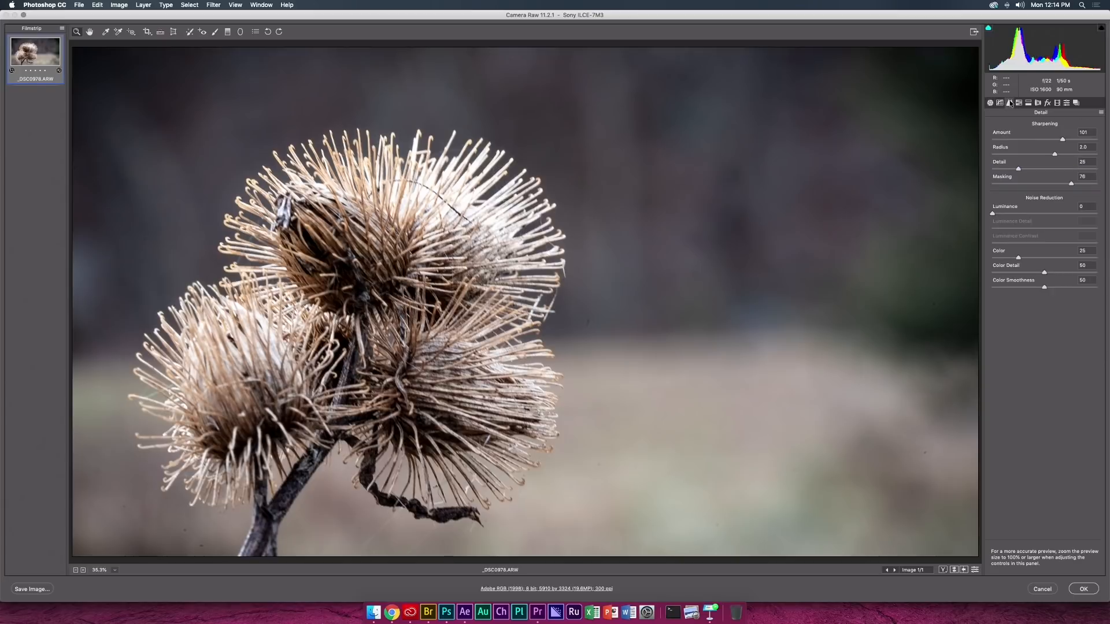
key(alt)
drag(1054, 155, 1035, 184)
click(1085, 590)
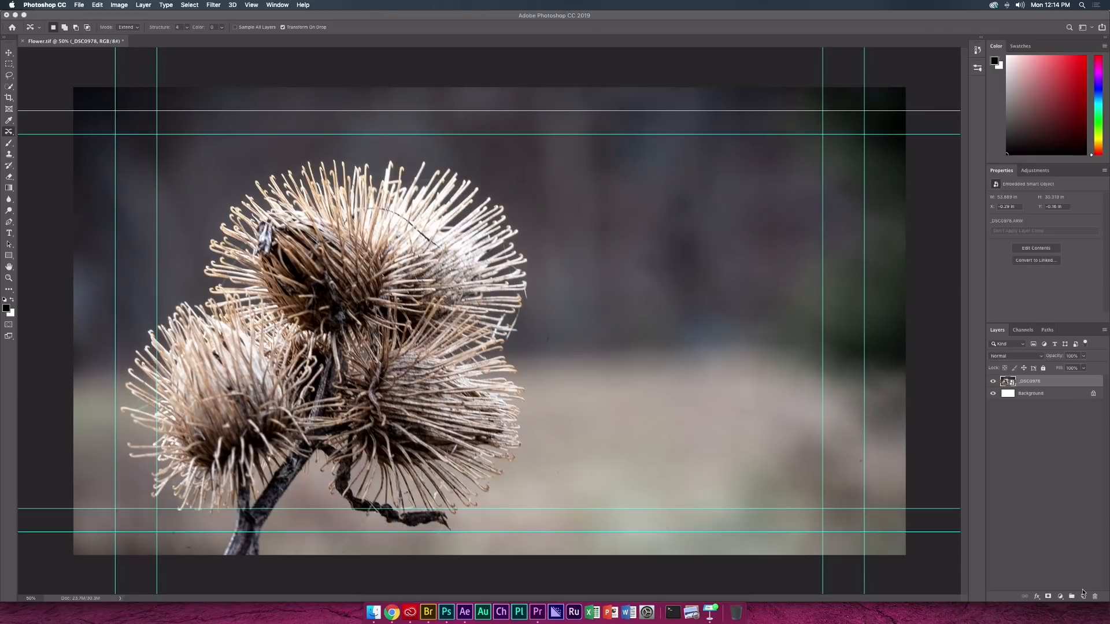
- Enlarge the flower smart object beyond the canvas with Free Transform and reposition it so the seed heads fill the frame
key(super+t)
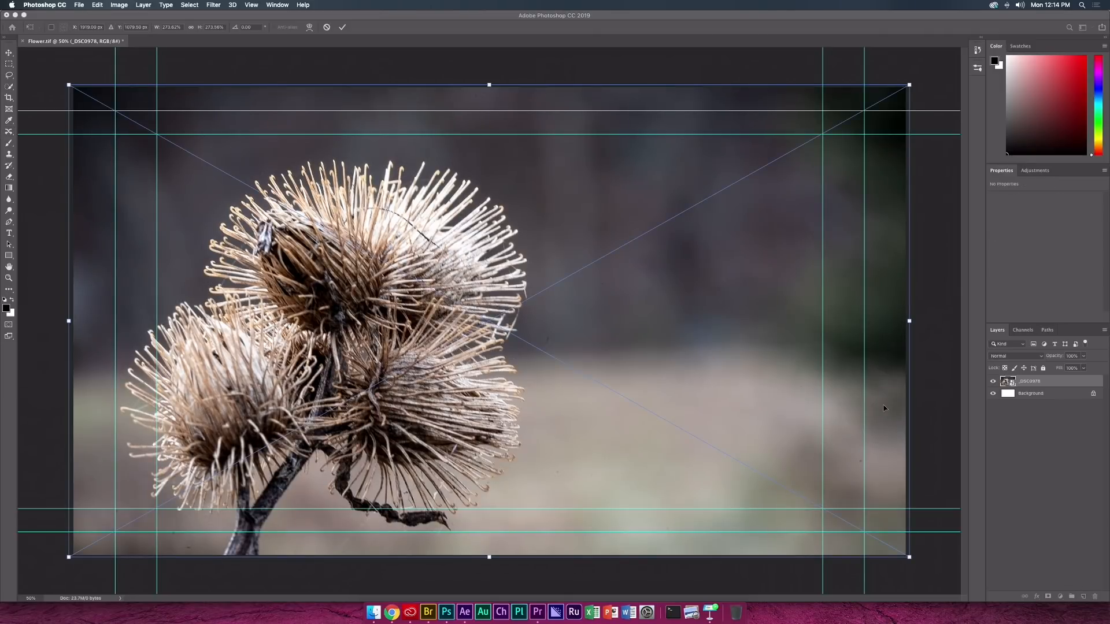
key(super+minus)
key(super+minus)
key(super+minus)
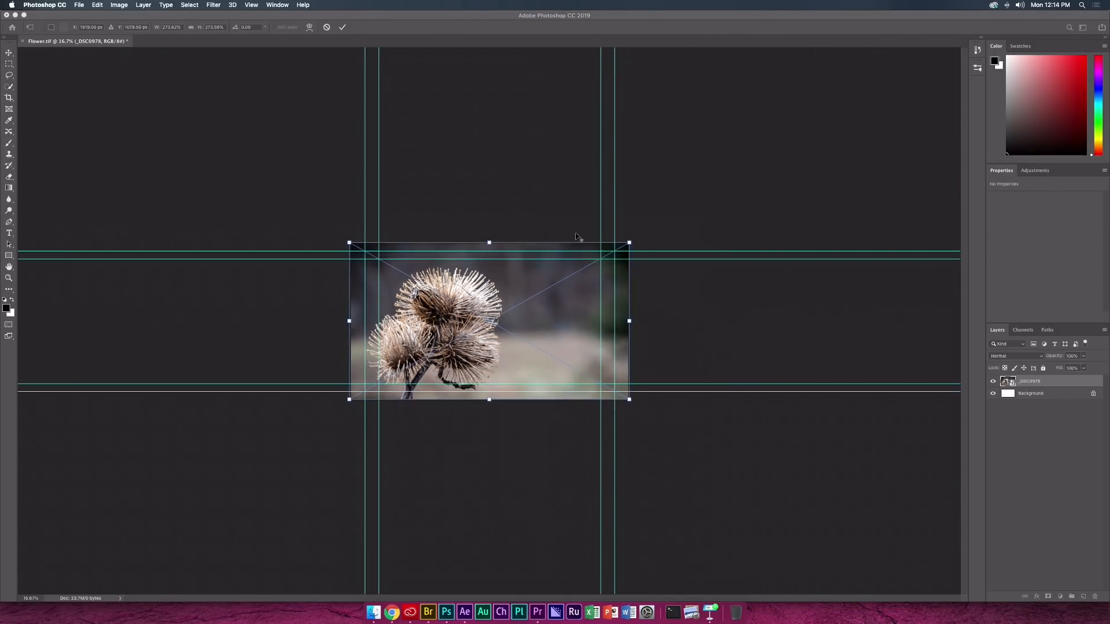
drag(630, 241, 919, 24)
drag(508, 261, 647, 325)
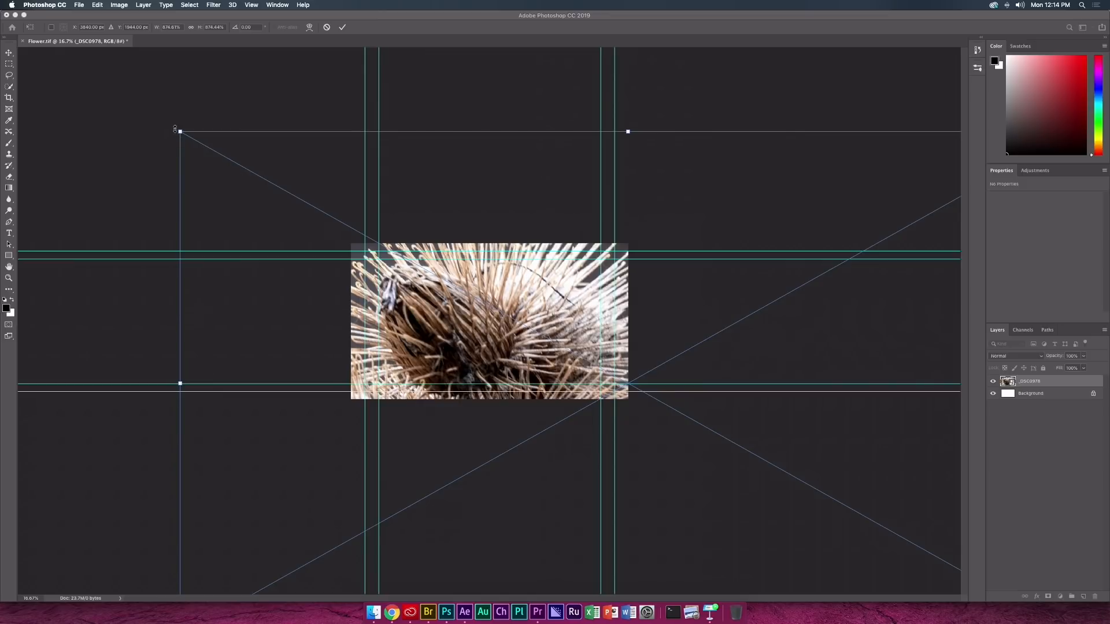
drag(180, 131, 391, 248)
drag(479, 318, 443, 279)
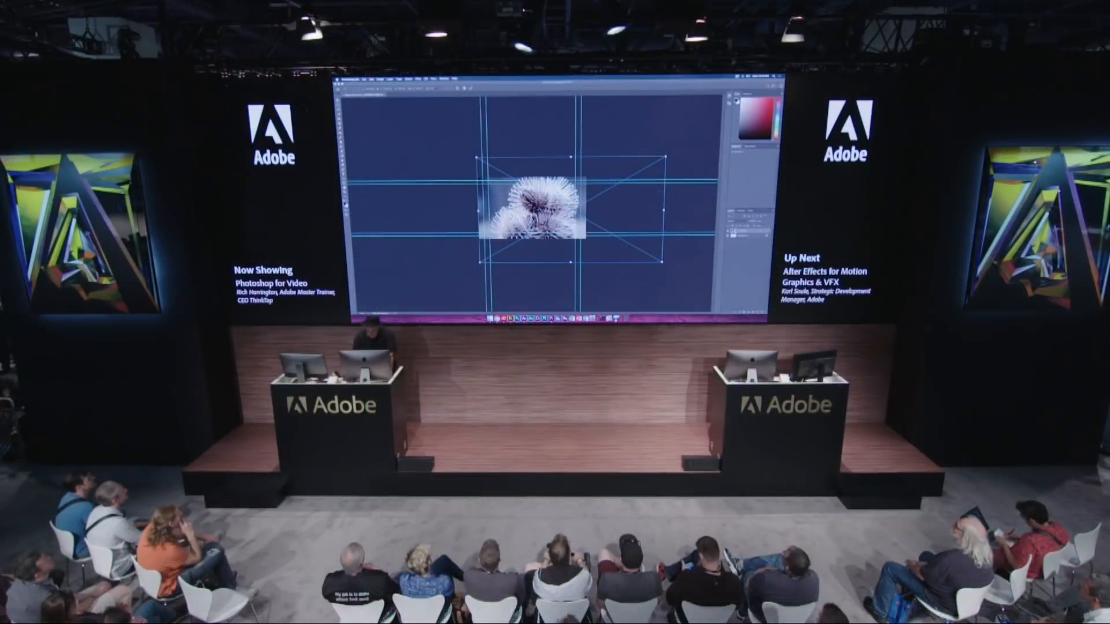
key(Return)
- Close Flower.tif with its changes saved and switch back to Premiere Pro
key(super+w)
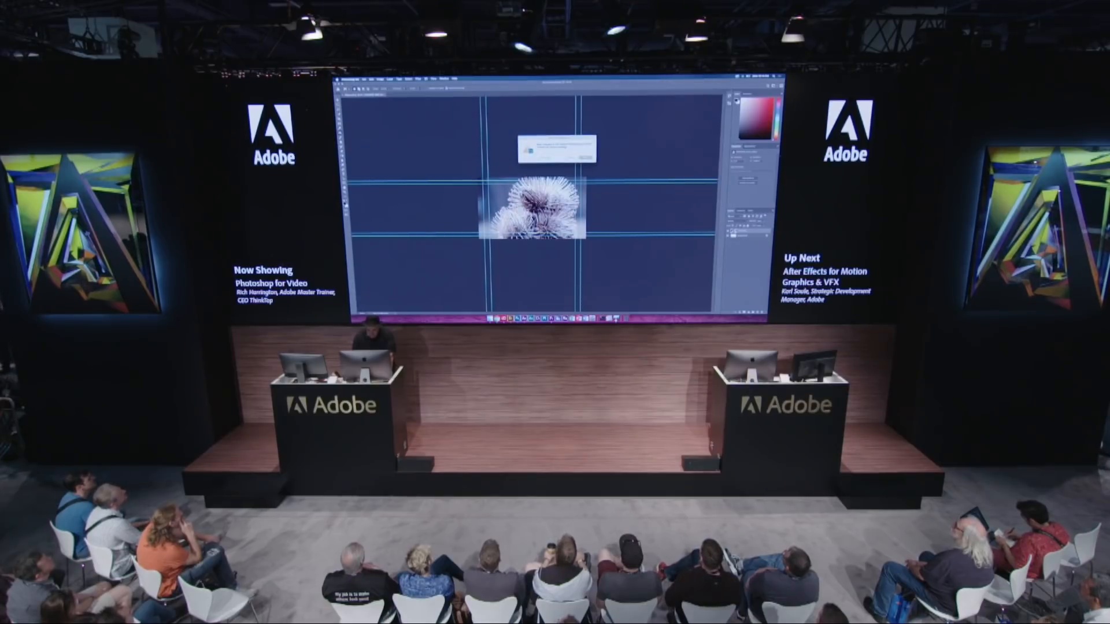
key(super+d)
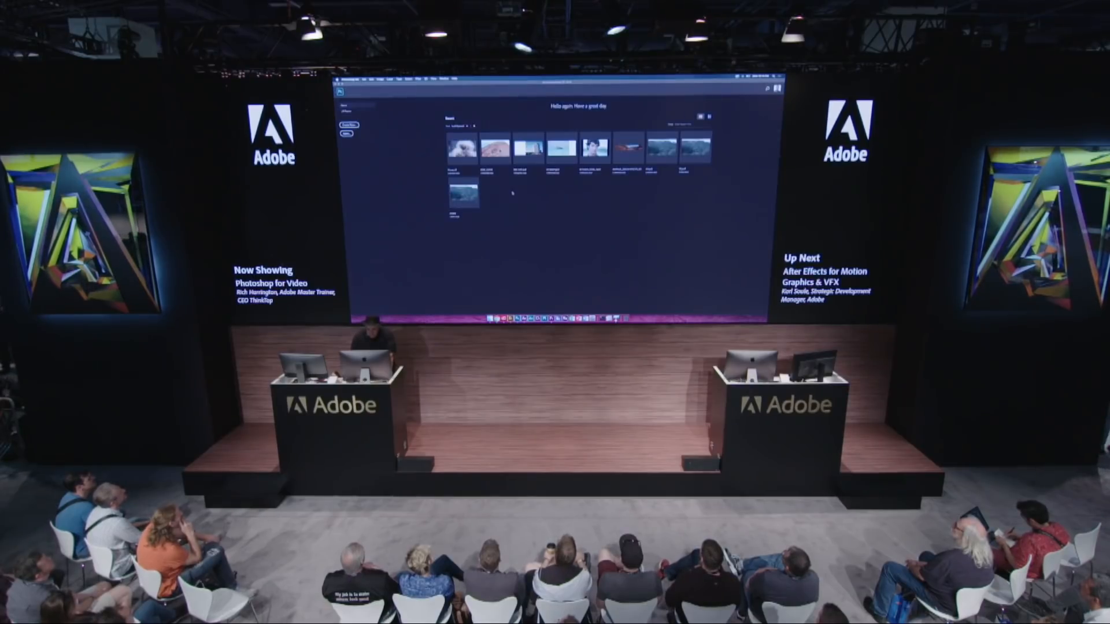
key(super+Tab)
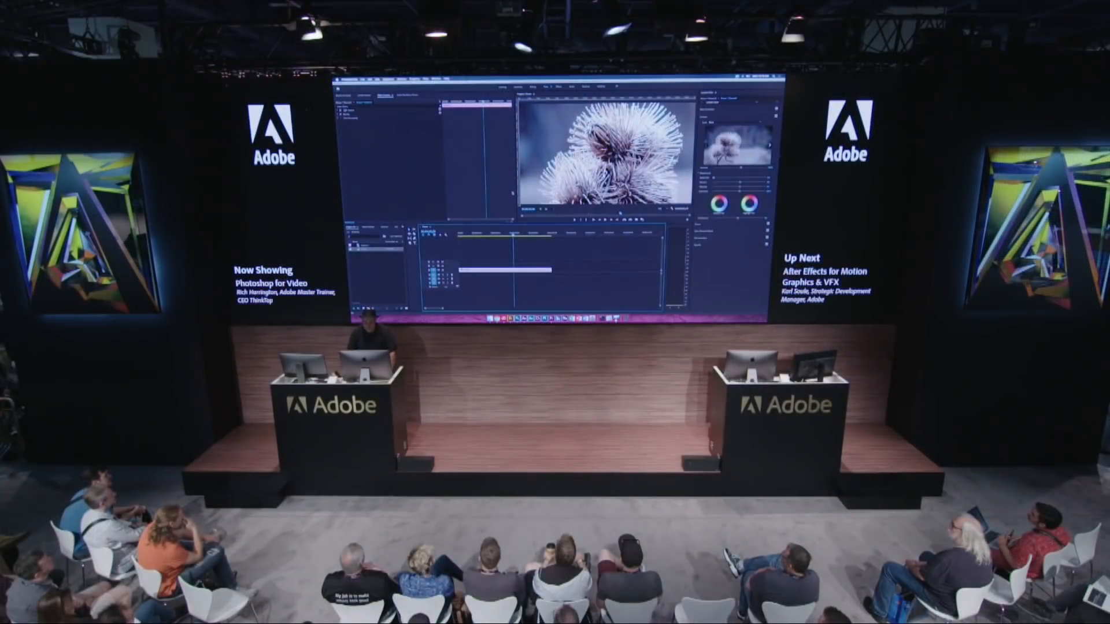
- Switch to Bridge and open the 04 Adjust Raw folder
key(super+Tab)
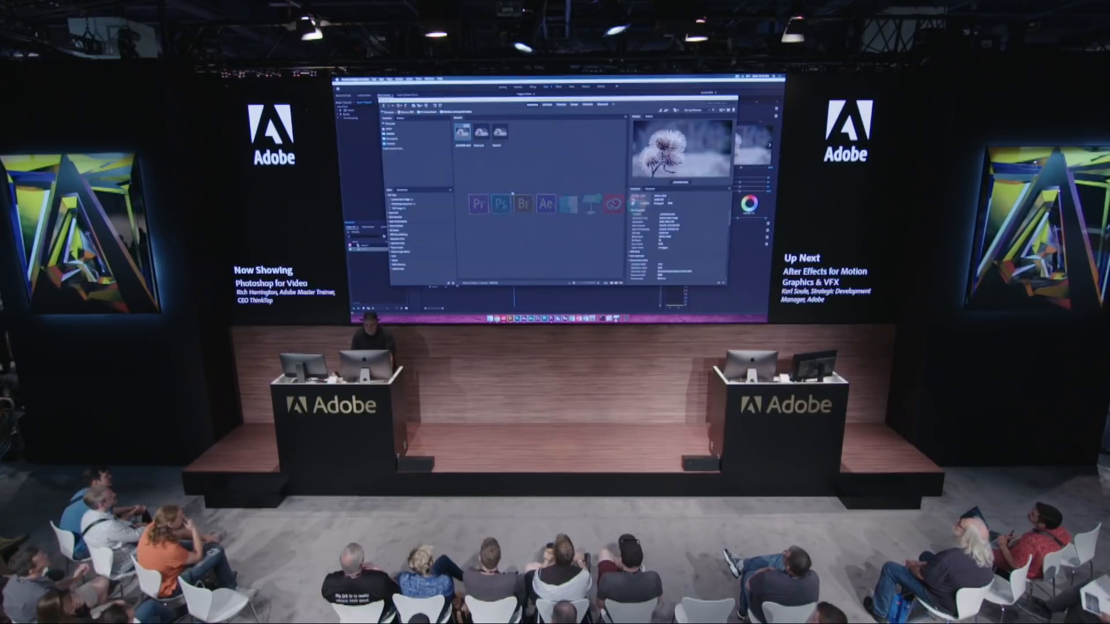
key(super+Up)
key(super+Down)
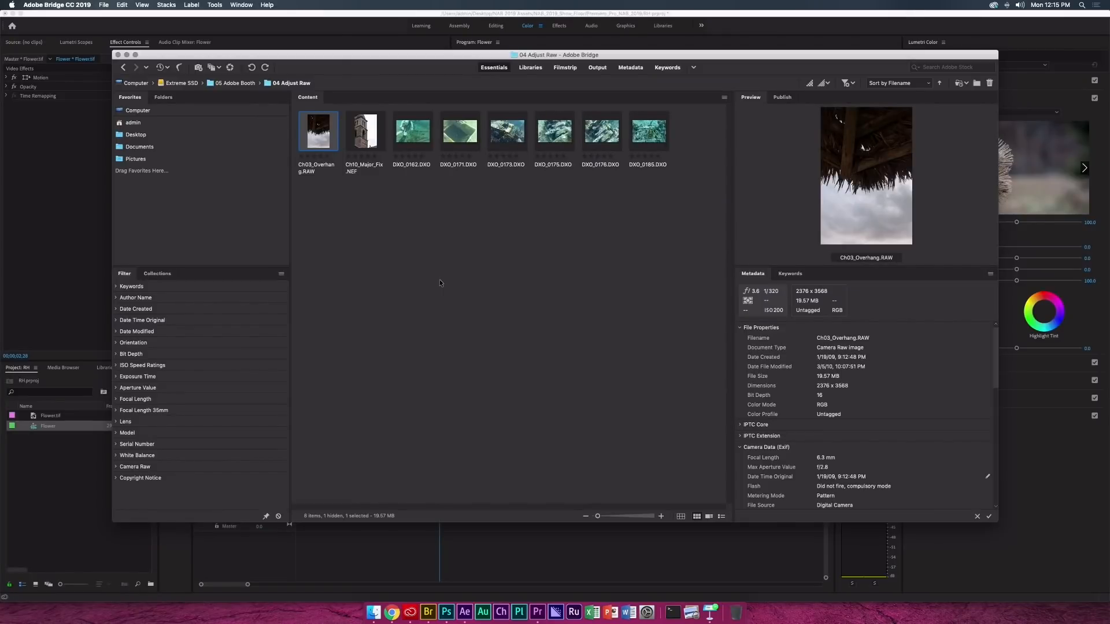
- Open Ch03_Overhang.RAW, Ch10_Major_Fix.NEF, DXO_0162.DXO, DXO_0173.DXO and DXO_0185.DXO together in Photoshop's Camera Raw
key(shift+Right)
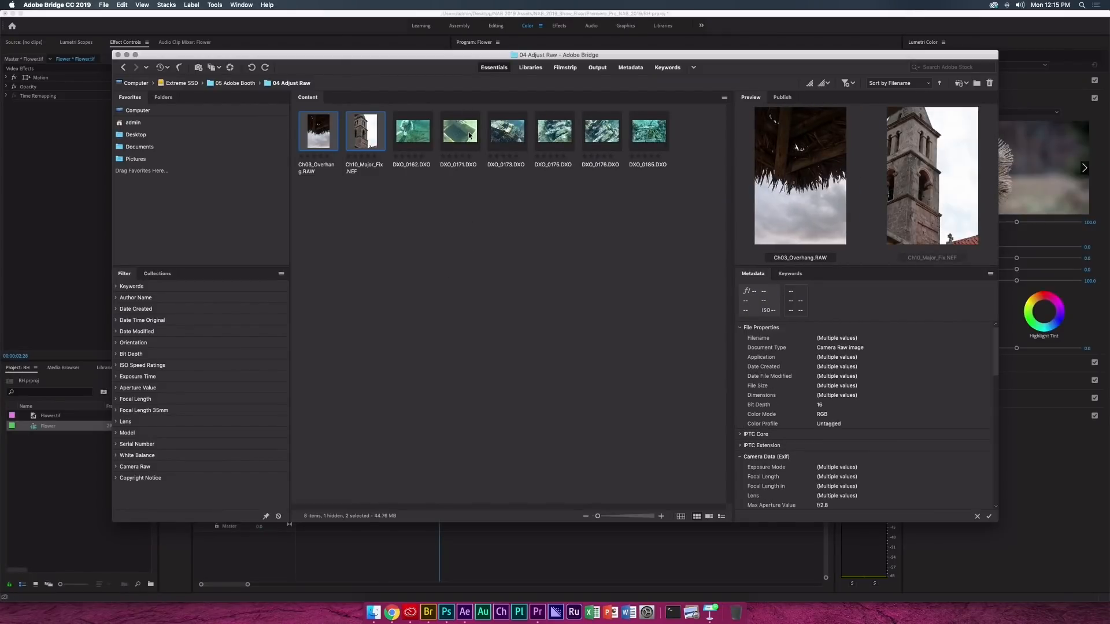
key(shift+Right)
key(shift+Right)
key(shift+Left)
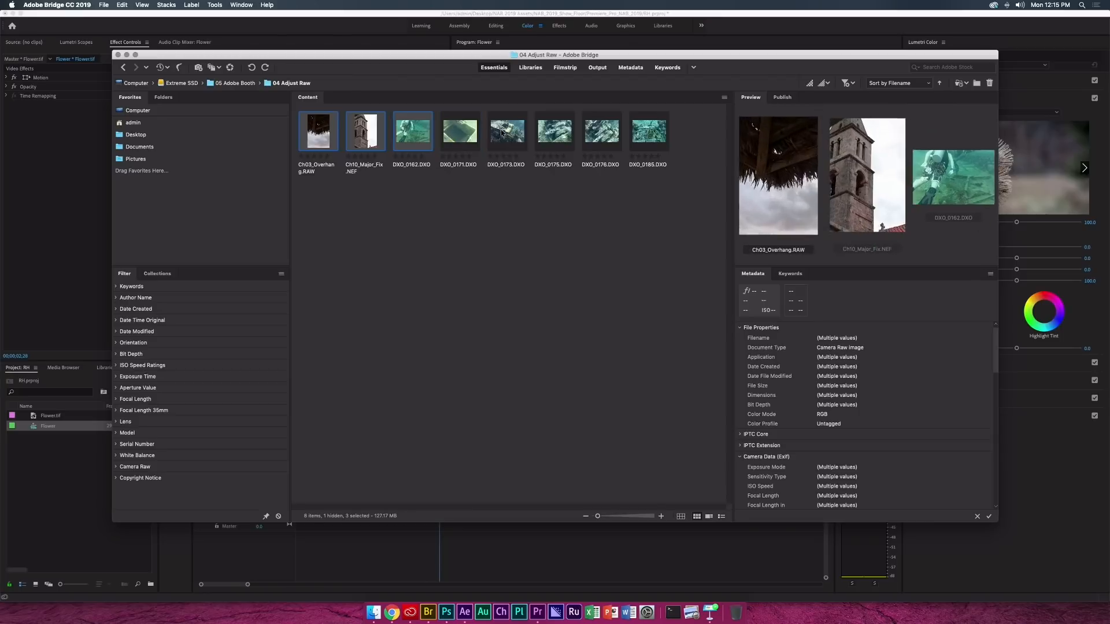
super+click(500, 135)
super+click(645, 136)
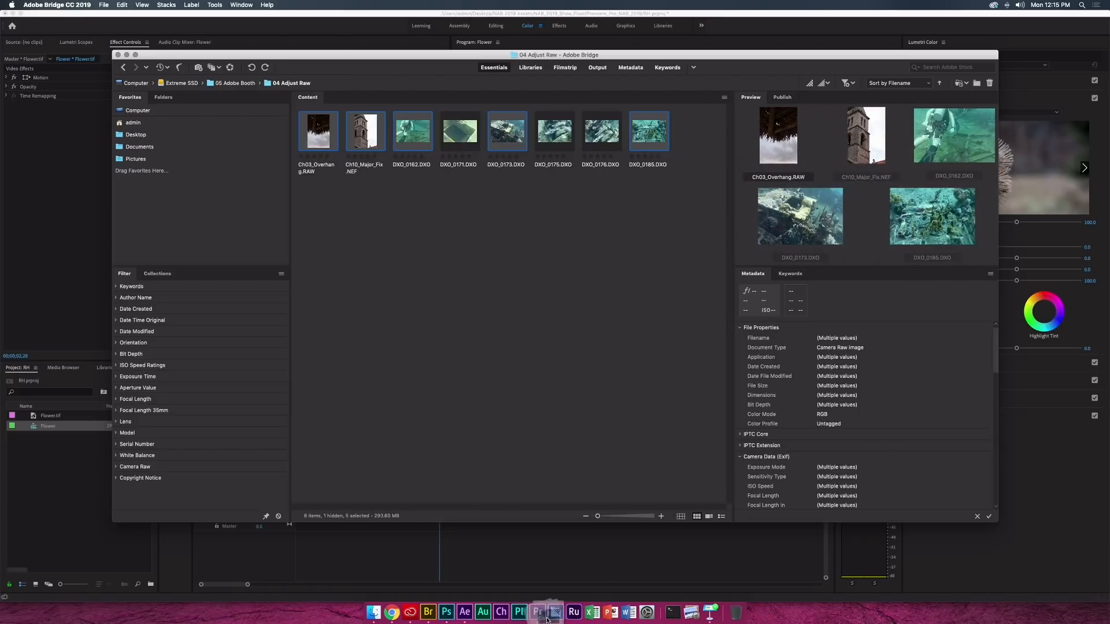
click(446, 611)
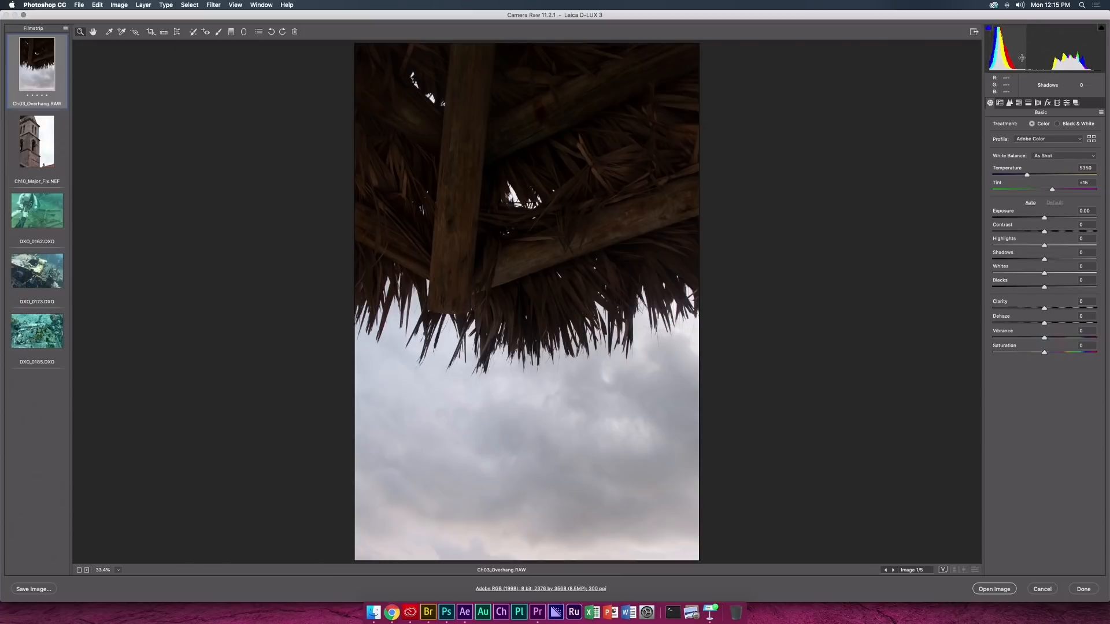
- Adjust Ch03_Overhang.RAW through the histogram to Exposure +0.31, Highlights -79, Shadows +87 and Whites +36
drag(1006, 49, 1023, 49)
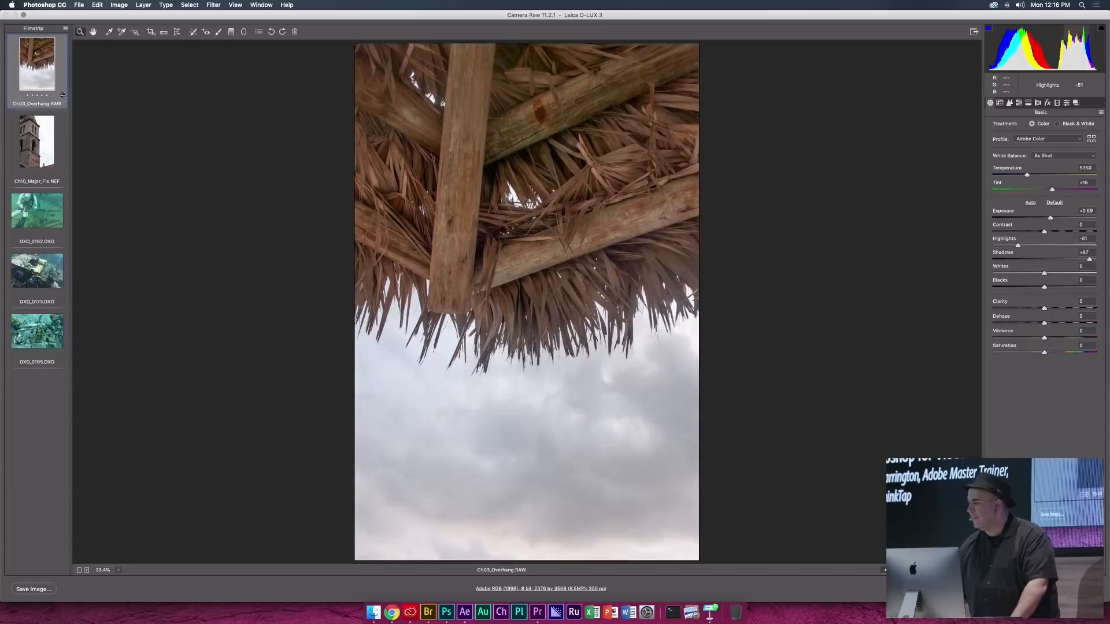
mouse_move(1080, 58)
mouse_down()
mouse_move(1046, 61)
mouse_move(1096, 60)
mouse_up()
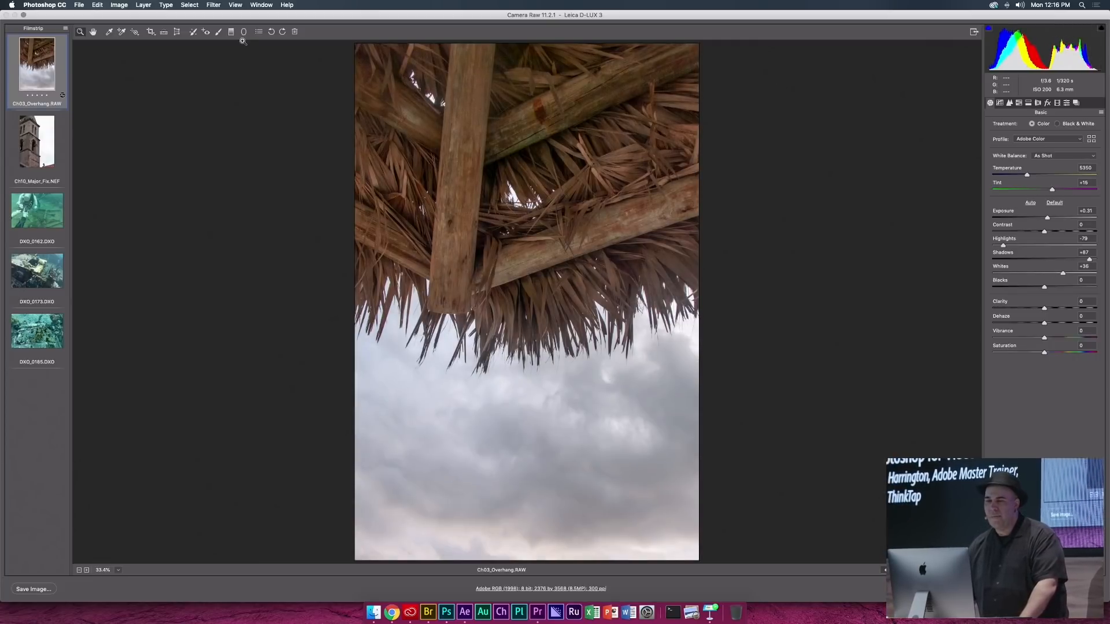
- Darken the overhang photo's sky with the Luminance targeted adjustment, bringing Blues to -100 and Purples to -26
click(134, 32)
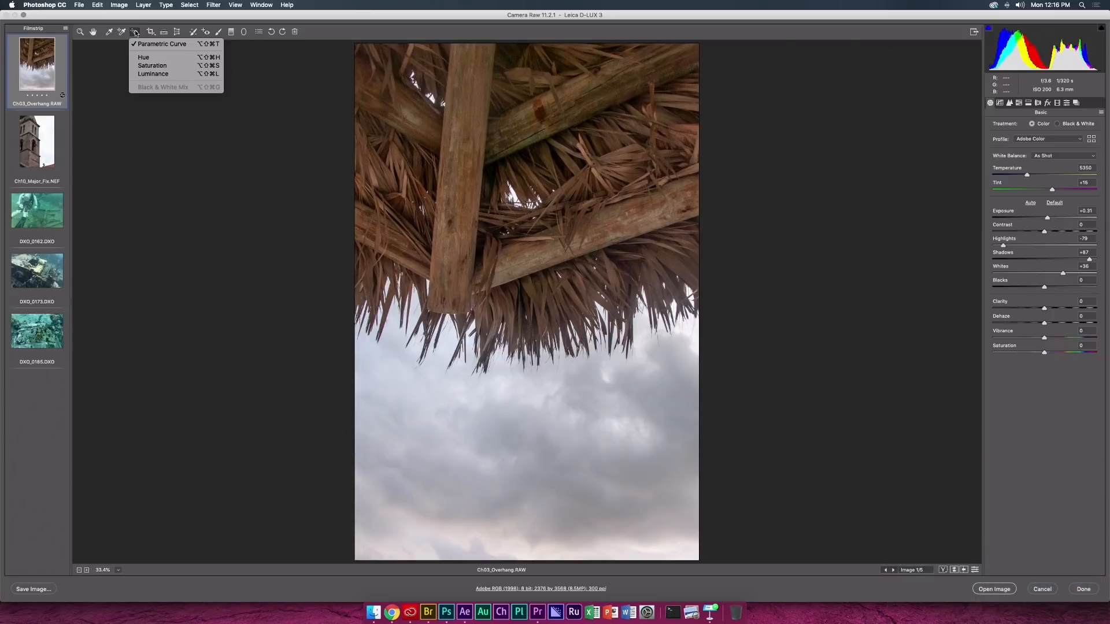
click(145, 74)
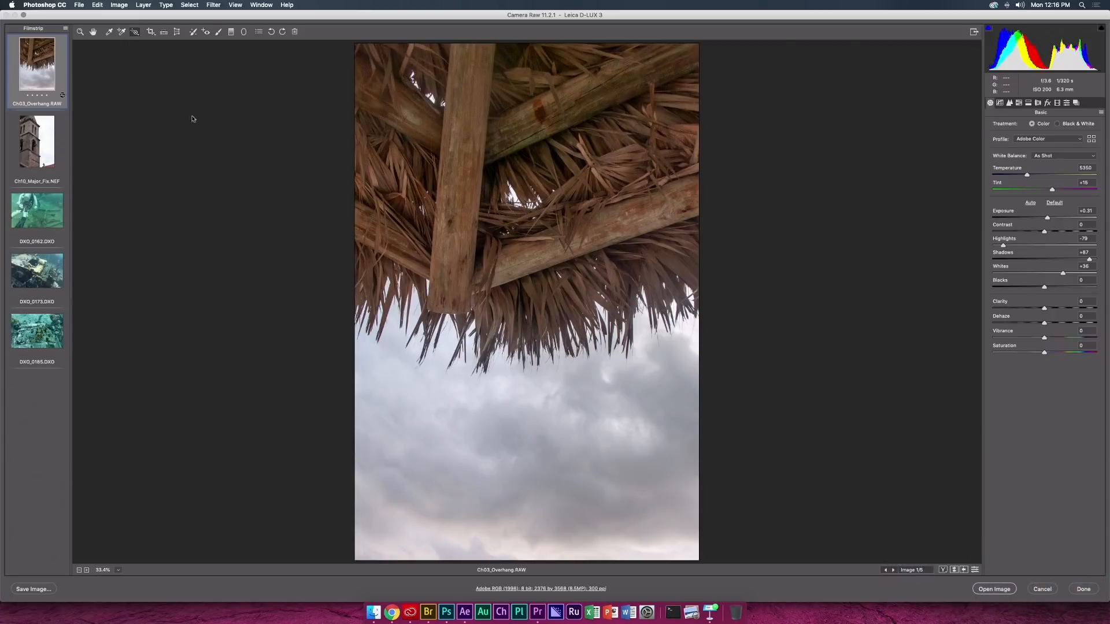
drag(450, 424, 447, 469)
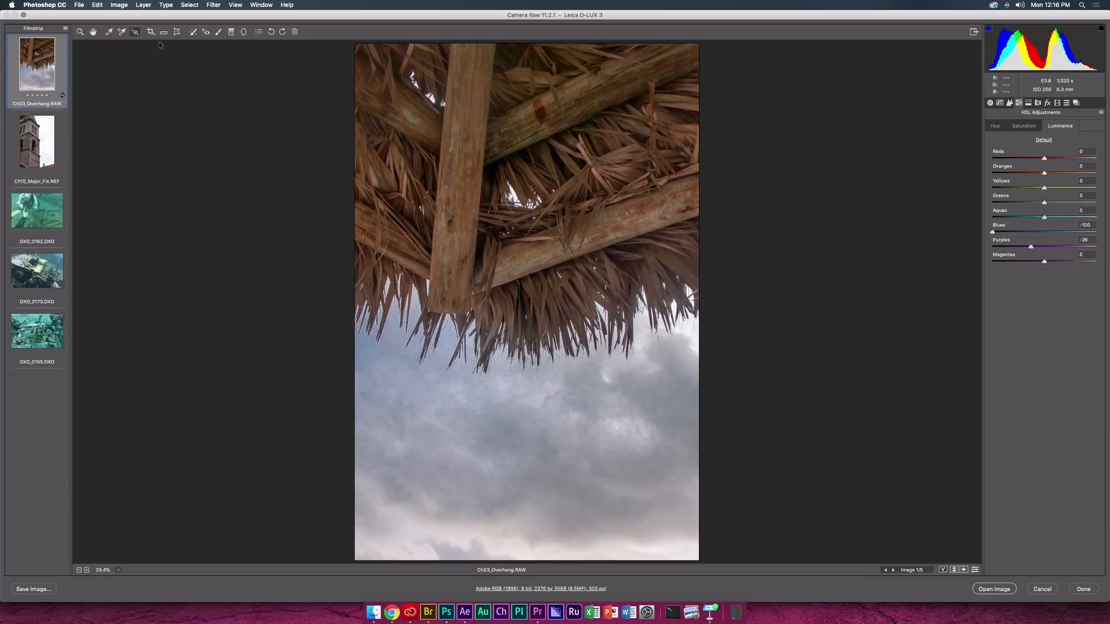
- Boost the overhang photo's colors with the Saturation targeted adjustment: Reds +100, Oranges +45, Blues +20 and Purples +32
click(134, 32)
click(145, 63)
drag(456, 522, 584, 495)
drag(448, 554, 460, 549)
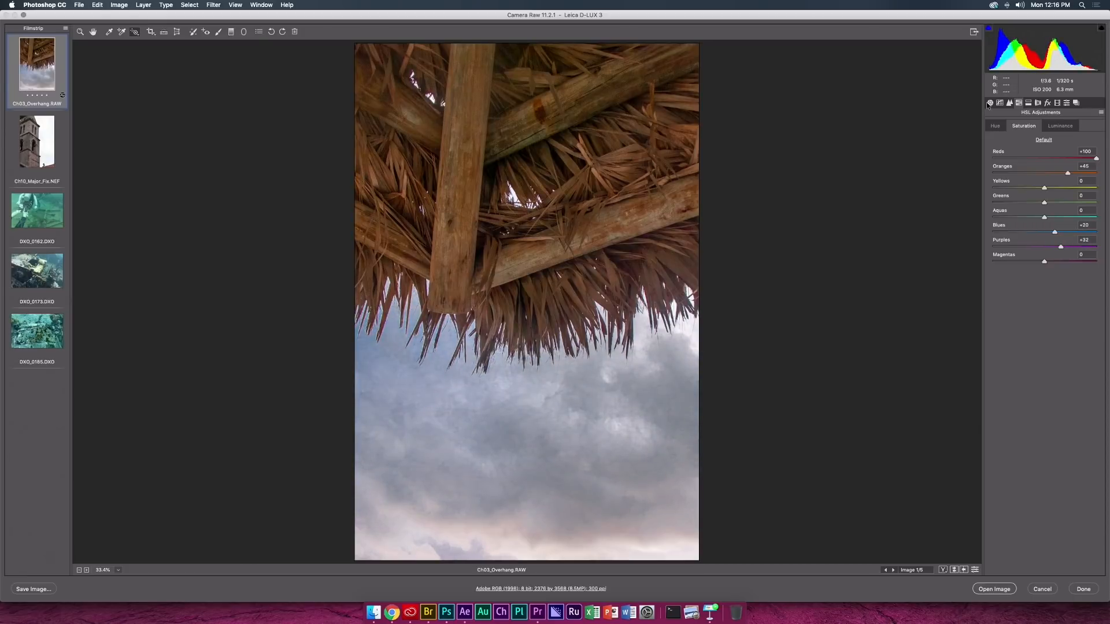
- Apply luminance noise reduction to the overhang photo and adjust its sharpening with masking
click(1010, 102)
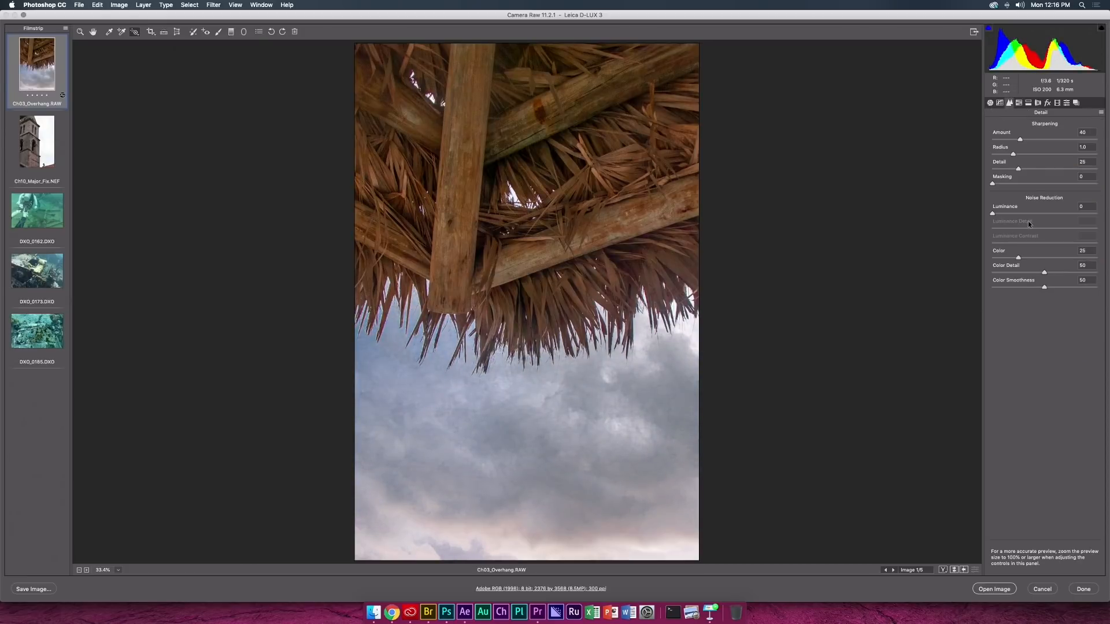
drag(1001, 214, 1047, 215)
key(alt)
alt+click(1019, 243)
drag(1027, 245, 1027, 243)
drag(1003, 185, 1042, 144)
- Select Ch10_Major_Fix.NEF in the filmstrip and apply automatic Basic tone corrections to it
click(35, 142)
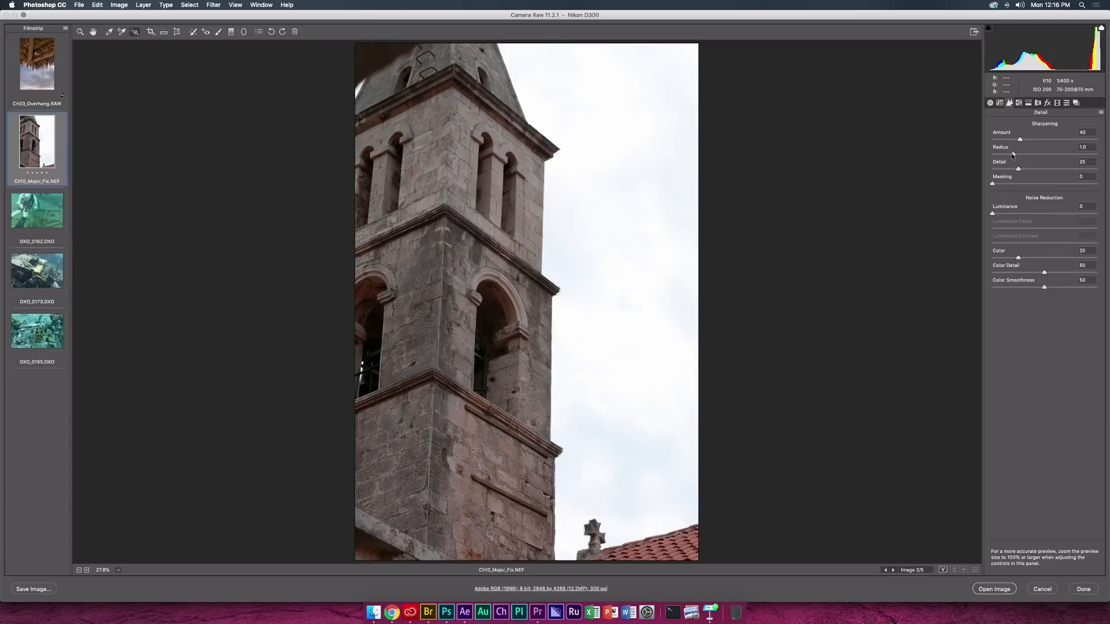
click(990, 103)
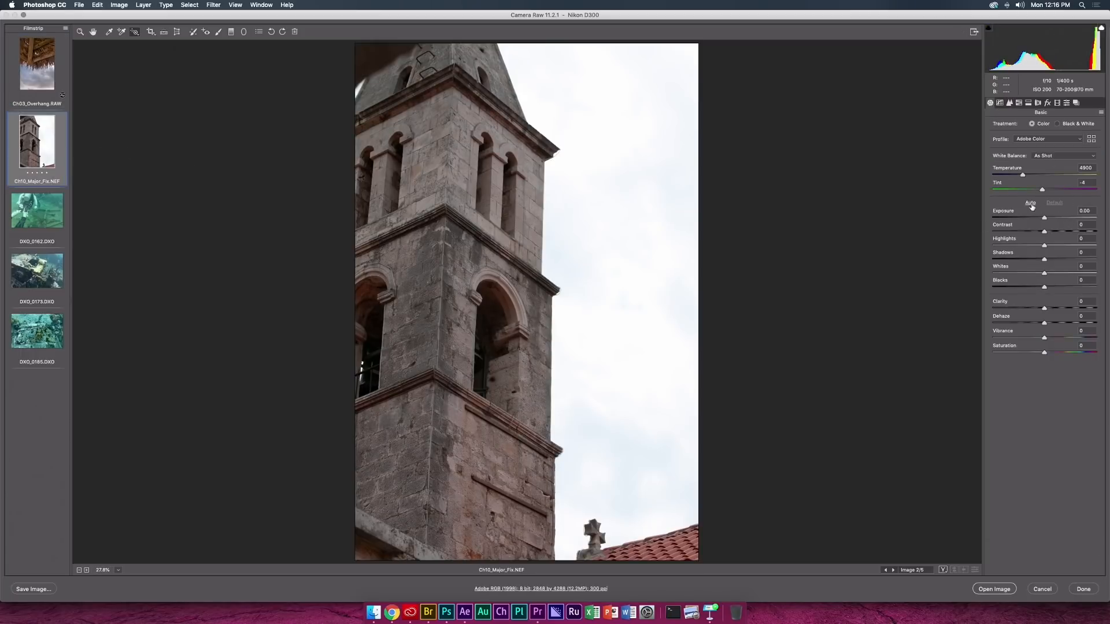
click(1030, 203)
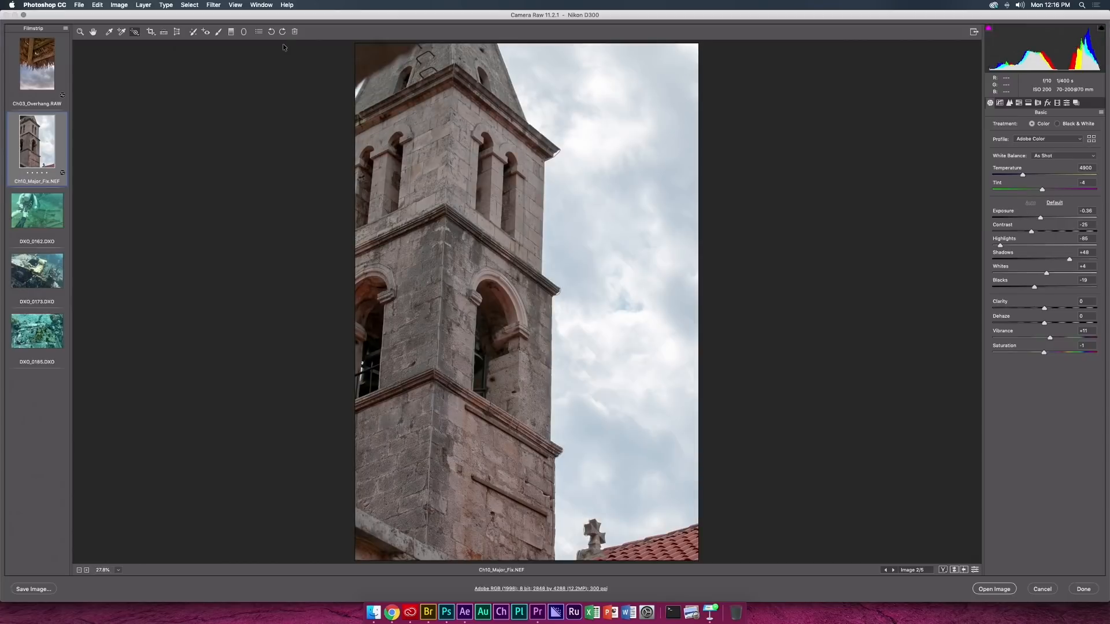
- Darken the tower photo's sky and stone with the Luminance targeted adjustment: Blues -100, Aquas -21, Oranges -83 and Yellows -12
click(135, 33)
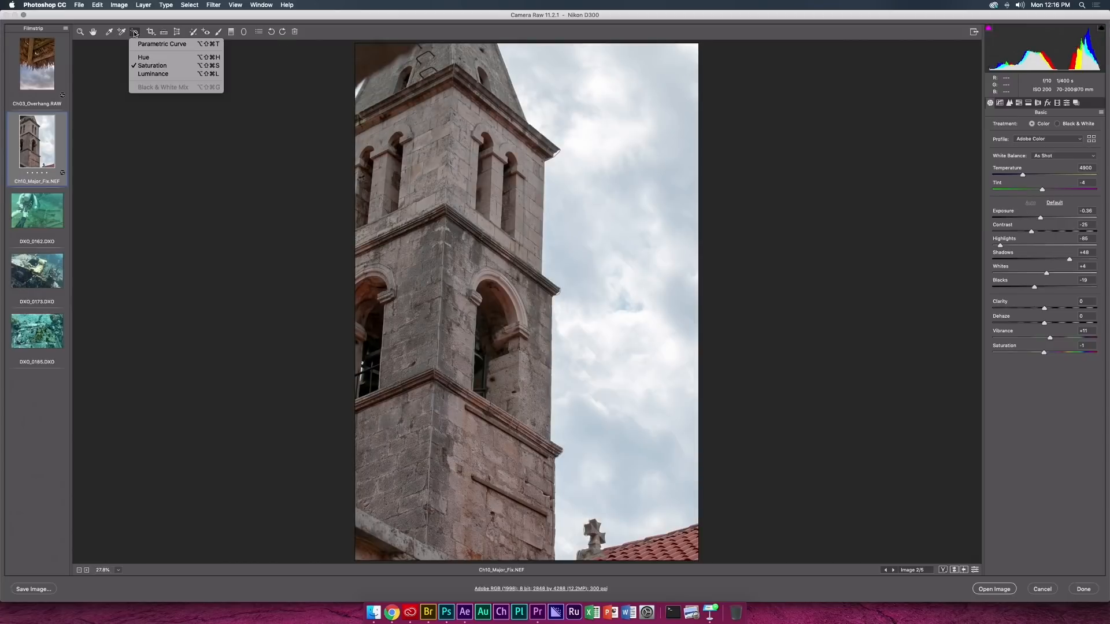
click(153, 74)
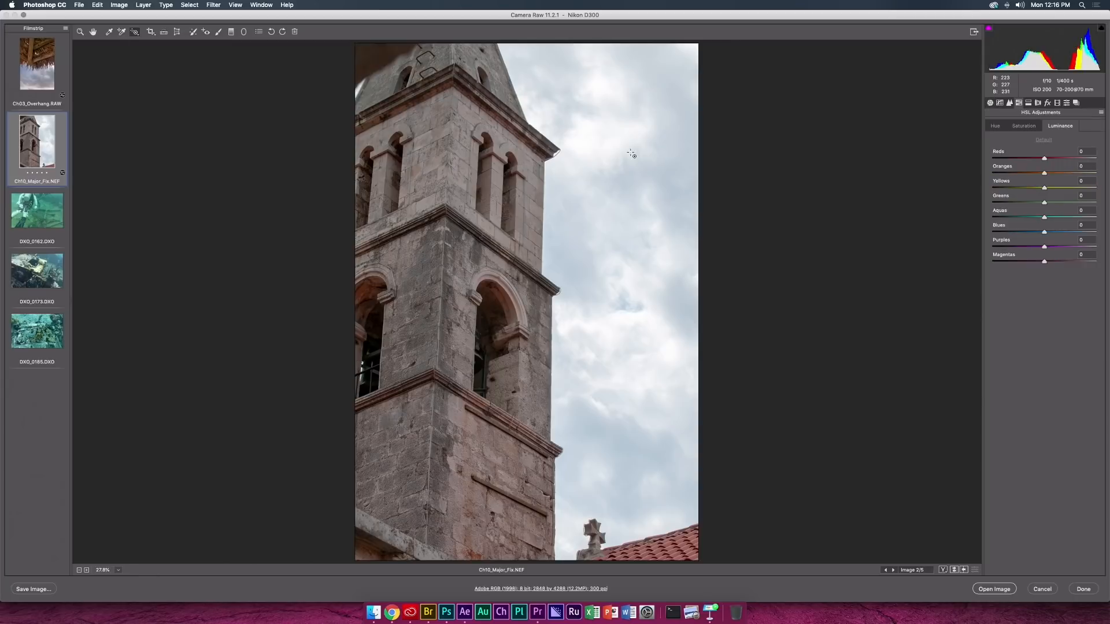
drag(623, 177, 624, 240)
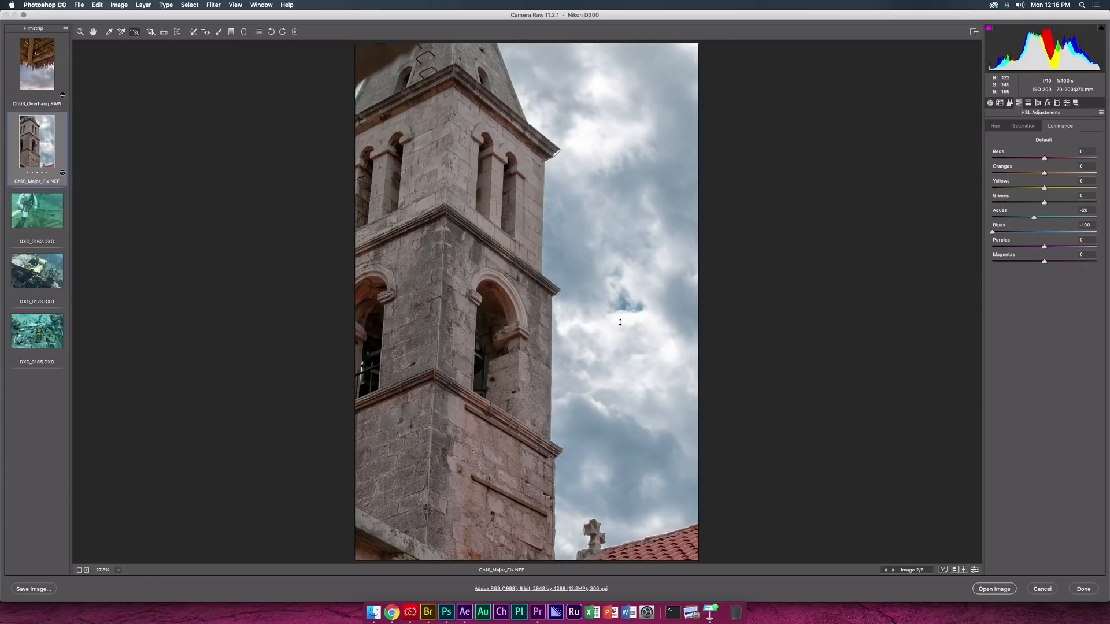
drag(449, 303, 448, 353)
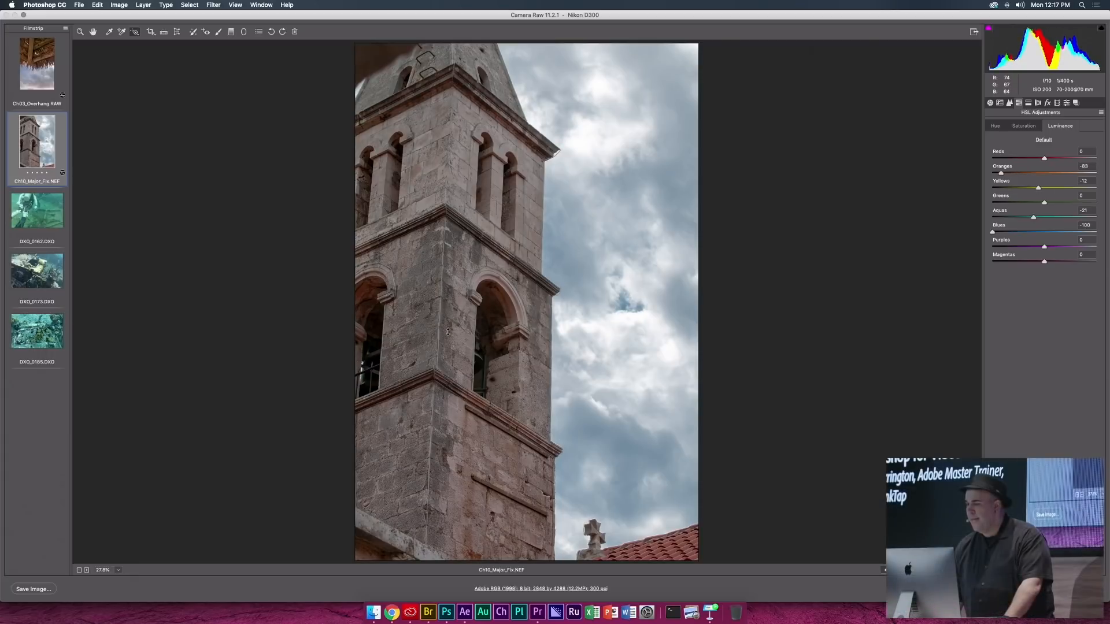
- Intensify the tower's stone with the Saturation targeted adjustment, raising Oranges to +100 and Yellows to about +29
click(134, 31)
click(153, 65)
drag(524, 300, 526, 273)
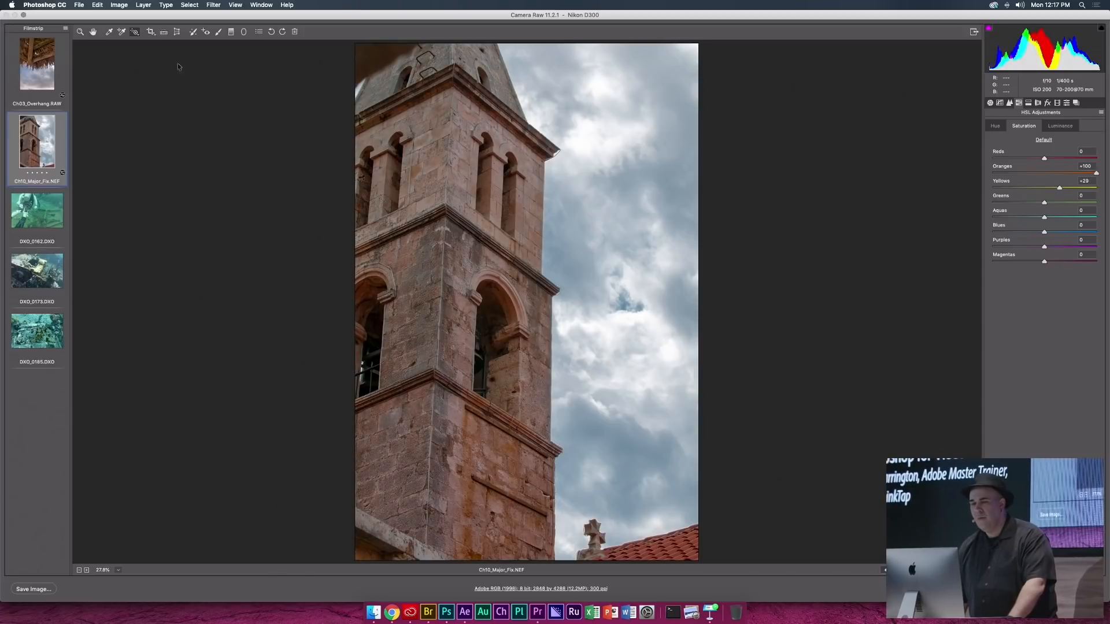
- Shift the tower photo's sky color with the Hue targeted adjustment, setting Blues to +7 and Aquas to +1
click(135, 31)
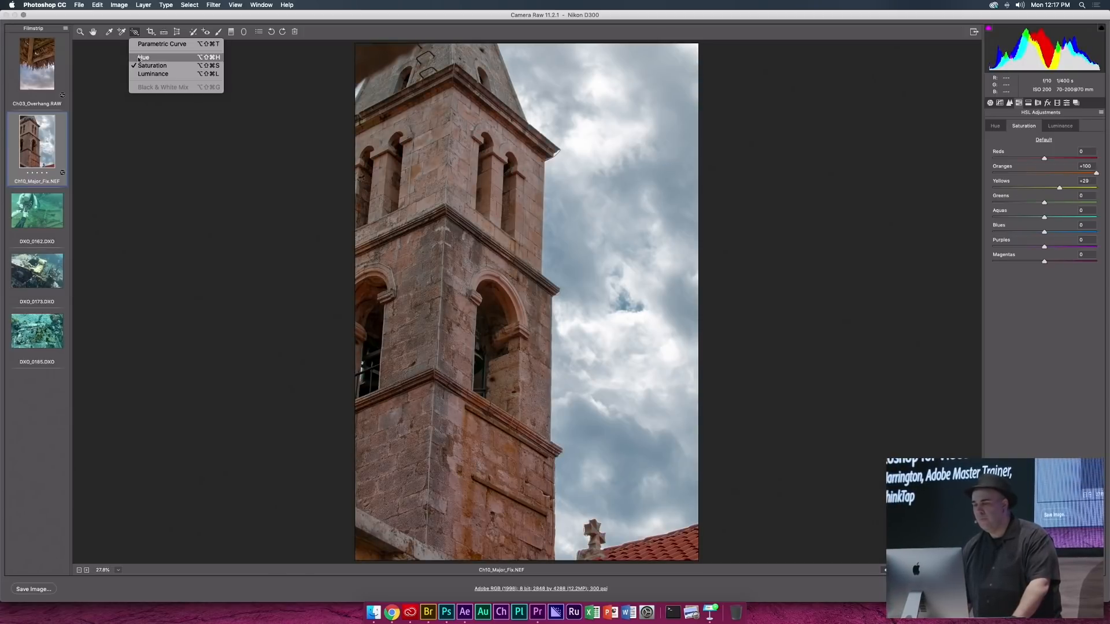
click(152, 55)
mouse_move(590, 444)
mouse_down()
mouse_move(623, 443)
mouse_move(565, 439)
mouse_move(593, 441)
mouse_up()
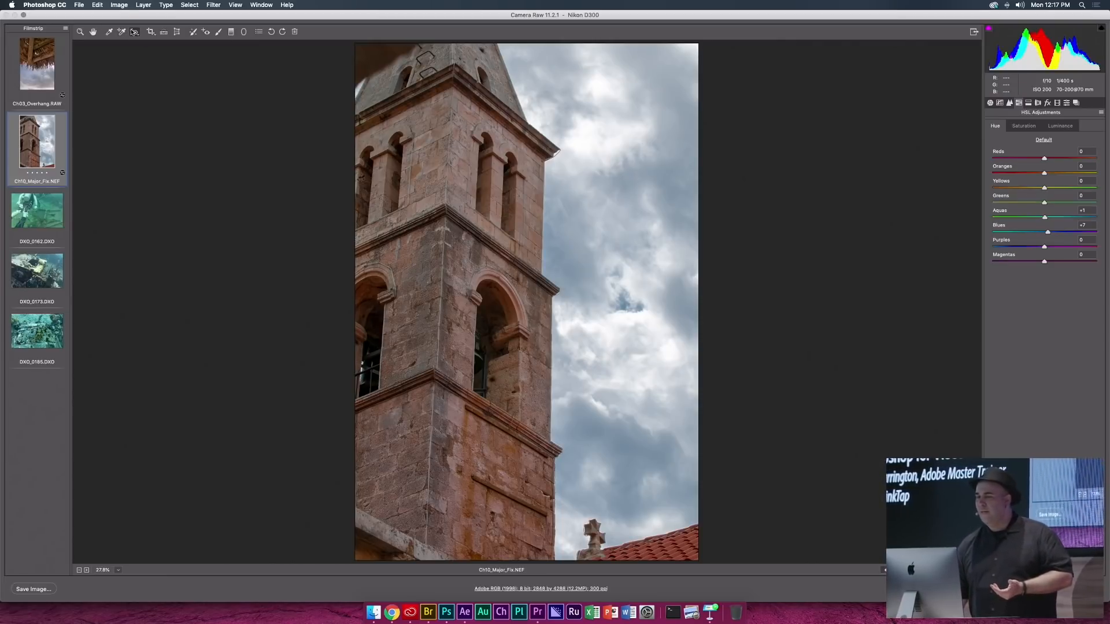
click(134, 32)
click(134, 31)
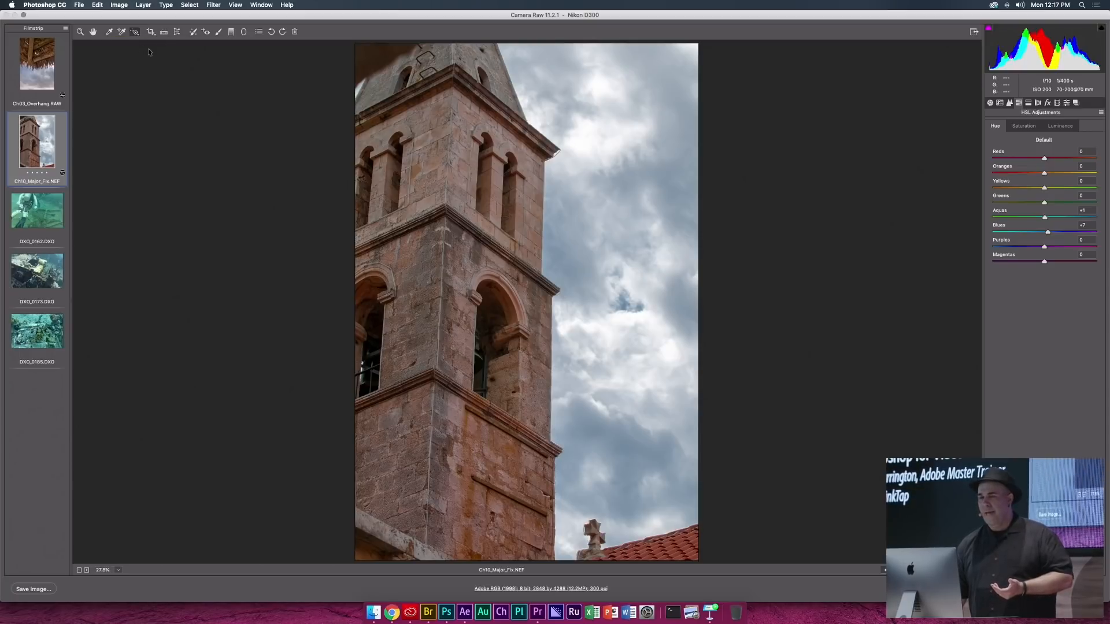
- Try the Vertical and Auto Upright perspective corrections on the tower photo, and switch Upright off again
click(178, 35)
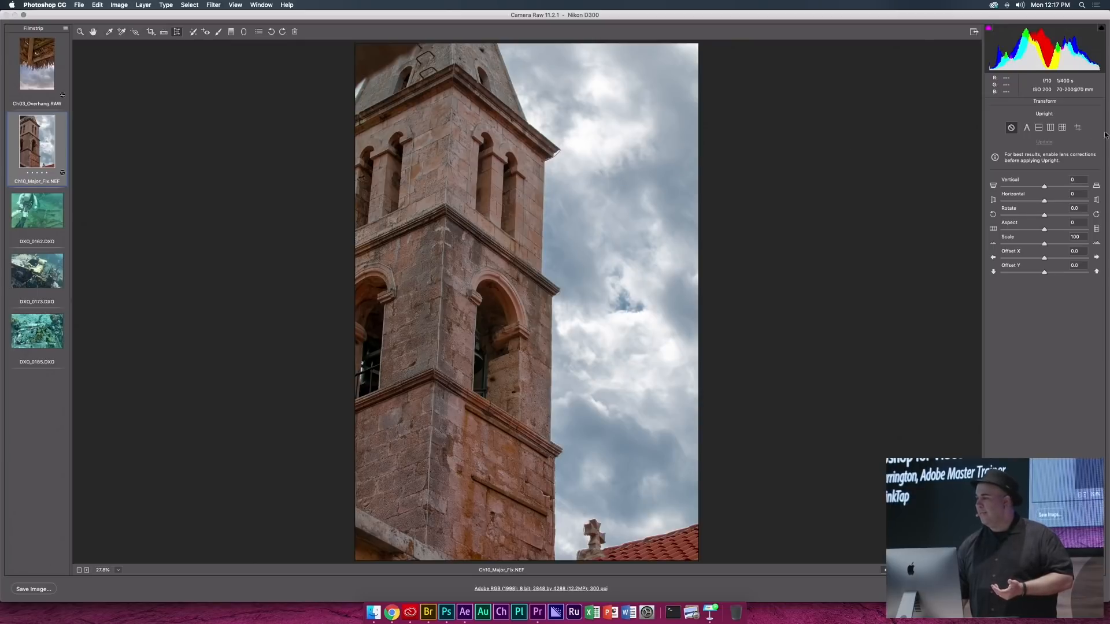
click(1051, 128)
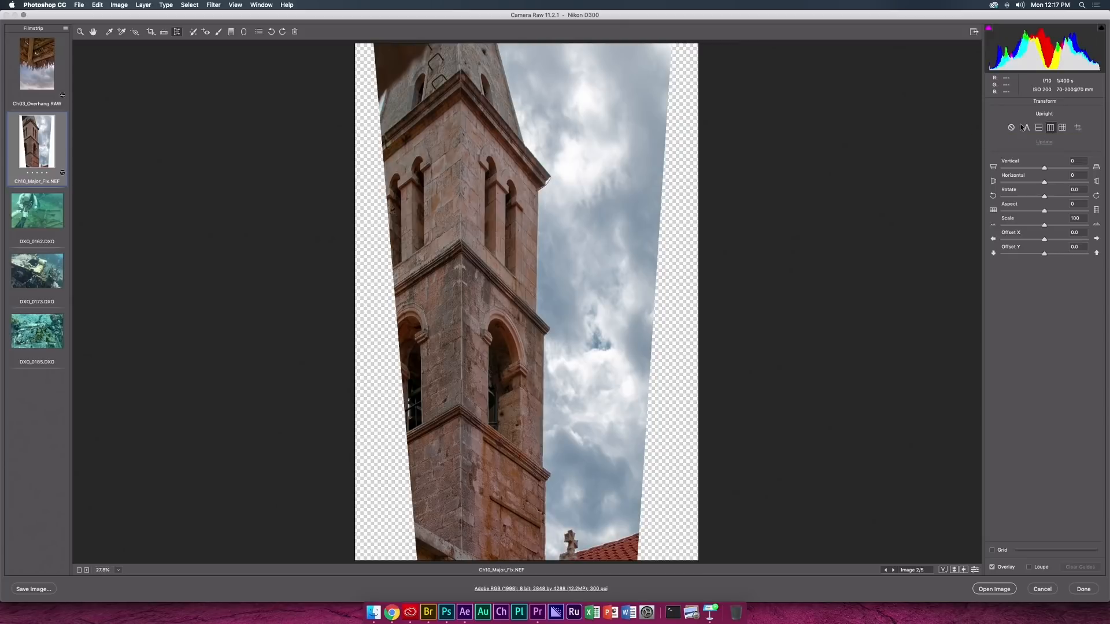
click(1027, 128)
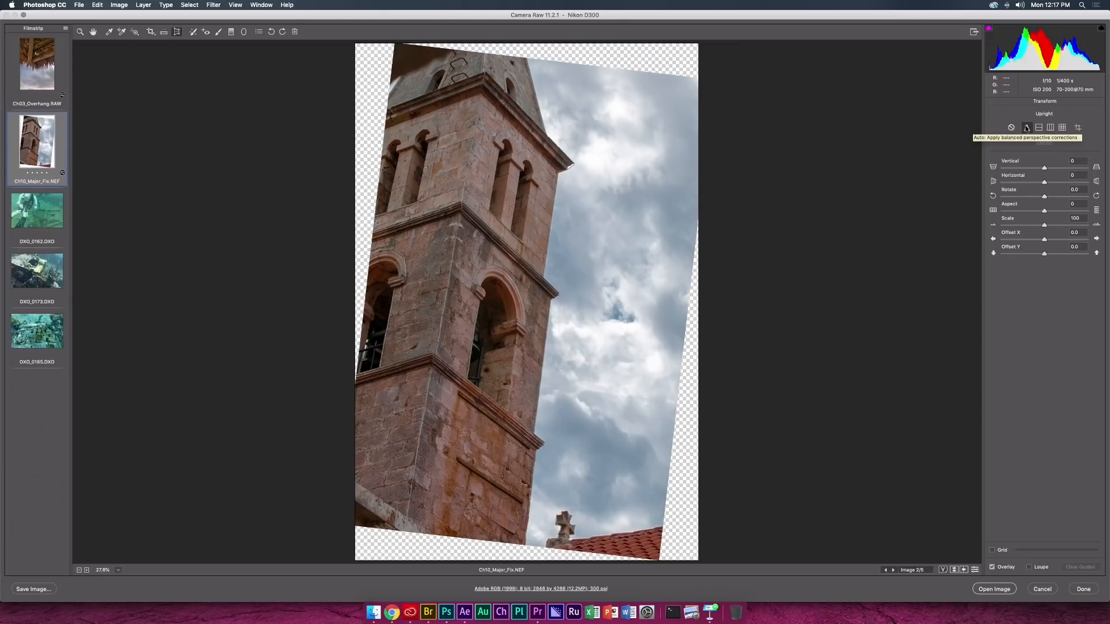
click(1011, 128)
- Try Guided Upright on the tower photo with vertical guides along two tower edges and a horizontal guide along the red roof
click(1078, 128)
drag(456, 71, 438, 333)
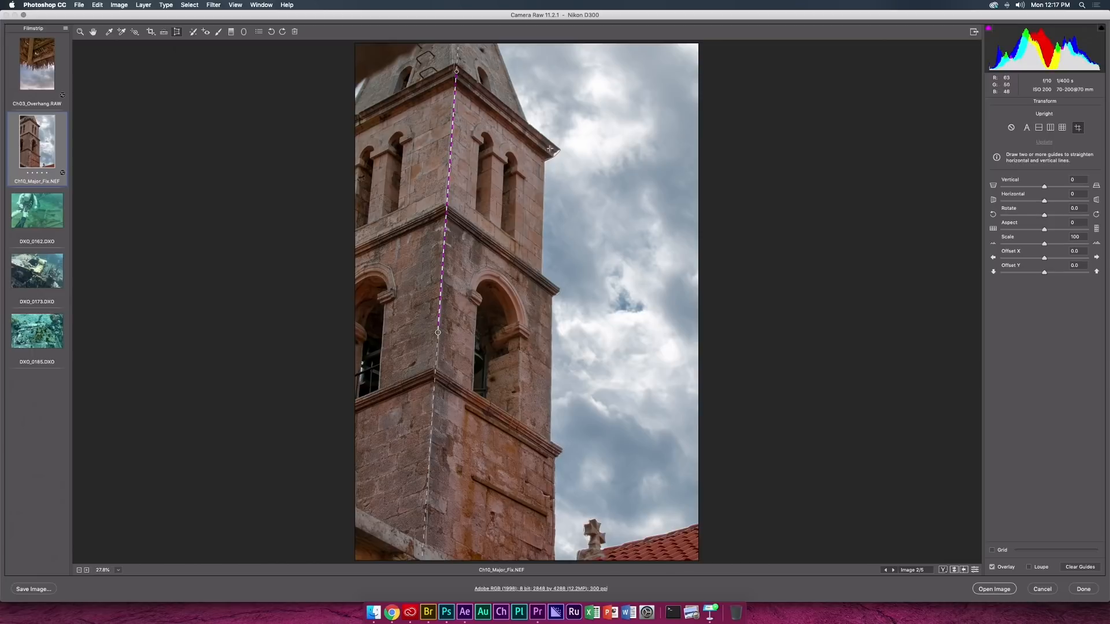
drag(554, 294, 552, 369)
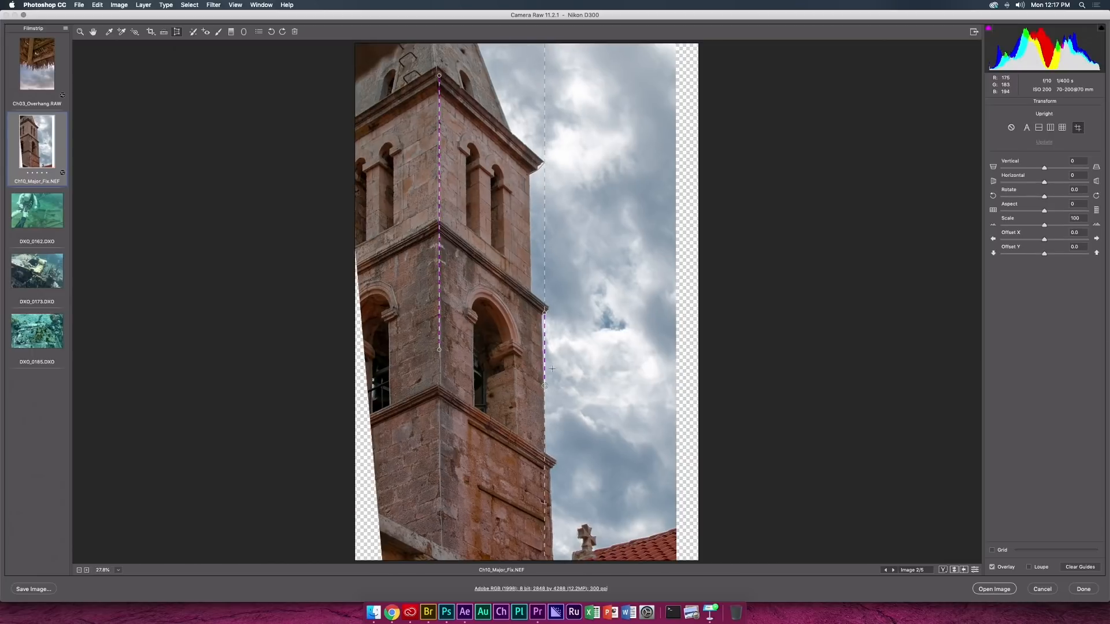
drag(574, 552, 708, 526)
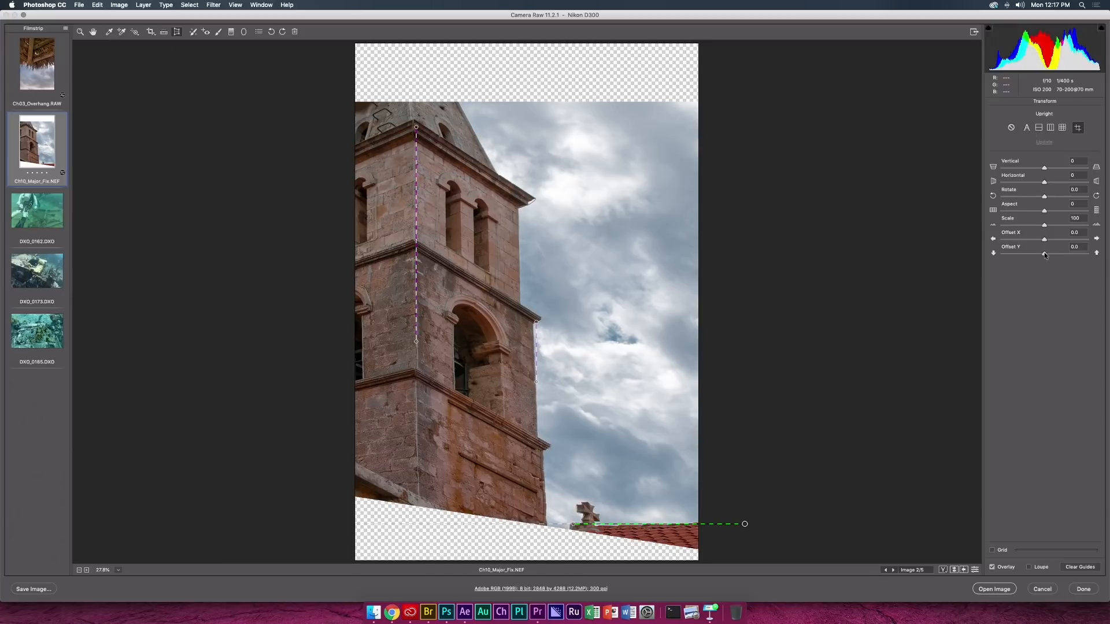
- Set the tower photo's transform Aspect to +100 and Scale to 111, and turn off the guided Upright correction
drag(1045, 211, 1107, 197)
drag(1045, 227, 1055, 227)
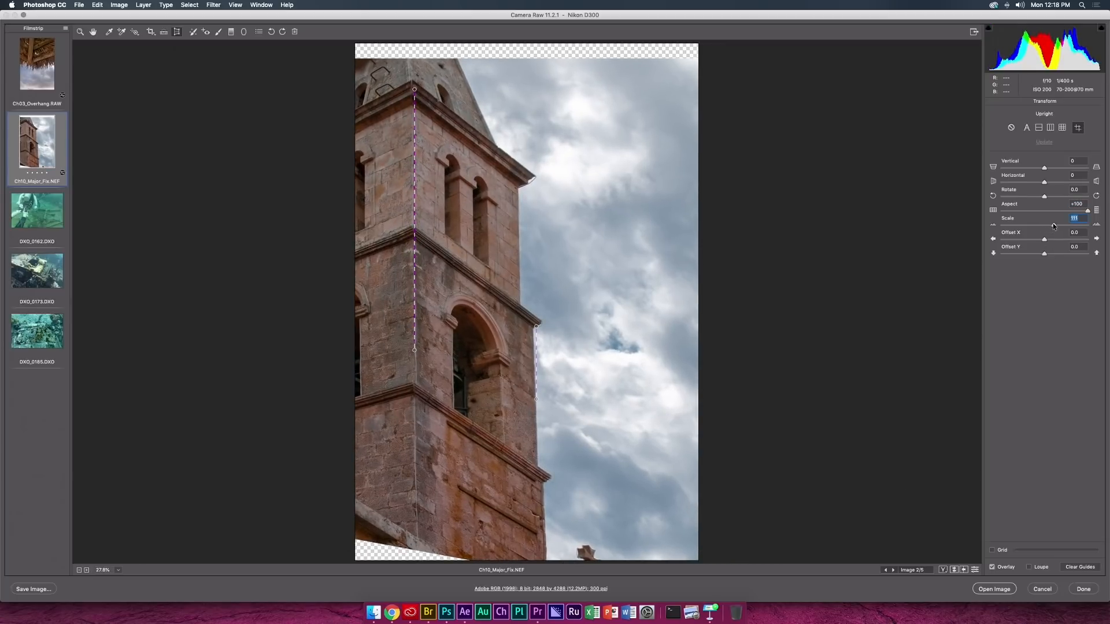
click(1013, 128)
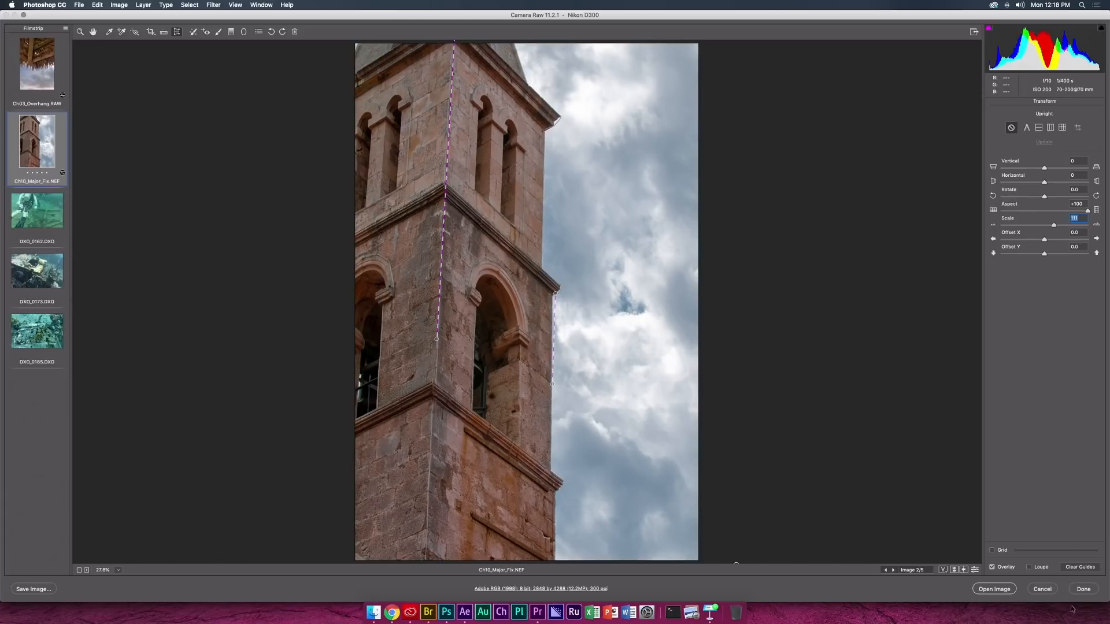
- Look through the underwater photos and correct the white balance of DXO_0185.DXO by sampling the pale patch on the wreck
click(48, 197)
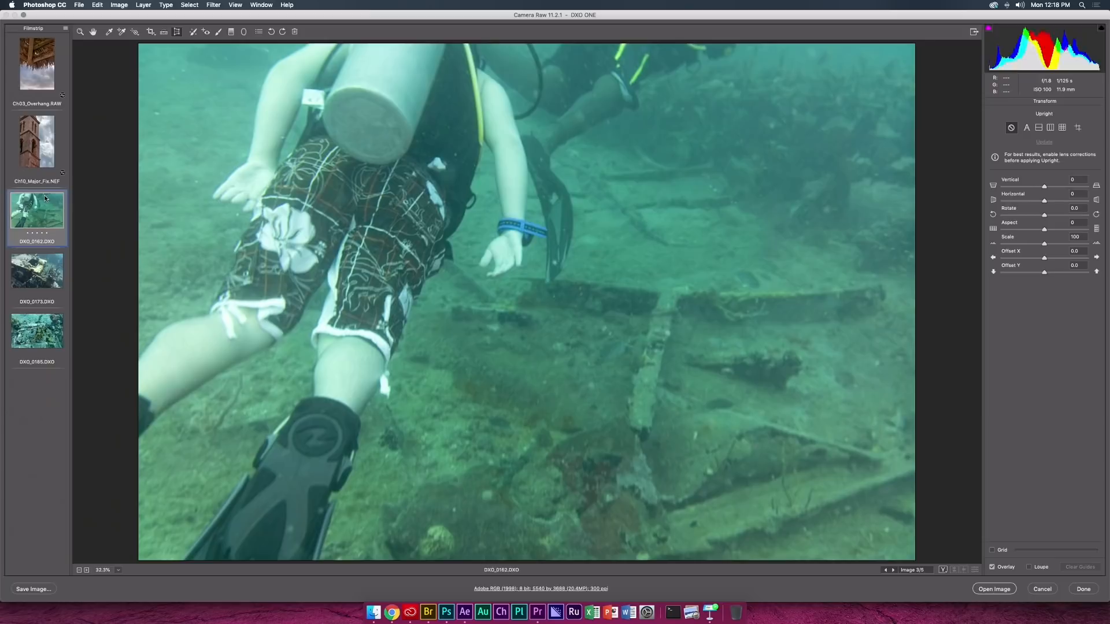
click(31, 282)
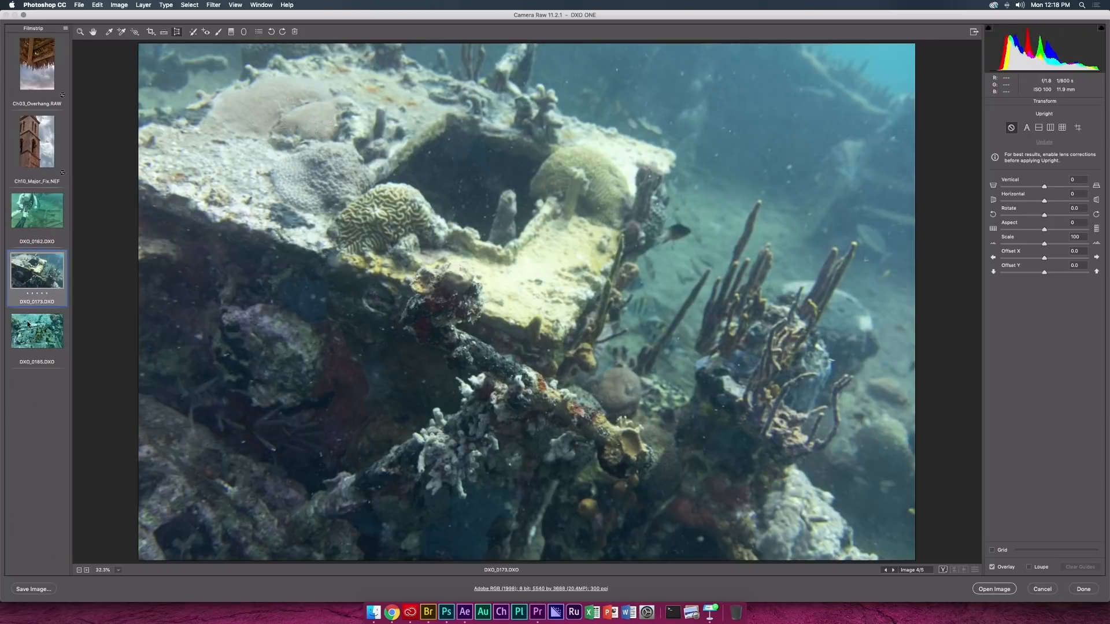
click(32, 325)
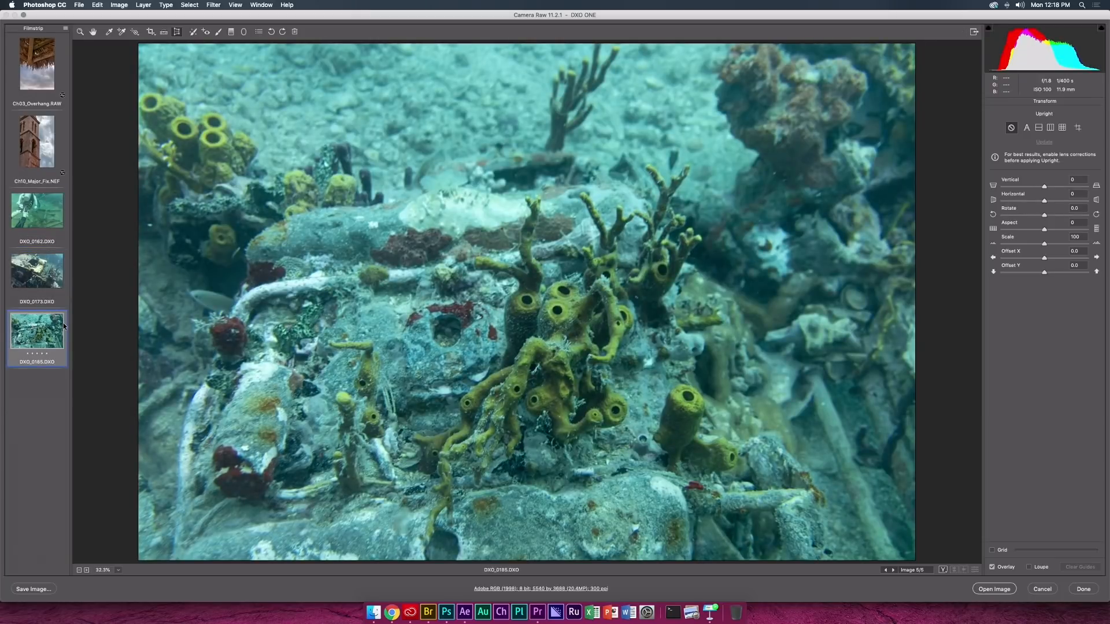
click(121, 31)
click(494, 218)
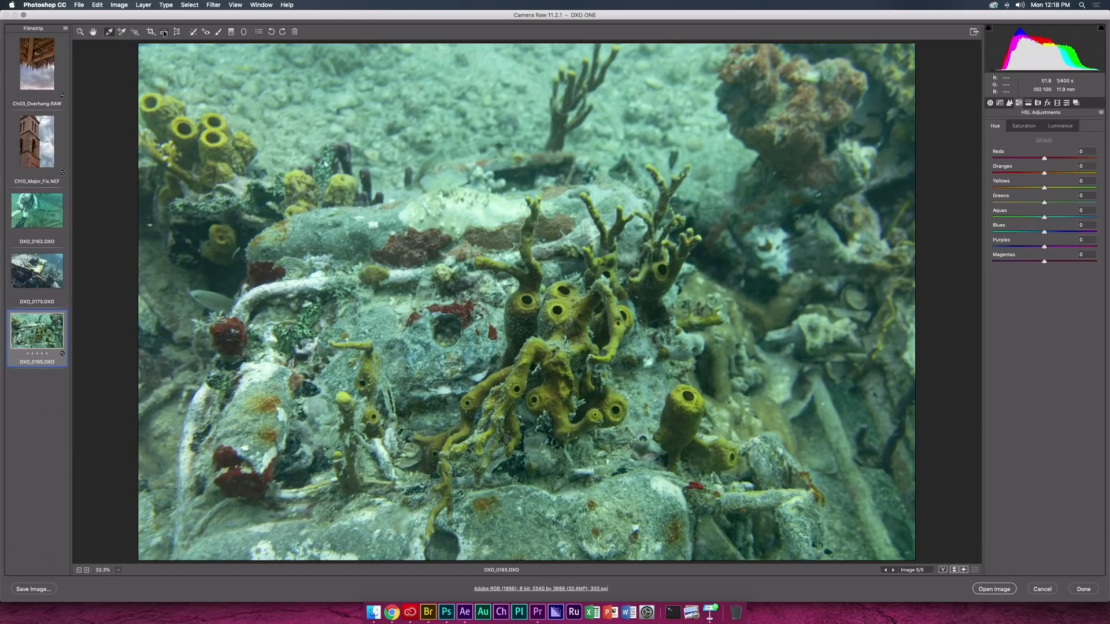
- Warm the reef photo's seabed with the Hue targeted adjustment, taking Aquas to -100, and readjust the sponges' Yellows and Greens hues
click(134, 32)
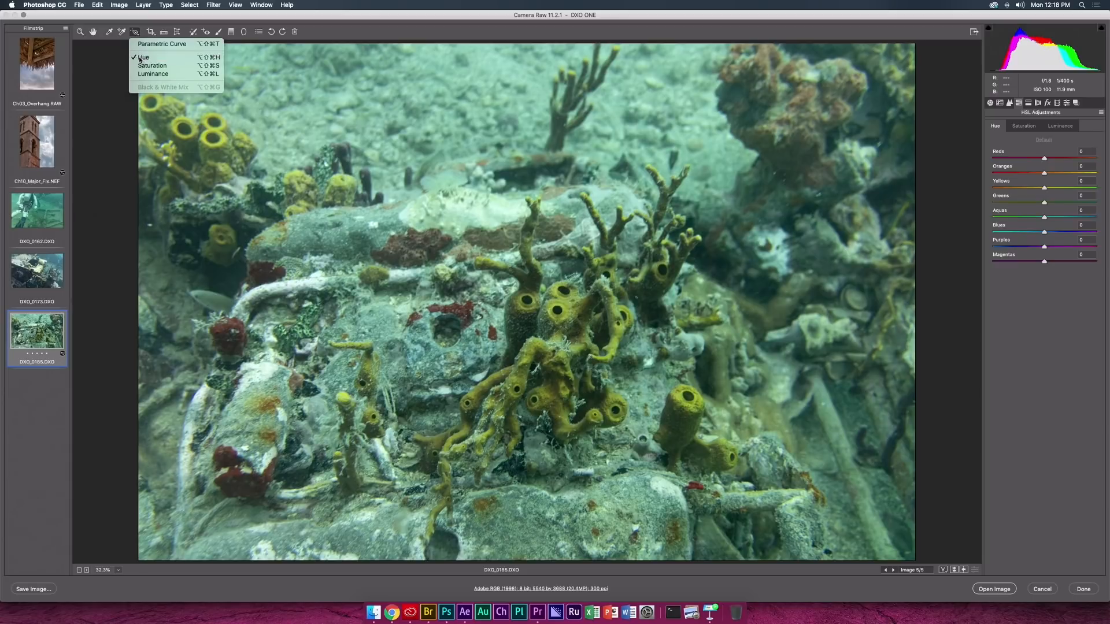
click(139, 58)
drag(362, 108, 267, 101)
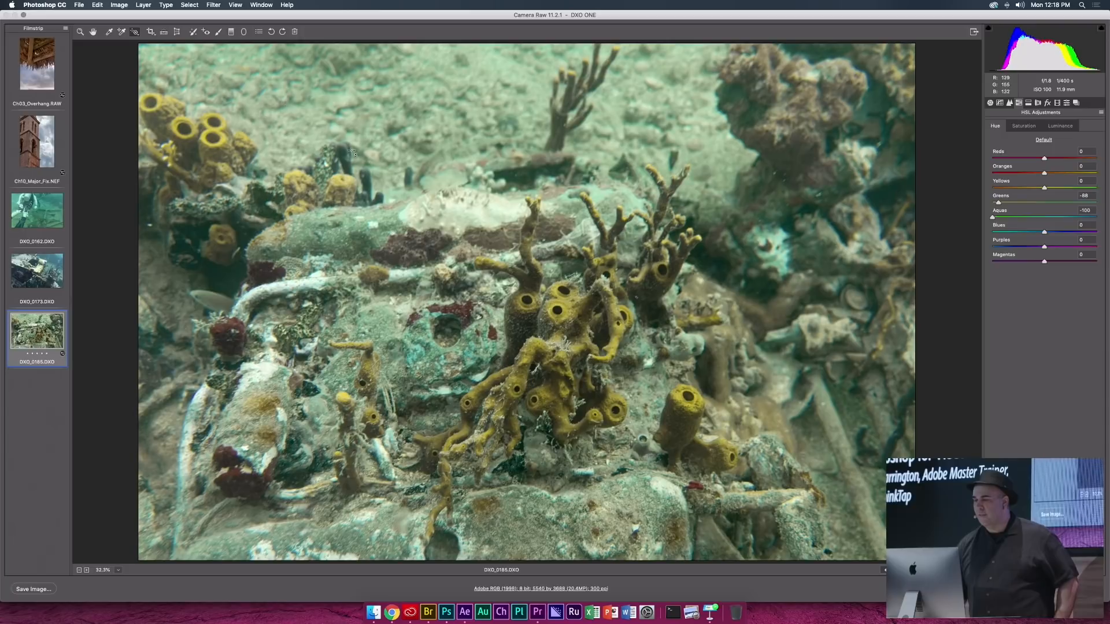
drag(568, 306, 573, 303)
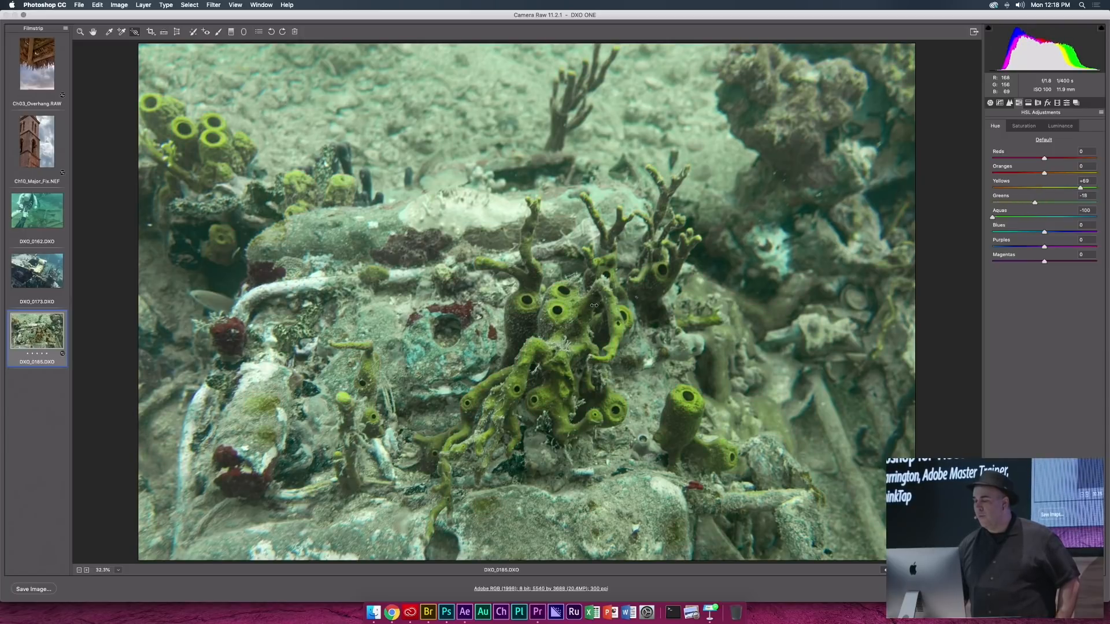
- Mute the seabed and intensify the sponges with the Saturation targeted adjustment: Aquas -59 and Greens +66
click(135, 32)
click(153, 60)
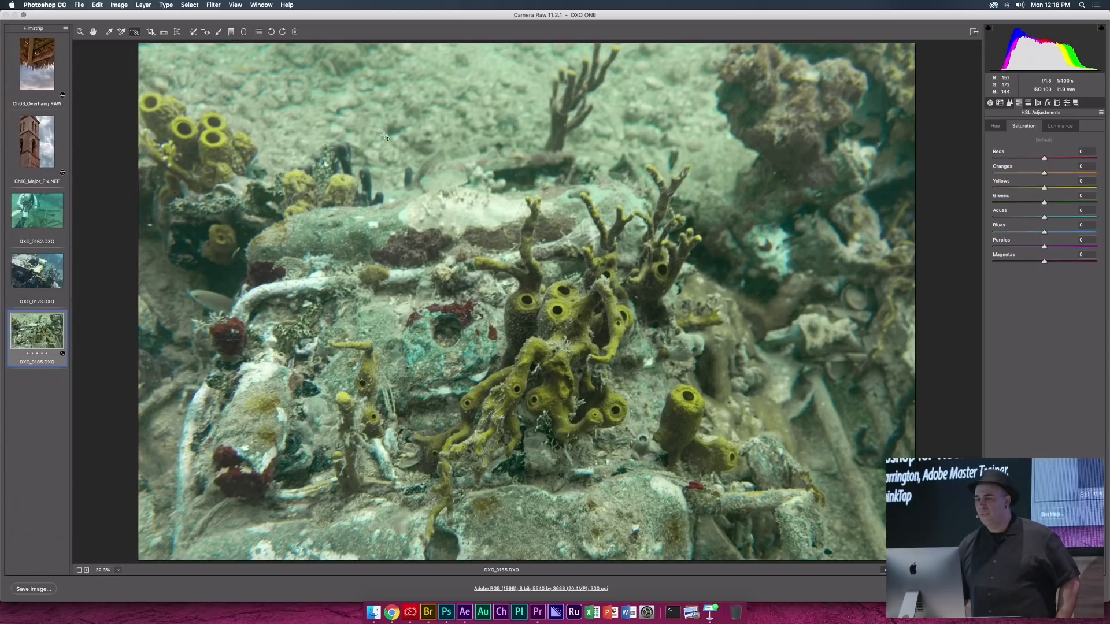
drag(473, 102, 601, 312)
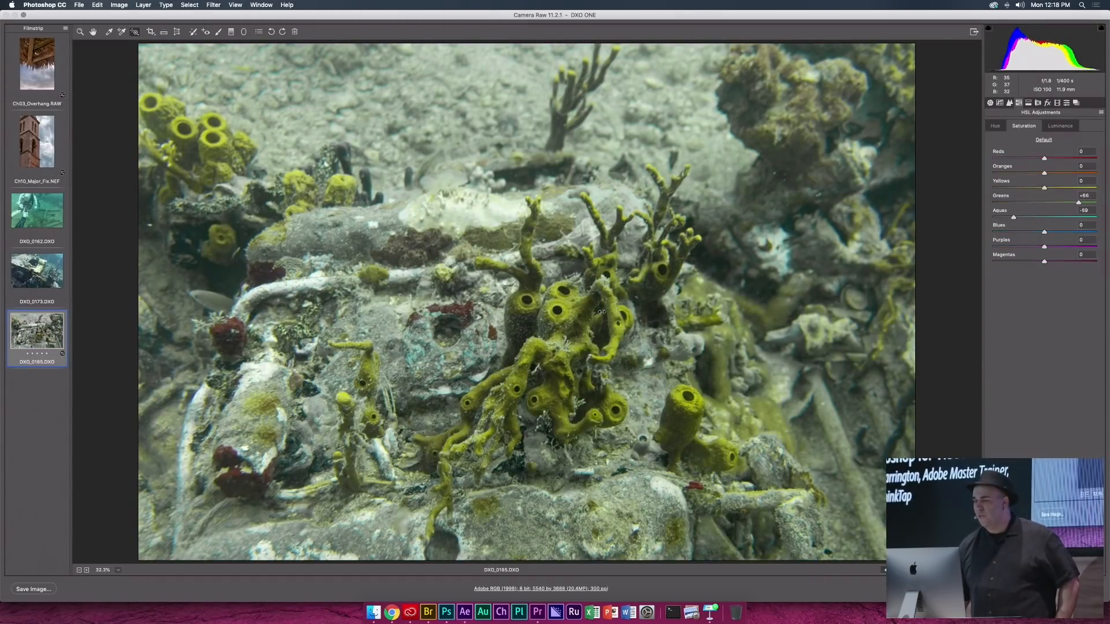
- Adjust the seabed and sponge brightness with the Luminance targeted adjustment, ending at Greens +70 and Aquas +28
click(135, 33)
click(146, 74)
drag(438, 84, 442, 112)
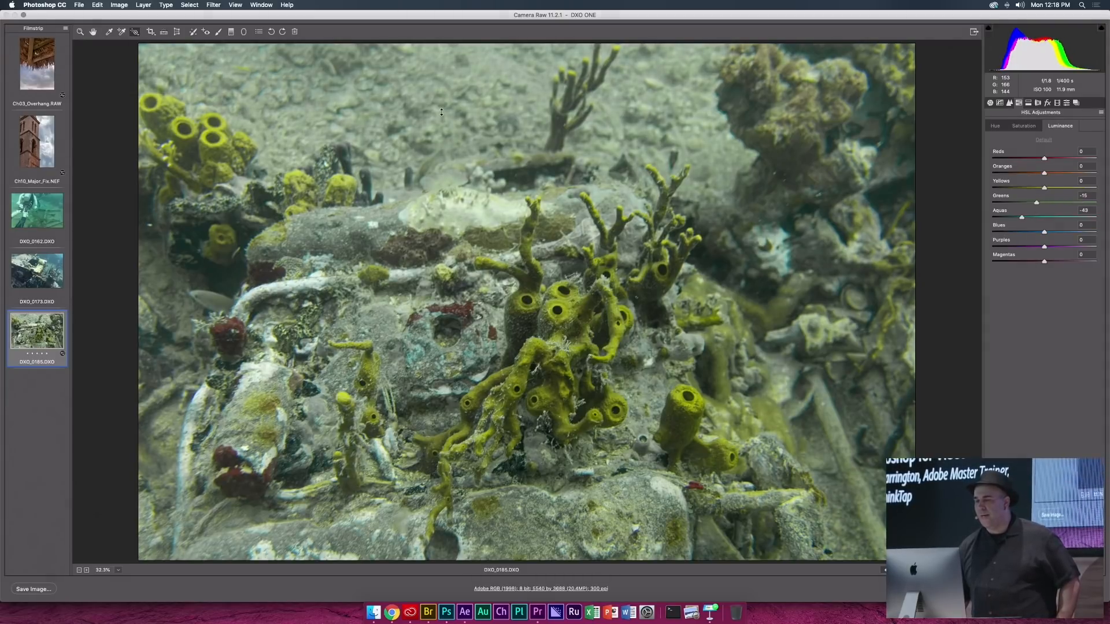
drag(585, 366, 578, 327)
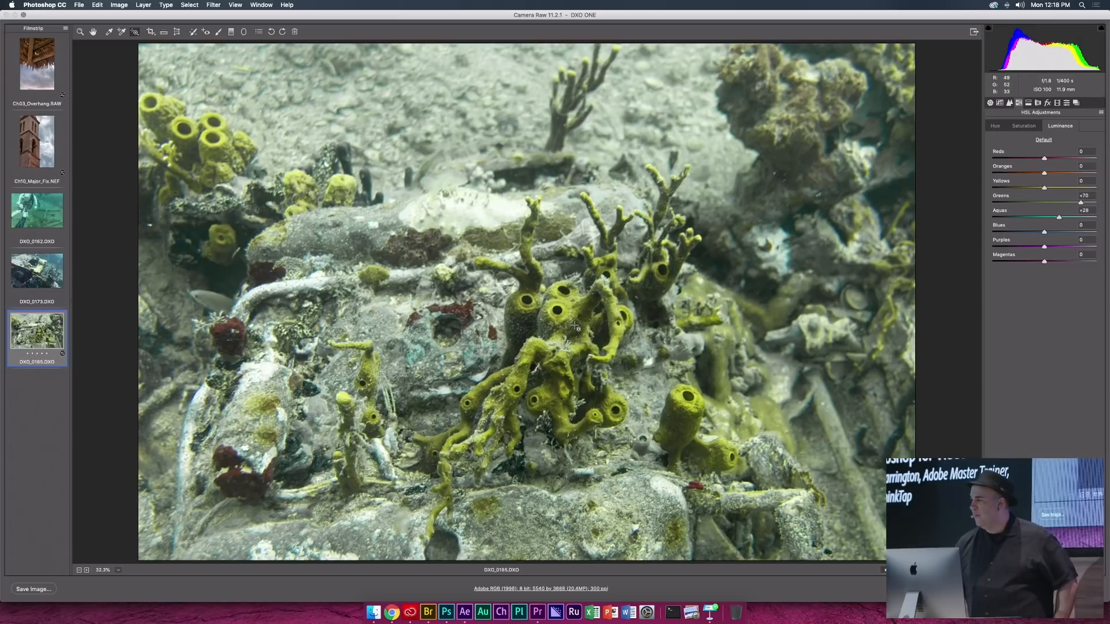
- Sharpen the reef photo with Masking 93 and Amount about 98, and set Clarity +24, Dehaze +10 and Vibrance +47
click(1009, 103)
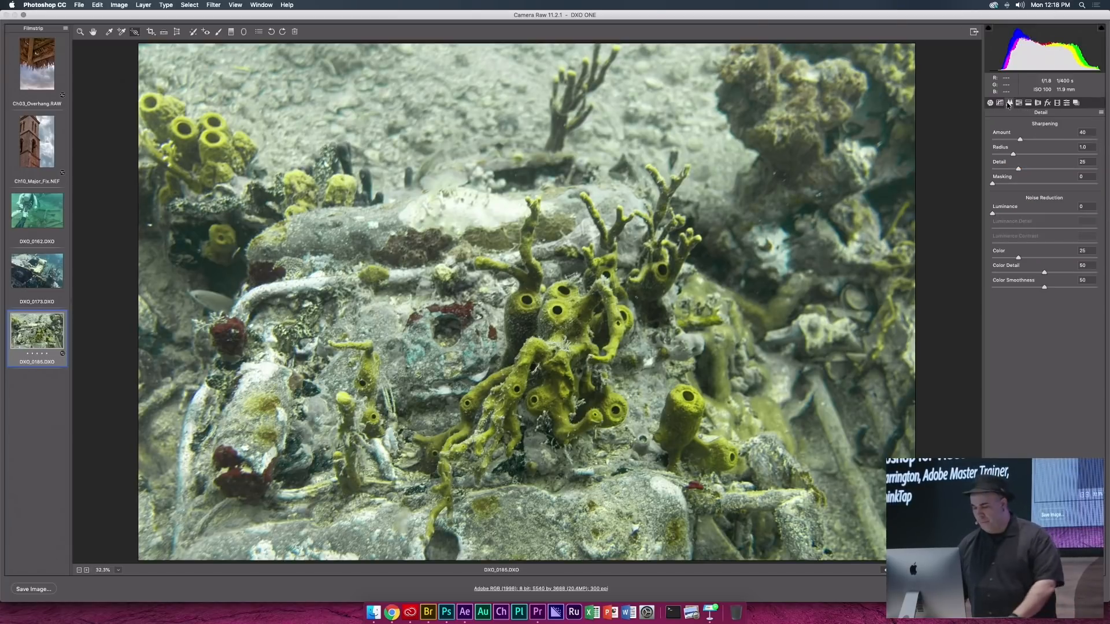
drag(993, 184, 1089, 184)
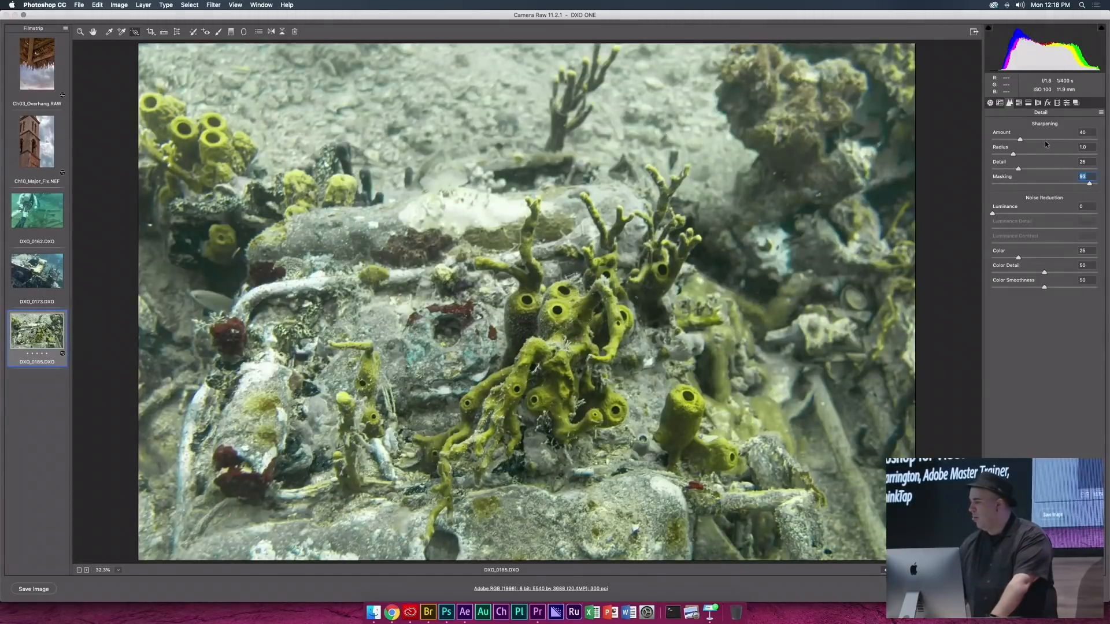
drag(1020, 139, 1061, 140)
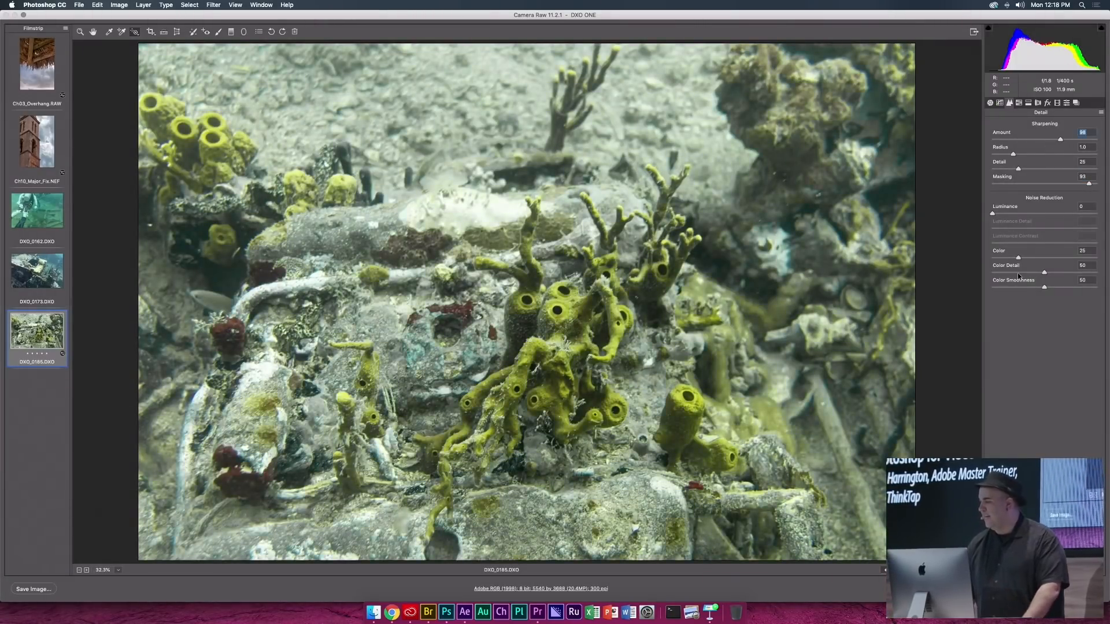
click(990, 103)
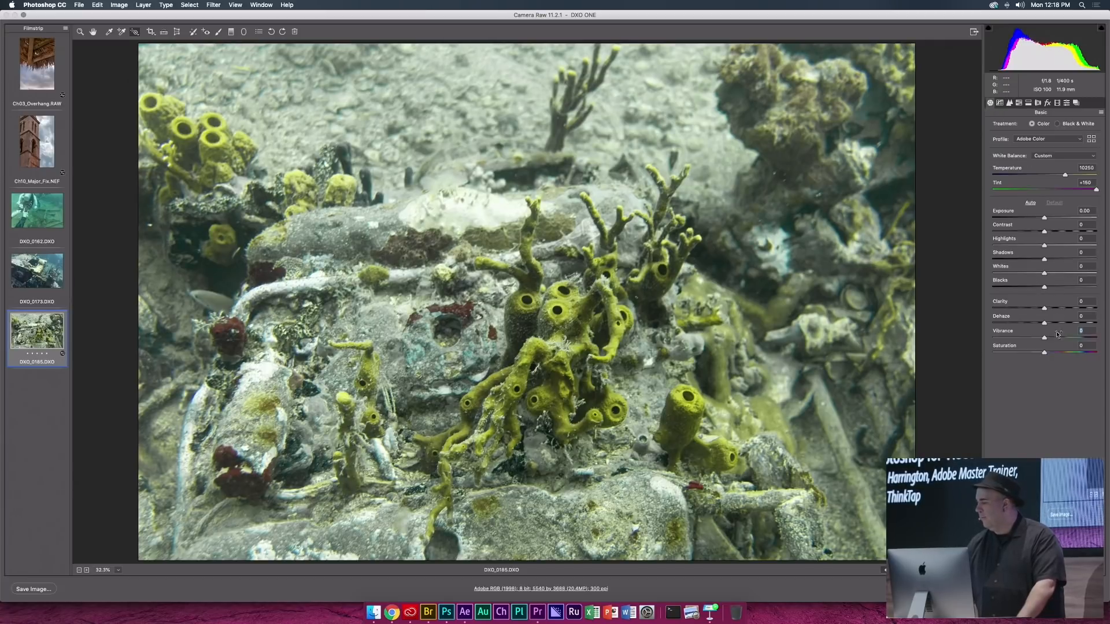
mouse_move(1058, 335)
mouse_down()
mouse_move(1069, 334)
mouse_move(1056, 308)
mouse_move(1070, 325)
mouse_move(1050, 322)
mouse_up()
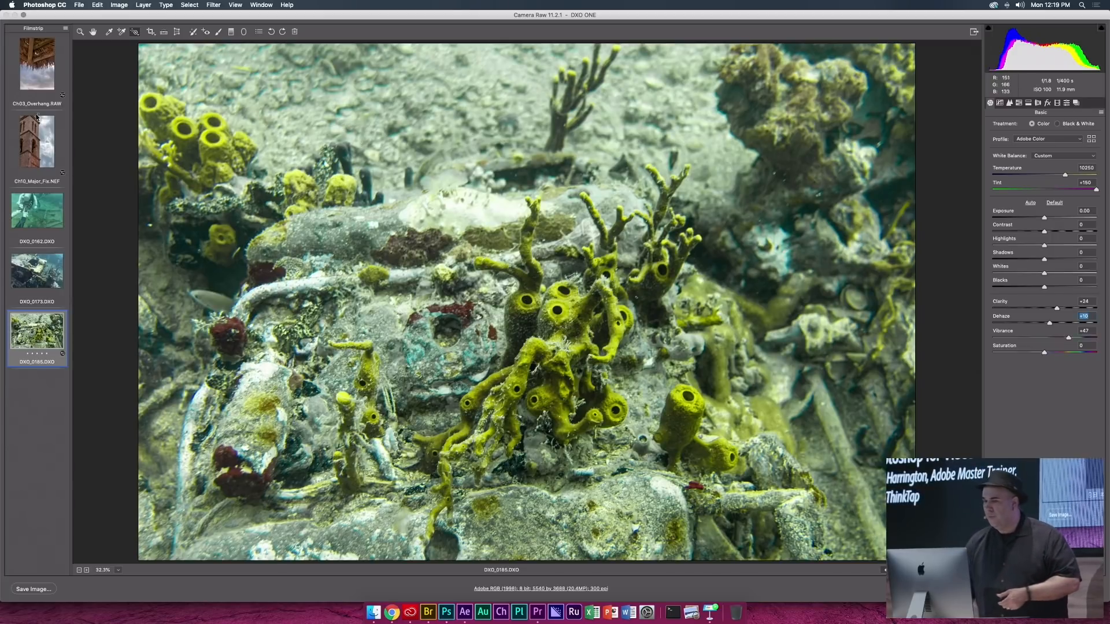
- Synchronize the reef photo's default subset of settings to DXO_0162.DXO and DXO_0173.DXO, and check each underwater photo
shift+click(40, 233)
right_click(40, 219)
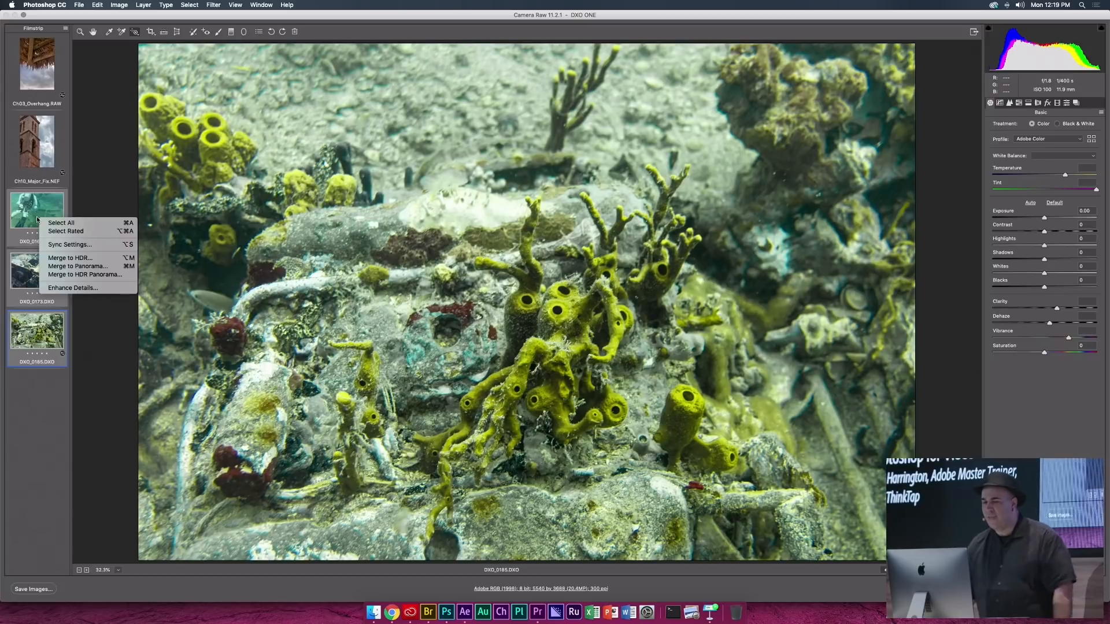
click(51, 245)
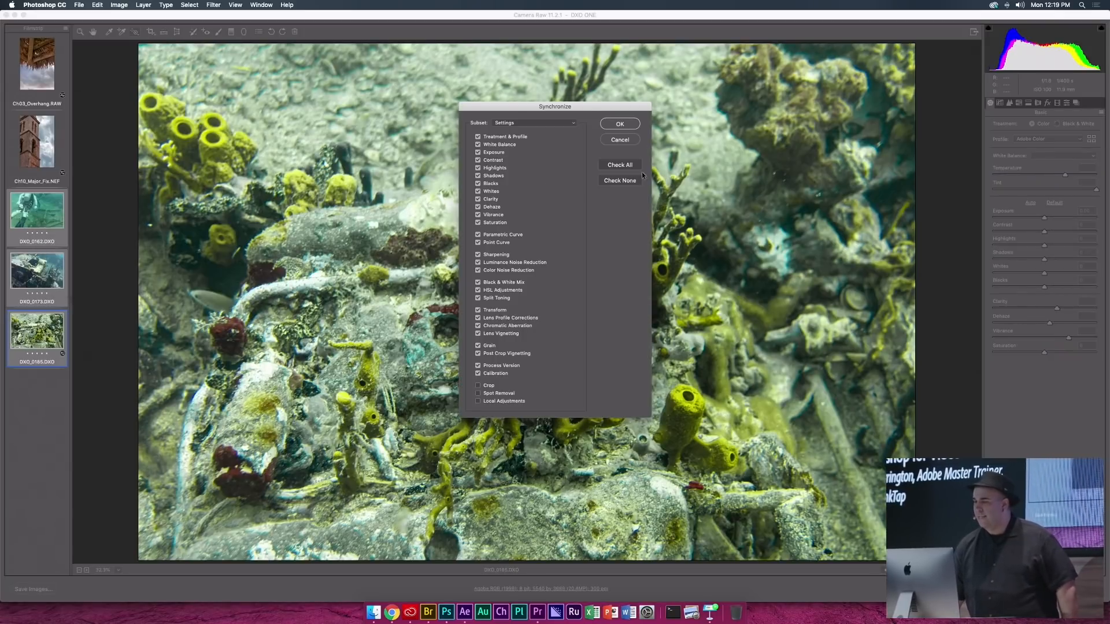
click(619, 124)
click(36, 268)
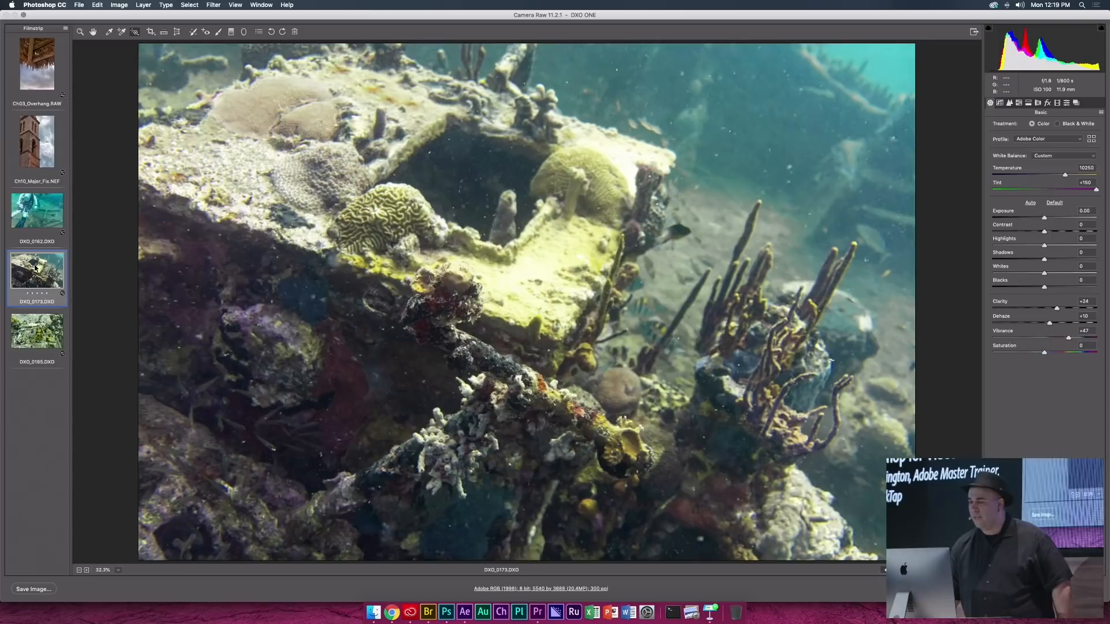
click(37, 217)
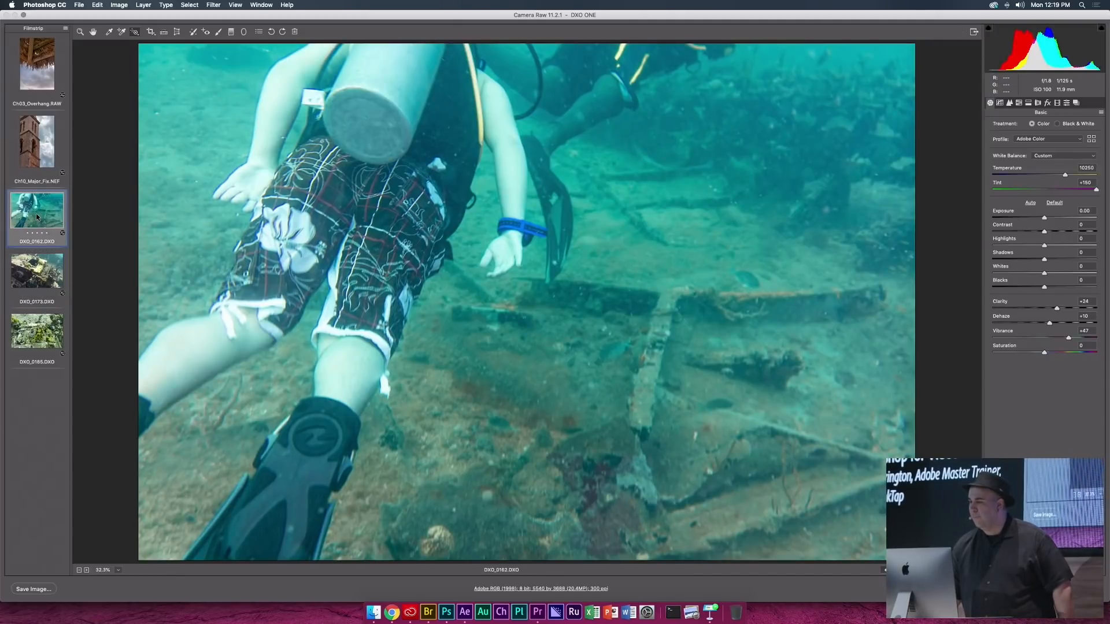
click(31, 264)
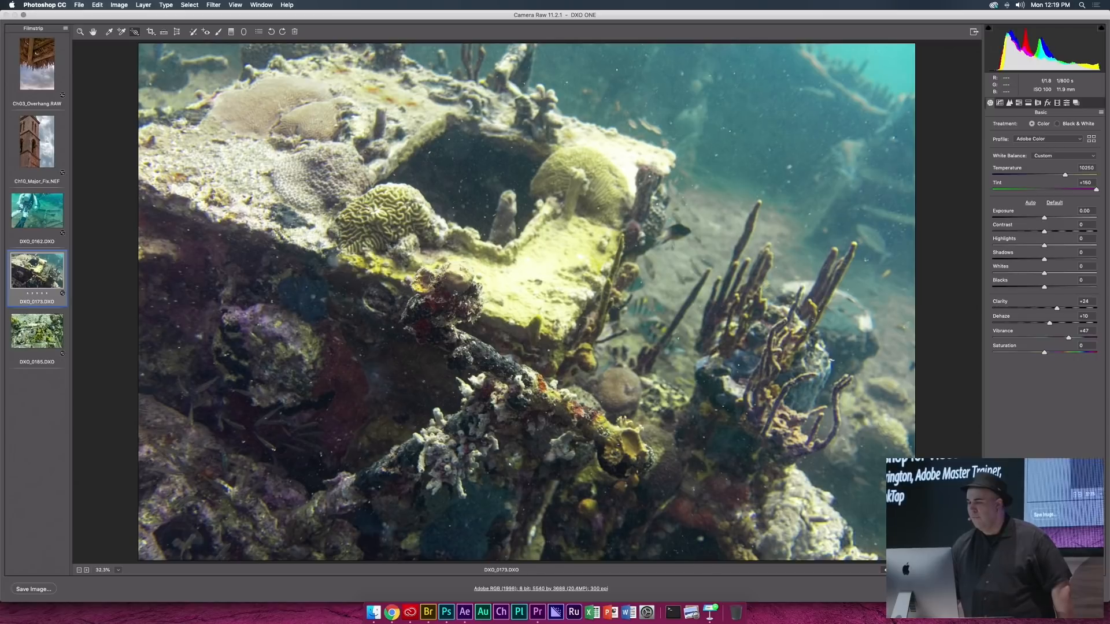
click(20, 335)
- Cancel the Camera Raw session, switch to Adobe Bridge and open the 05 Aerial Stitch folder
key(Escape)
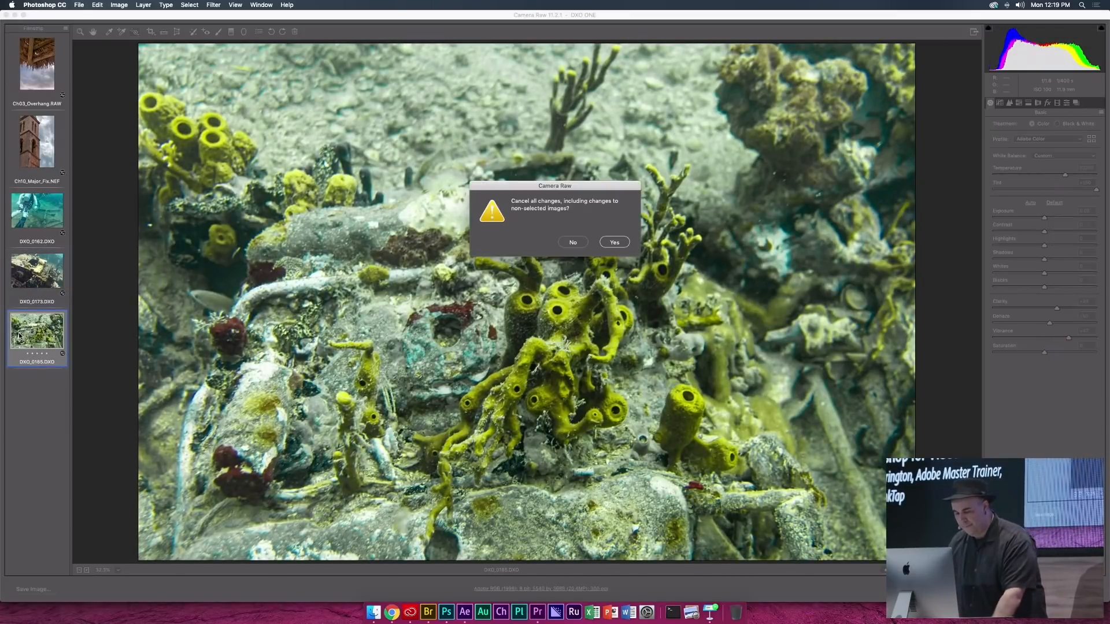
key(super+Tab)
key(super+Tab)
key(super+Tab)
key(super+Up)
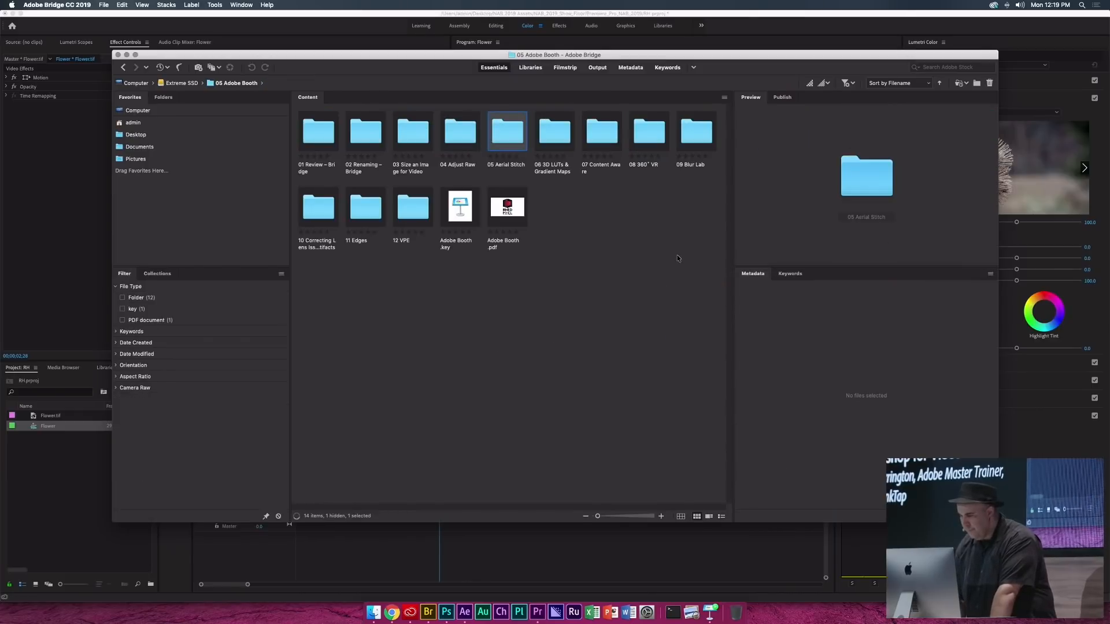
key(super+Down)
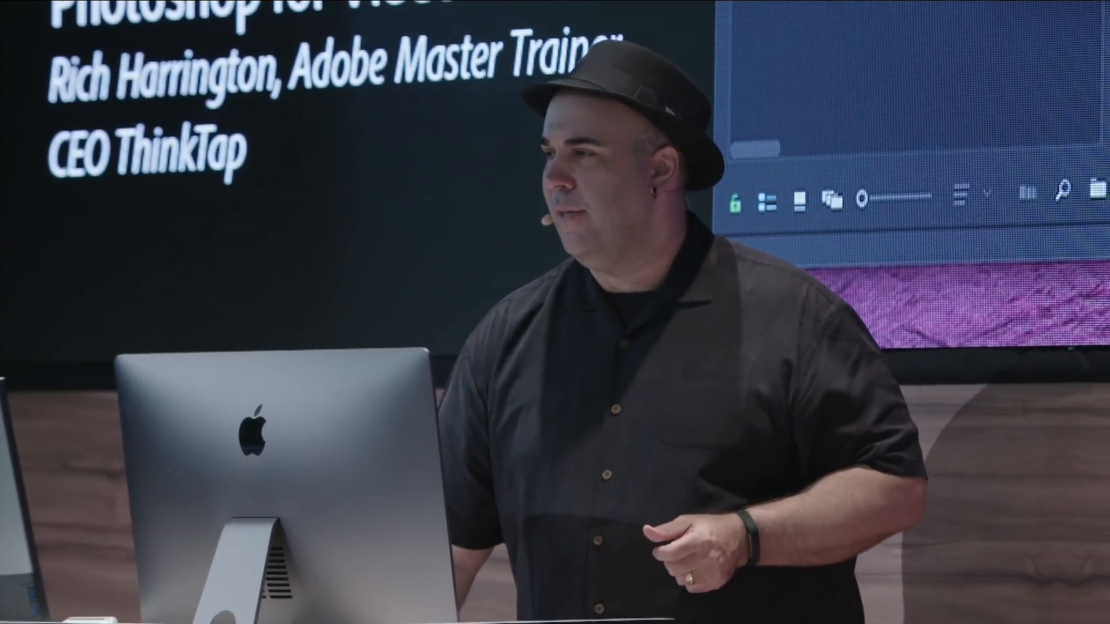
- Open the five aerial photos MAX_0034.DNG to MAX_0038.DNG in Camera Raw and select them all
mouse_move(561, 152)
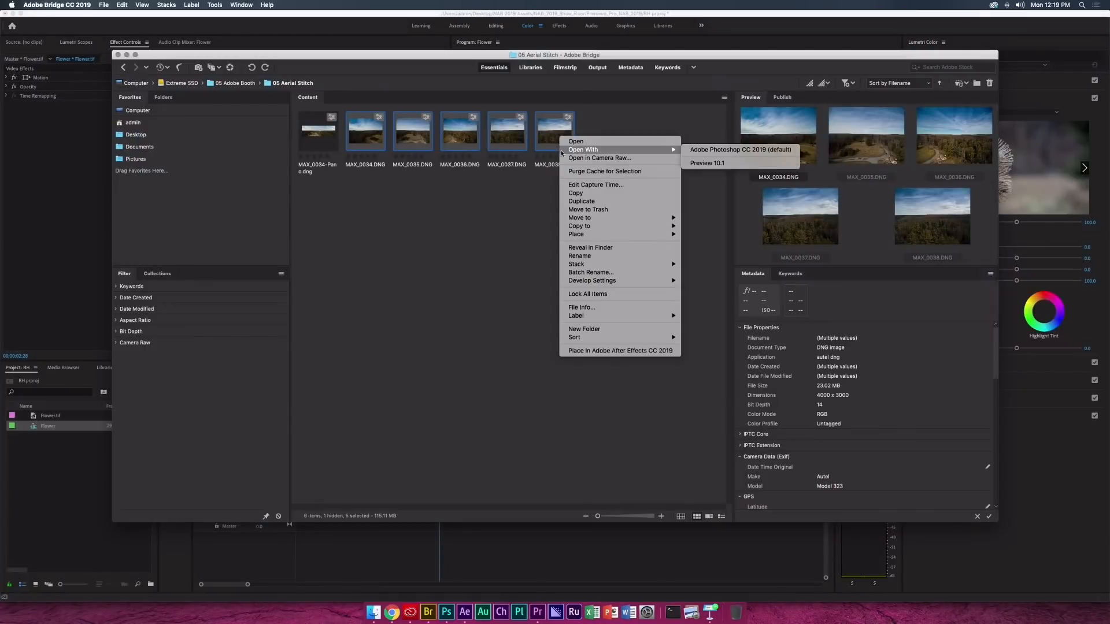
click(595, 157)
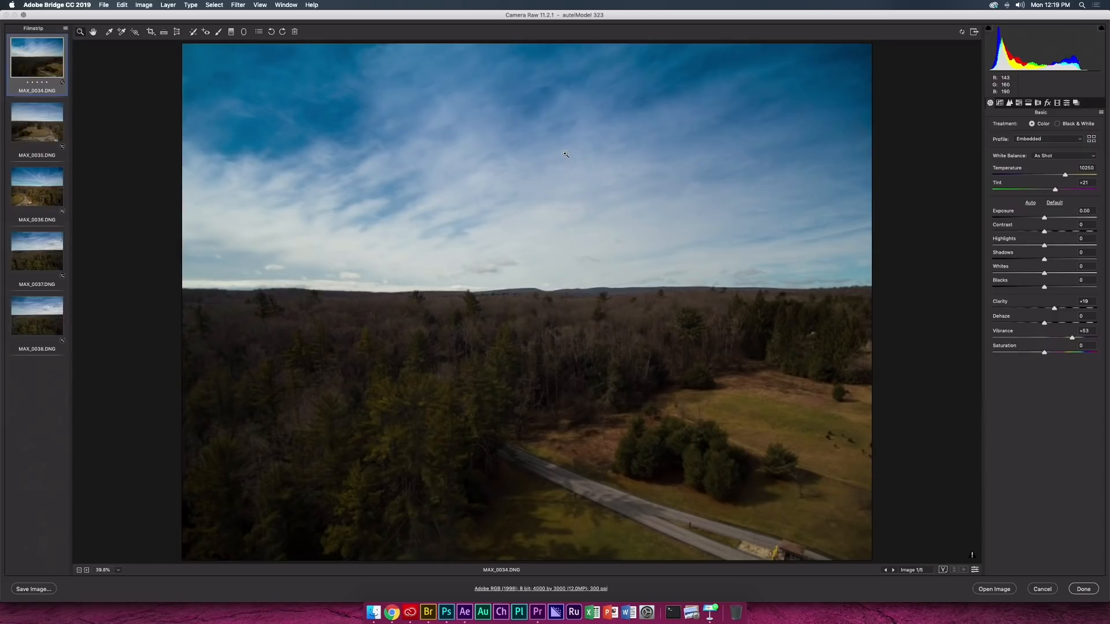
key(super+a)
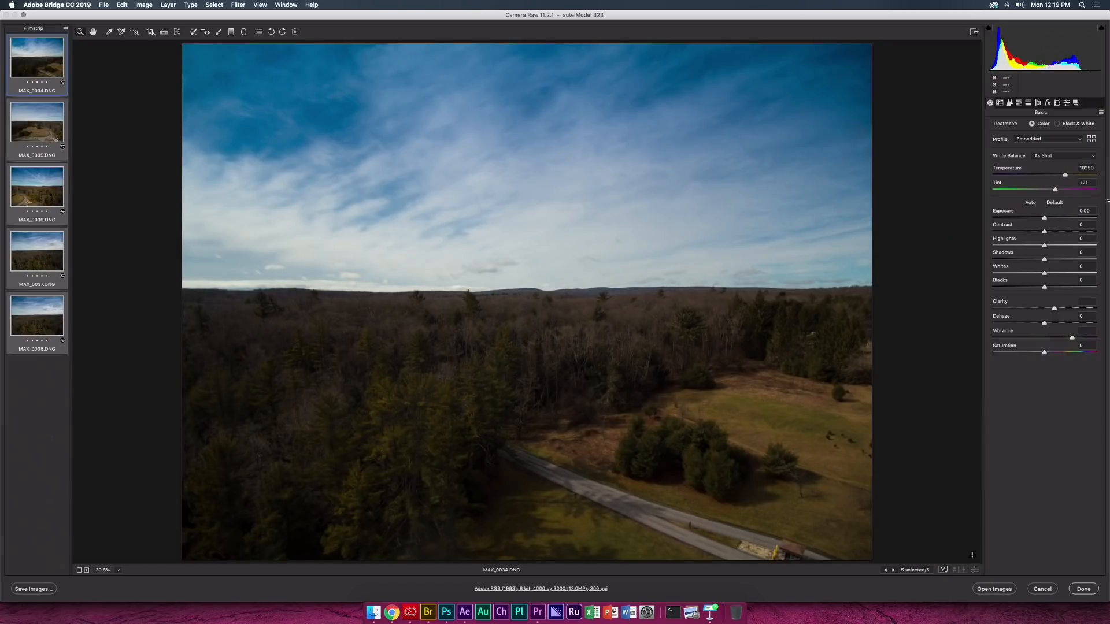
- Reset the five selected aerial photos to Camera Raw Defaults and start merging them to a panorama without lens profile corrections
click(1101, 114)
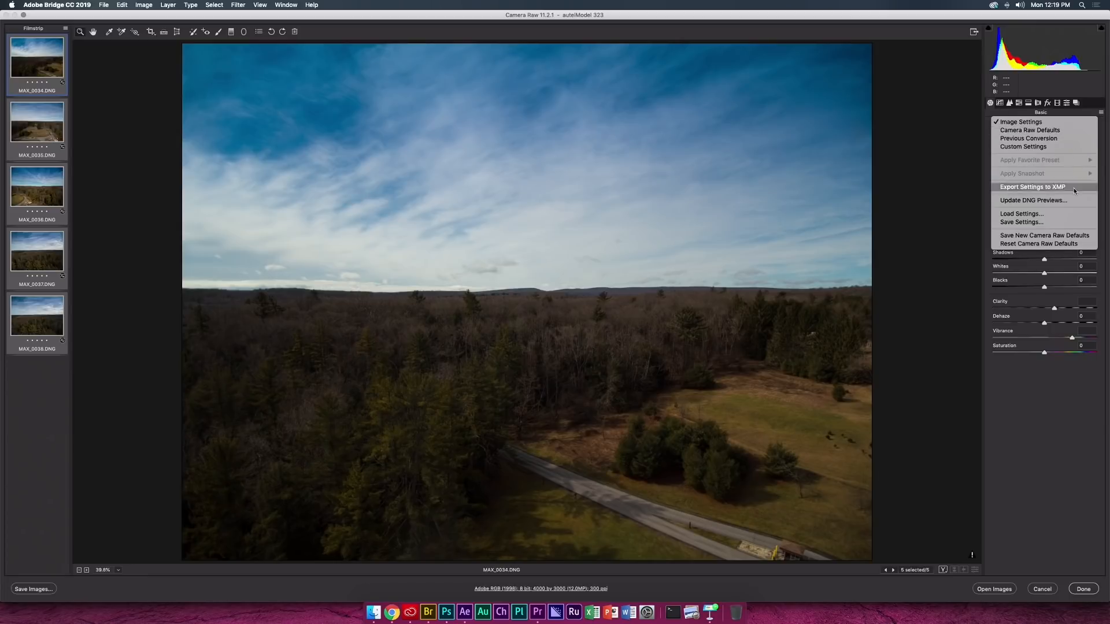
click(1030, 131)
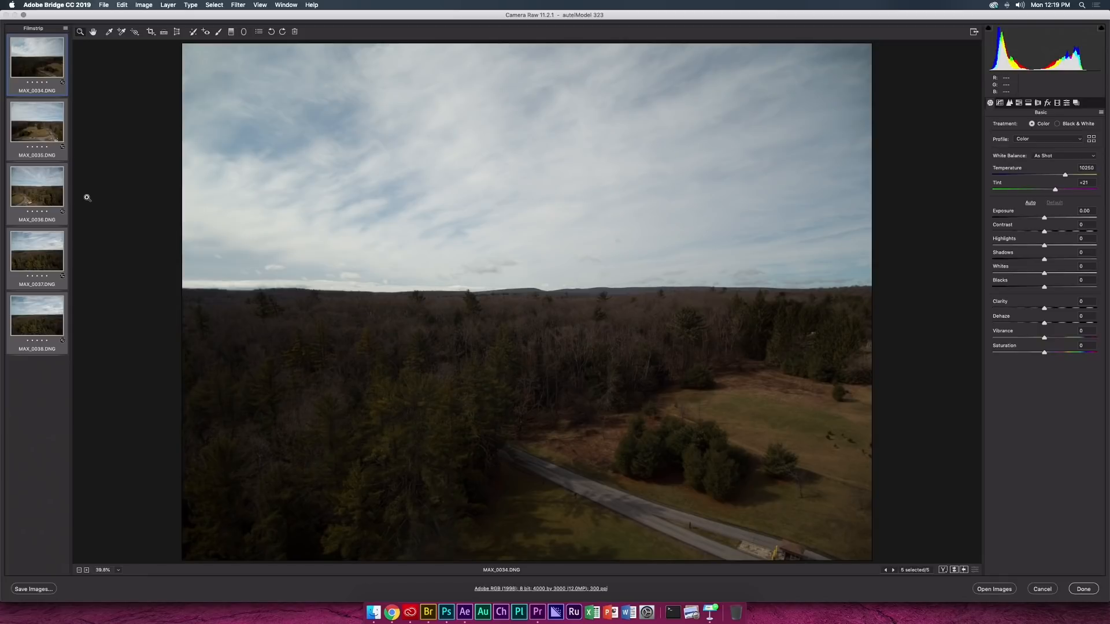
right_click(21, 54)
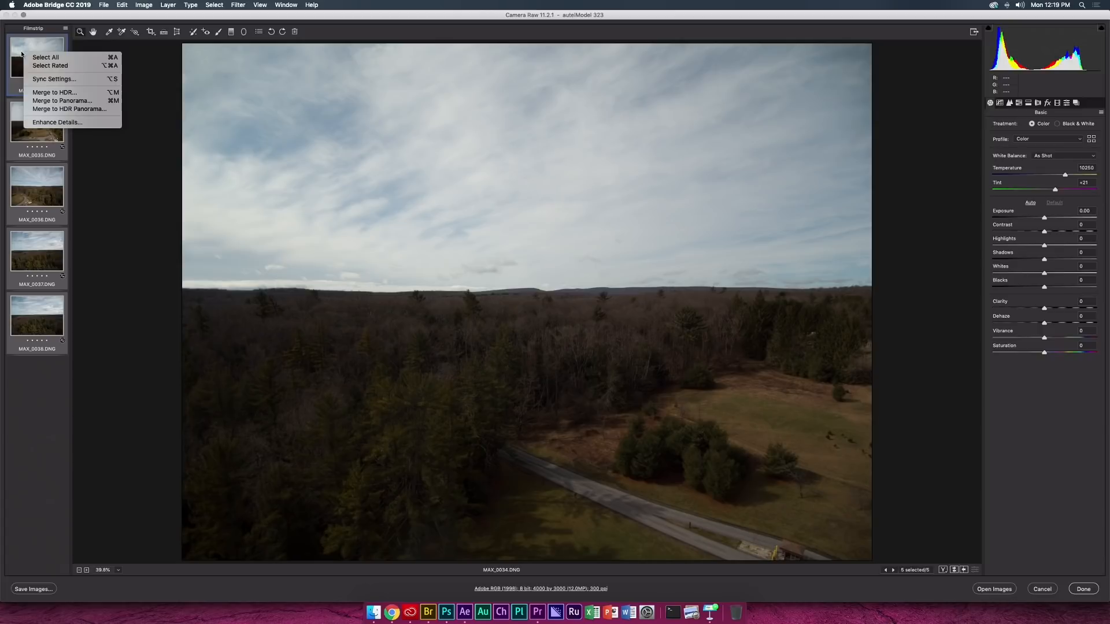
click(50, 102)
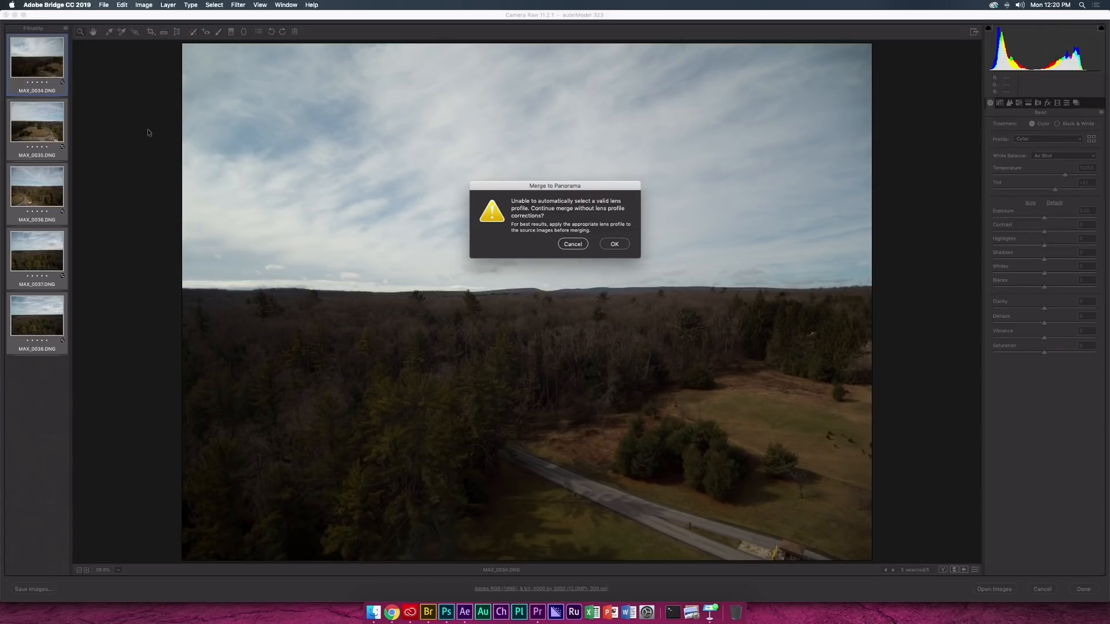
click(615, 245)
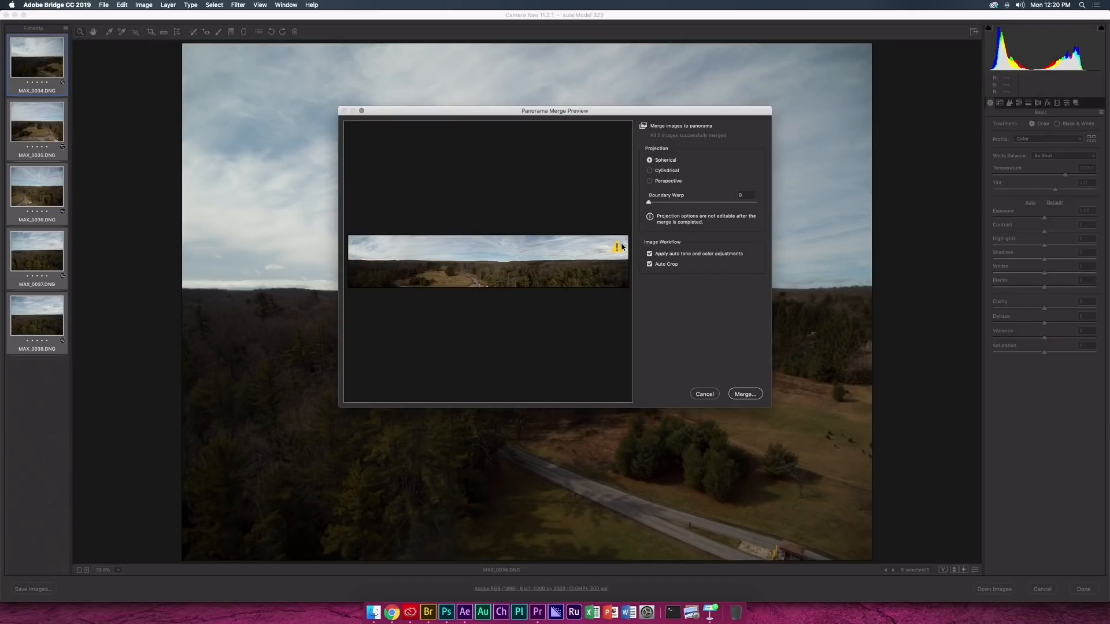
- Merge the panorama with Cylindrical projection and Boundary Warp slightly above half, saving it as MAX_0034-Pano-1.dng in 05 Aerial Stitch
click(663, 172)
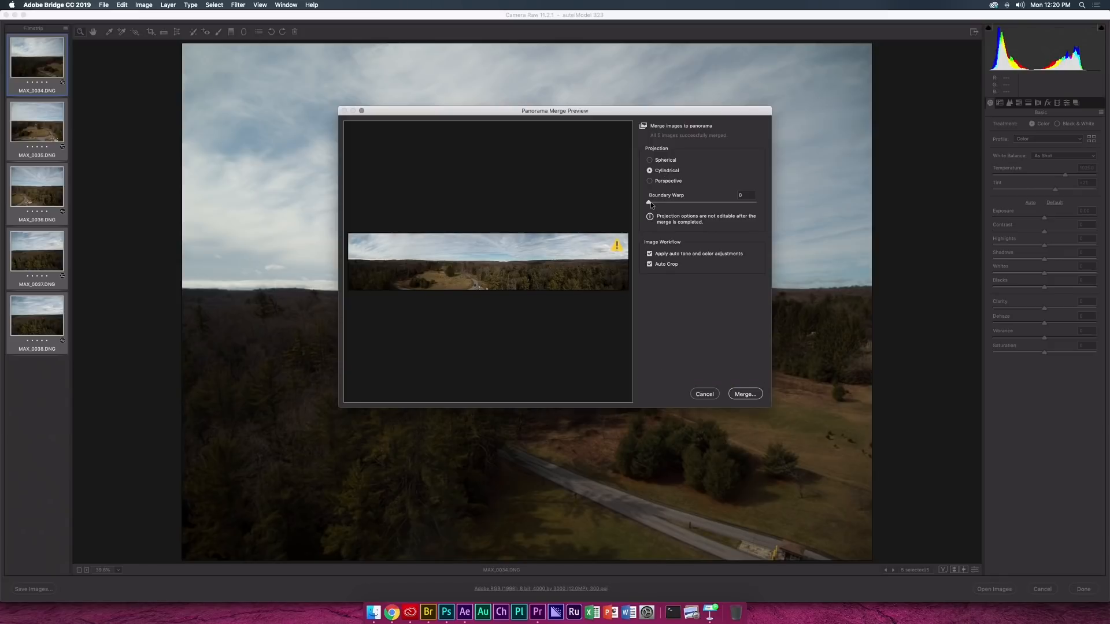
drag(654, 202, 711, 205)
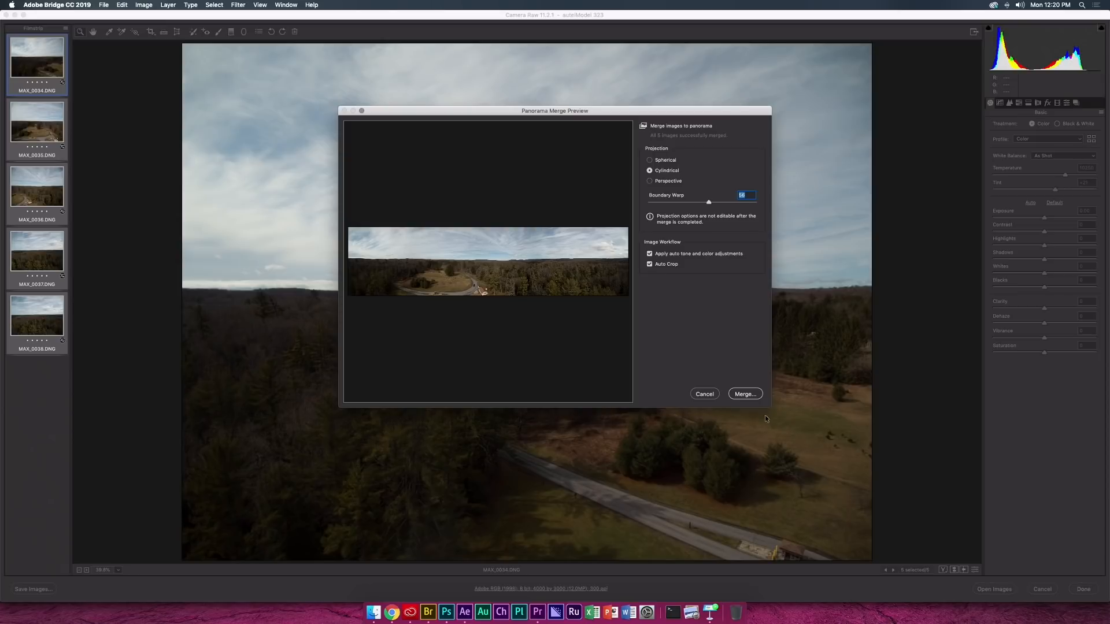
click(745, 394)
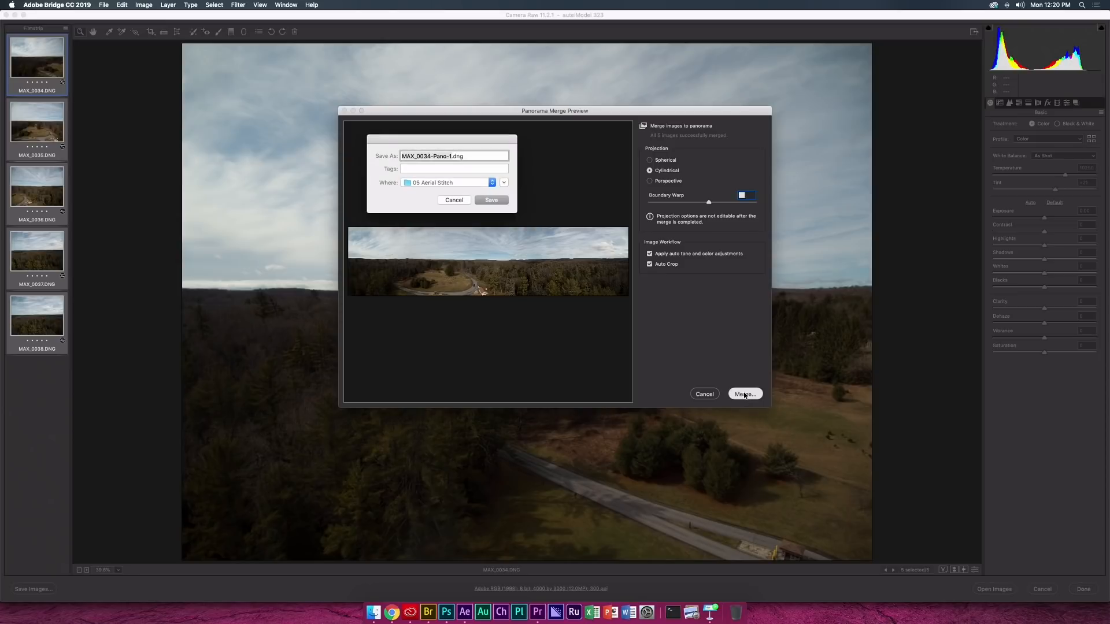
click(487, 200)
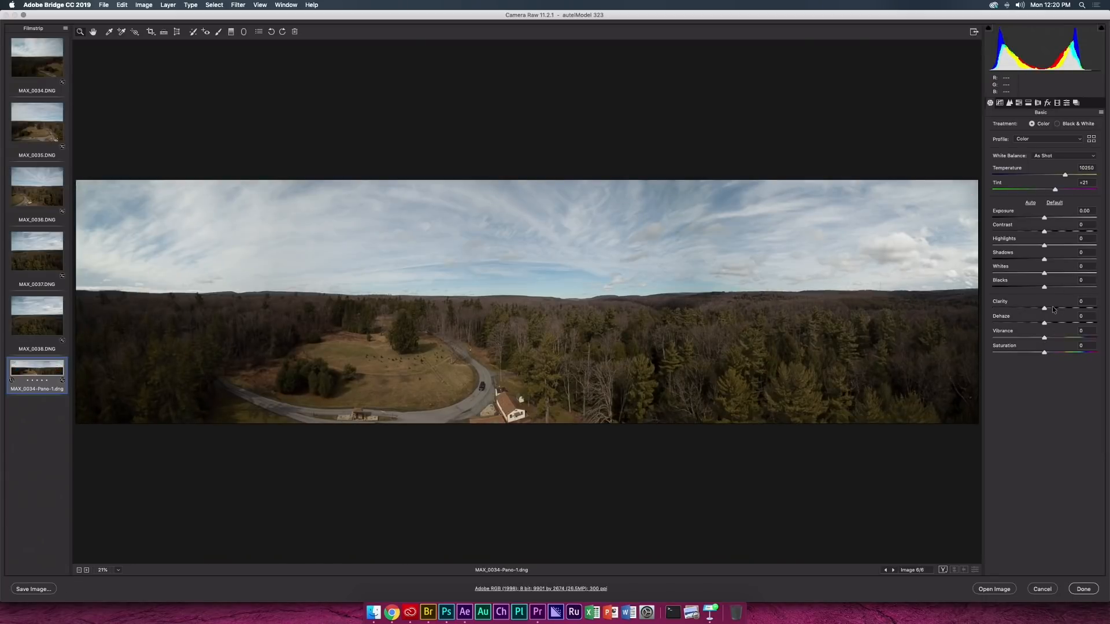
- Set the panorama's Clarity to +84, Shadows to +100 and Highlights to -100
drag(1053, 310, 1088, 308)
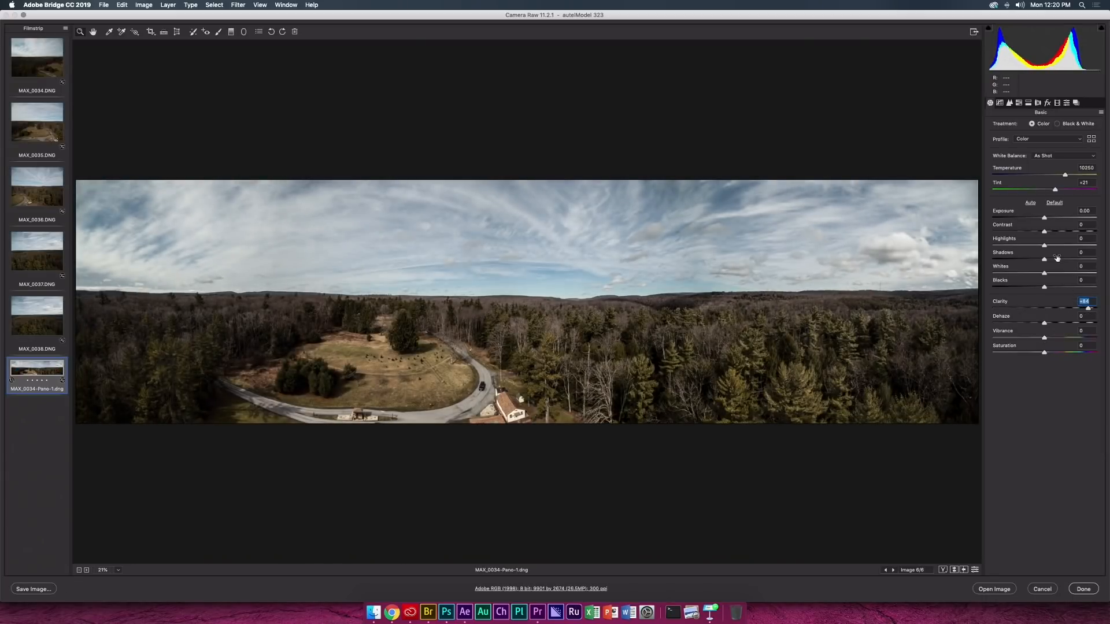
drag(1051, 261, 989, 247)
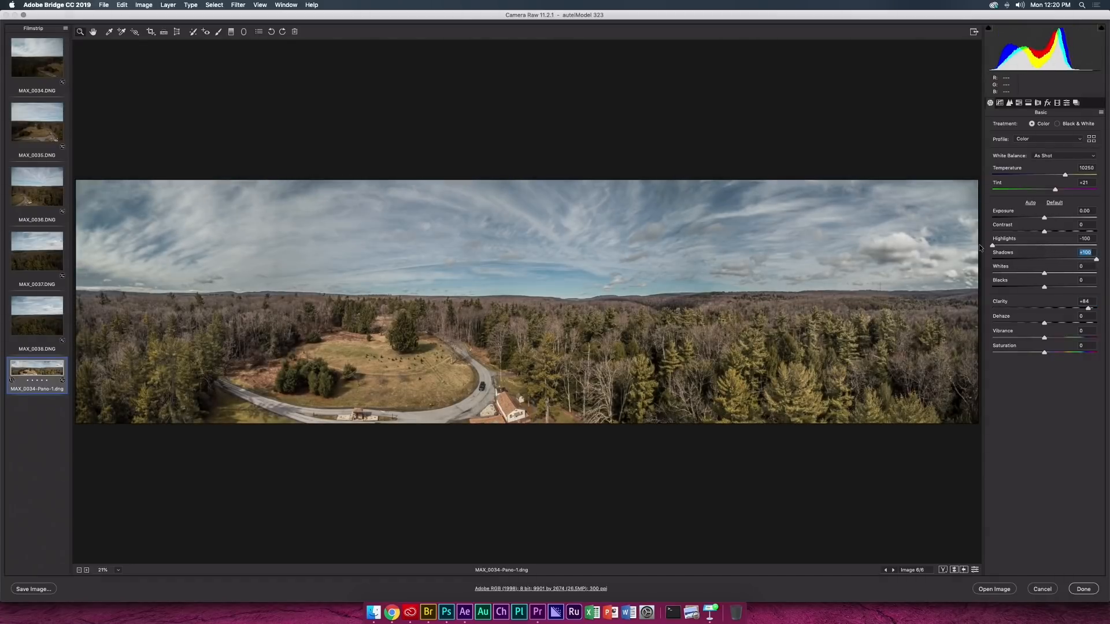
- Add a graduated filter over the sky down to the horizon, with Temperature about -49 and Dehaze about +23
click(231, 32)
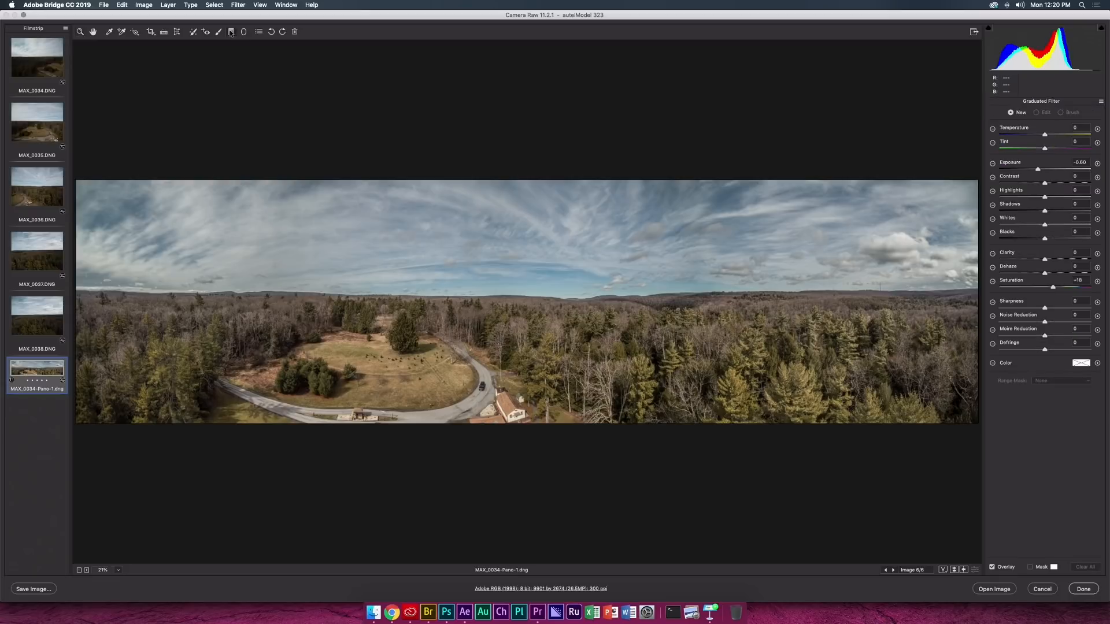
drag(531, 182, 528, 304)
drag(526, 300, 531, 301)
drag(1045, 136, 1022, 137)
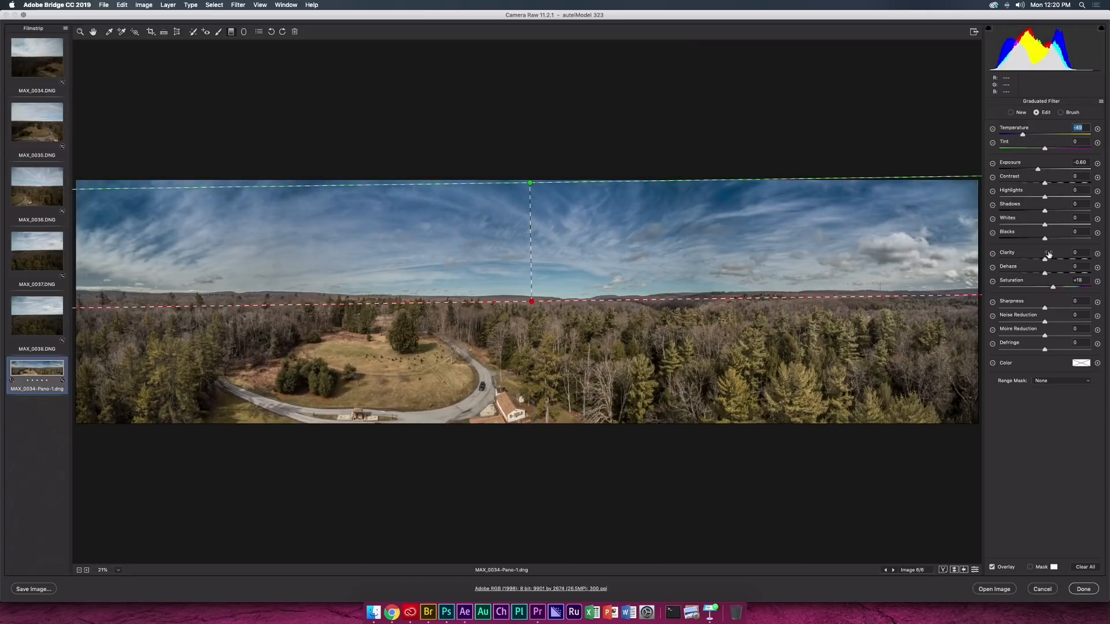
drag(1045, 273, 1055, 274)
- Add a second graduated filter from the lower edge up to the horizon, with Temperature +44 and Exposure -0.20
drag(591, 426, 589, 306)
drag(1024, 135, 1064, 135)
click(1043, 169)
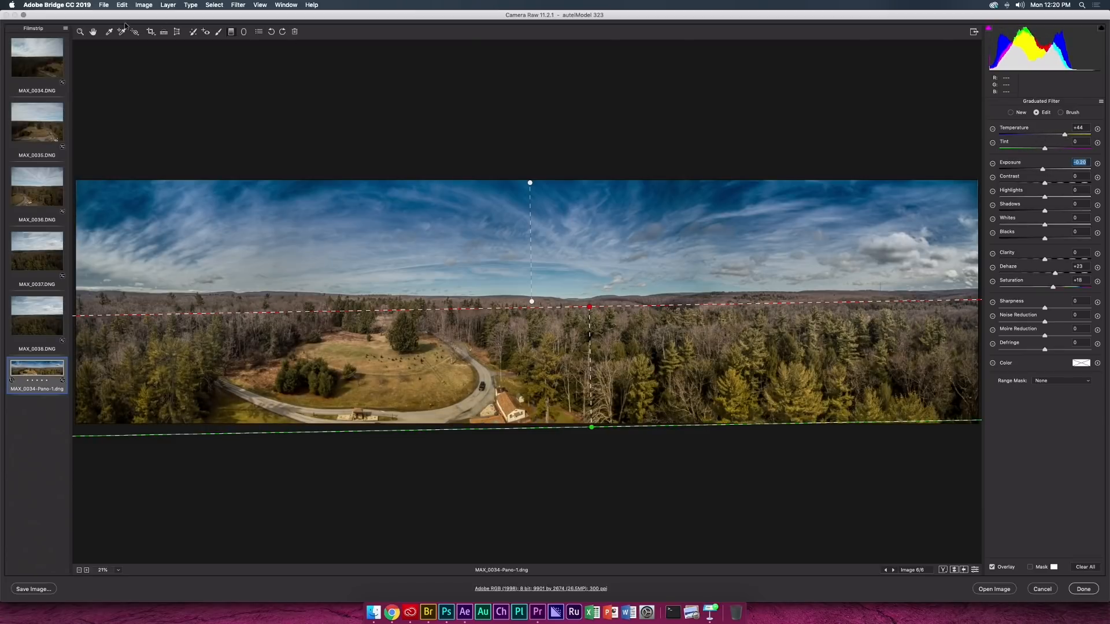
click(94, 32)
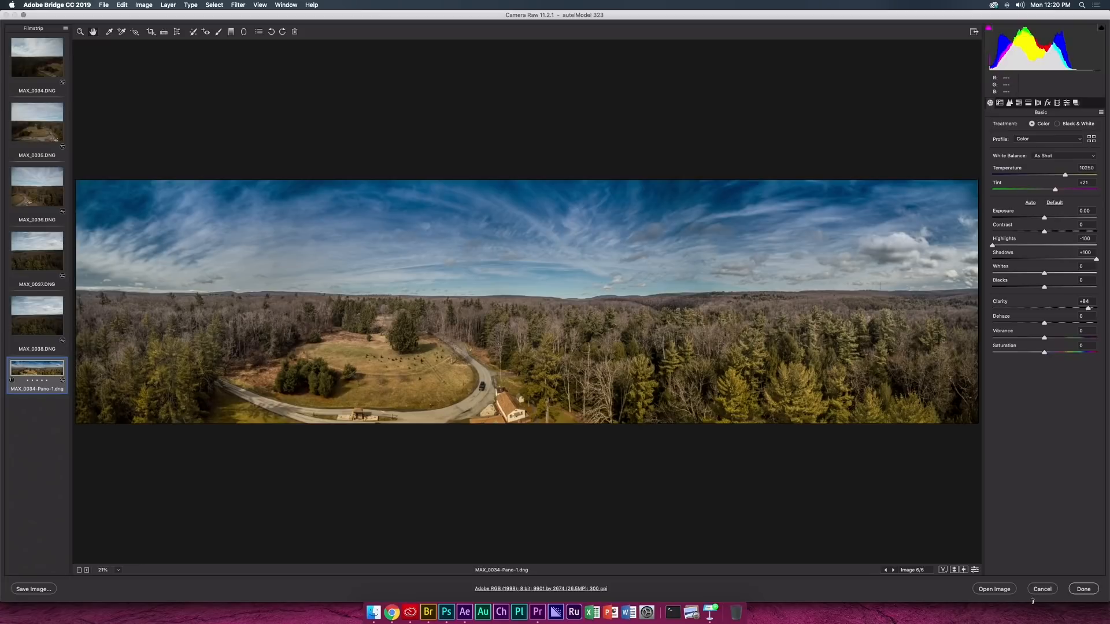
- Compare the panorama before and after the edits, cycling from the side-by-side view to the stacked view
click(943, 570)
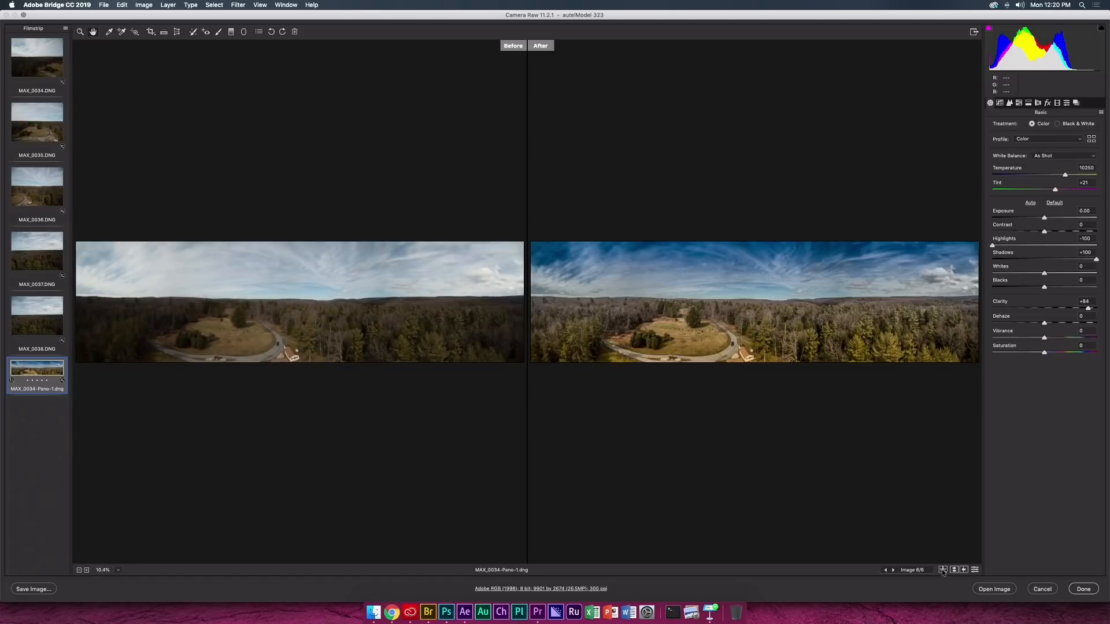
click(943, 571)
click(943, 571)
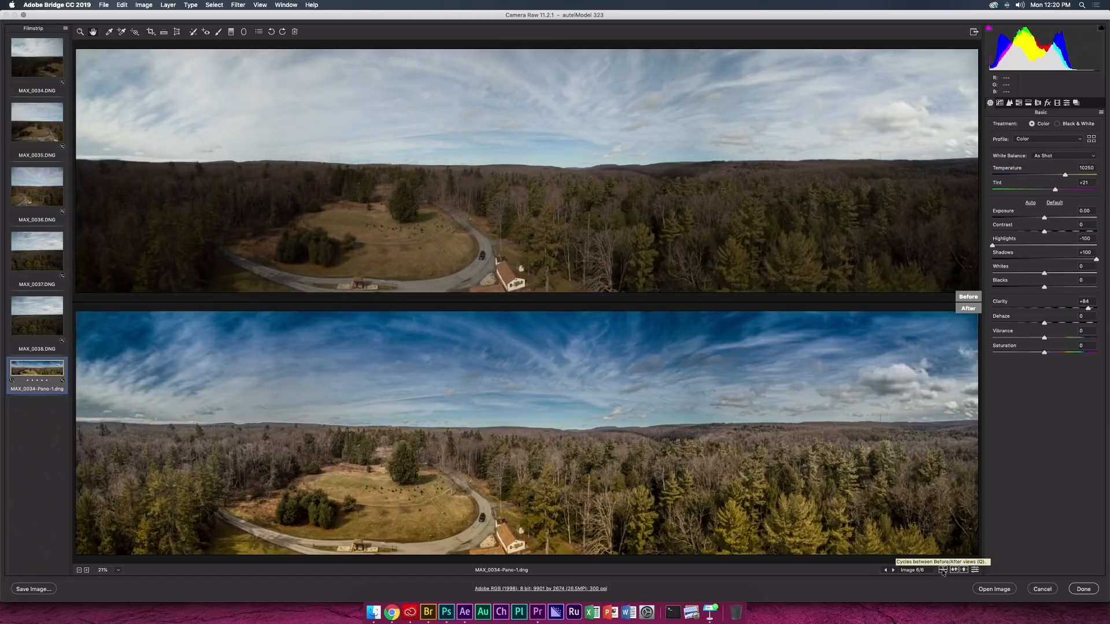
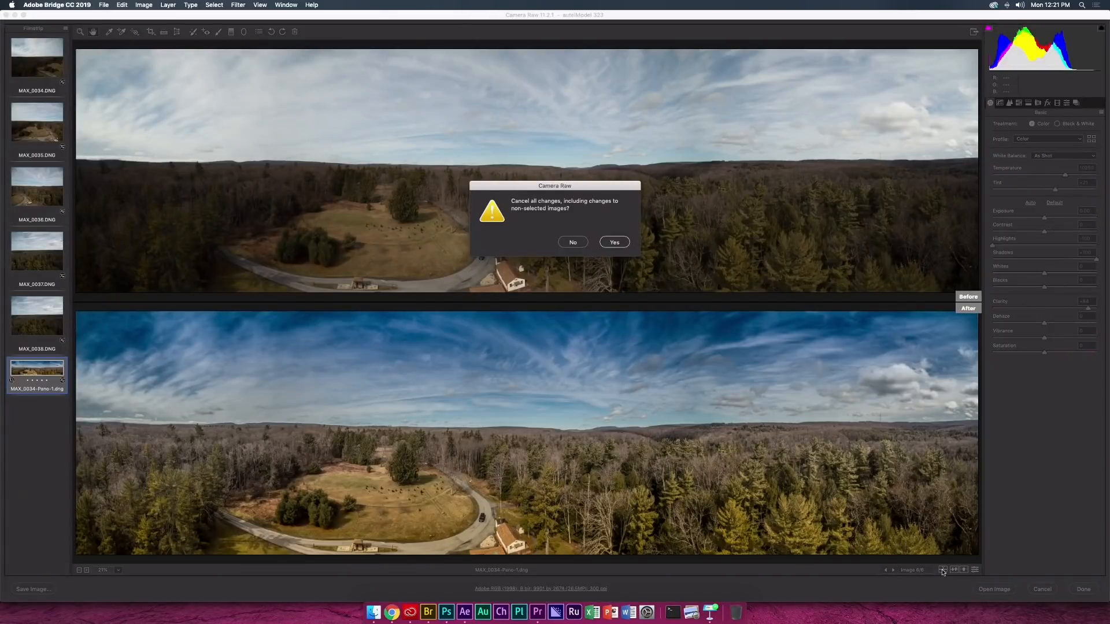
- Discard the Camera Raw changes and open the 06 3D LUTs & Gradient Maps folder in Adobe Bridge
key(Return)
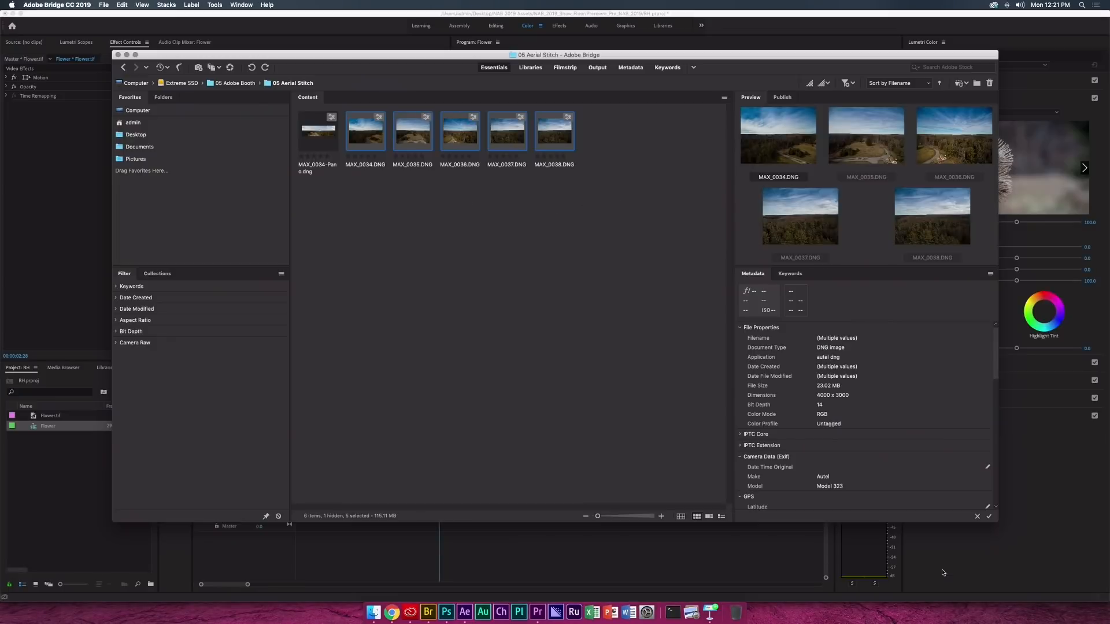
key(super+Up)
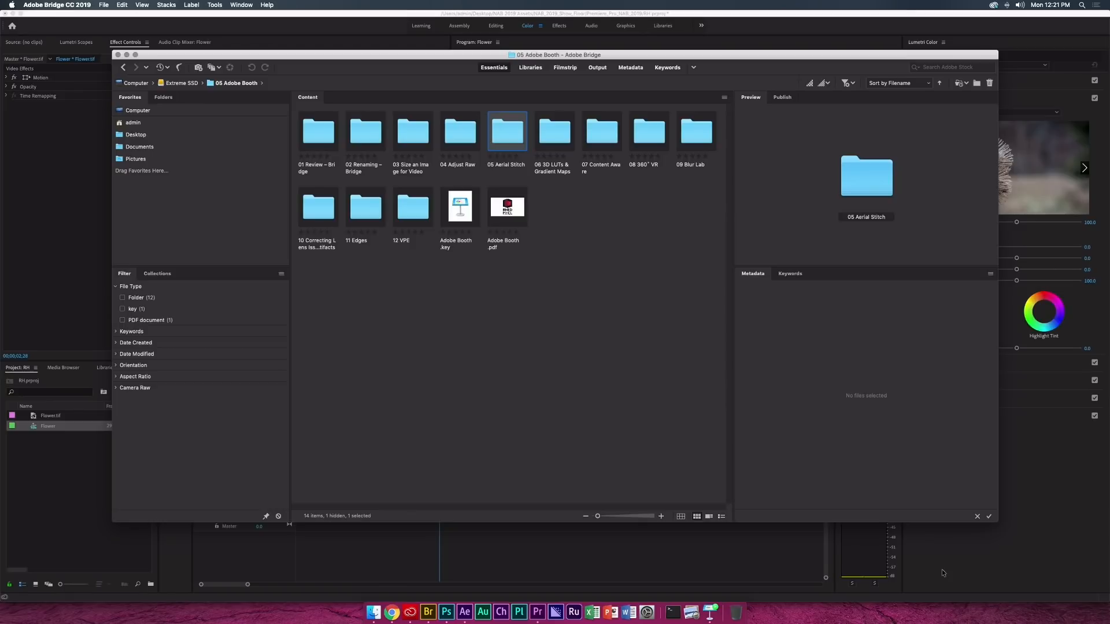
key(Right)
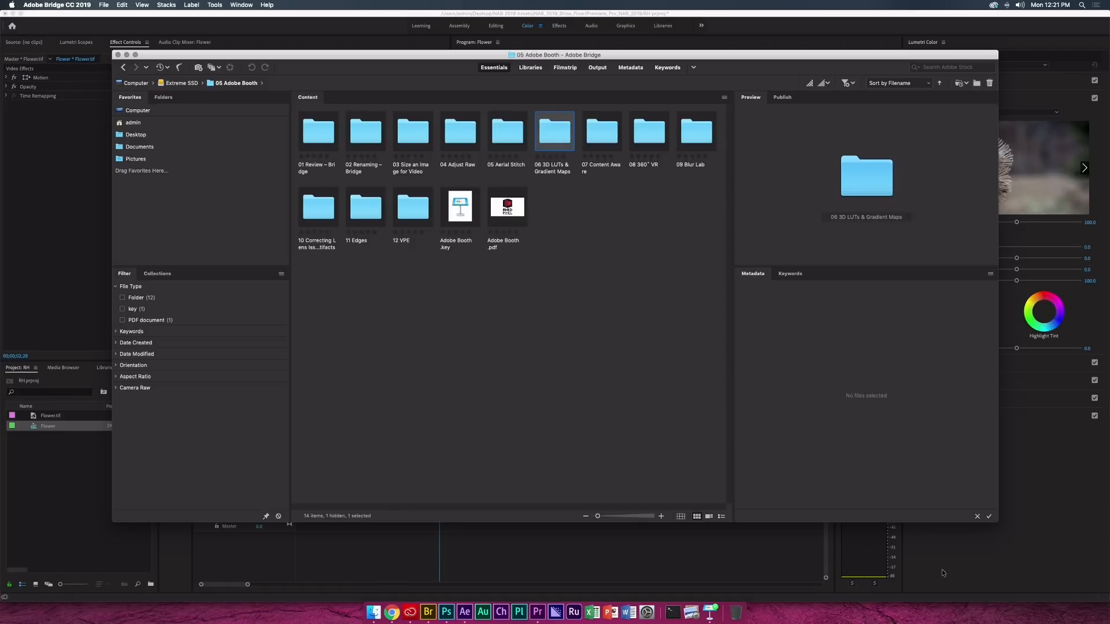
key(super+Down)
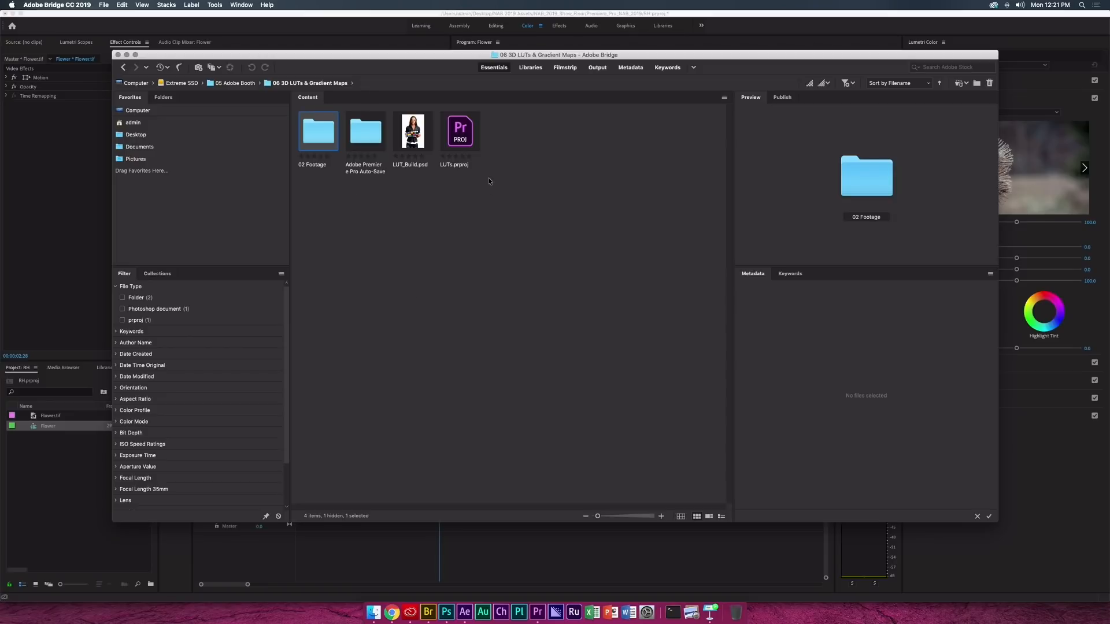
- Open LUTs.prproj in Premiere Pro and move the playhead to 00:00:02:10 in the sunset clip VSU111.mov
click(463, 127)
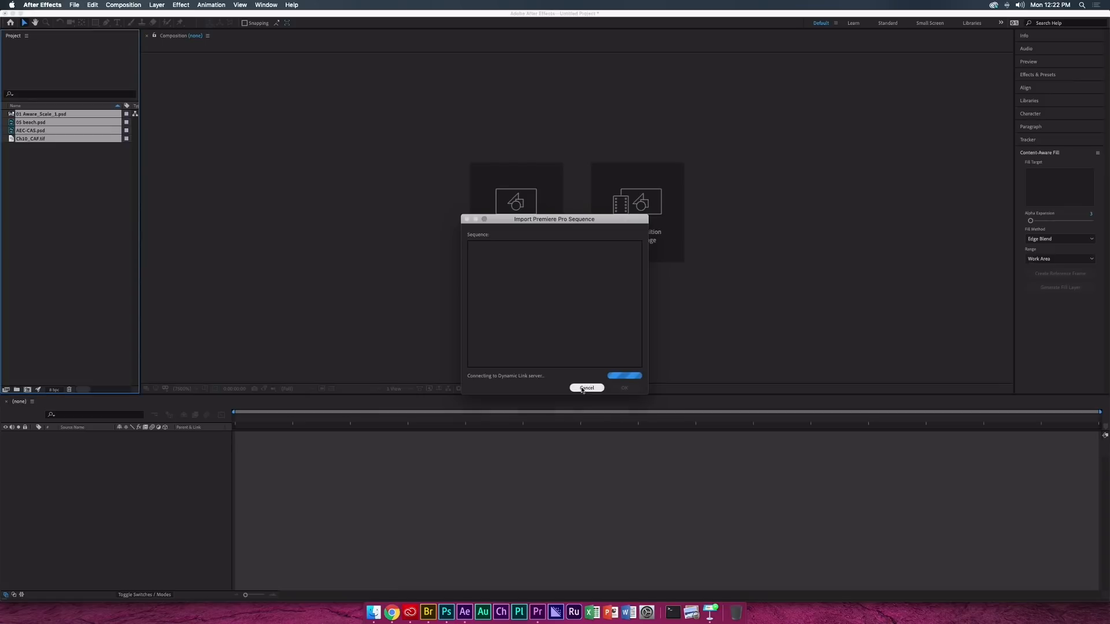
key(super+Tab)
key(super+Tab)
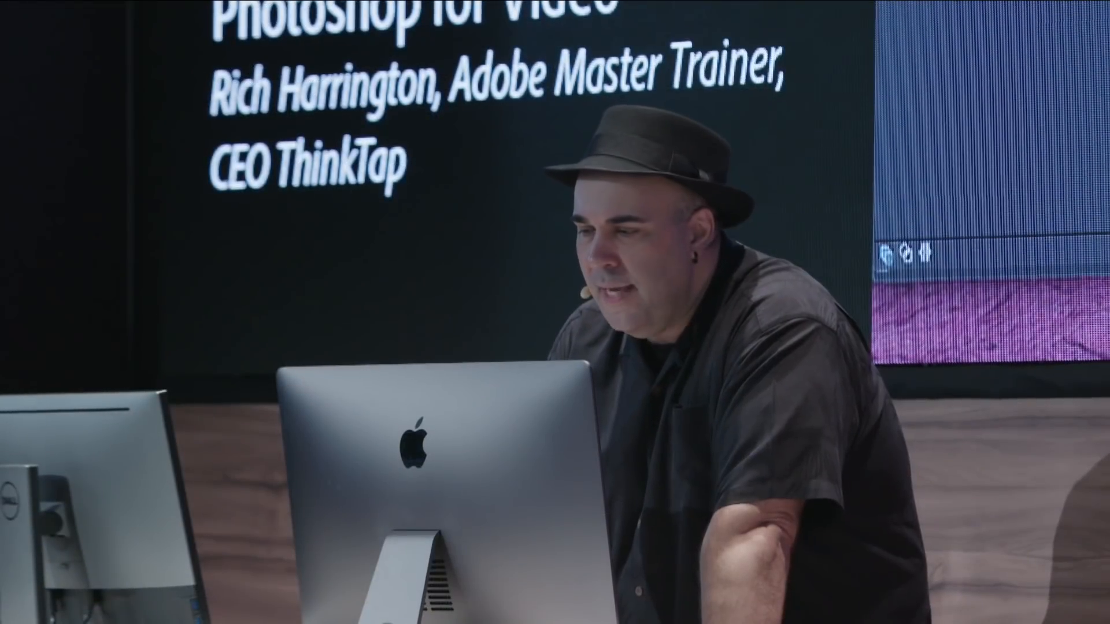
key(super+Tab)
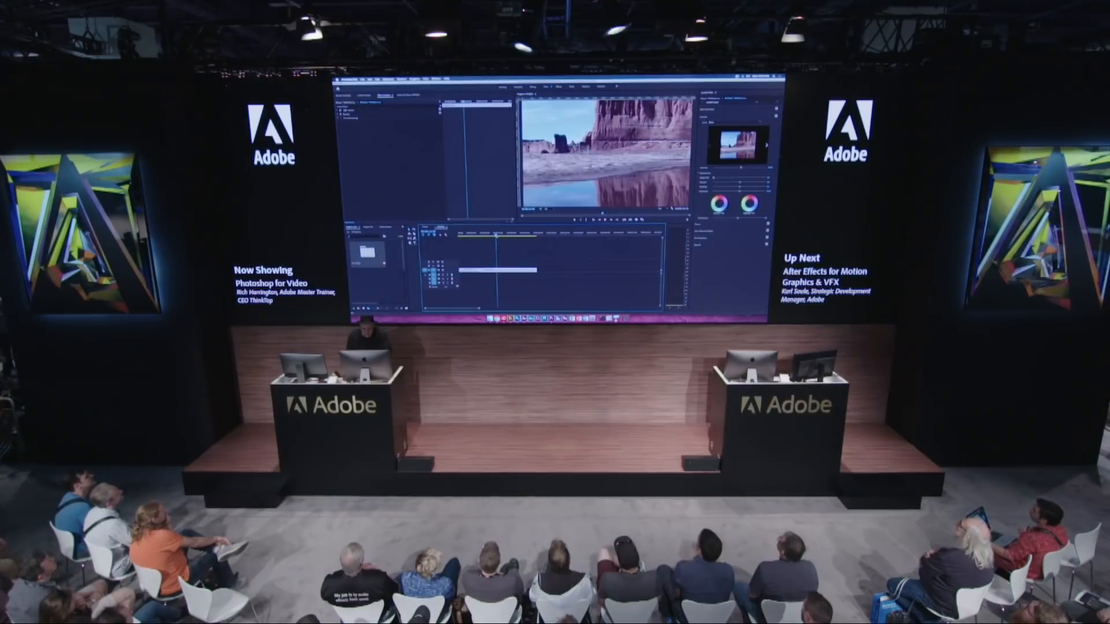
drag(496, 236, 467, 235)
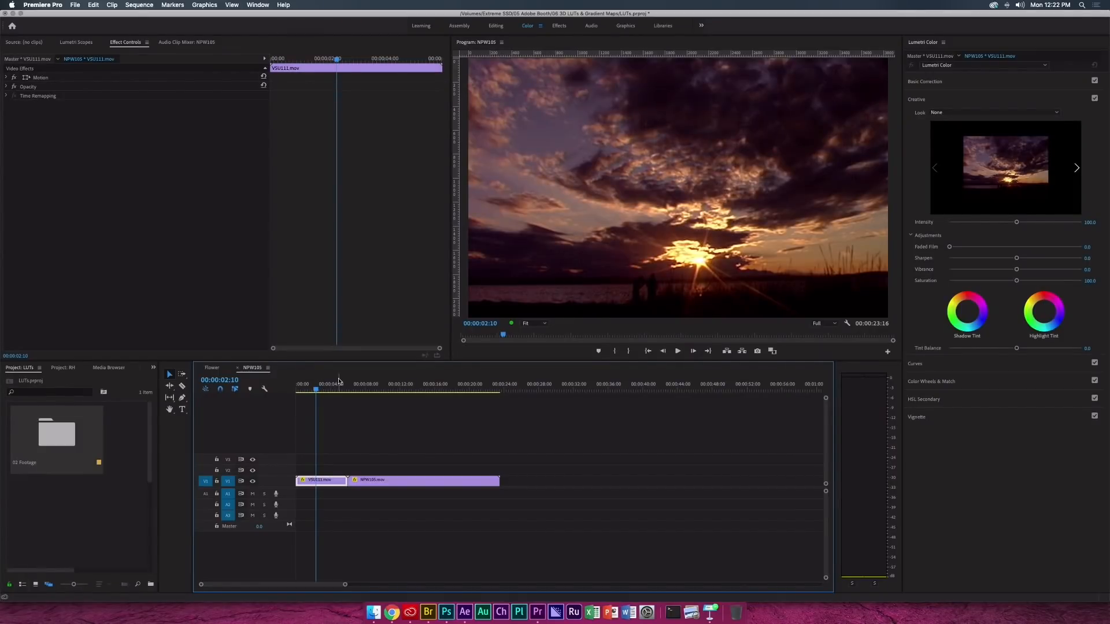
- Export the current sunset frame as a TIFF still to the Desktop
click(758, 352)
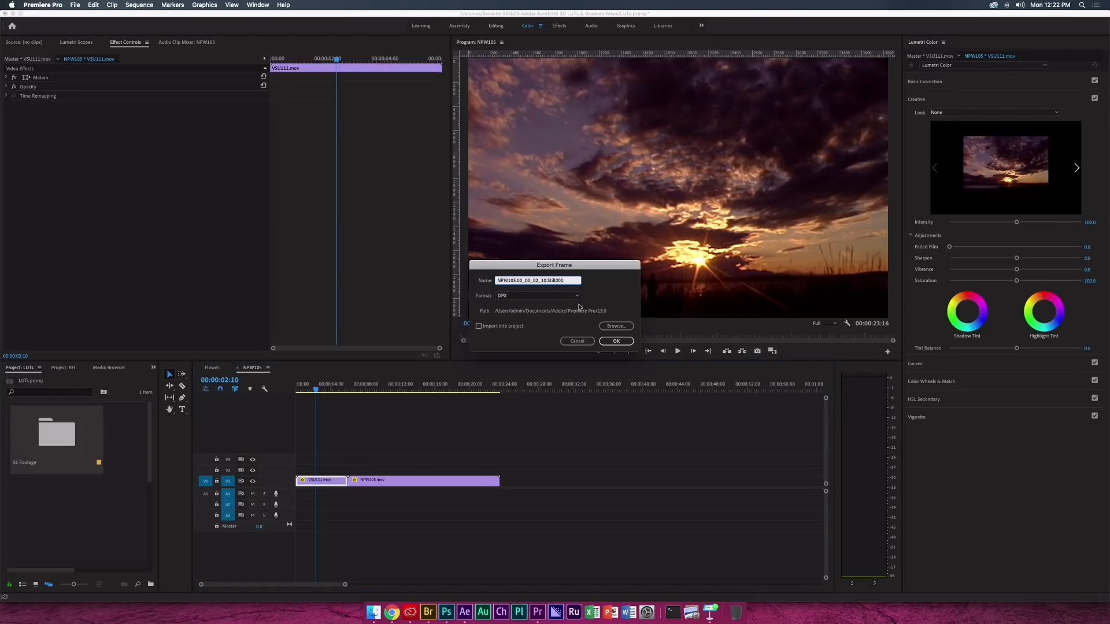
click(548, 298)
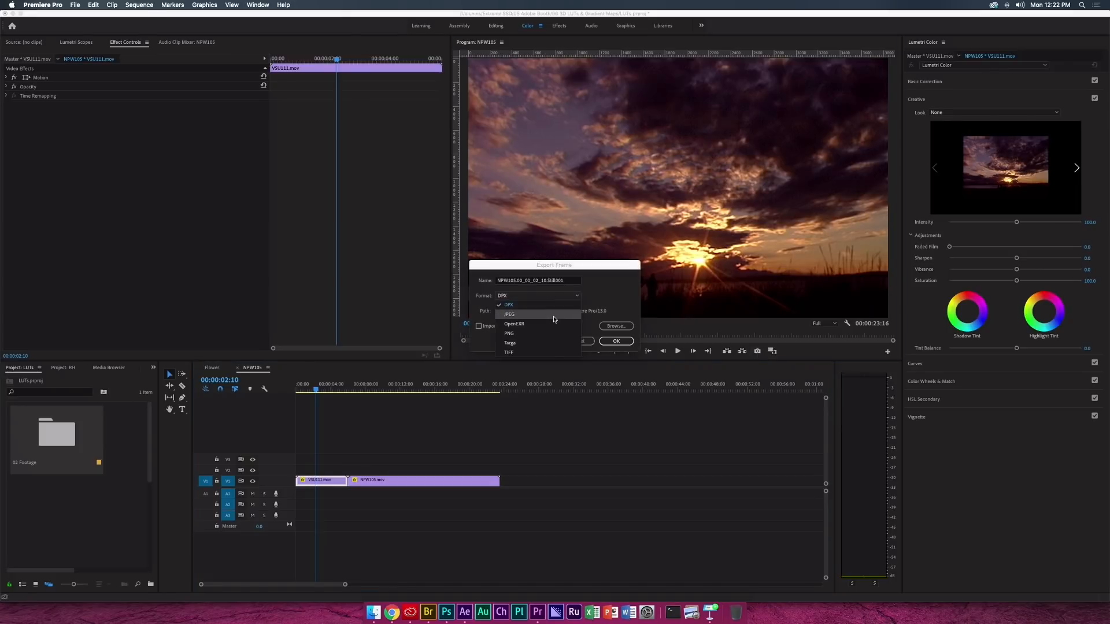
click(555, 352)
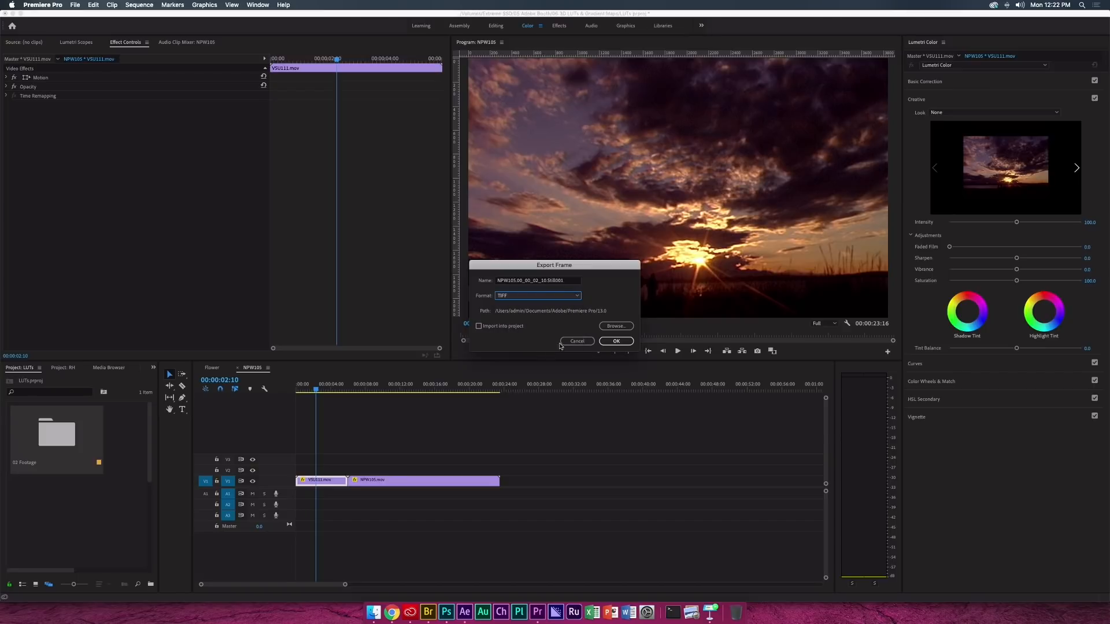
click(616, 326)
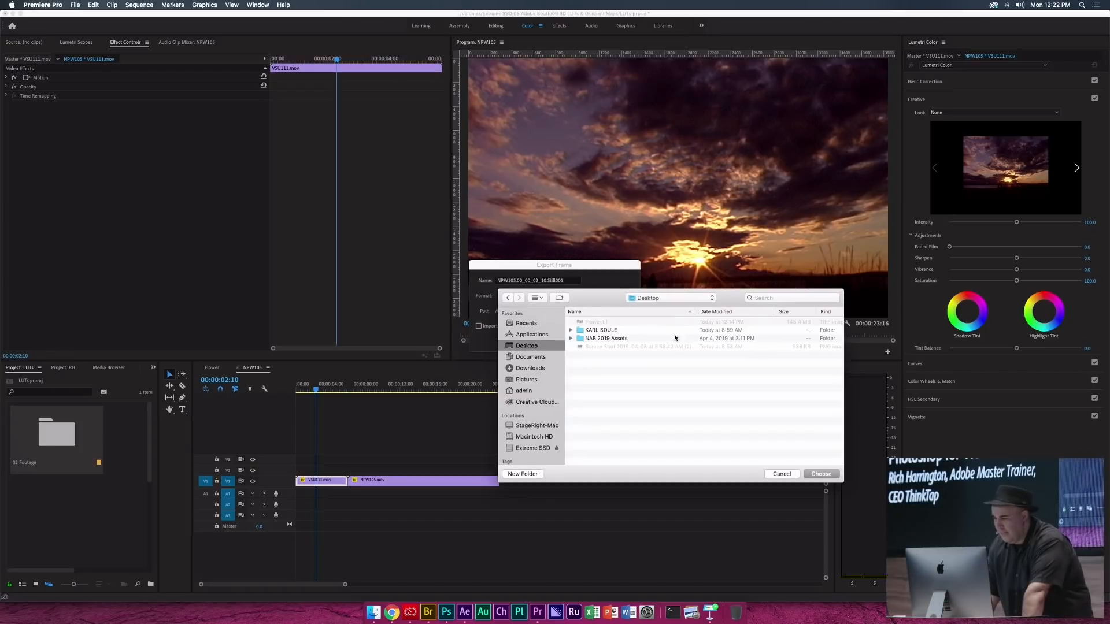
key(Return)
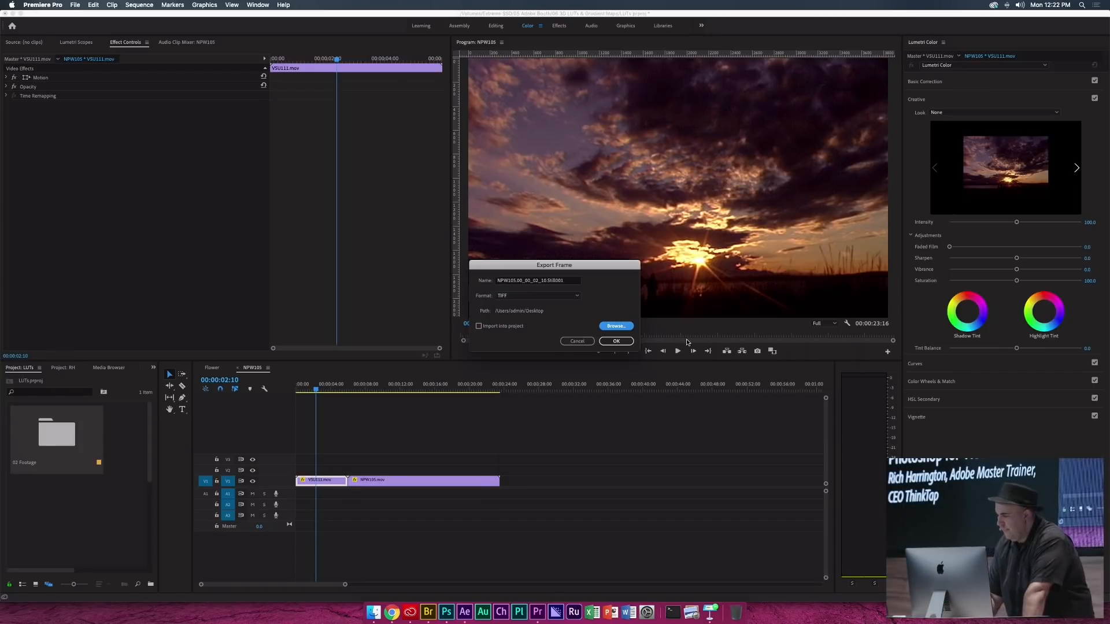
click(628, 341)
- Switch to Photoshop, discard the pending Camera Raw changes and open the exported sunset TIFF from the Desktop
key(super+Tab)
key(super+Tab)
key(super+Tab)
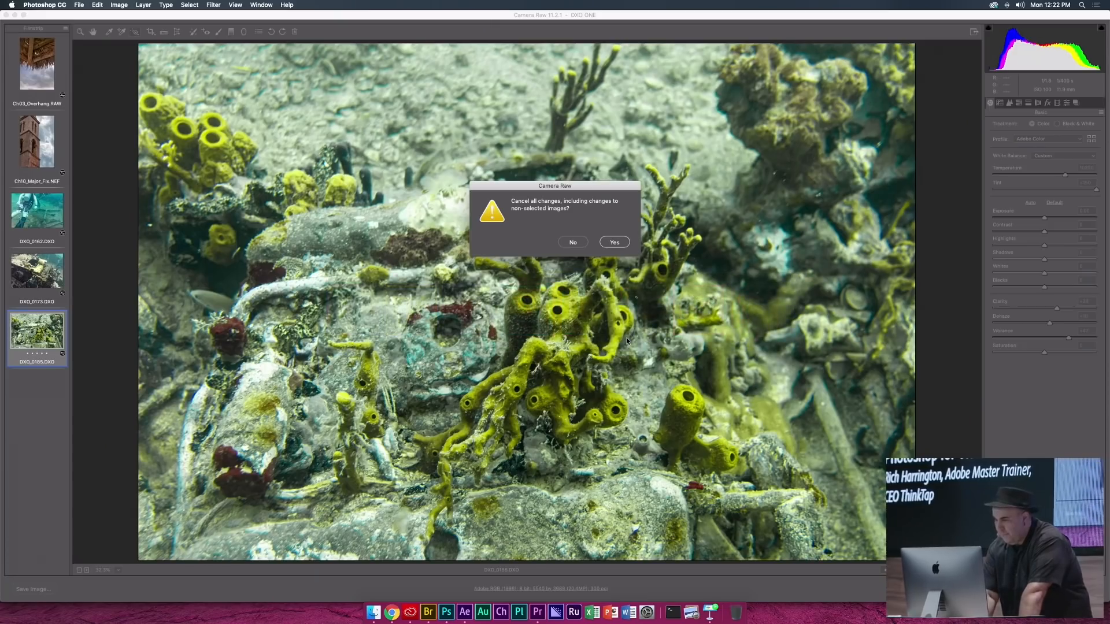
key(Escape)
key(Escape)
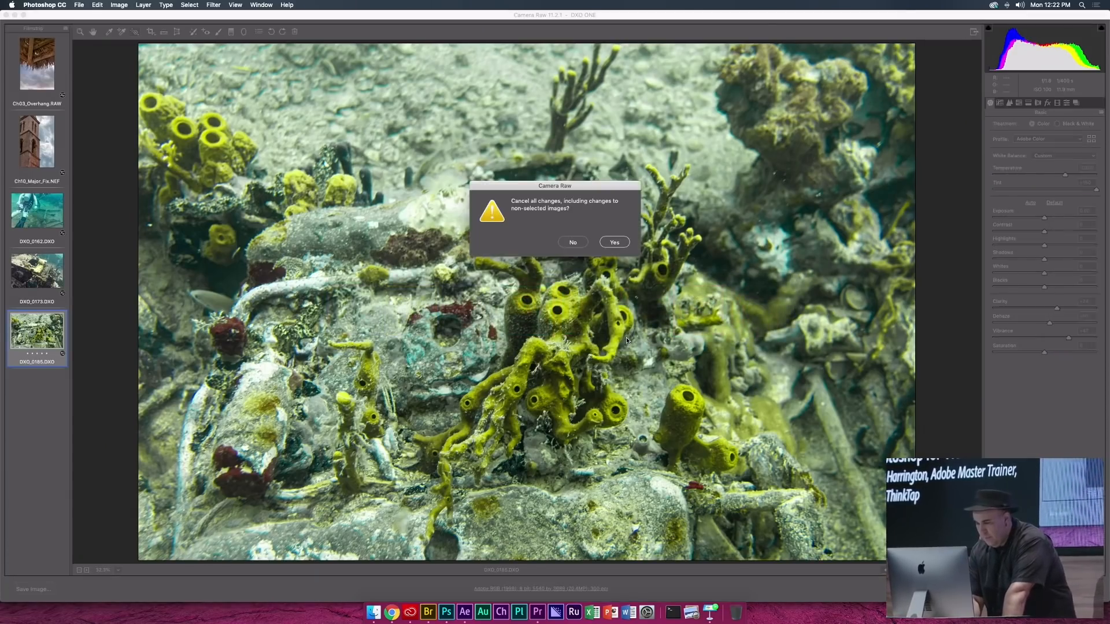
key(Return)
key(super+o)
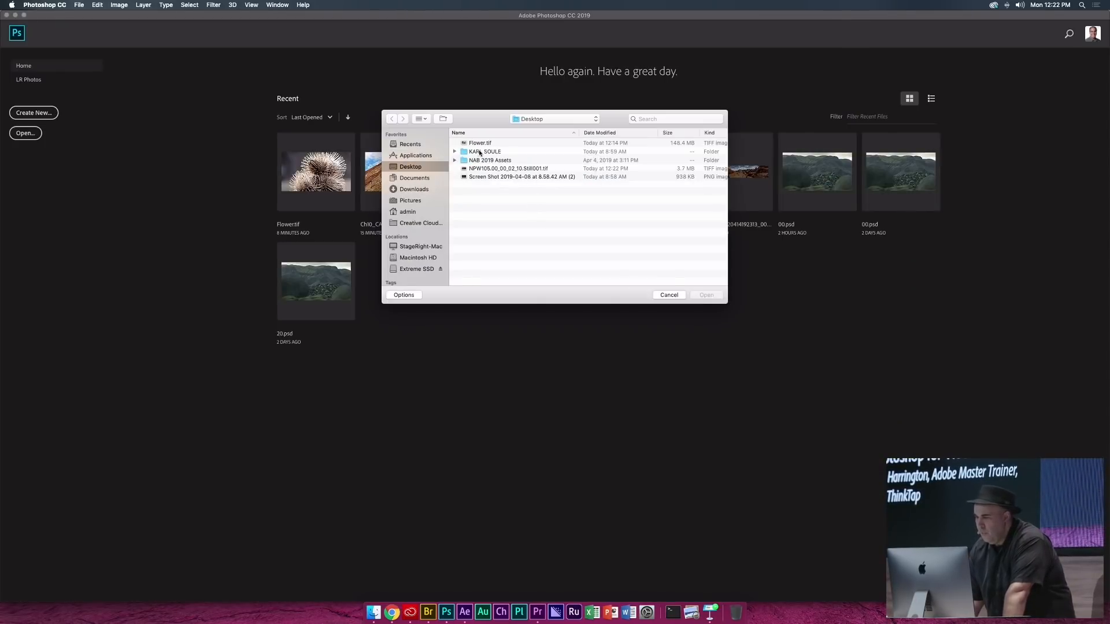
double_click(482, 171)
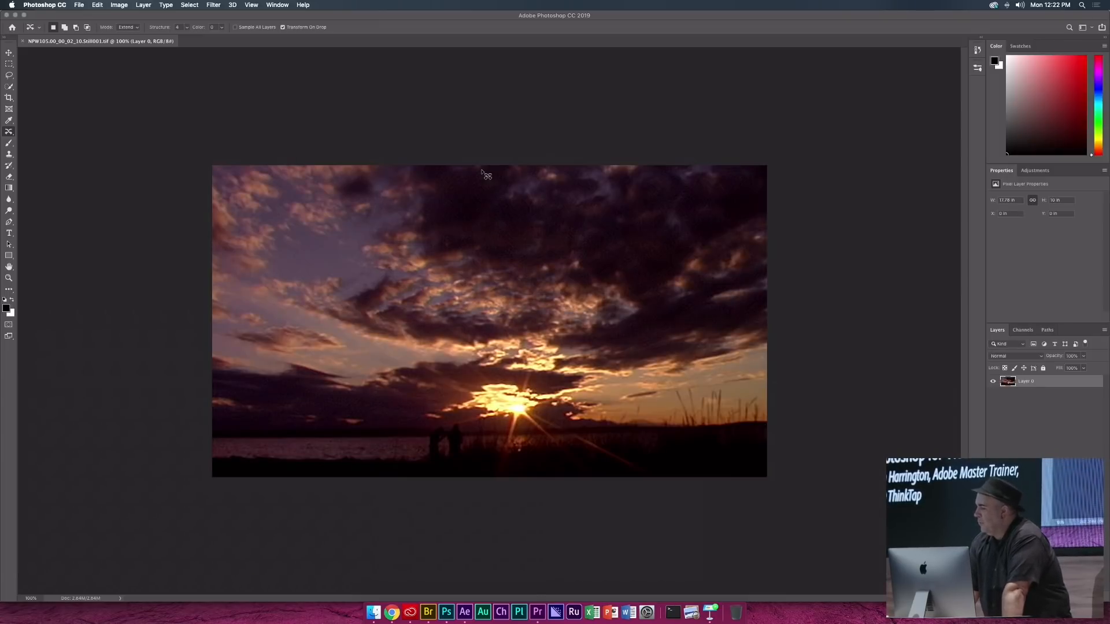
- Flatten the sunset still and add a Curves adjustment layer above it
click(144, 5)
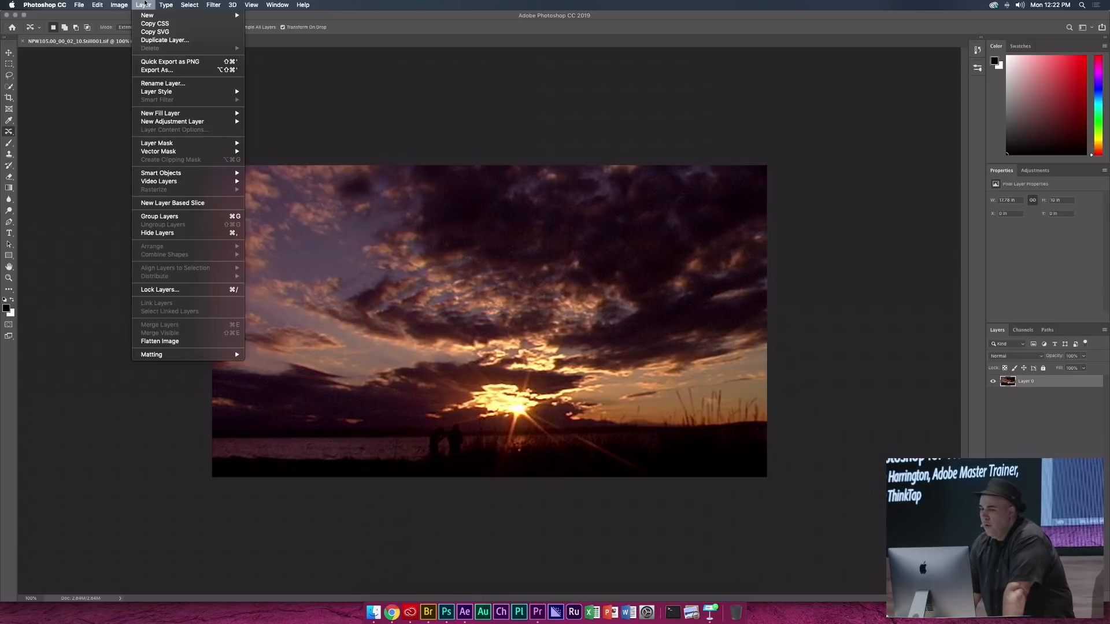
click(193, 345)
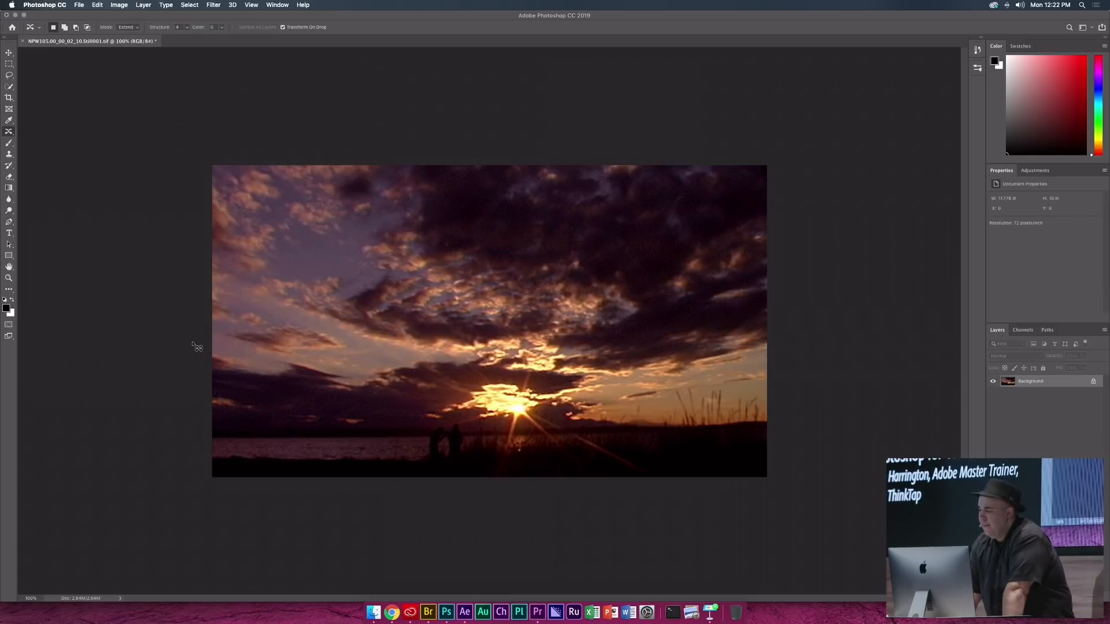
click(1033, 171)
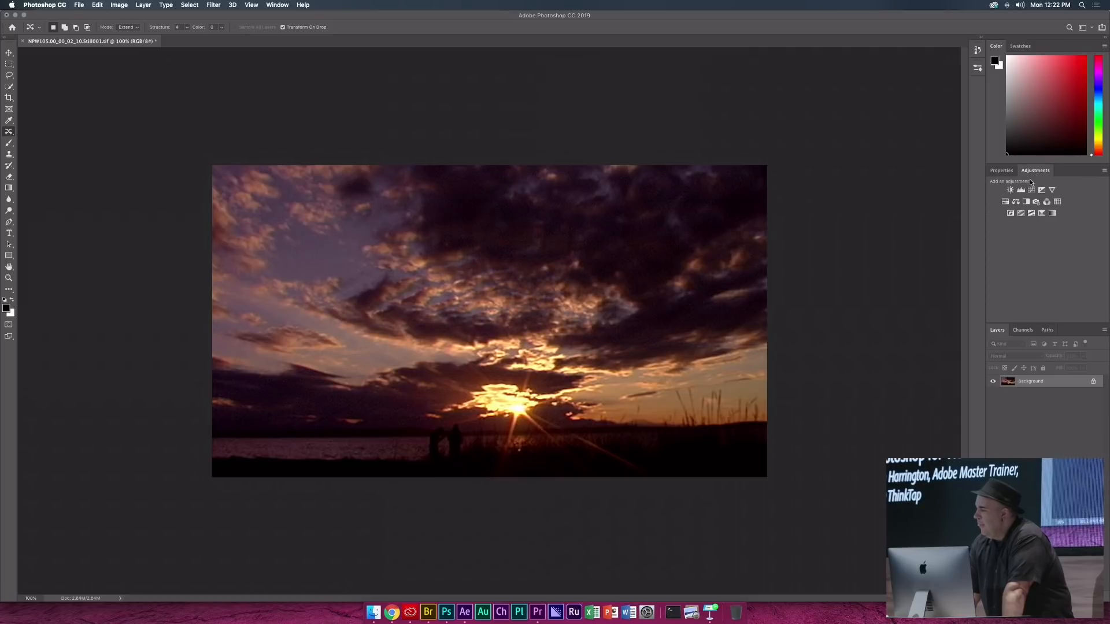
click(1031, 190)
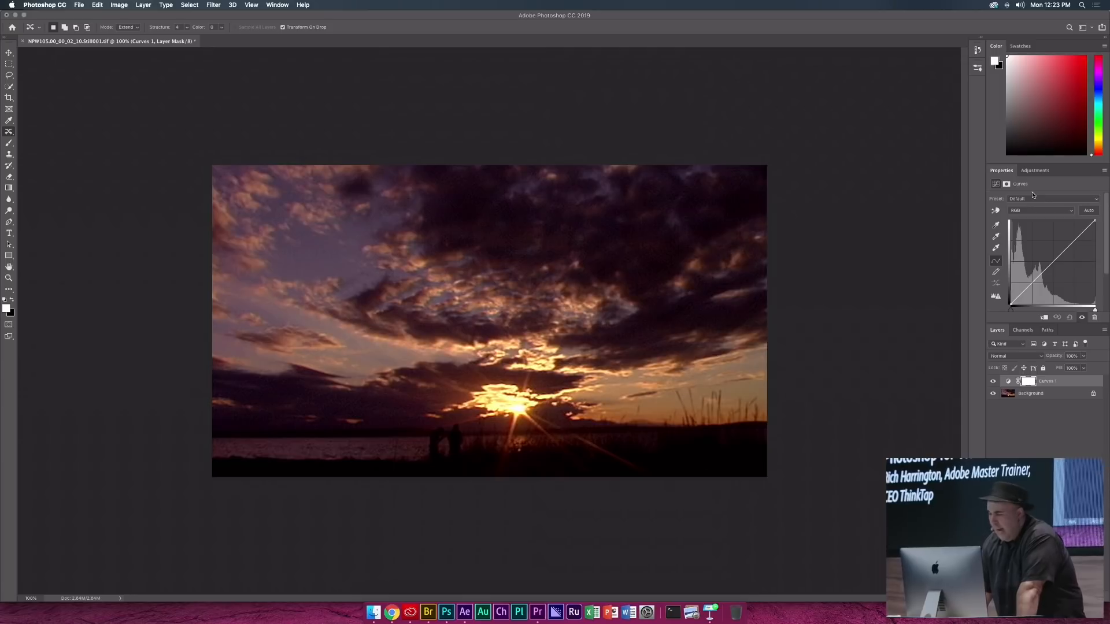
- Auto-correct the Curves adjustment using the Enhance Per Channel Contrast algorithm with Snap Neutral Midtones enabled
alt+click(1087, 211)
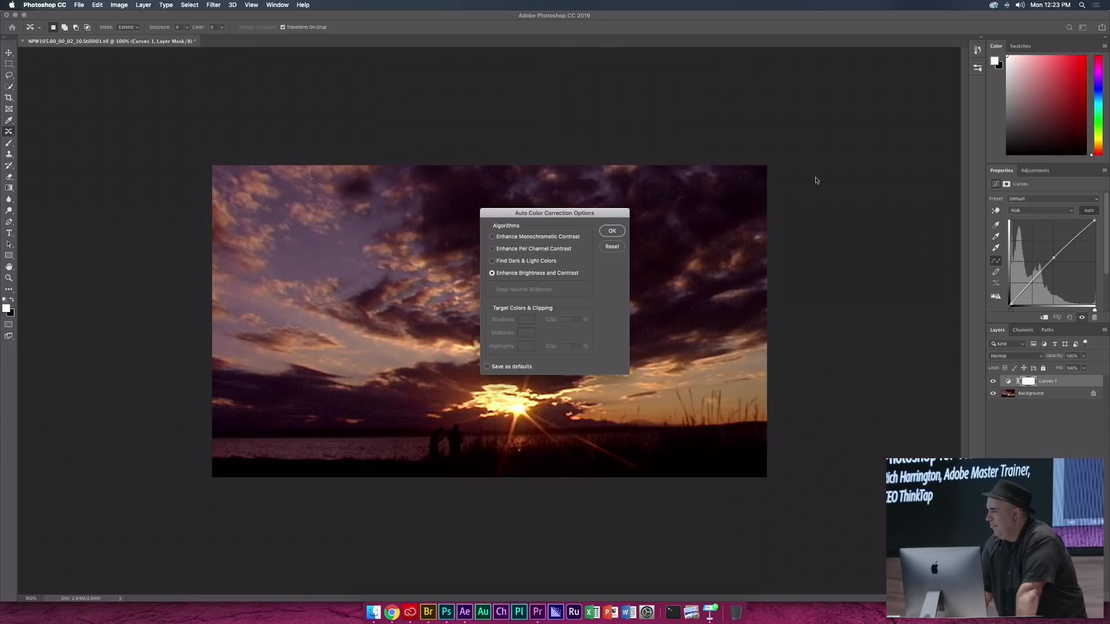
key(Escape)
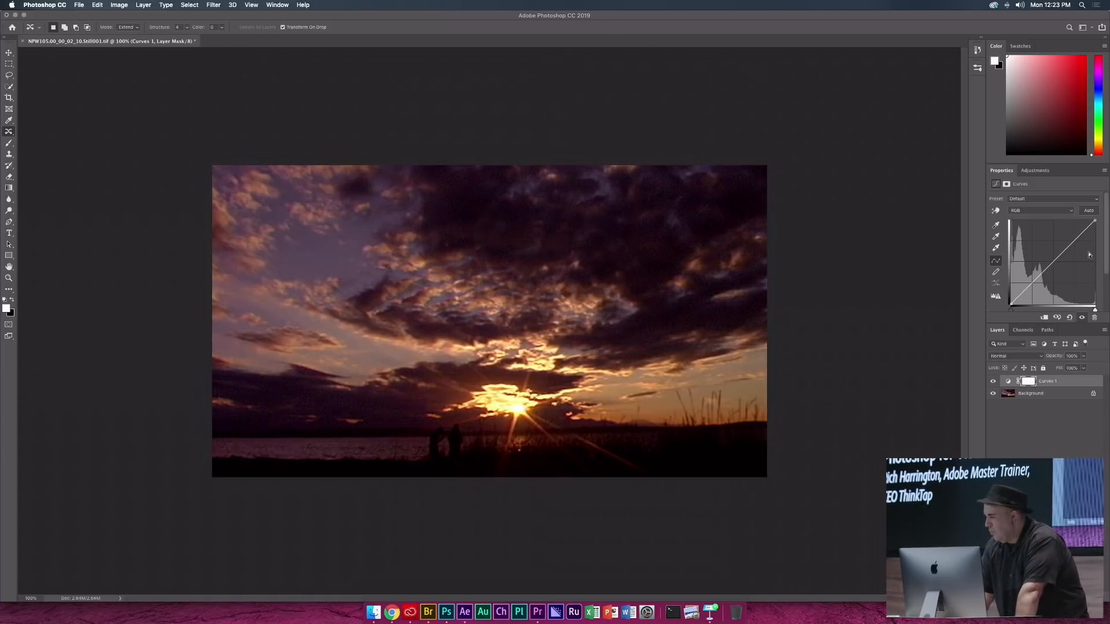
click(1084, 212)
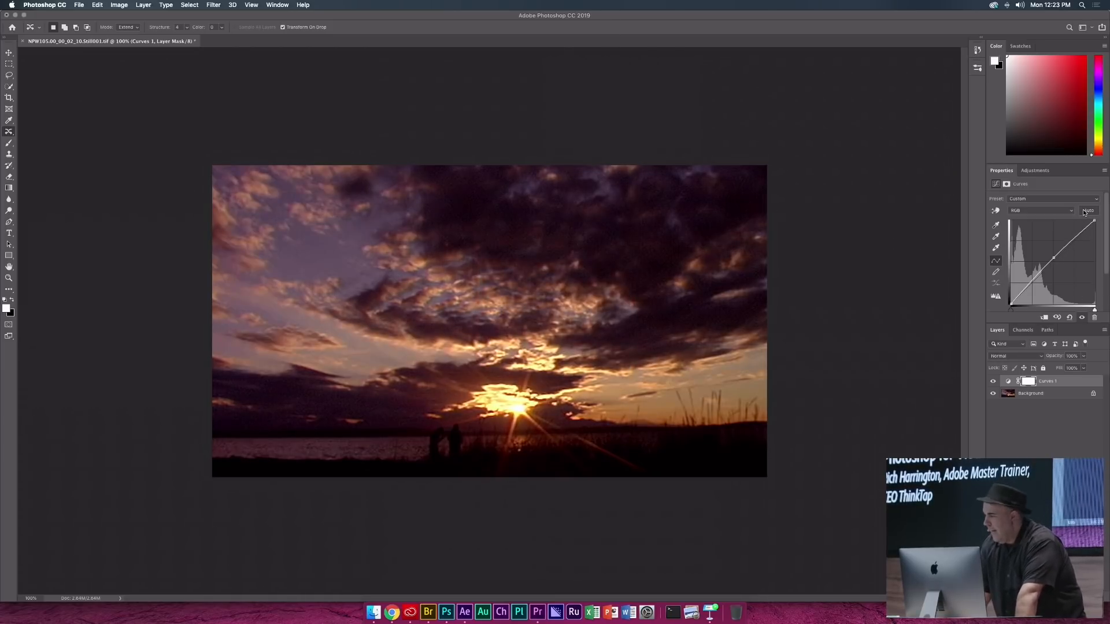
alt+click(1085, 212)
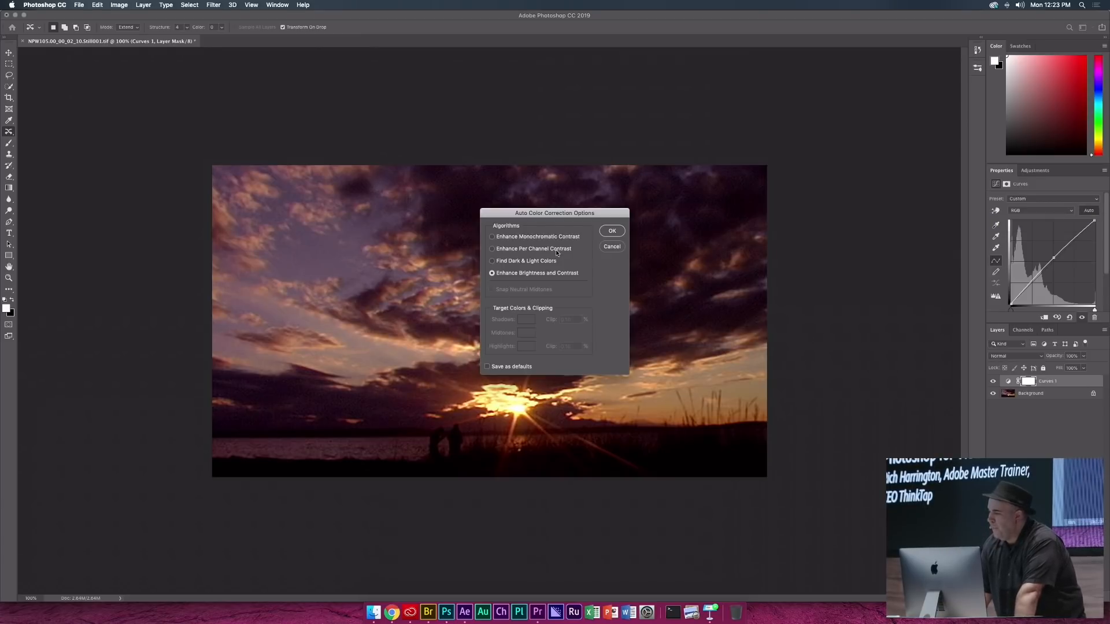
click(492, 248)
click(531, 291)
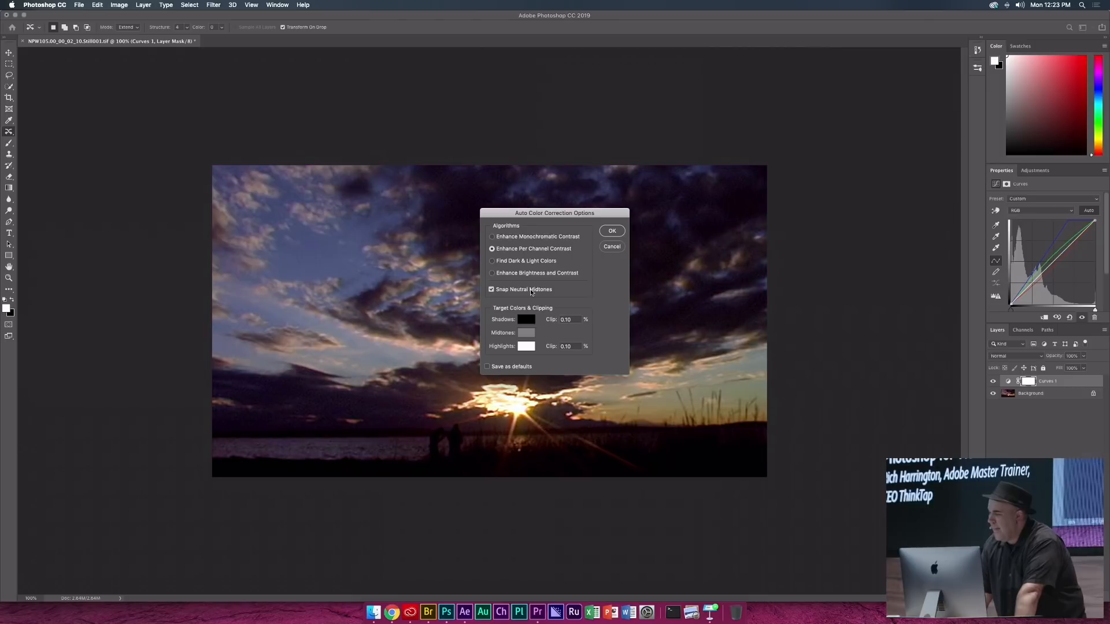
drag(555, 216, 815, 135)
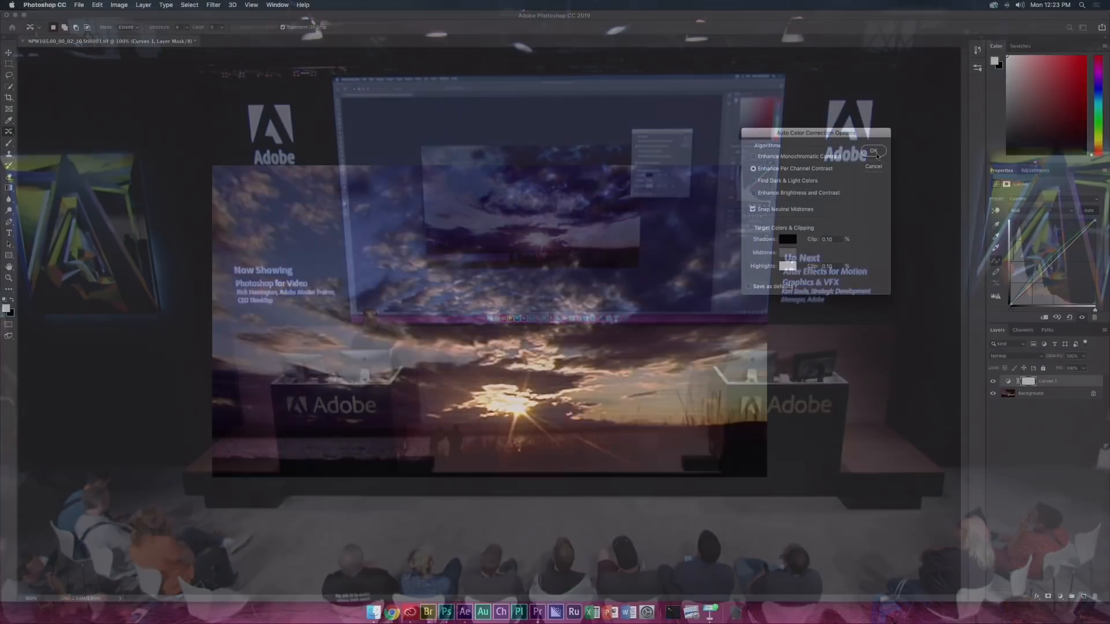
click(874, 151)
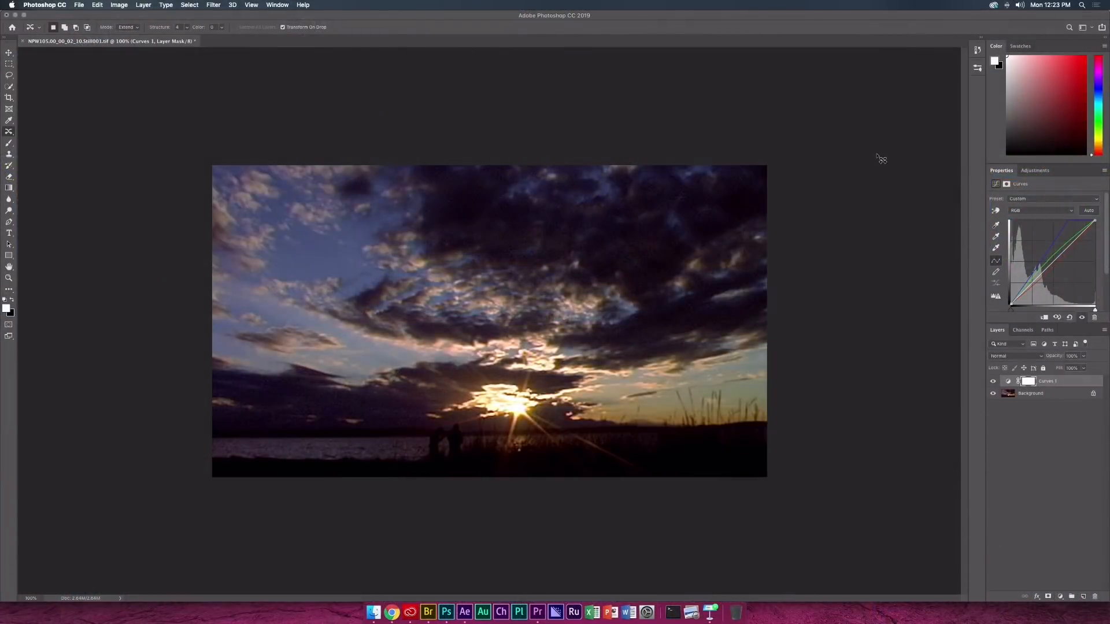
- Add a Vibrance adjustment layer and a second Curves adjustment layer, making a slight targeted curve adjustment on the clouds
click(1035, 171)
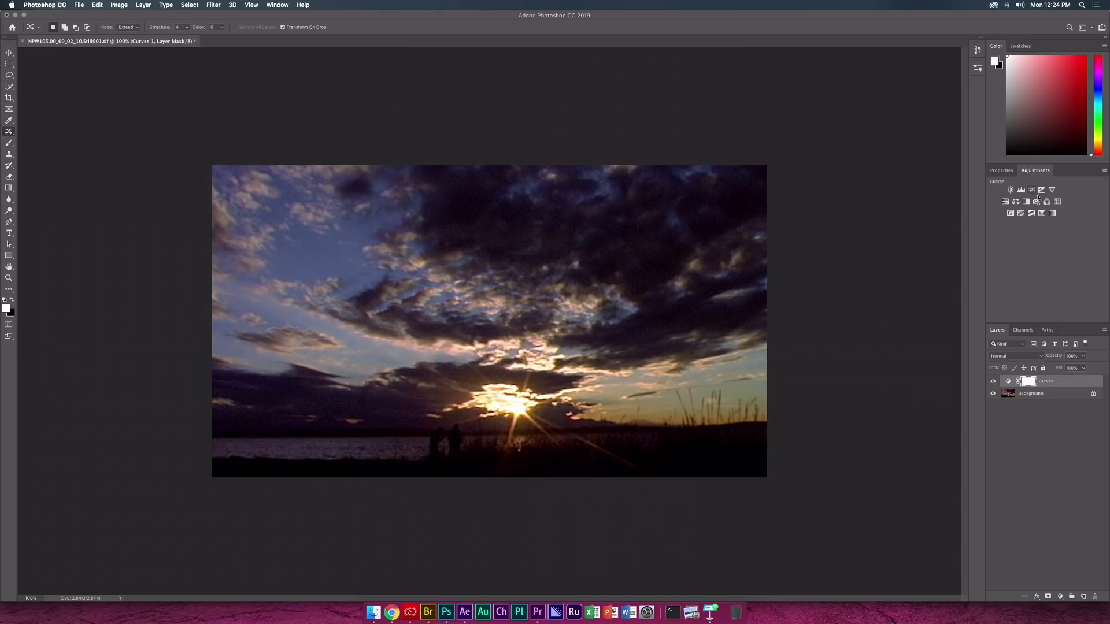
click(1050, 193)
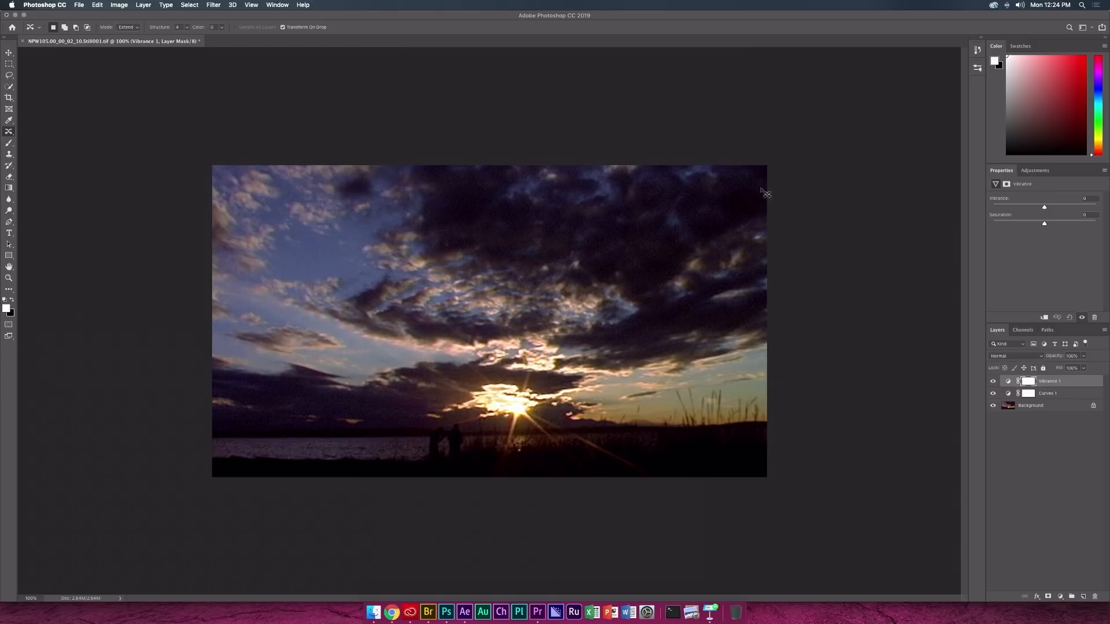
click(1034, 171)
click(1031, 191)
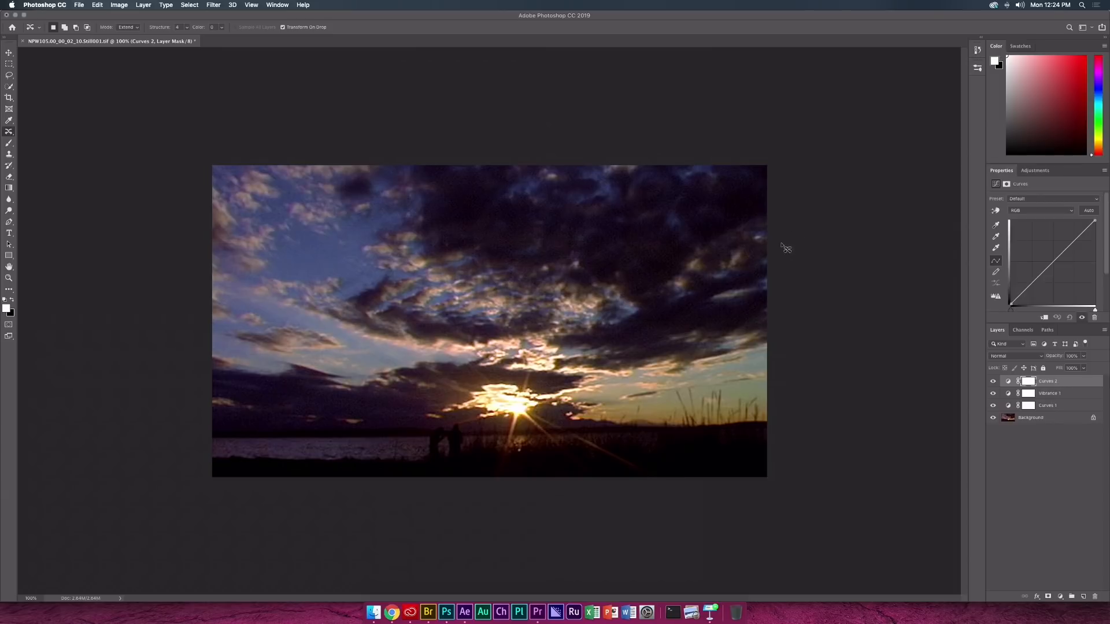
click(995, 210)
drag(430, 231, 429, 232)
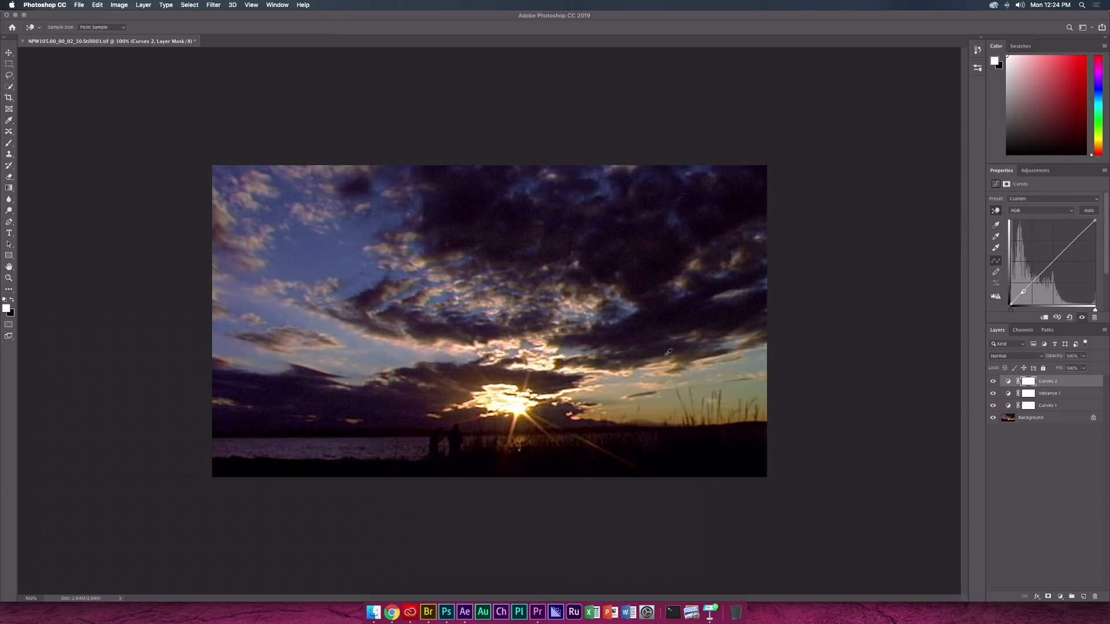
- Add a Hue/Saturation adjustment layer, shift the hue of the yellows sampled near the horizon and lower their saturation to about -66
click(1040, 172)
click(1004, 202)
click(997, 211)
click(739, 391)
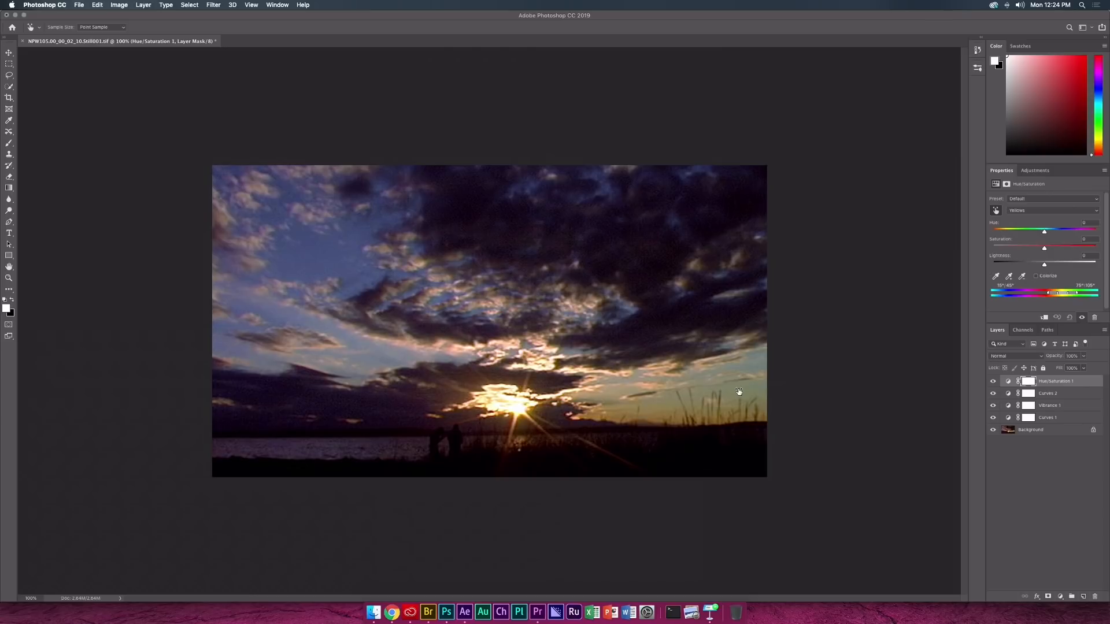
drag(739, 391, 712, 391)
- Export the grade as a CUBE color lookup table with 32 grid points at Medium quality, reusing text copied from its description as the file name
click(78, 5)
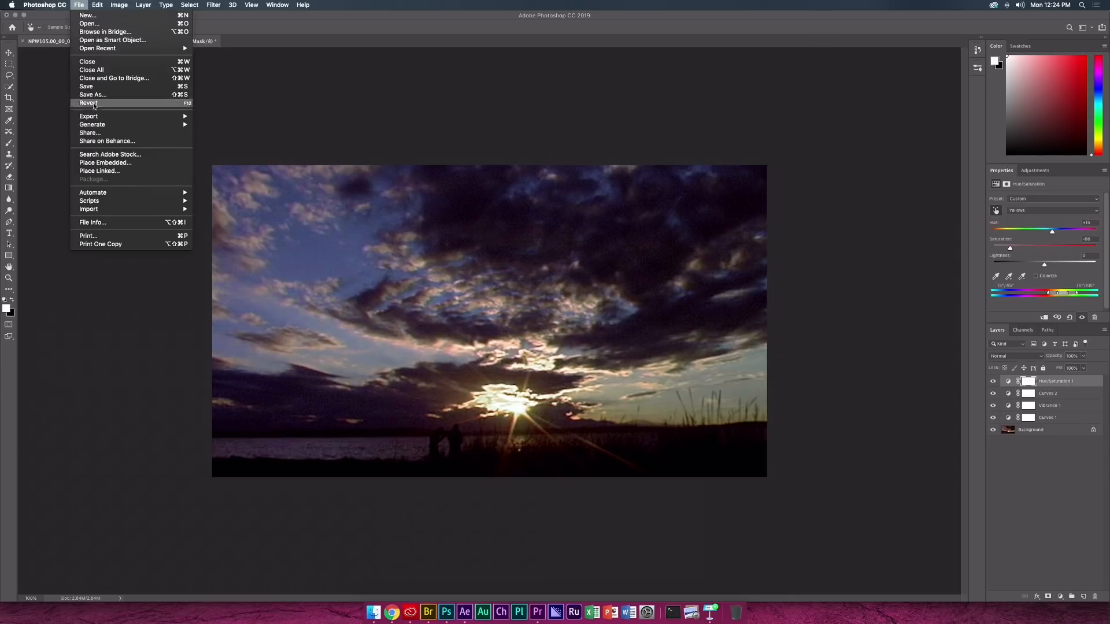
mouse_move(102, 118)
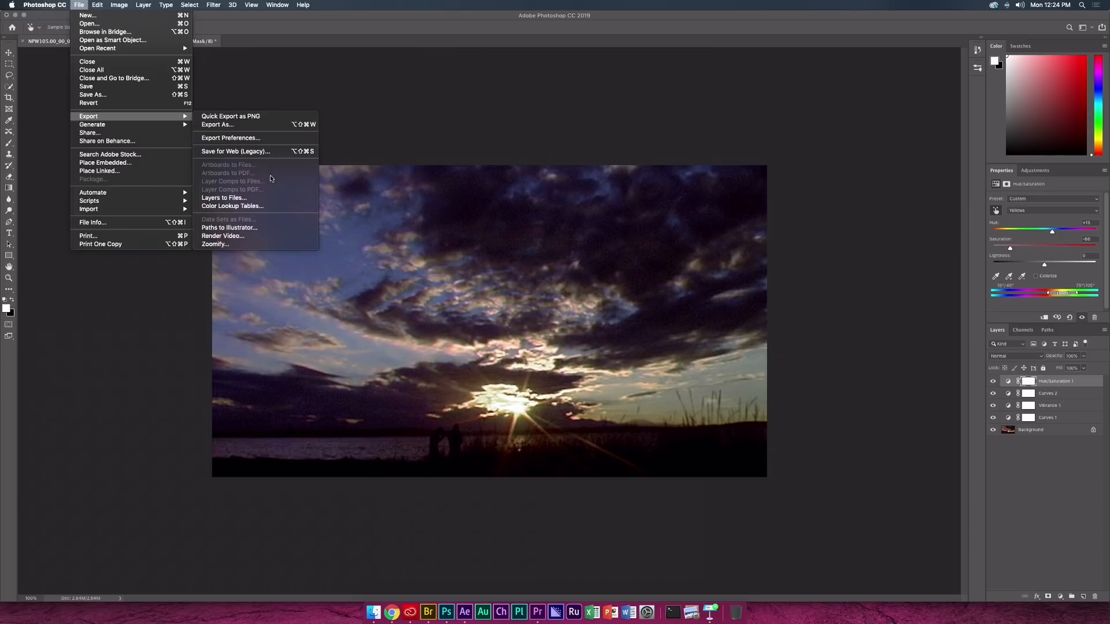
click(237, 206)
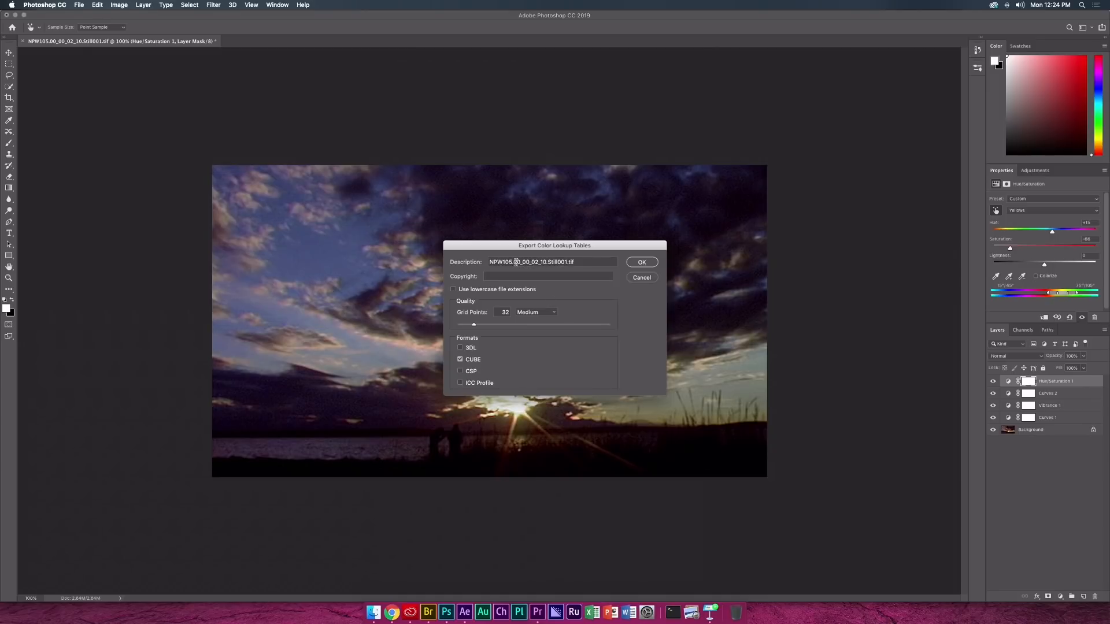
drag(519, 263, 449, 258)
key(super+c)
click(648, 262)
key(super+v)
key(Return)
key(j)
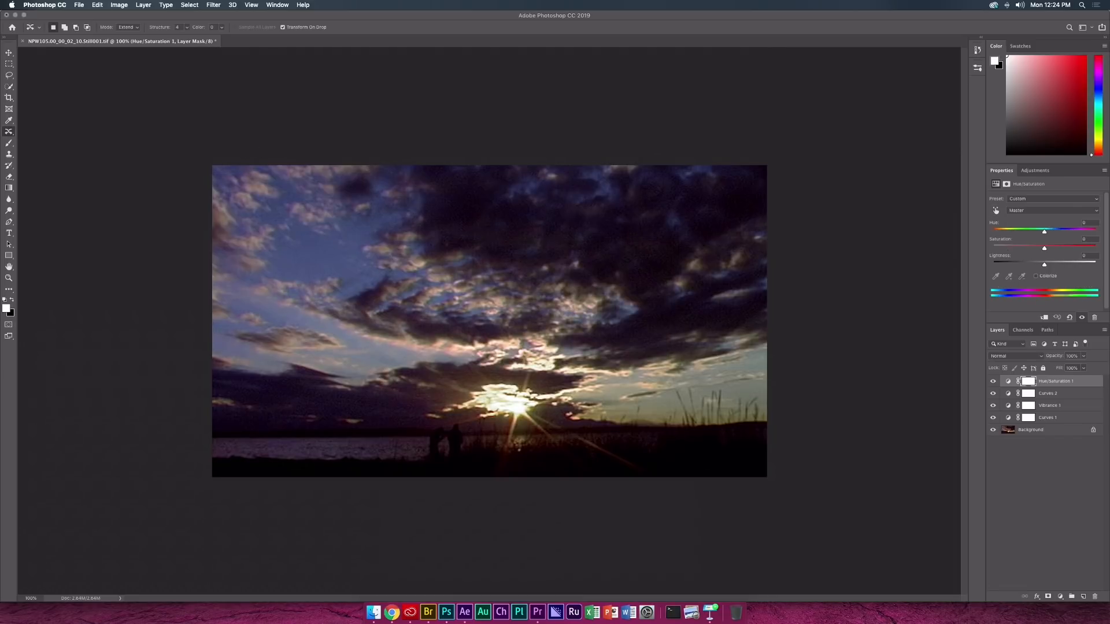
- Switch to Premiere Pro and load the exported LUT as the Creative look for the sunset clip in Lumetri Color
key(super+Tab)
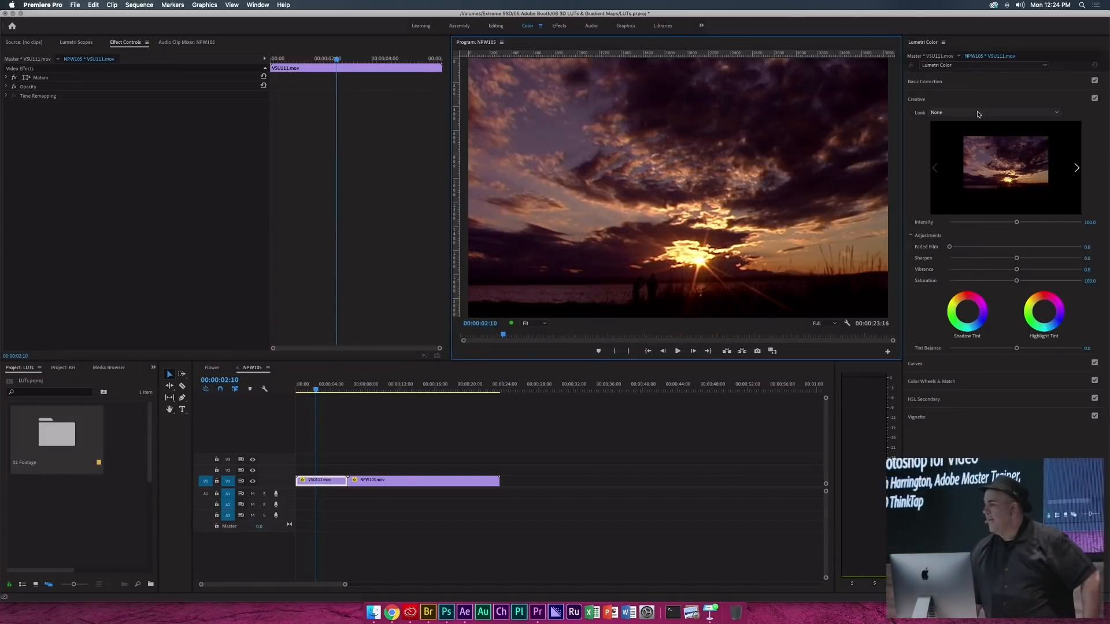
click(971, 86)
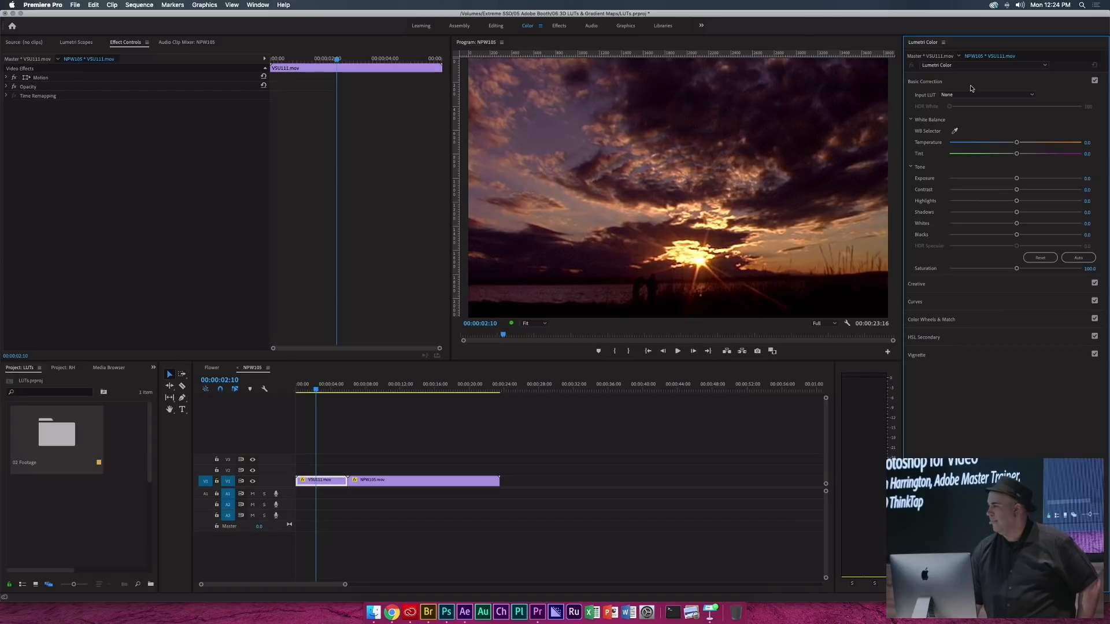
click(971, 86)
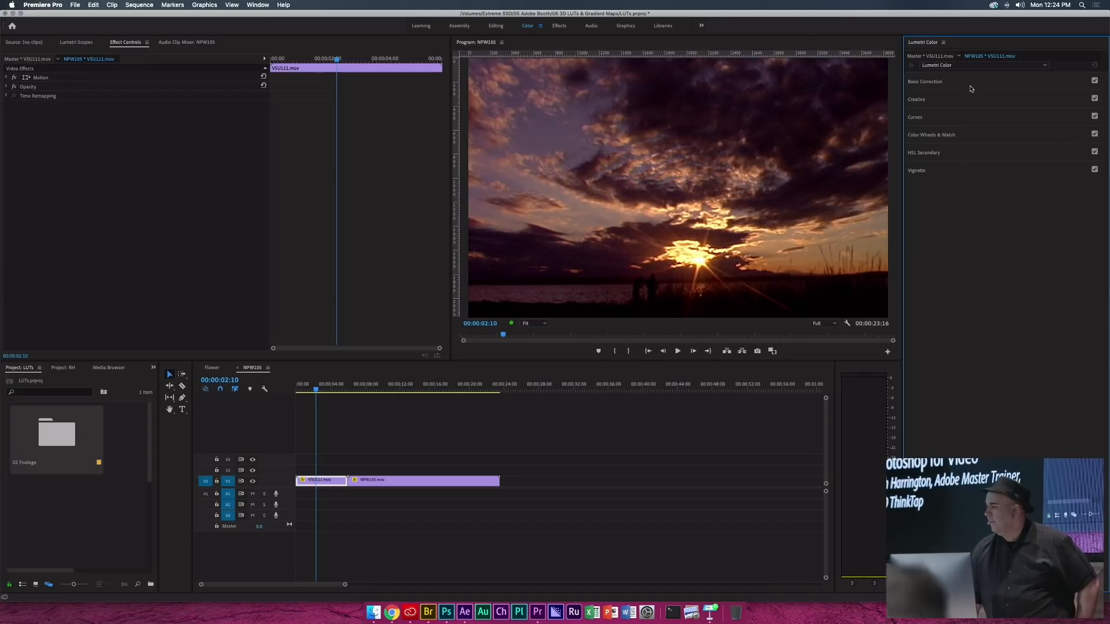
click(971, 99)
click(971, 114)
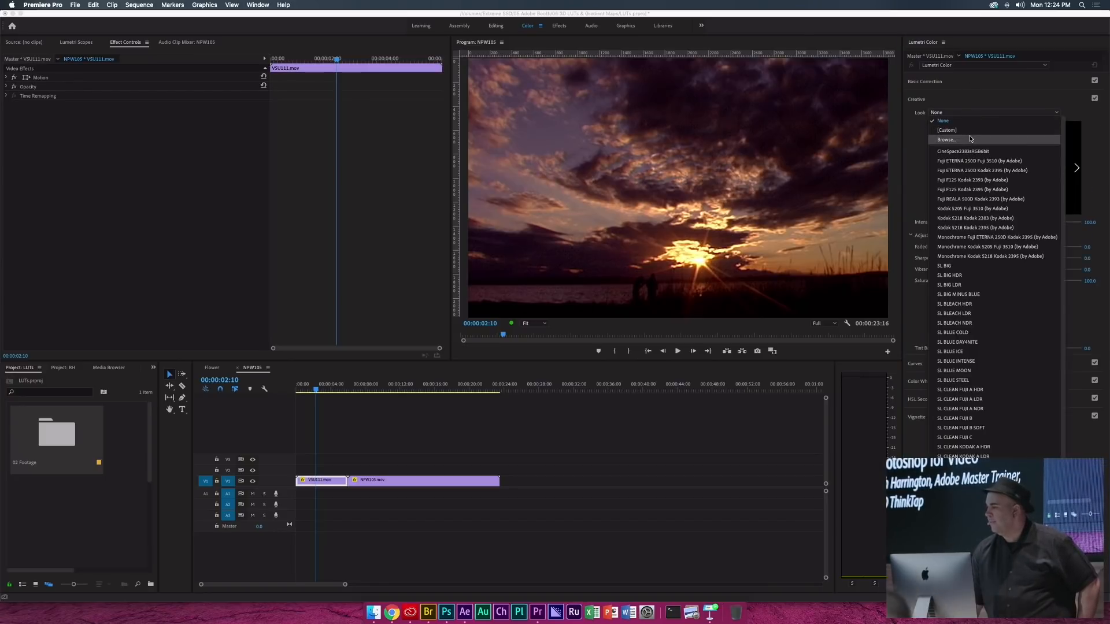
click(977, 139)
double_click(486, 167)
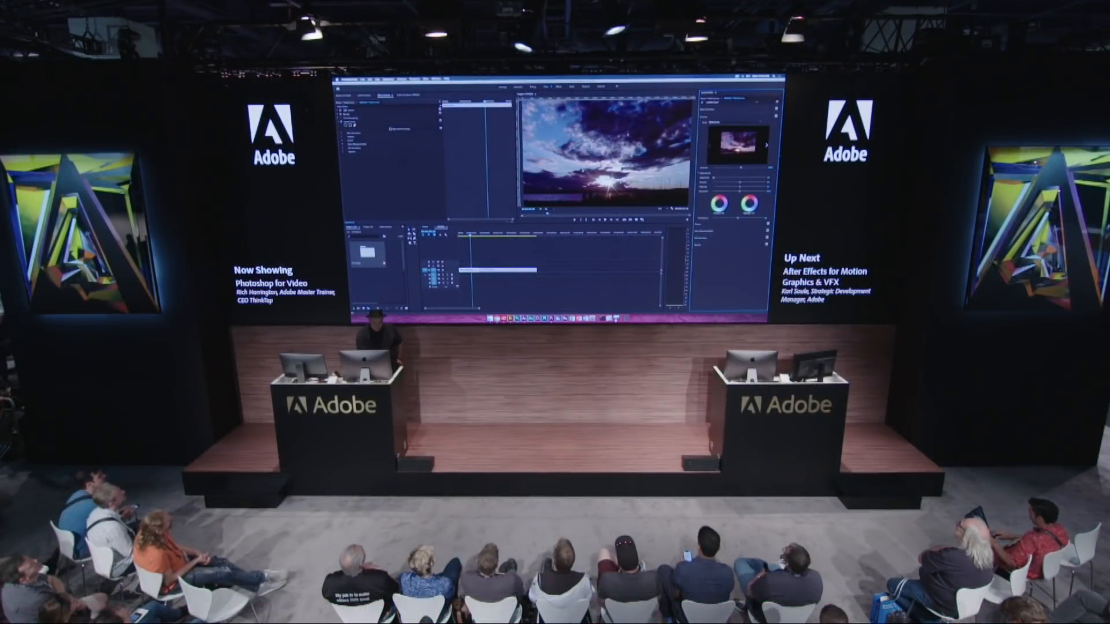
- Switch to Adobe Bridge and open LUT_Build.psd in Photoshop
key(super+Tab)
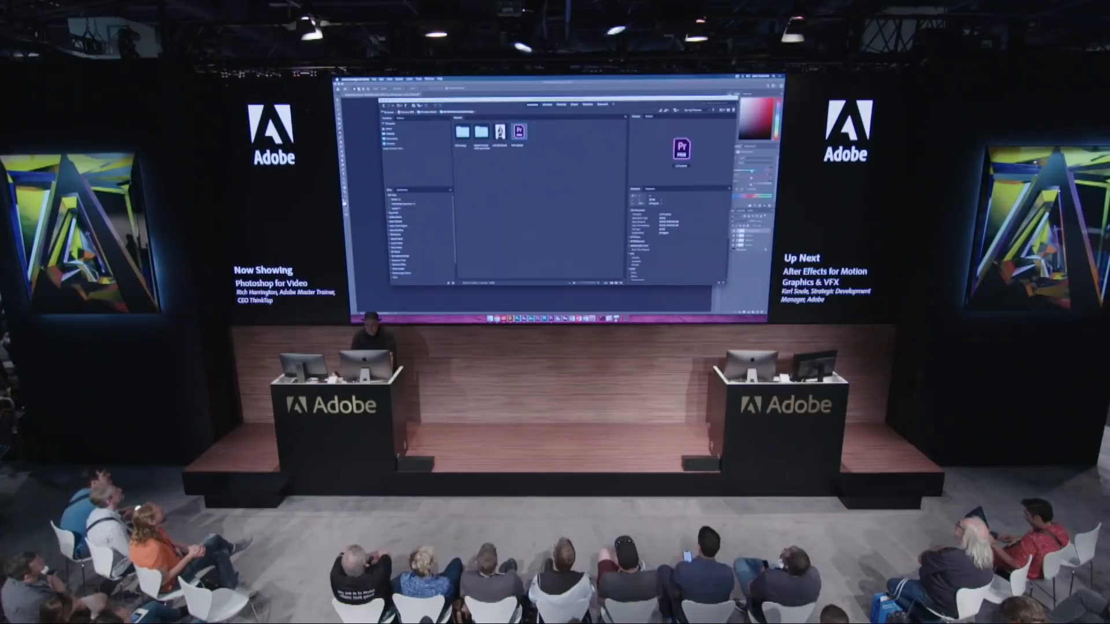
right_click(501, 132)
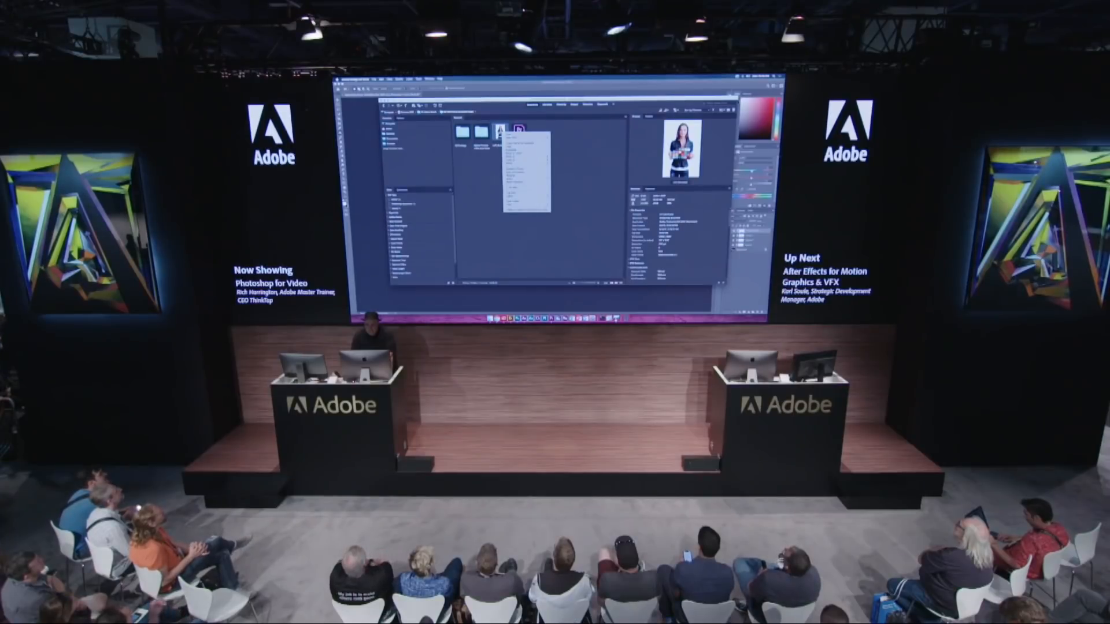
mouse_move(524, 138)
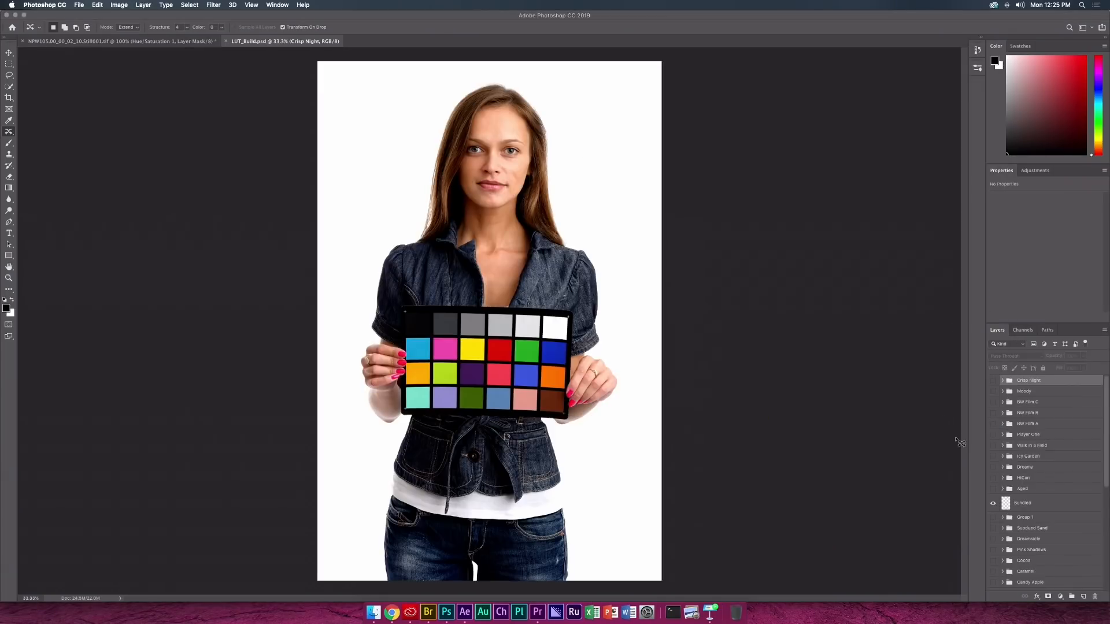
- Preview the Aged, HiCon, Dreamy and Walk in a Field looks by showing and hiding each layer group in turn
click(992, 489)
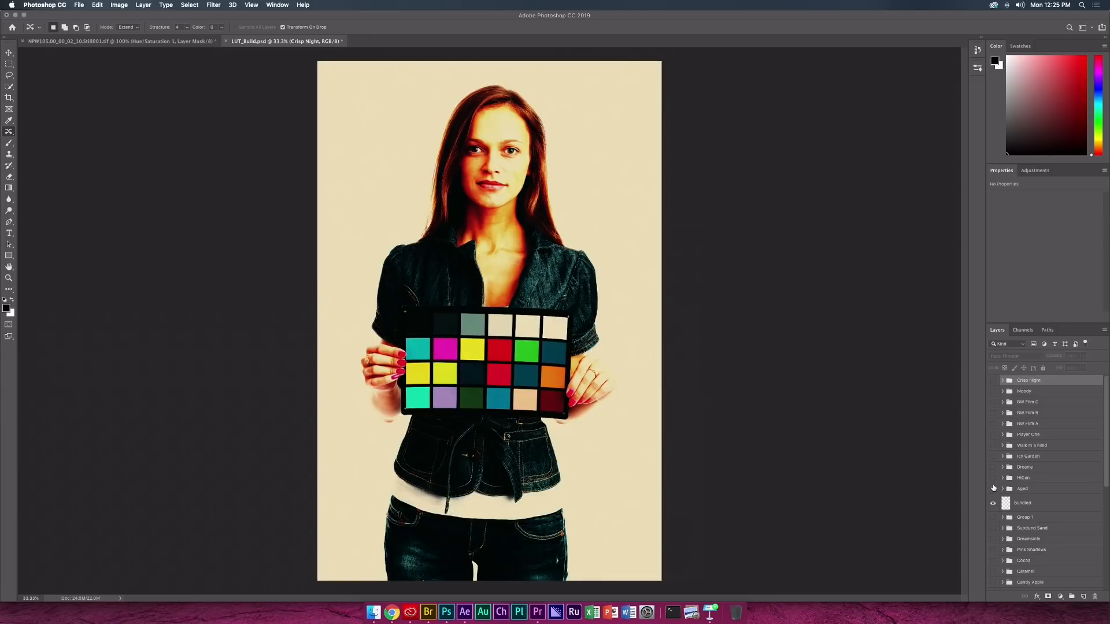
click(993, 489)
click(992, 478)
click(993, 478)
click(994, 467)
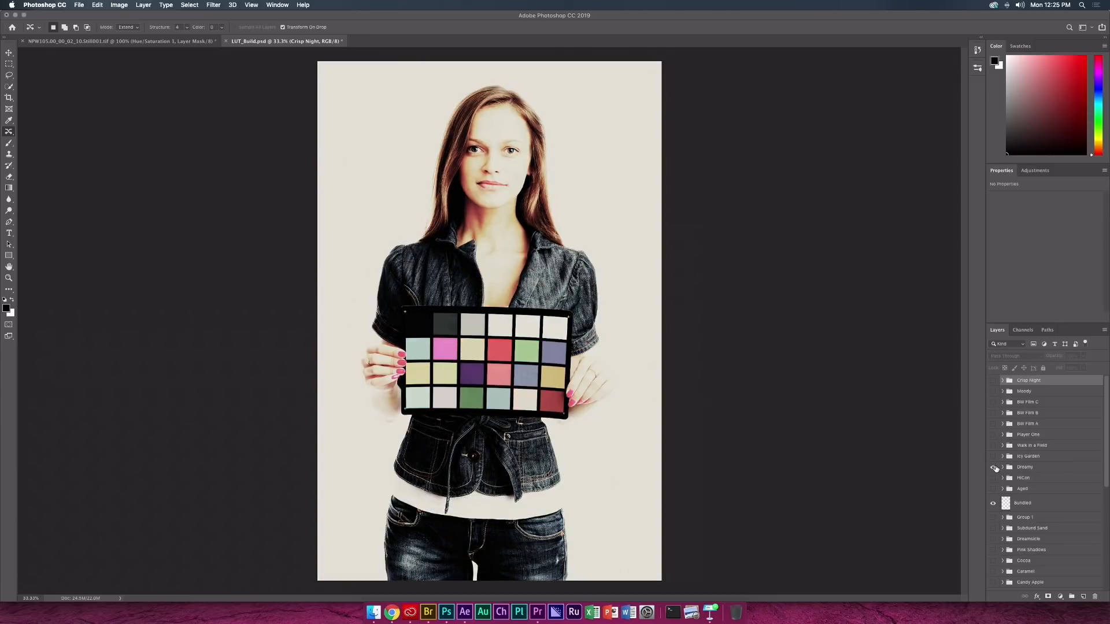
click(994, 468)
click(993, 446)
click(994, 446)
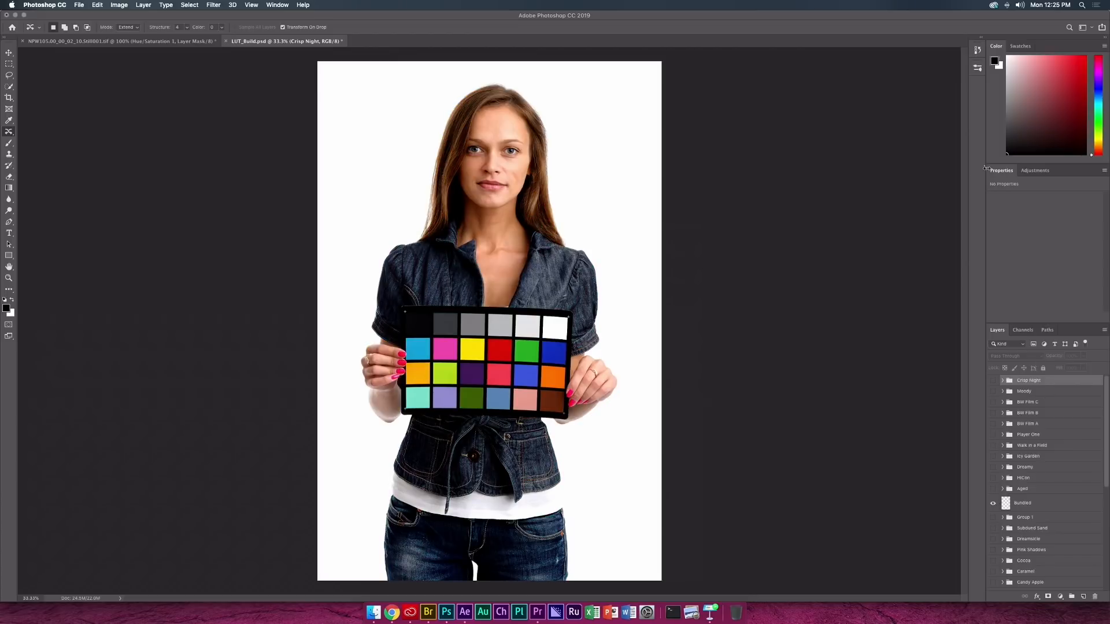
- Add a Hue/Saturation adjustment layer to the portrait, raising the blues' saturation to +87 and lowering the reds' saturation to -61
click(1034, 170)
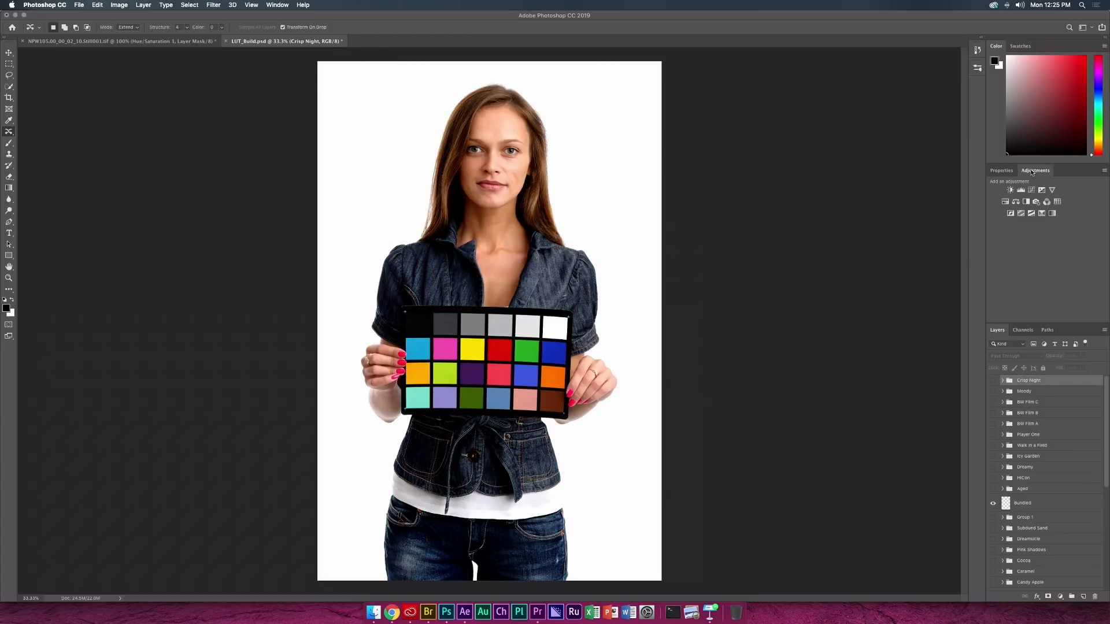
click(1006, 203)
click(994, 210)
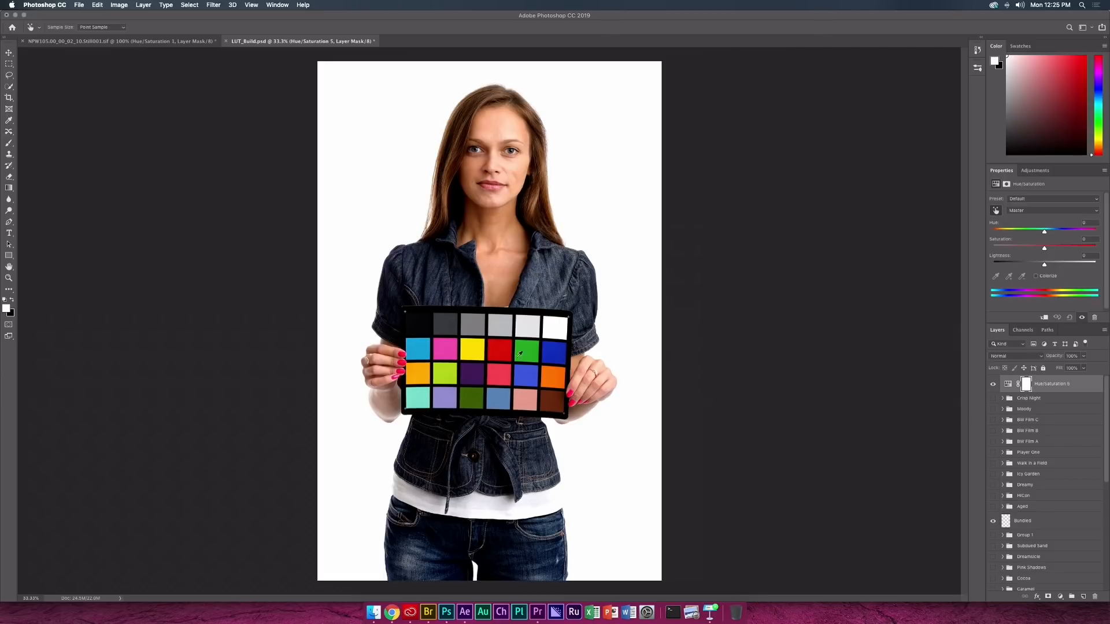
drag(558, 345, 526, 371)
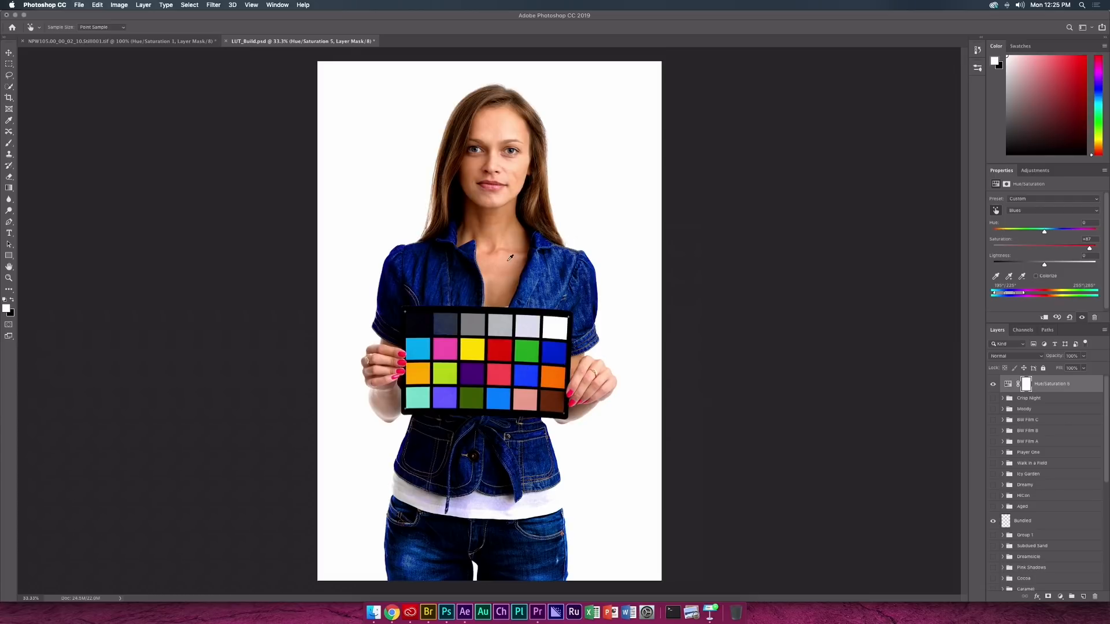
click(510, 243)
drag(510, 243, 485, 243)
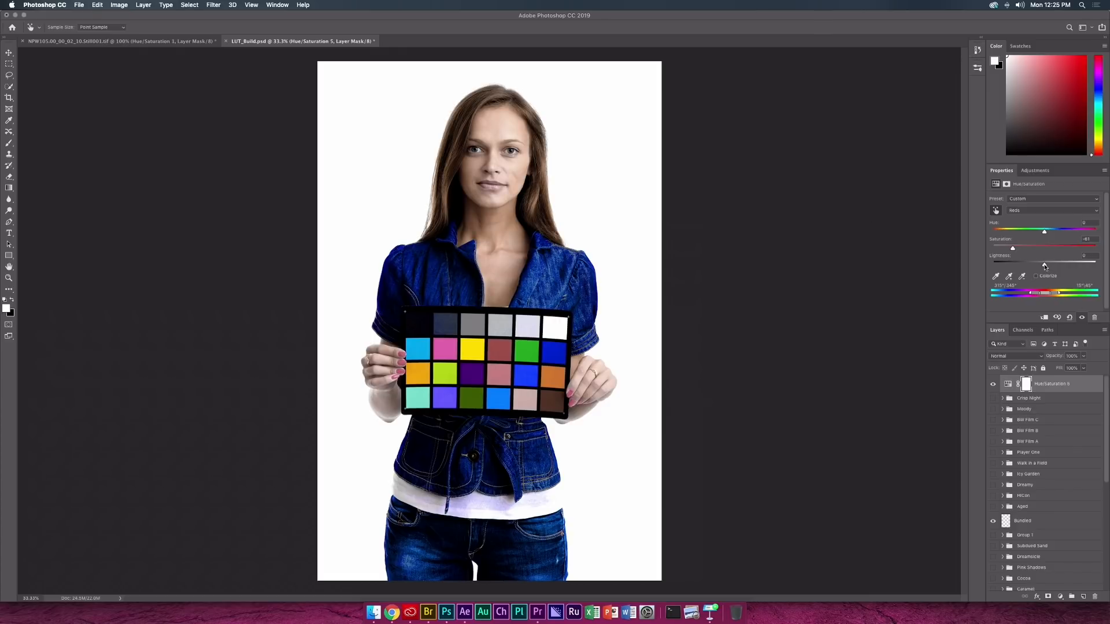
- Raise the reds' lightness to +30 and increase the pink chart patch's saturation with the on-image adjustment of the Hue/Saturation layer
drag(1045, 265, 1054, 265)
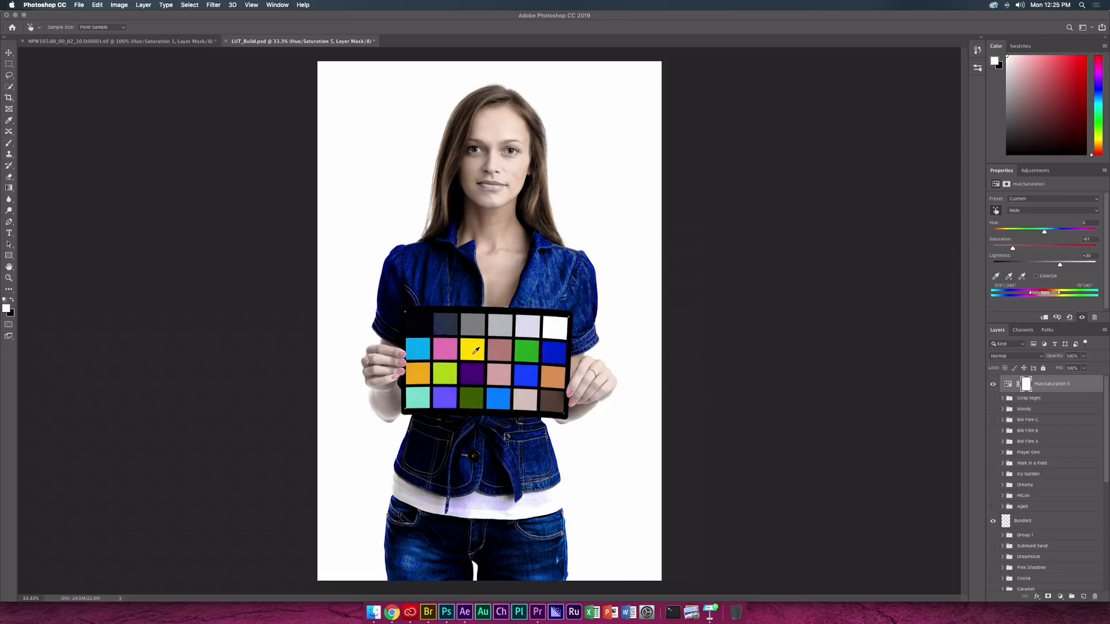
click(446, 351)
drag(448, 350, 467, 346)
- Add a Curves adjustment layer and shape an S-curve from the image, darkening the shadows and brightening the skin highlights
click(1034, 171)
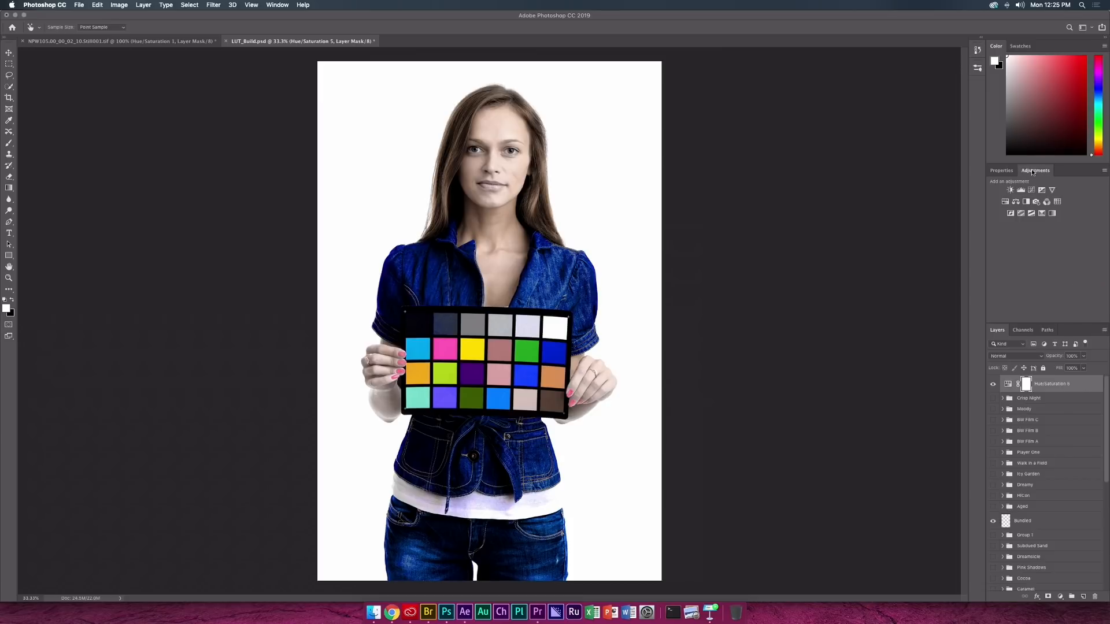
click(1032, 191)
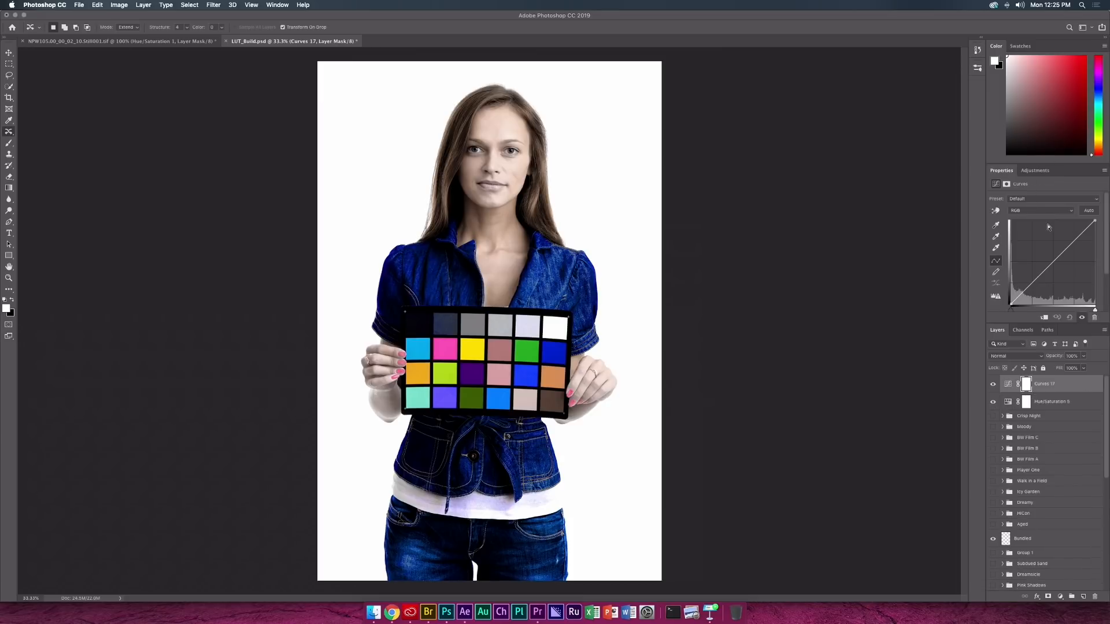
click(995, 211)
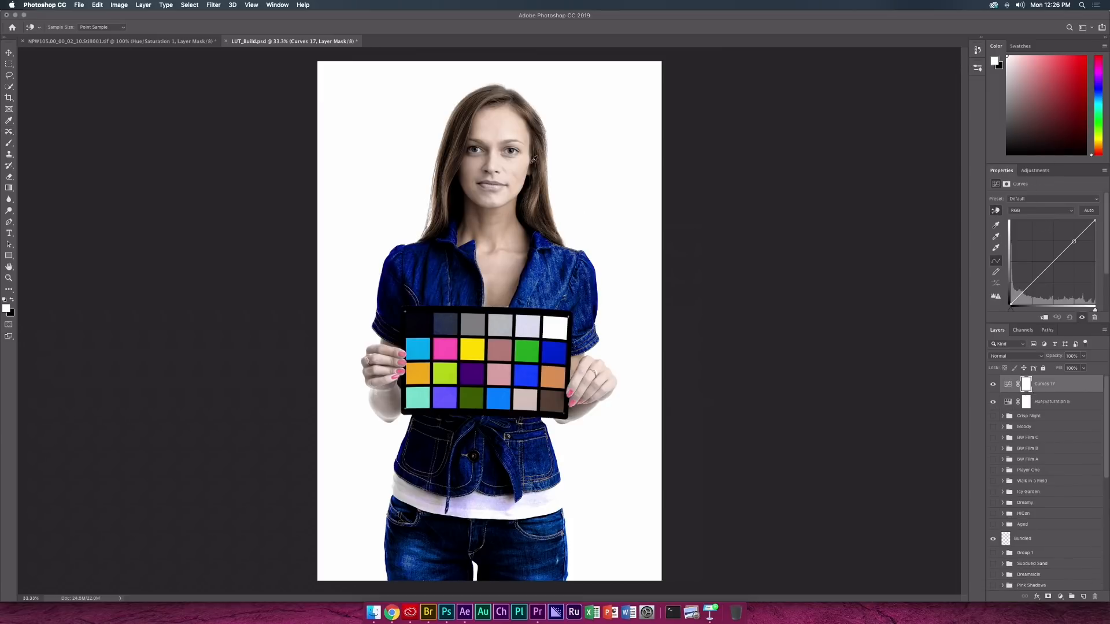
drag(540, 155, 537, 173)
drag(554, 278, 553, 282)
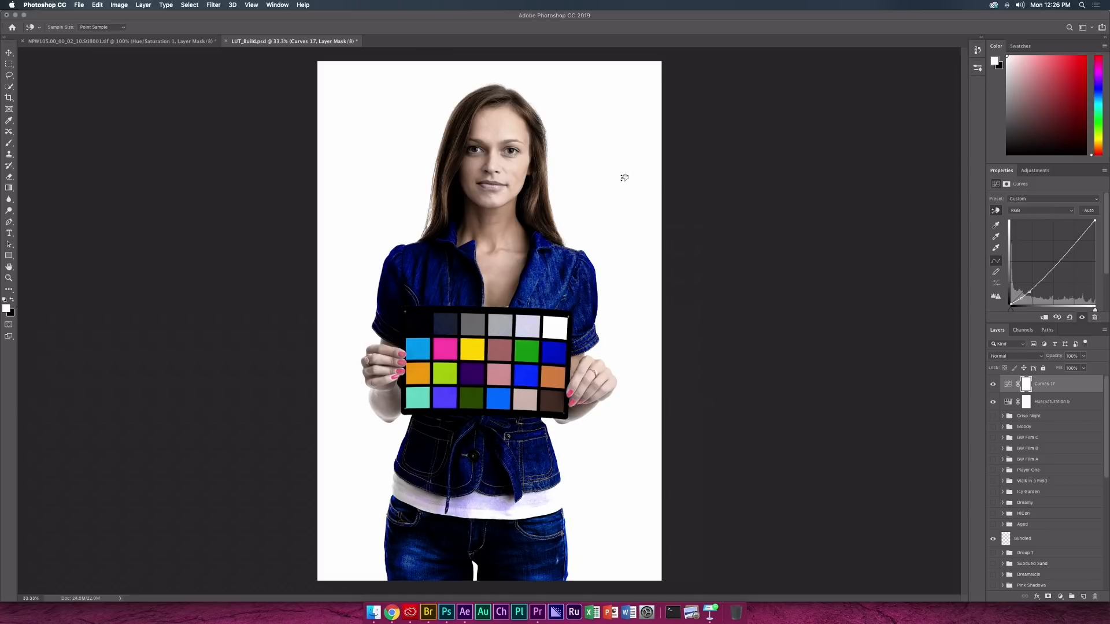
drag(507, 232, 509, 219)
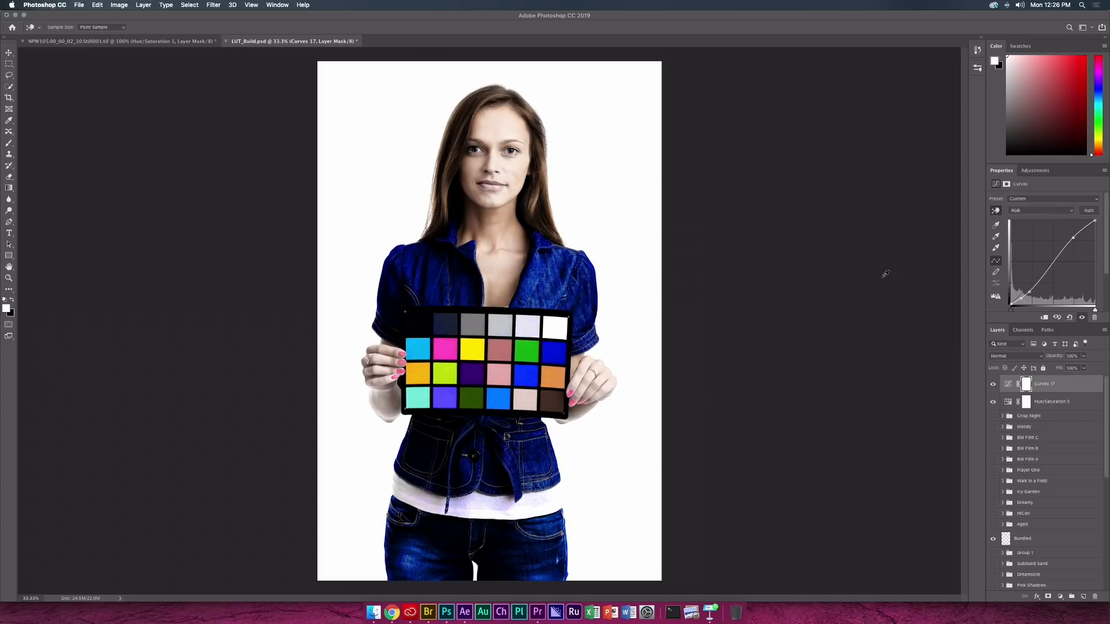
- Add a Black & White adjustment layer, adjust the shirt's tone on the image, and blend the layer with the colors for stronger contrast
click(1035, 171)
click(1030, 202)
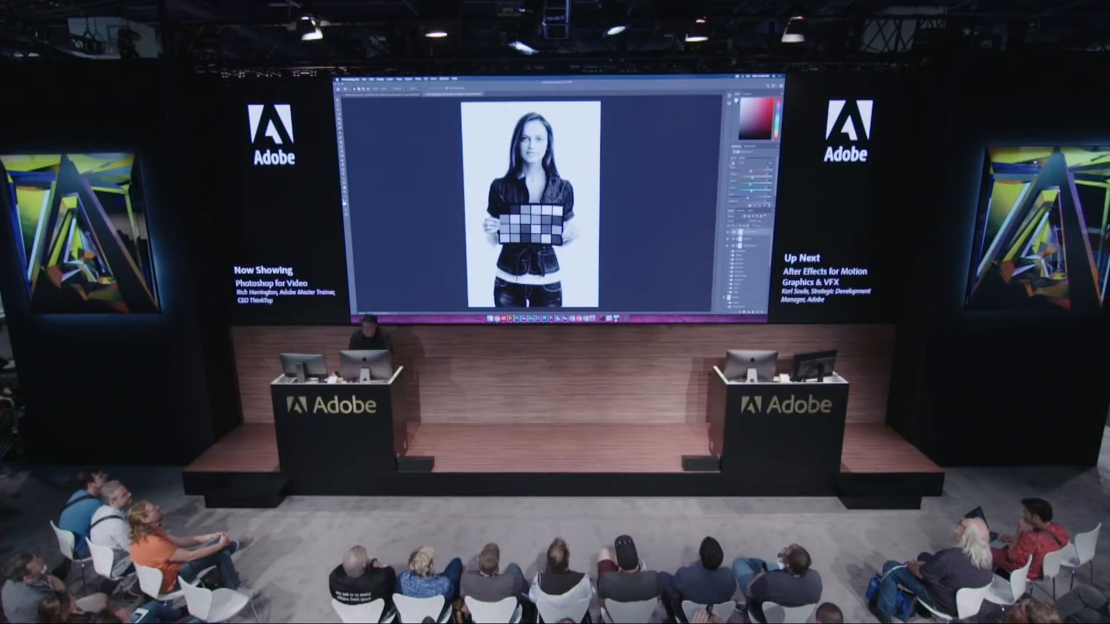
click(733, 165)
drag(559, 191, 570, 191)
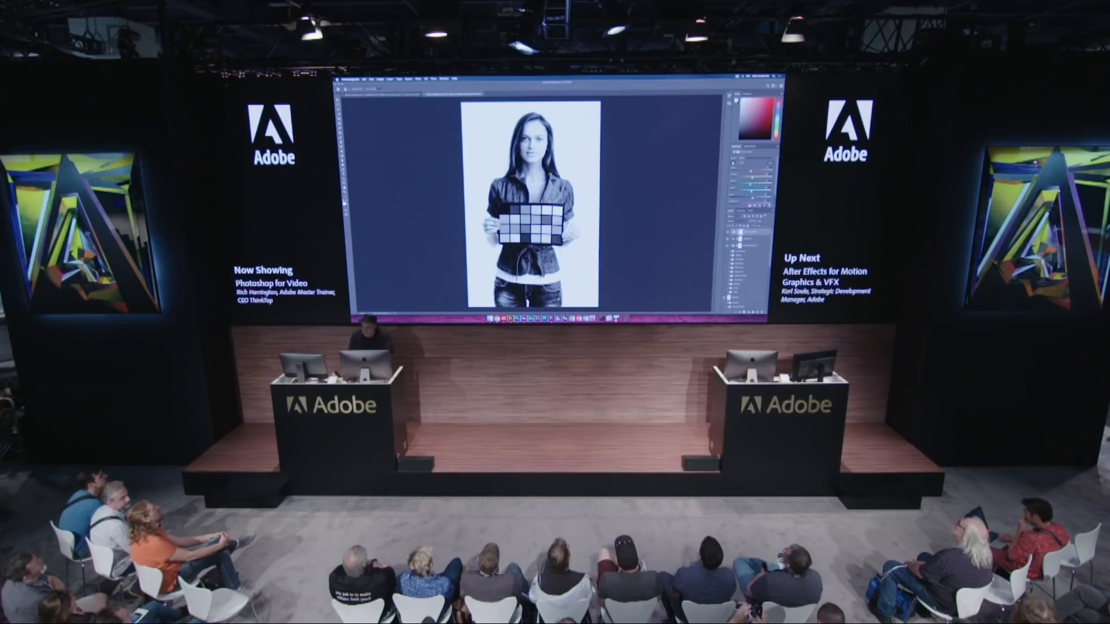
click(736, 221)
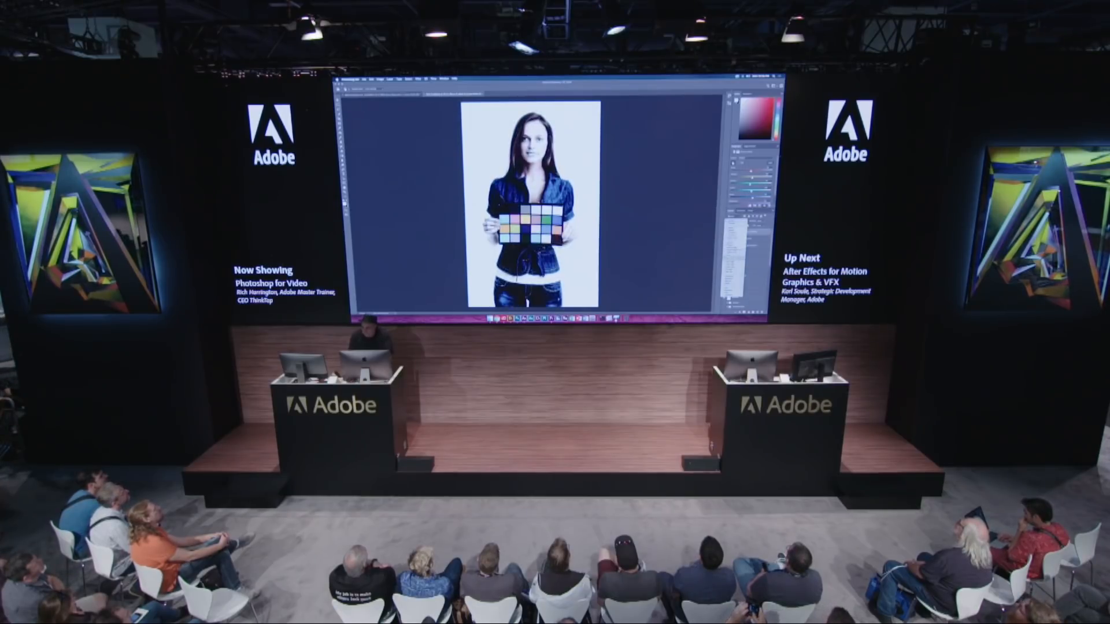
click(734, 260)
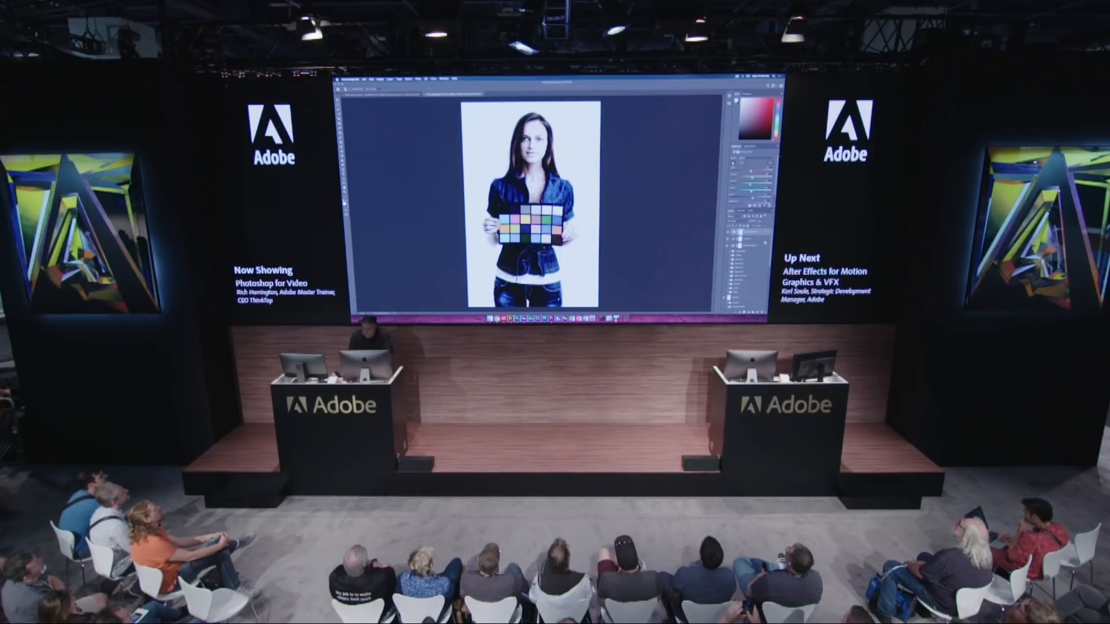
- Group the Hue/Saturation, Curves and Black & White adjustment layers and name the group HiCon Blue
shift+click(756, 248)
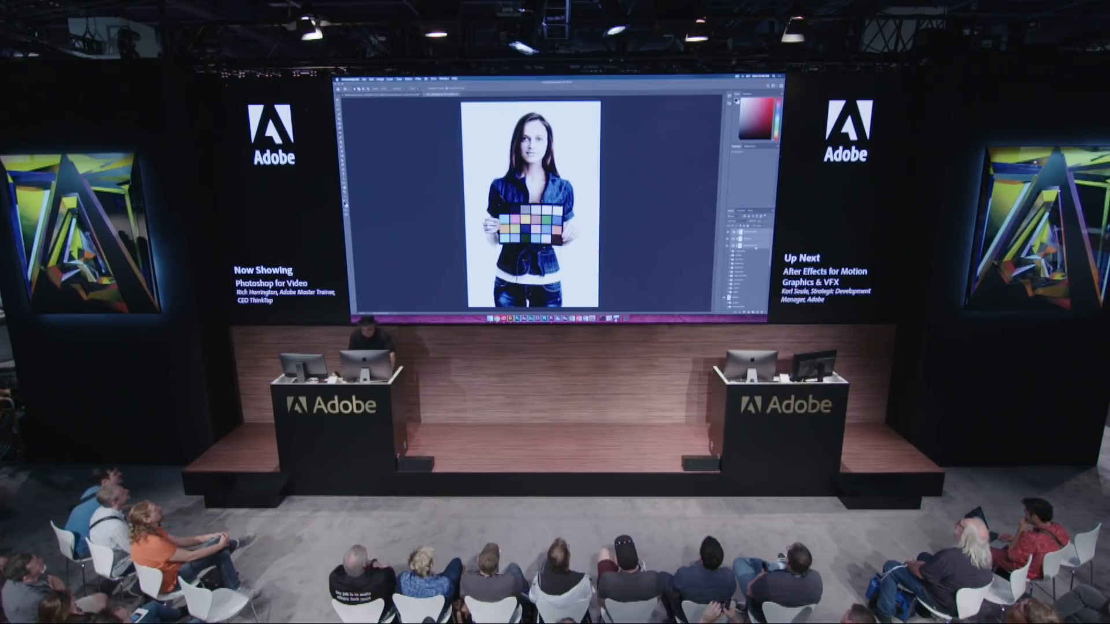
key(super+g)
double_click(740, 231)
text(Bleach)
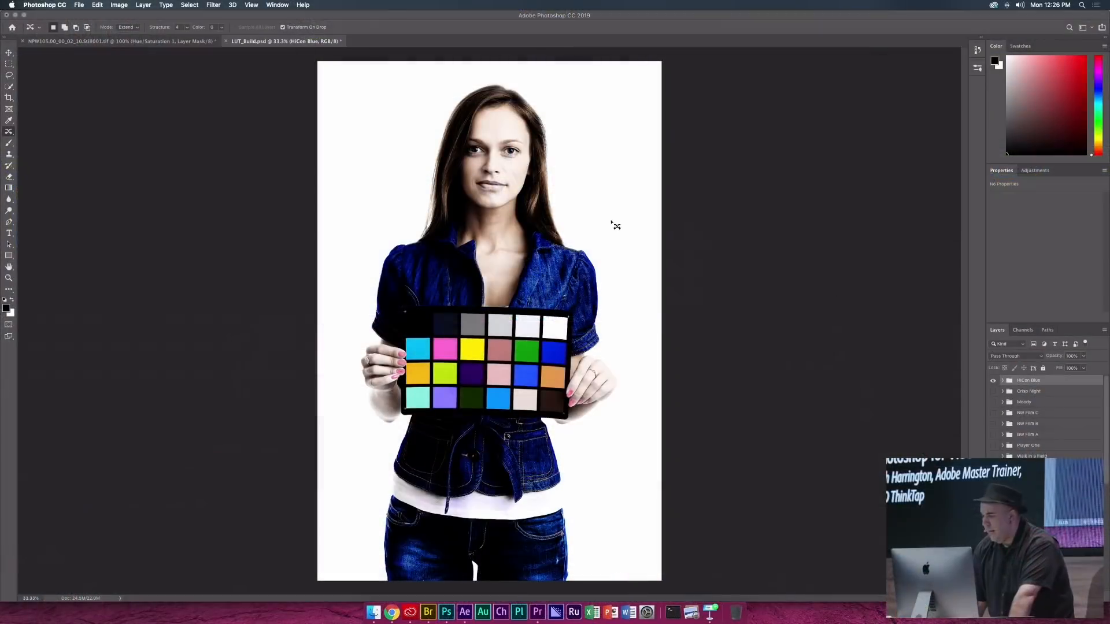
- Export the look as color lookup tables named HiConBlue in the 06 3D LUTs & Gradient Maps folder
click(79, 4)
mouse_move(106, 117)
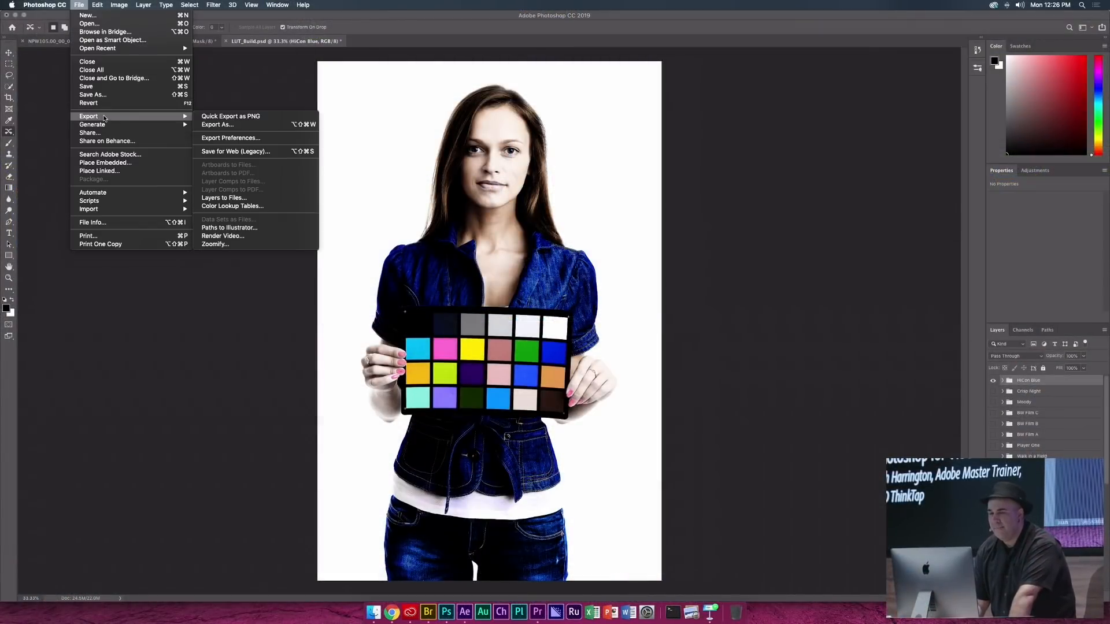
click(236, 207)
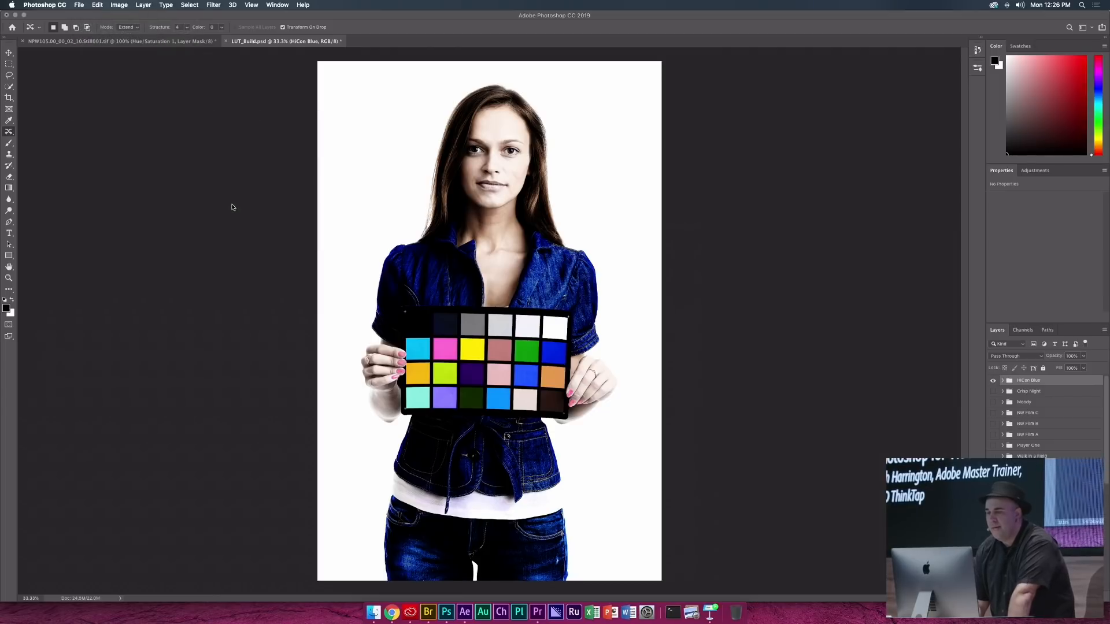
key(Return)
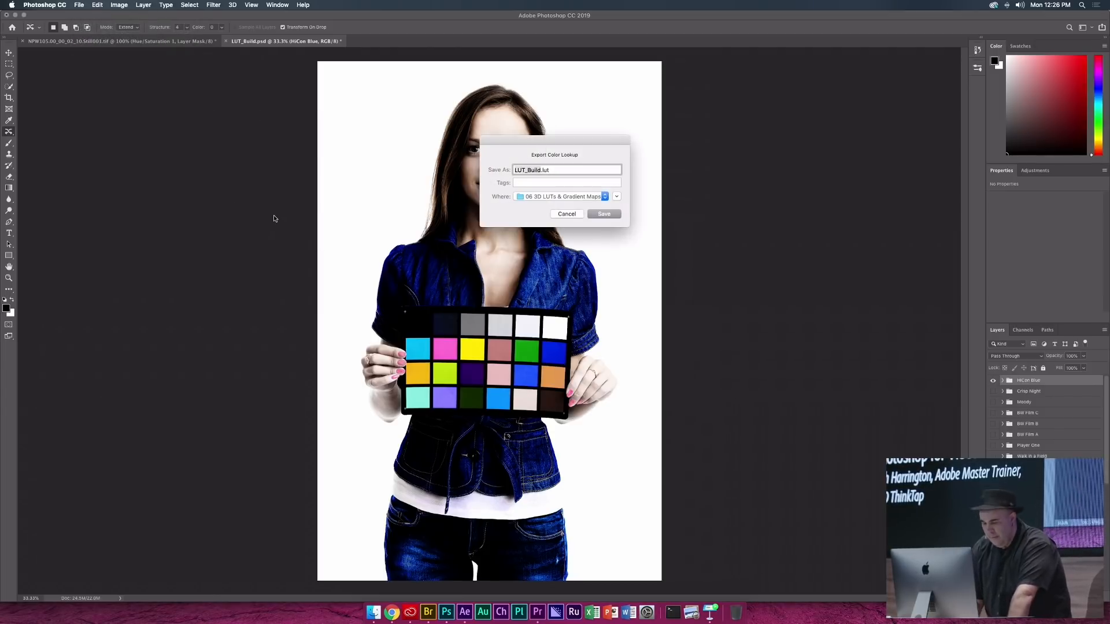
text(HiConBlue)
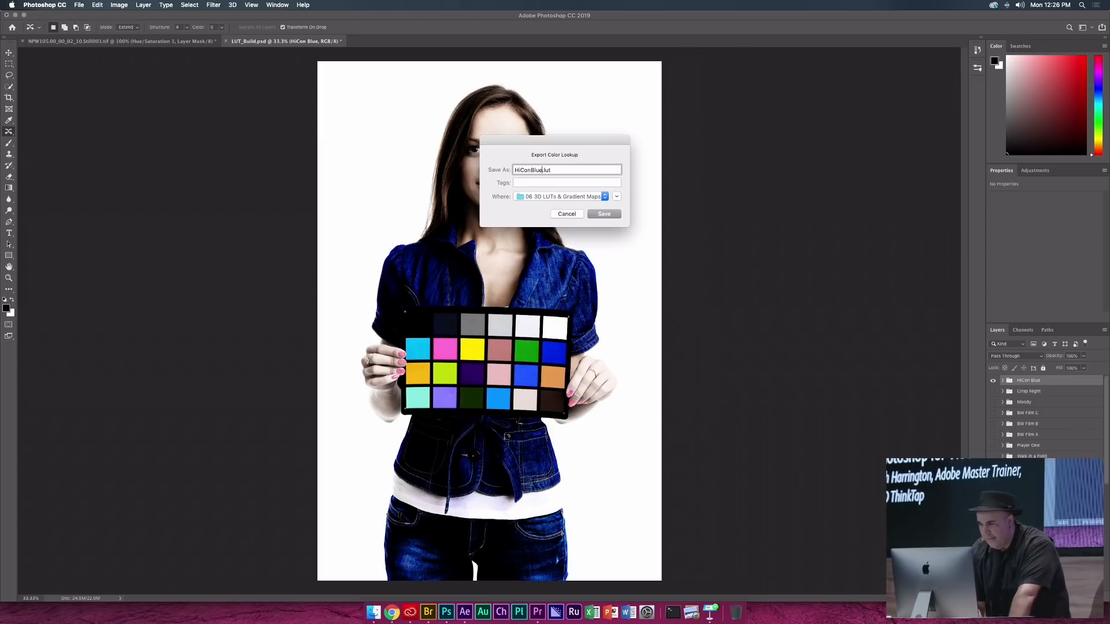
key(Return)
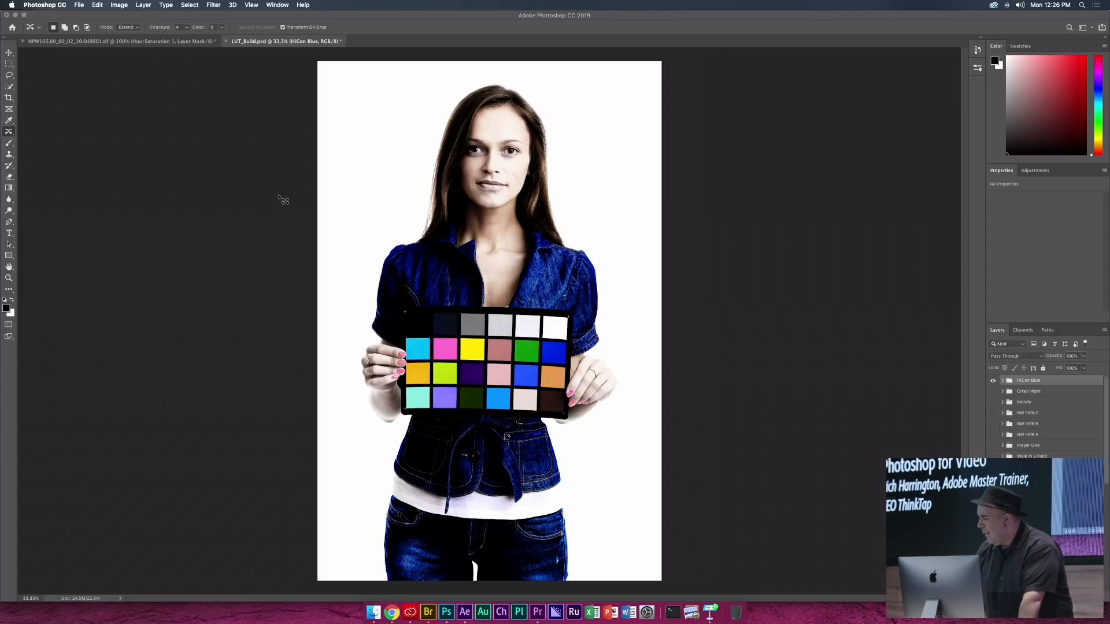
- Switch to Adobe Bridge and open the 08 360˚ VR folder inside 05 Adobe Booth
click(1033, 171)
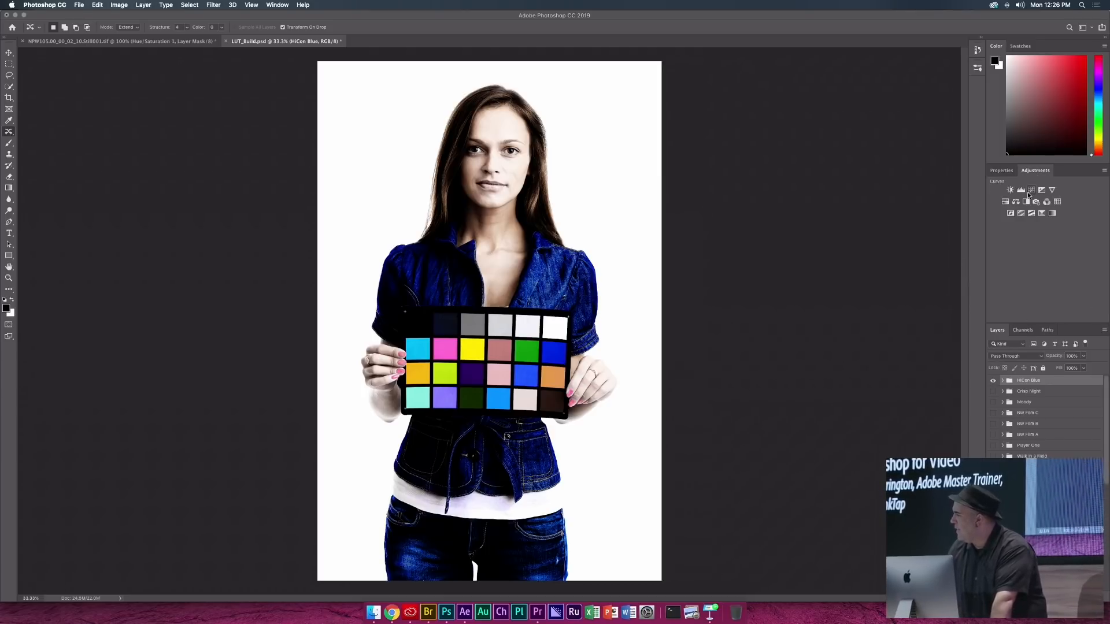
key(super+Tab)
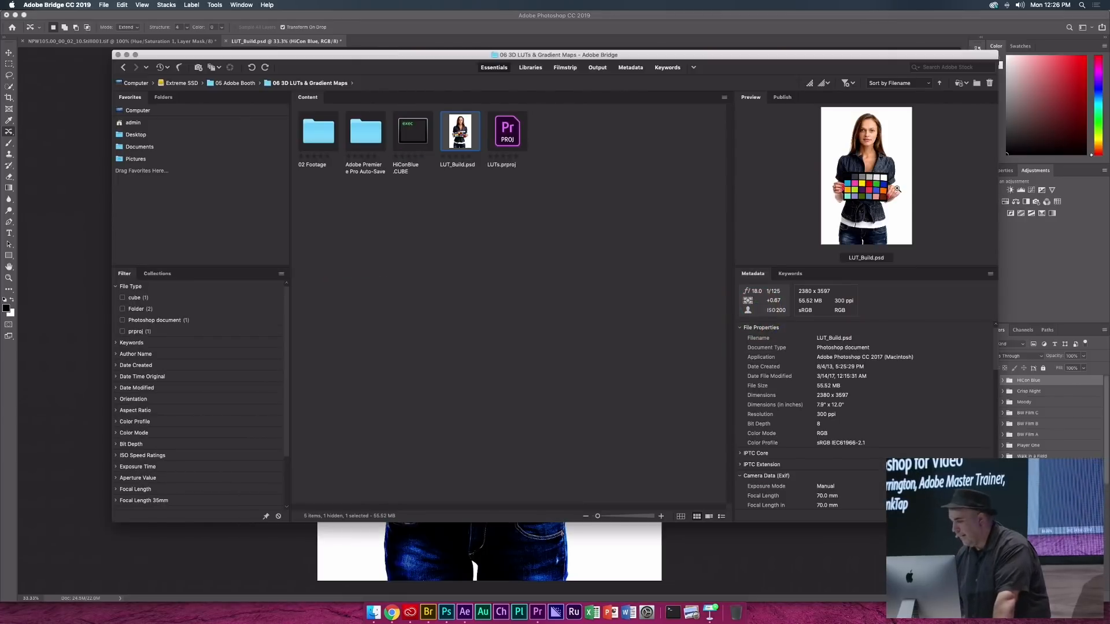
key(super+Up)
key(Right)
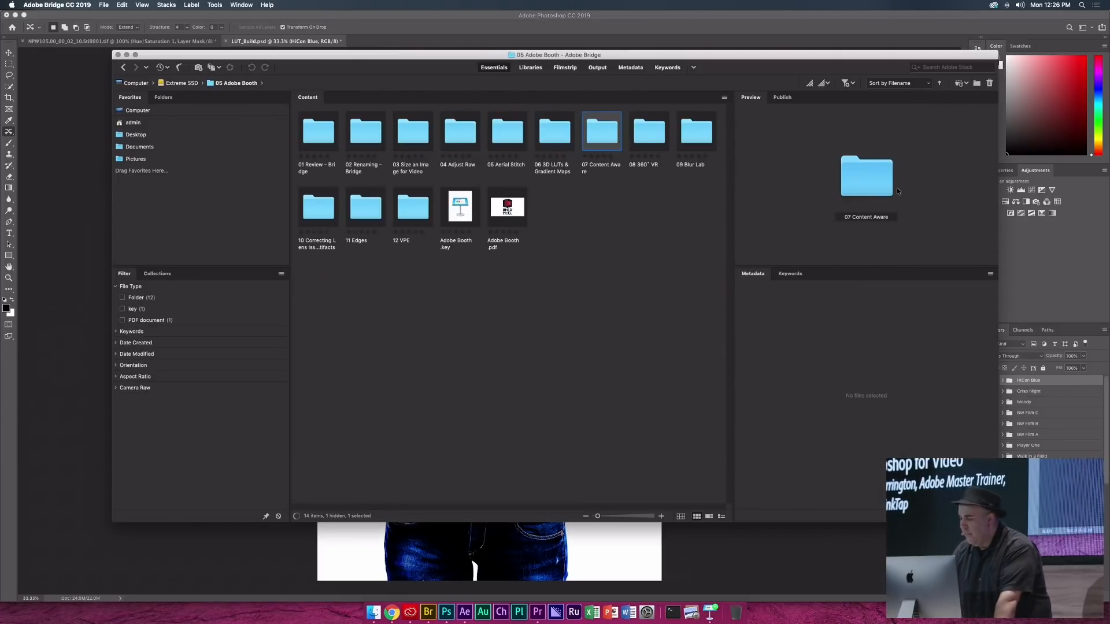
key(Right)
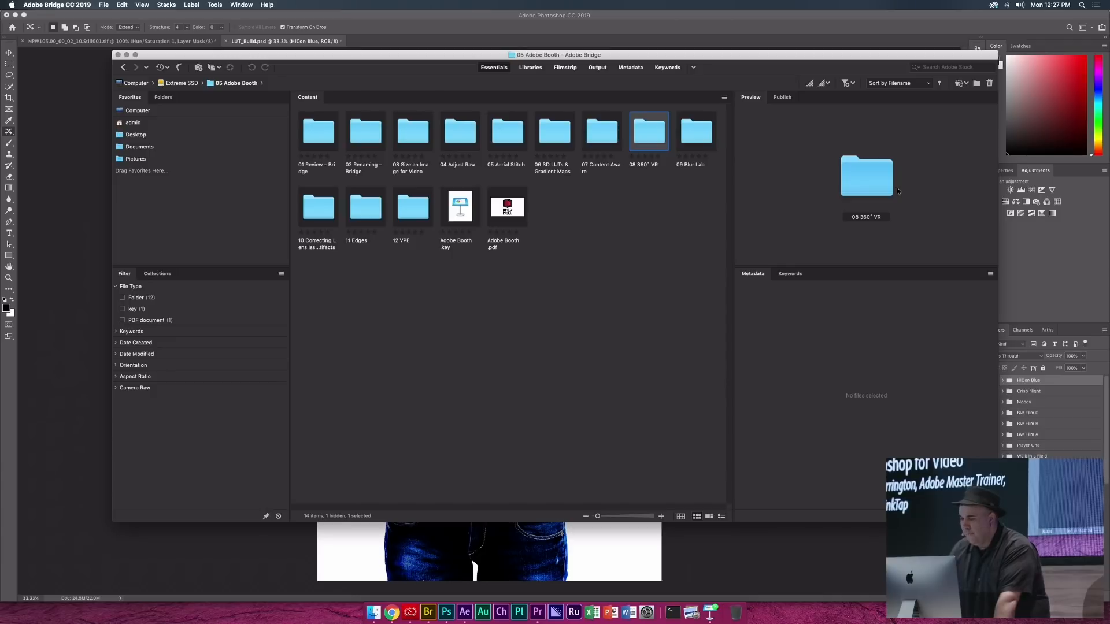
key(super+Down)
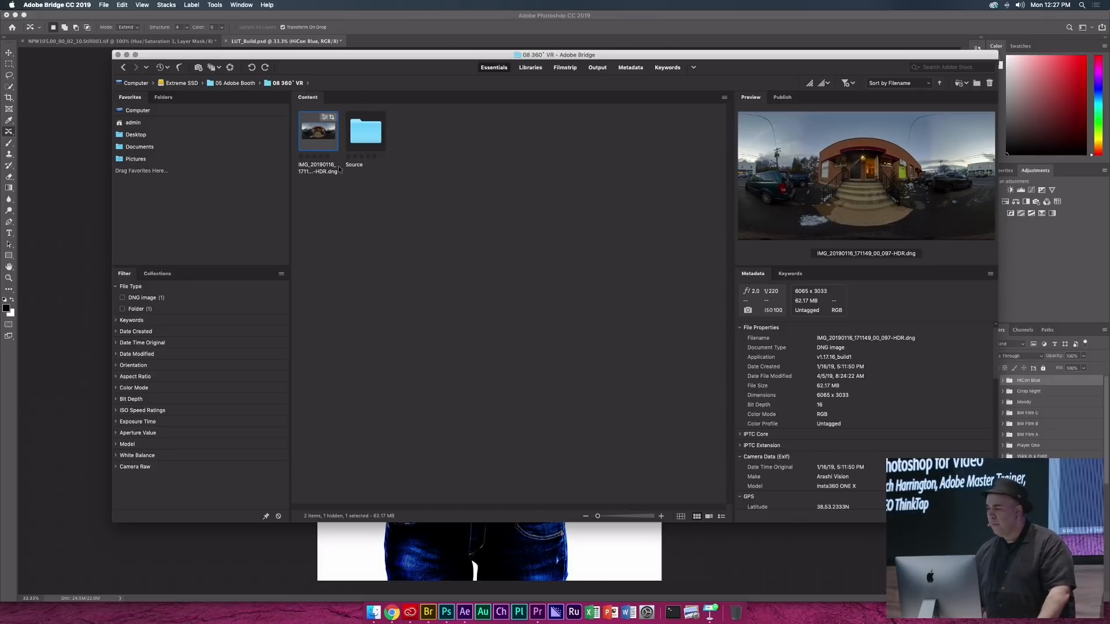
- Open the 360° HDR DNG of the building entrance in Photoshop, keeping its existing Camera Raw settings
right_click(326, 136)
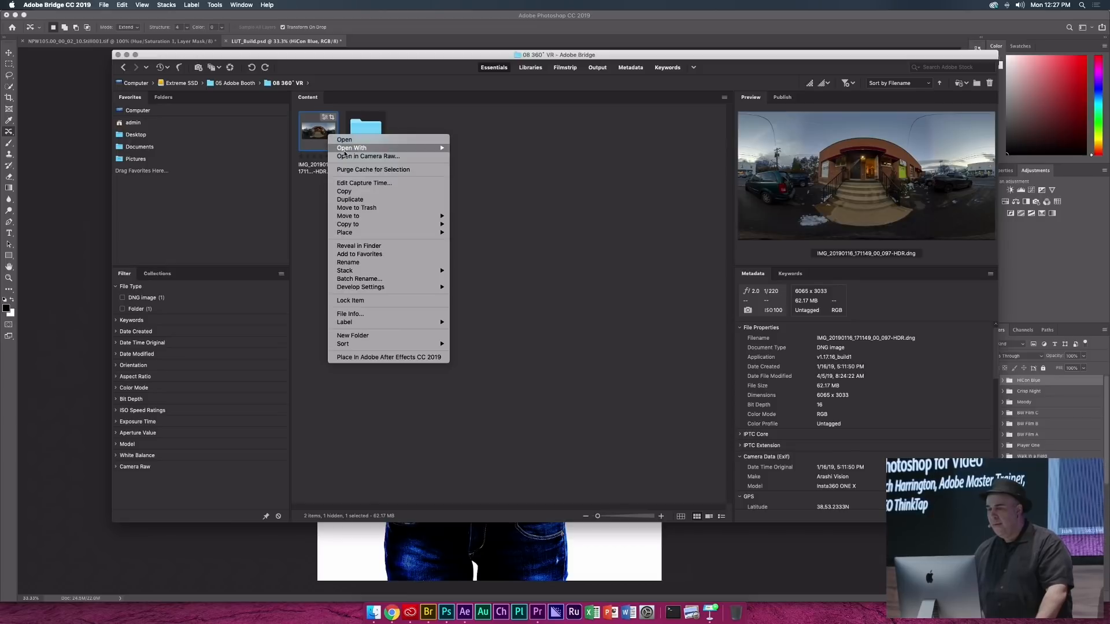
mouse_move(370, 148)
click(528, 151)
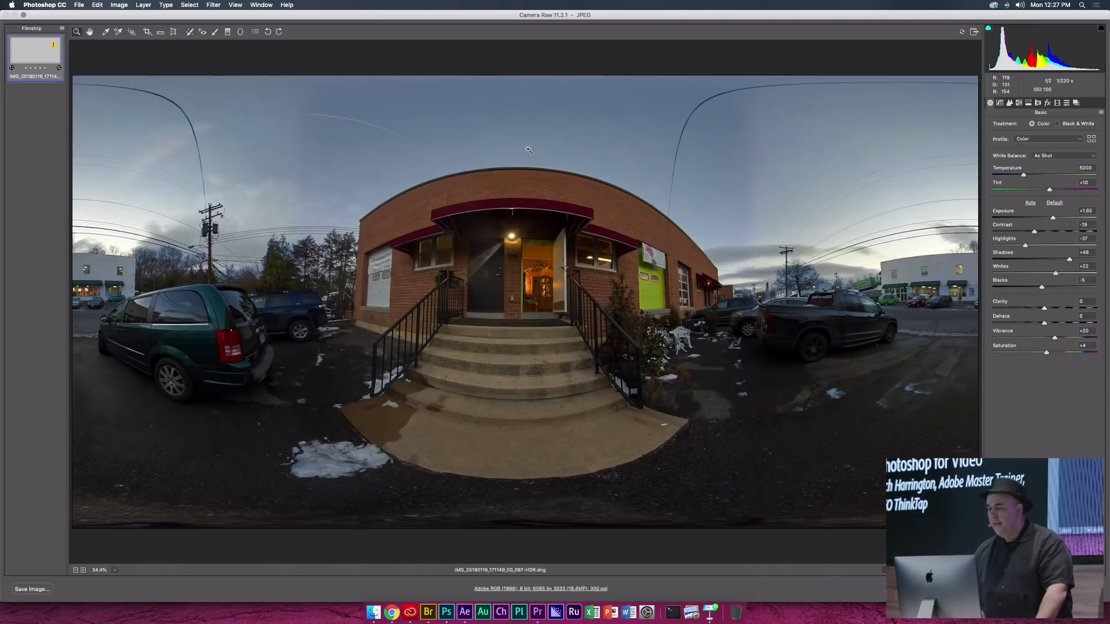
key(Return)
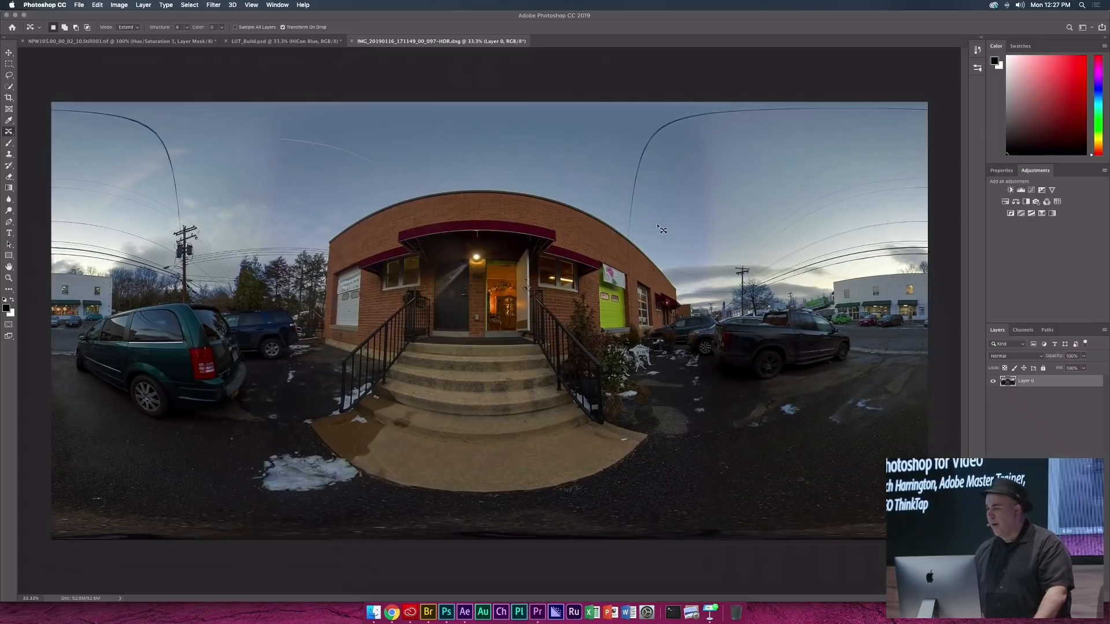
- Create a spherical panorama layer from the photo's layer and switch to the 3D workspace
click(234, 5)
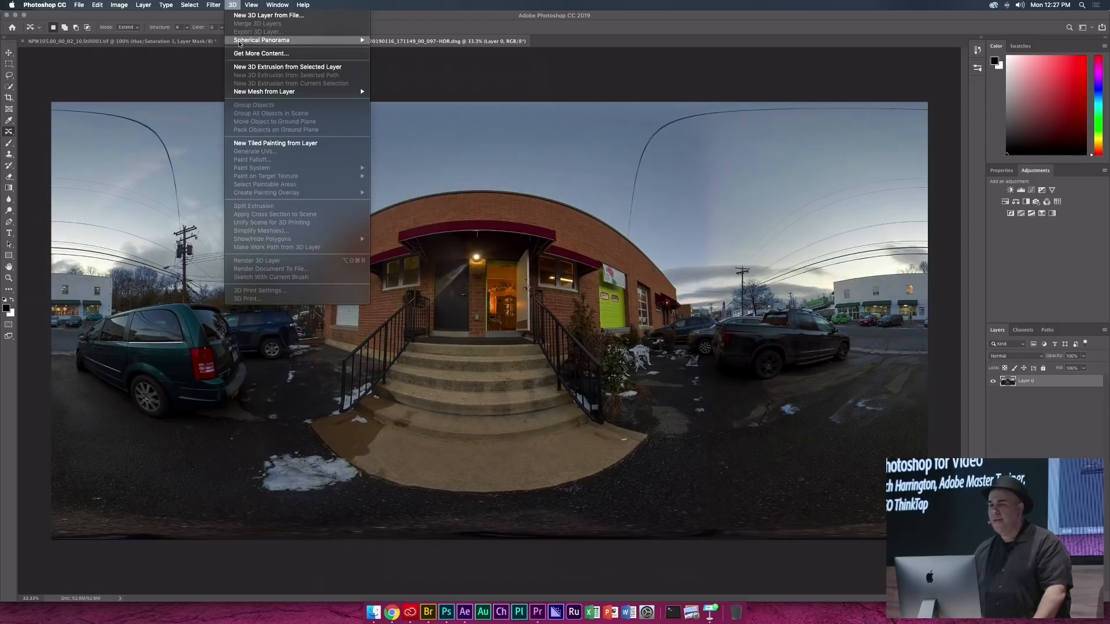
mouse_move(242, 42)
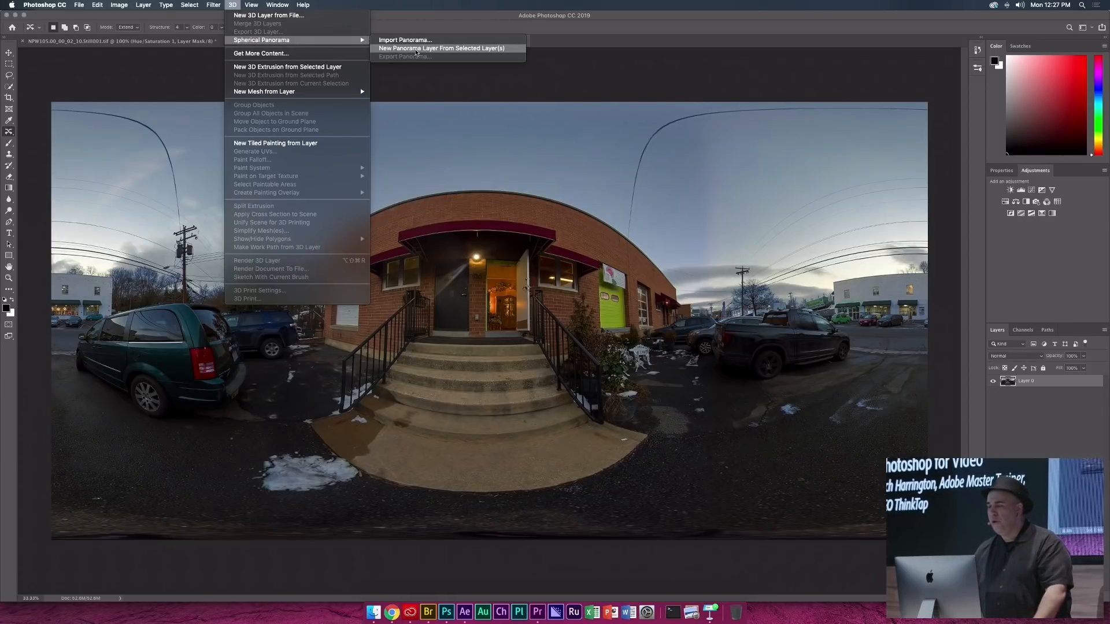
click(415, 48)
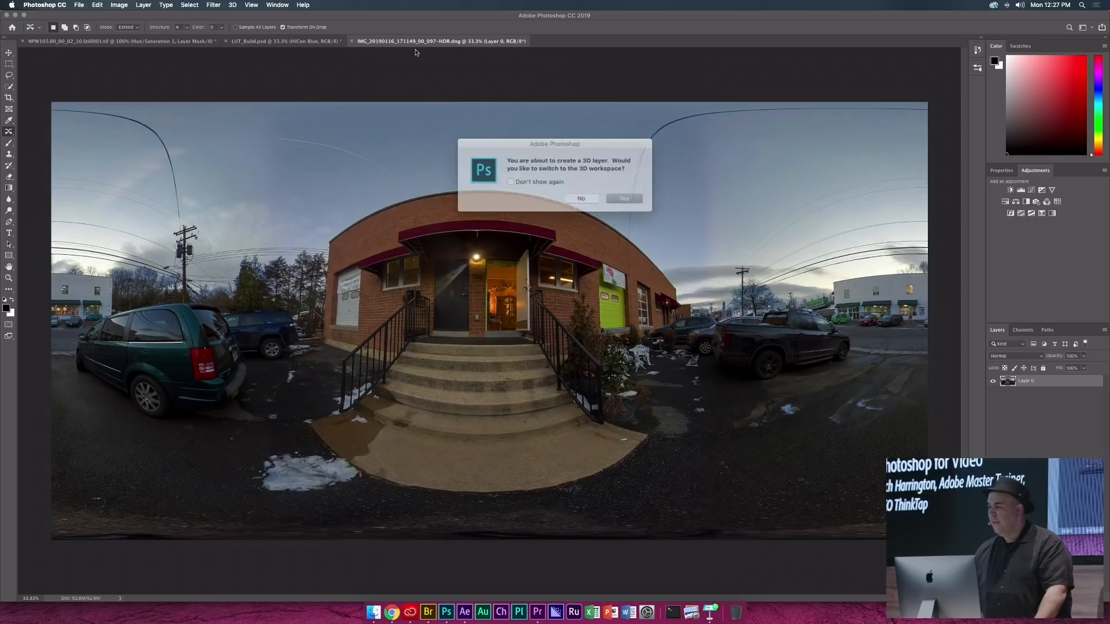
click(620, 198)
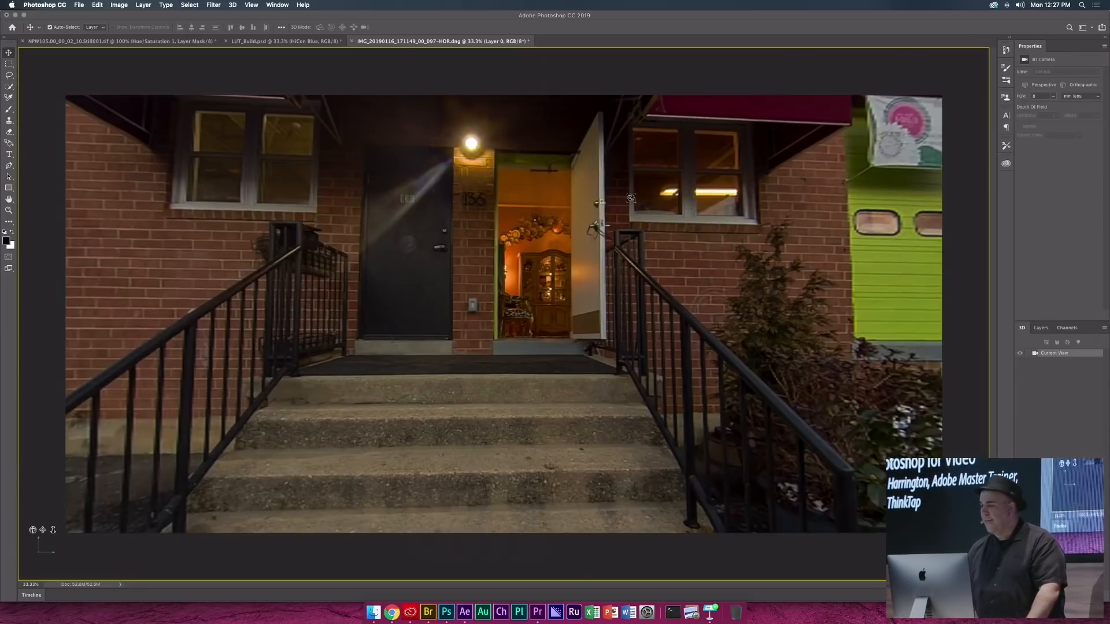
- Paint over the vertical stitching seam in the panorama's sky with a content-aware Spot Healing Brush at 250 px
drag(630, 197, 477, 153)
key(j)
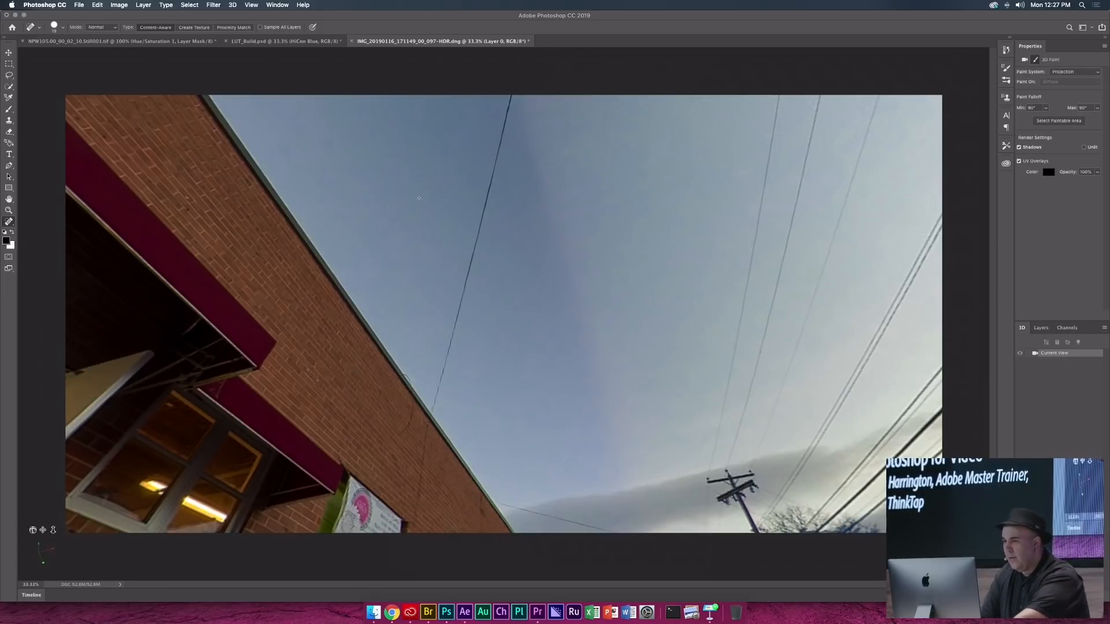
key(bracketright)
key(bracketright)
key(bracketright)
key(bracketright)
key(bracketright)
key(bracketright)
key(bracketright)
key(bracketright)
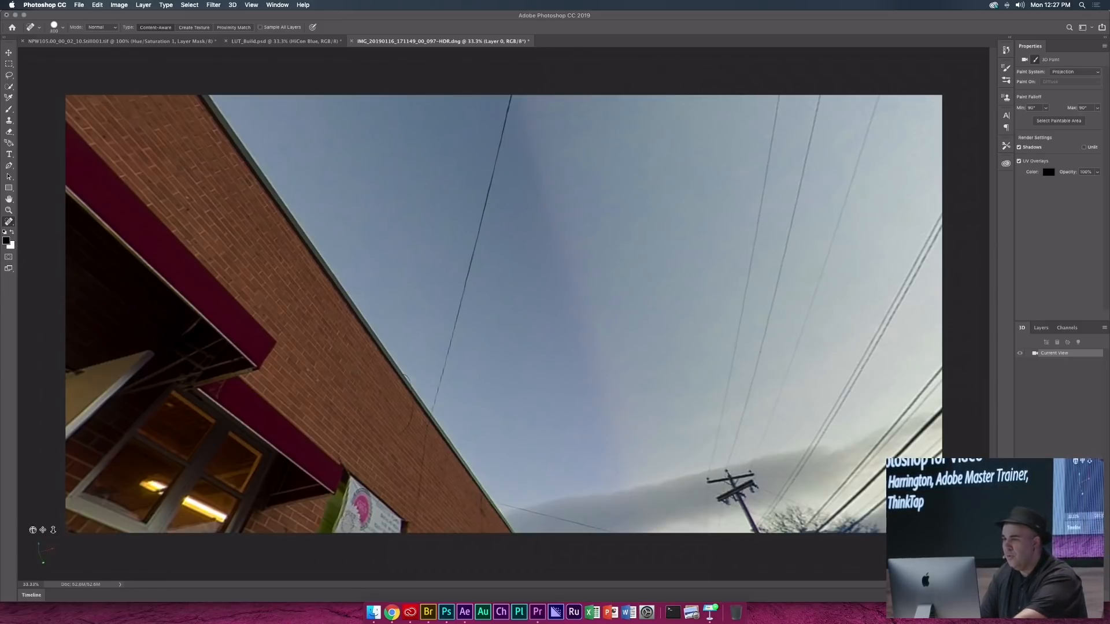
key(bracketleft)
key(bracketleft)
key(bracketleft)
key(bracketleft)
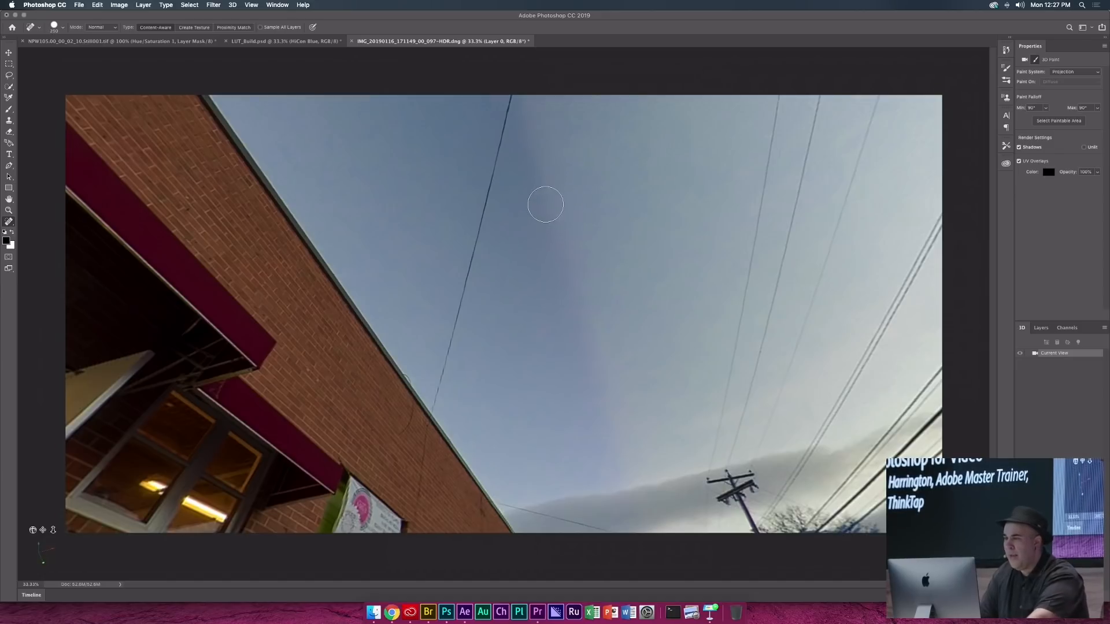
mouse_move(545, 202)
mouse_down()
mouse_move(544, 239)
mouse_move(573, 380)
mouse_move(579, 373)
mouse_up()
drag(554, 243, 566, 323)
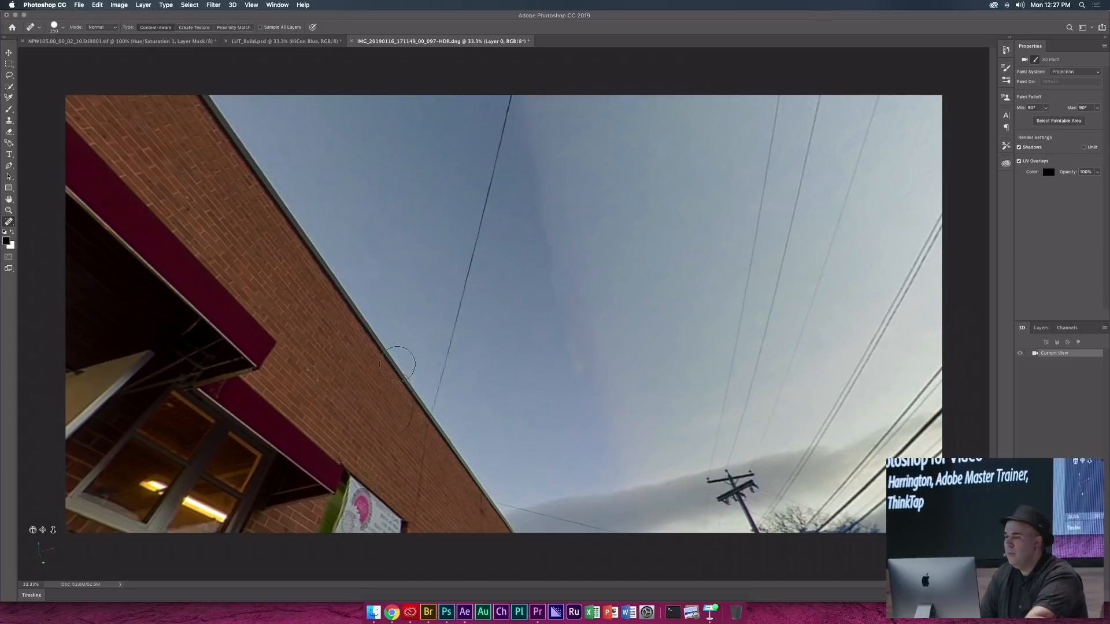
- Select the tripod remnant on the panorama's asphalt ground below the steps with a freehand lasso and fill the selection
key(v)
mouse_move(360, 361)
mouse_down()
mouse_move(434, 350)
mouse_move(275, 463)
mouse_move(516, 413)
mouse_up()
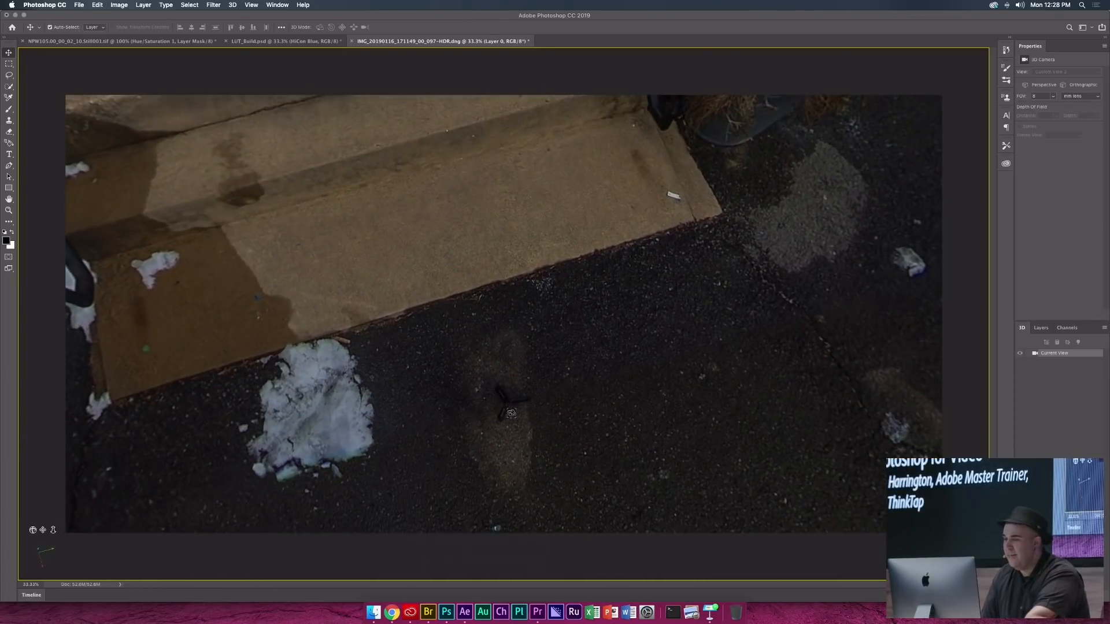
key(l)
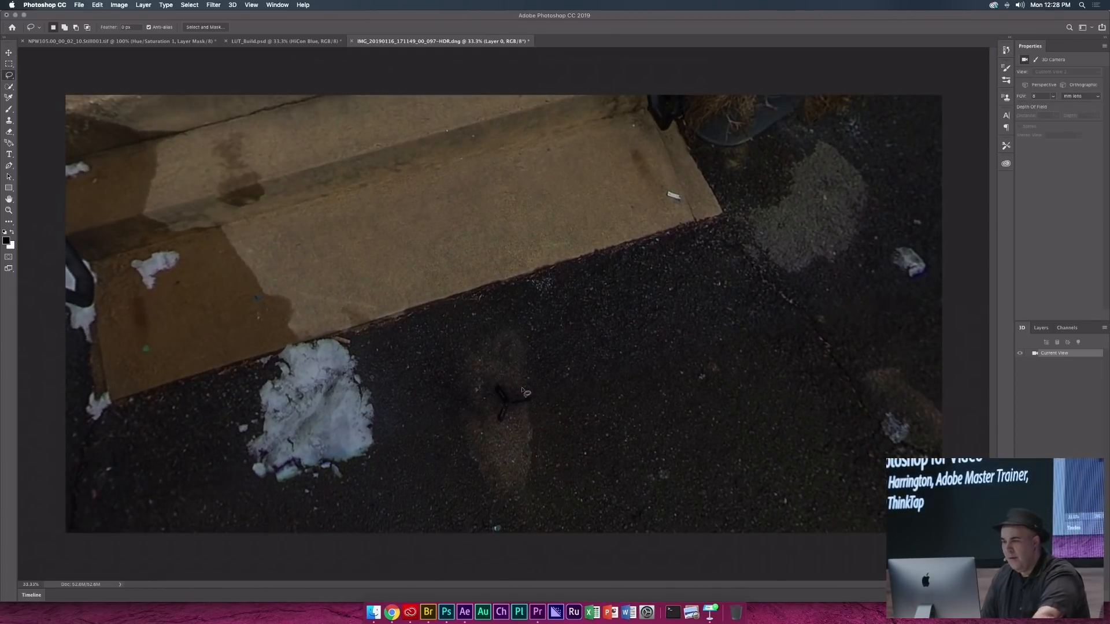
mouse_move(522, 383)
mouse_down()
mouse_move(487, 380)
mouse_move(473, 427)
mouse_move(529, 440)
mouse_move(551, 394)
mouse_move(513, 383)
mouse_up()
click(97, 5)
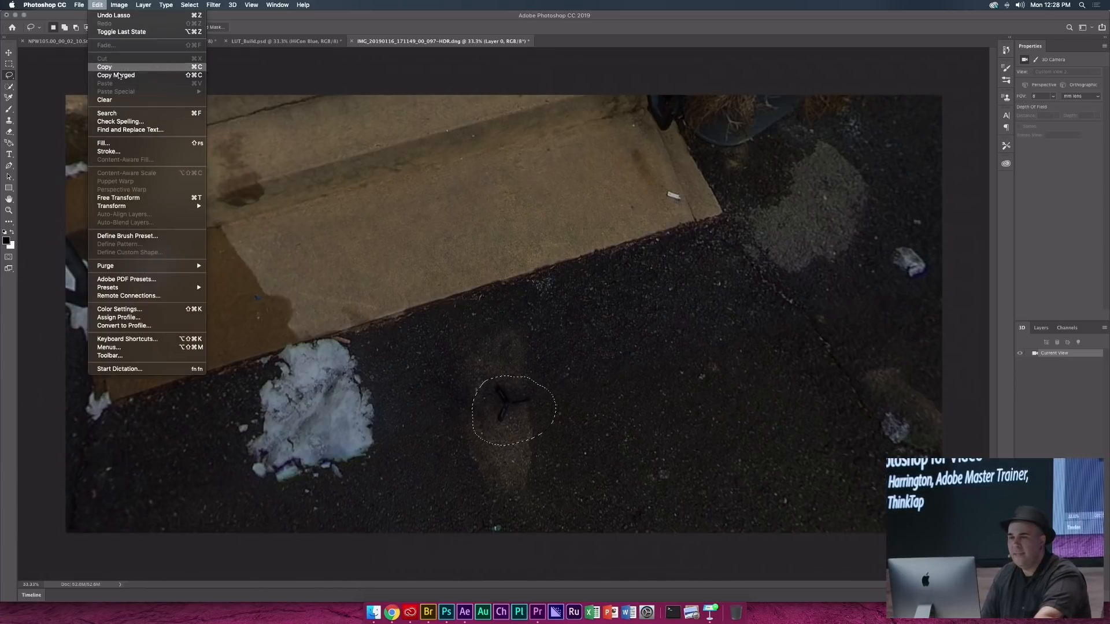
click(142, 144)
click(610, 259)
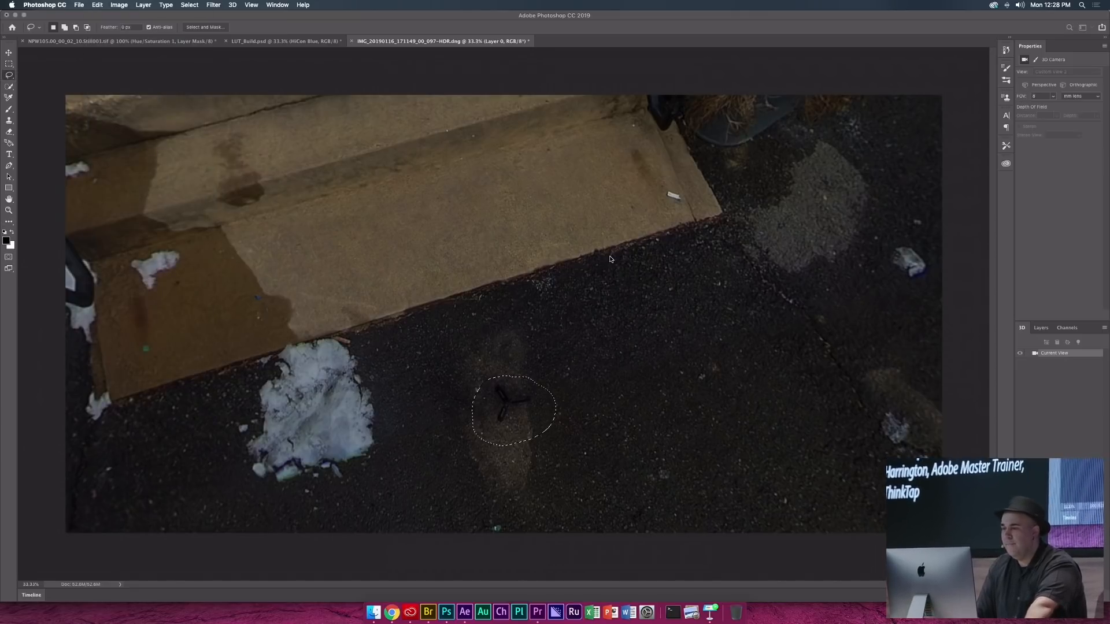
key(super+d)
- Look around the building entrance in the retouched panorama and find the Spherical Panorama export command
click(10, 54)
drag(242, 289, 184, 192)
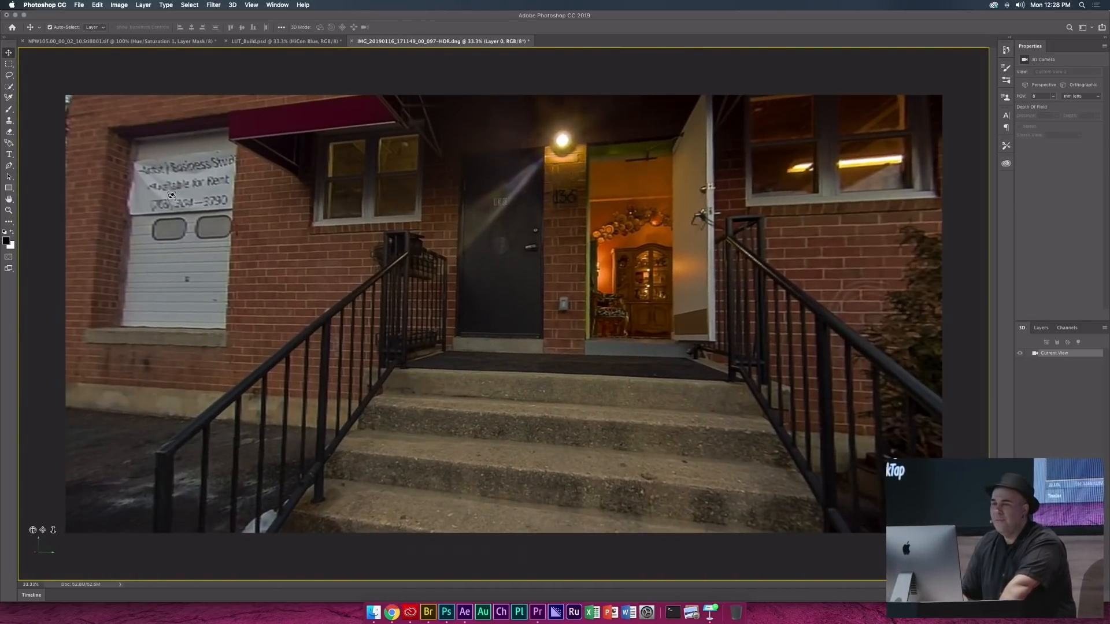
drag(473, 234, 538, 251)
click(232, 5)
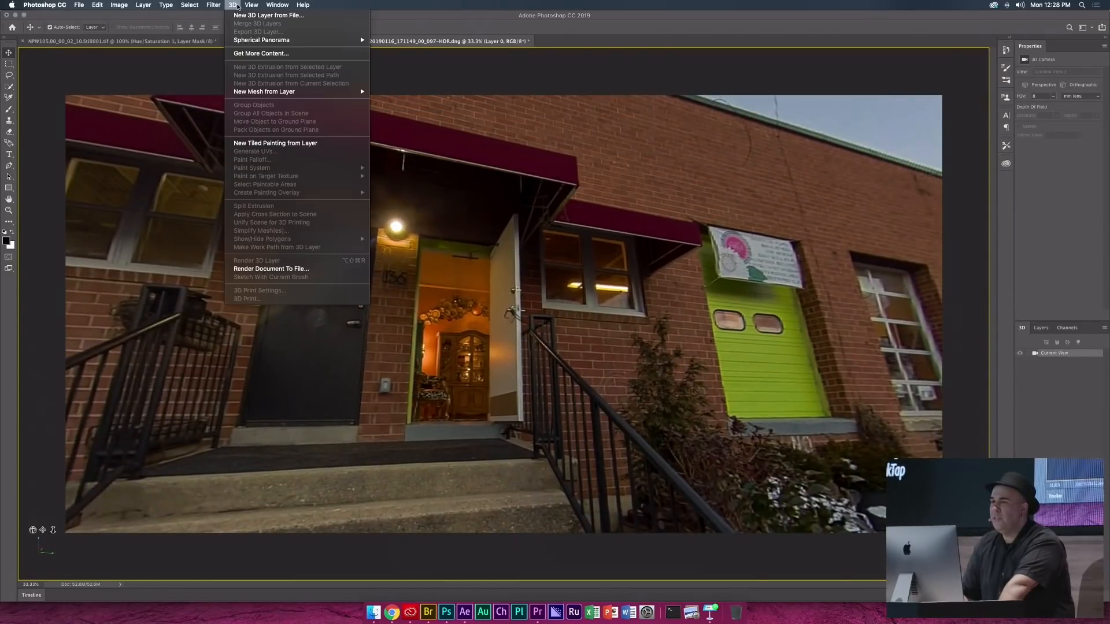
mouse_move(260, 40)
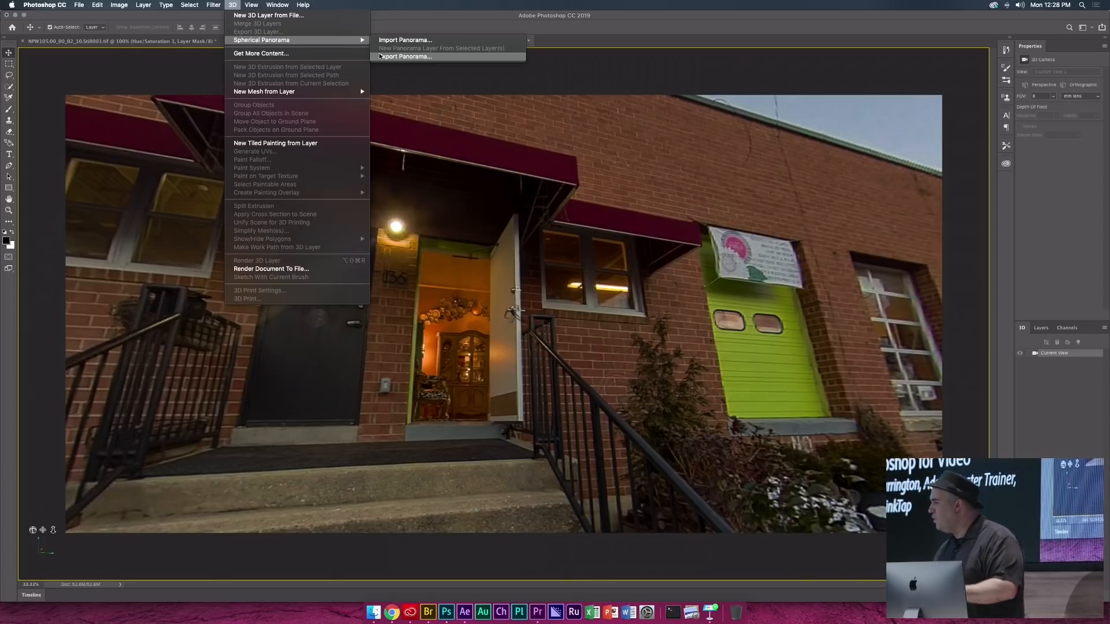
click(405, 56)
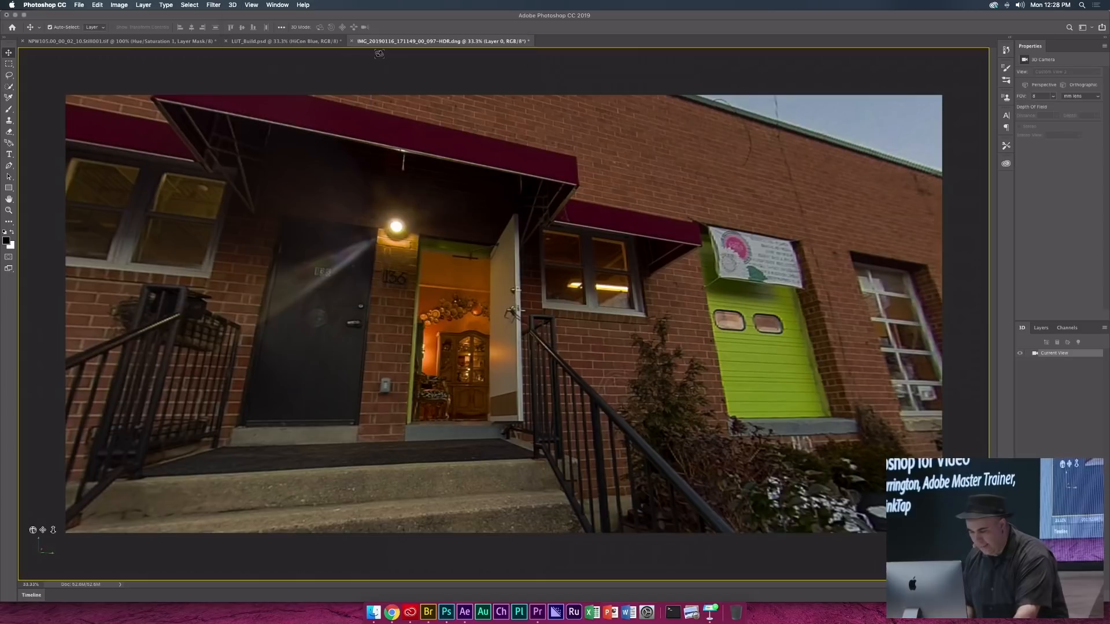
- Switch to Adobe Bridge and open the 12 VPE folder inside 05 Adobe Booth
key(super+Tab)
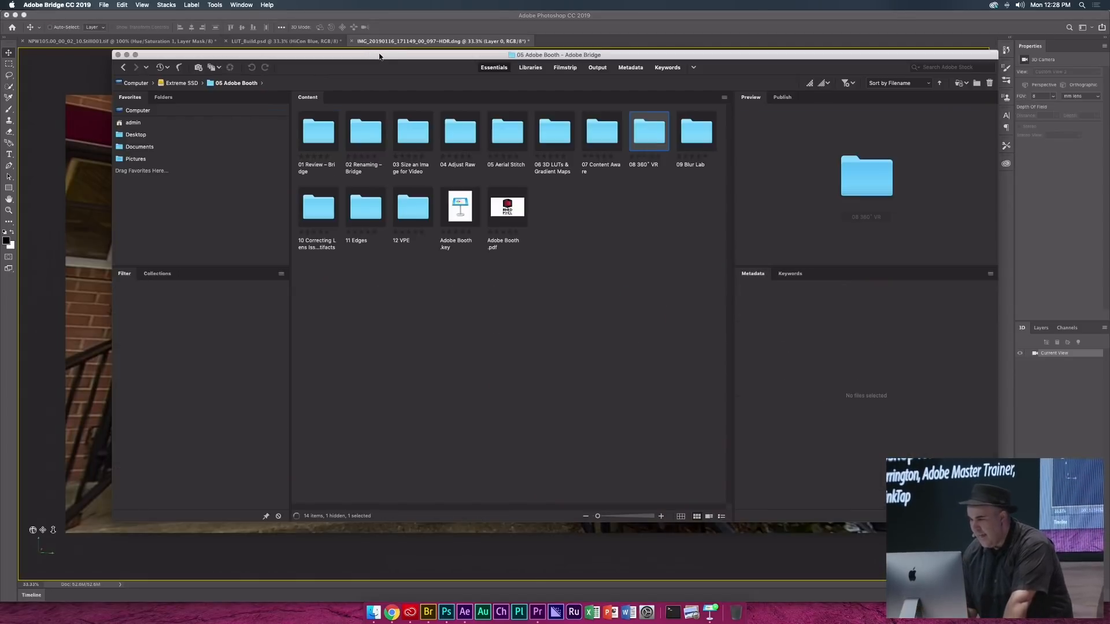
key(Right)
key(Left)
key(Left)
key(Left)
key(Left)
key(Left)
key(Left)
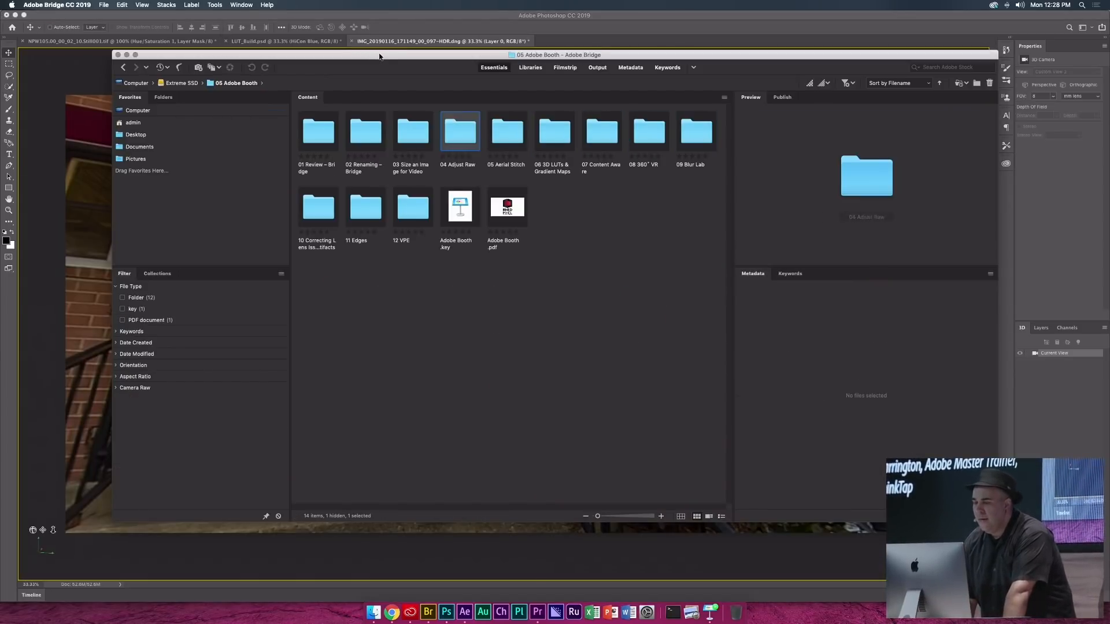
key(Down)
key(super+Down)
key(Right)
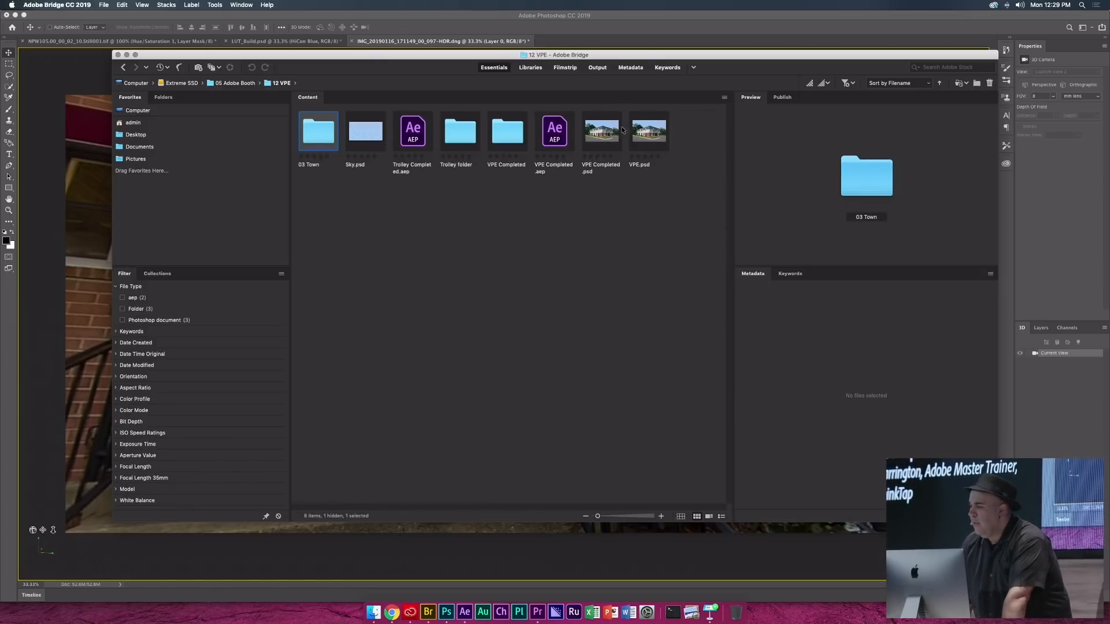
- Open VPE.psd from the 12 VPE folder in Adobe Photoshop CC 2019
click(647, 133)
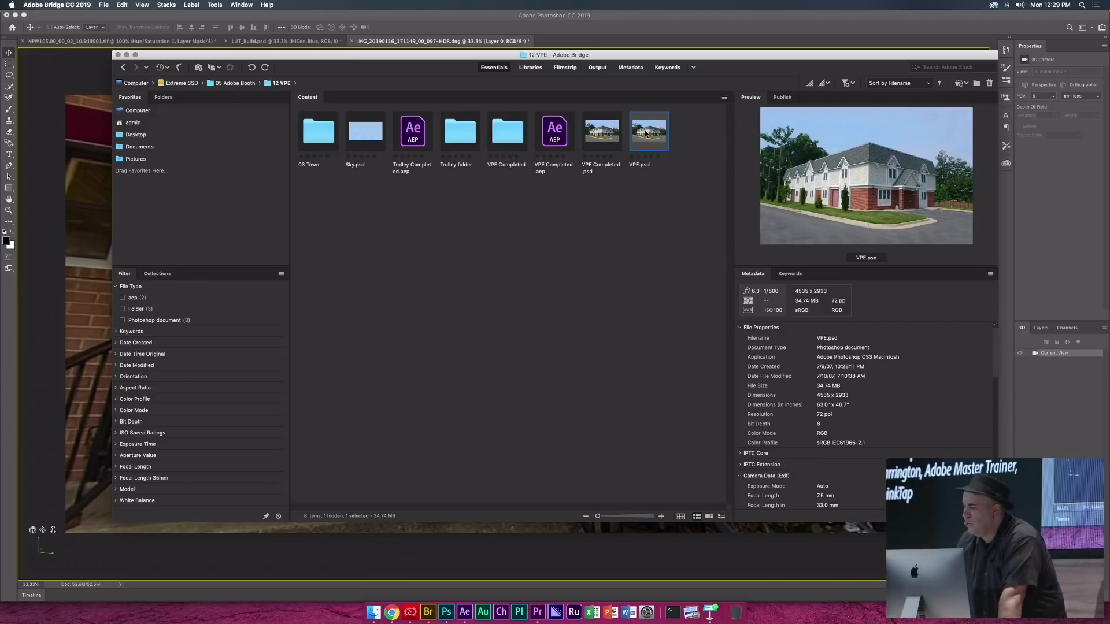
right_click(646, 133)
mouse_move(746, 144)
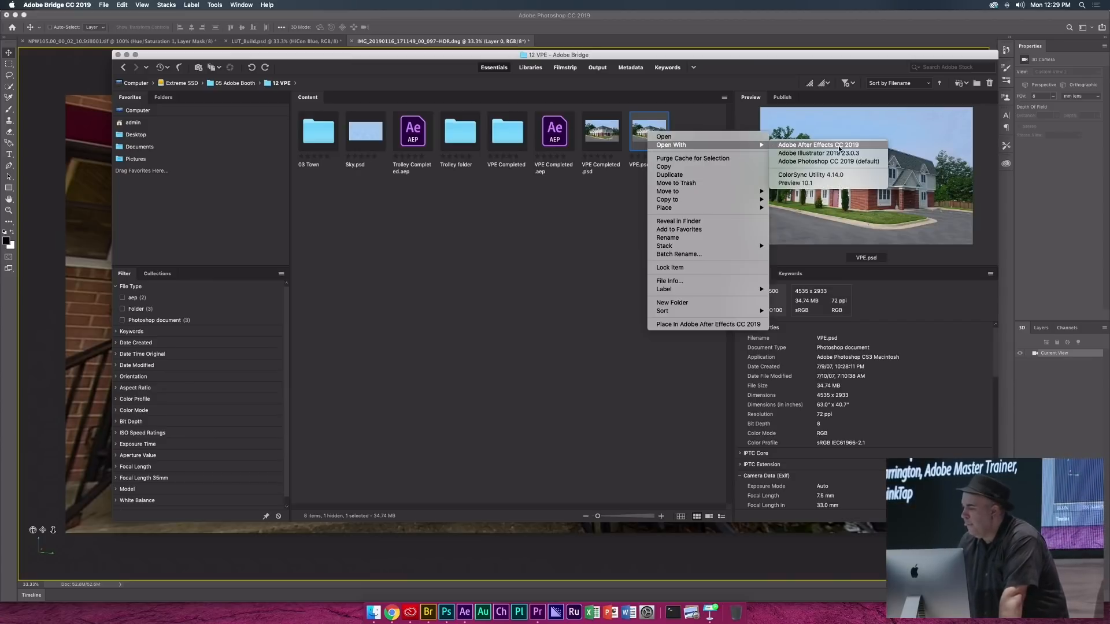
click(834, 161)
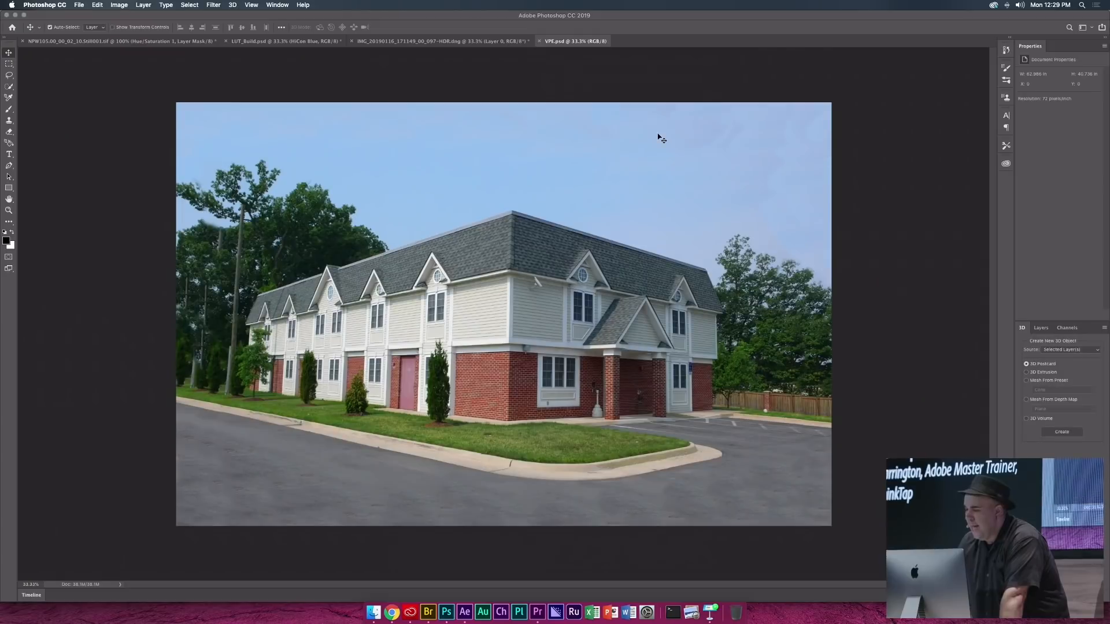
- Open the Vanishing Point filter and define a perspective plane over the building's entrance facade, extending it slightly past the far corner
click(209, 4)
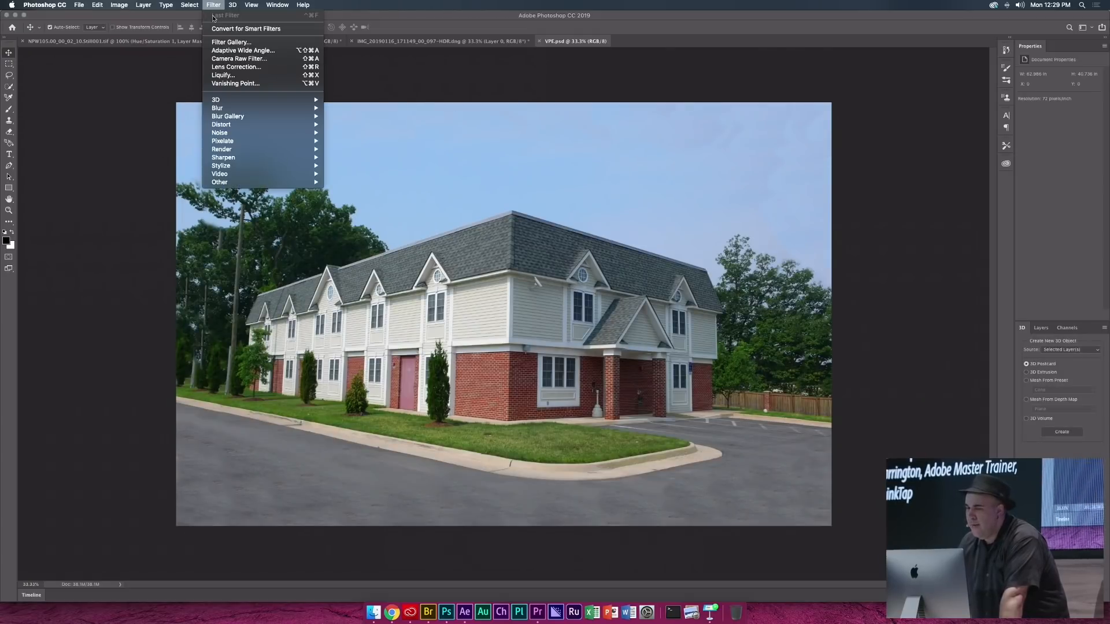
click(228, 83)
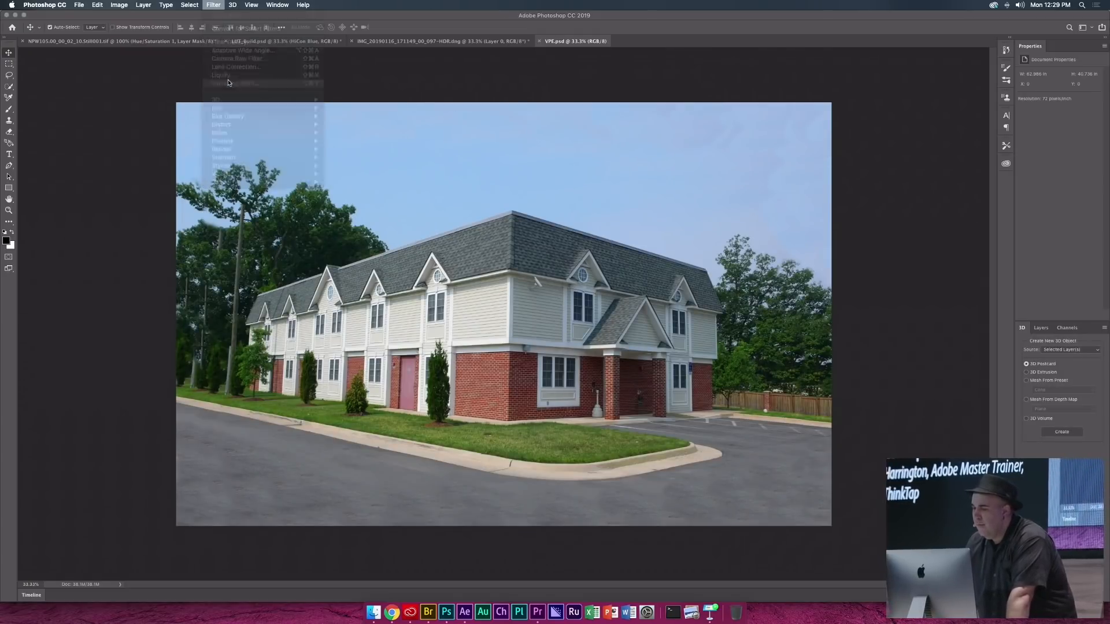
click(573, 189)
click(565, 458)
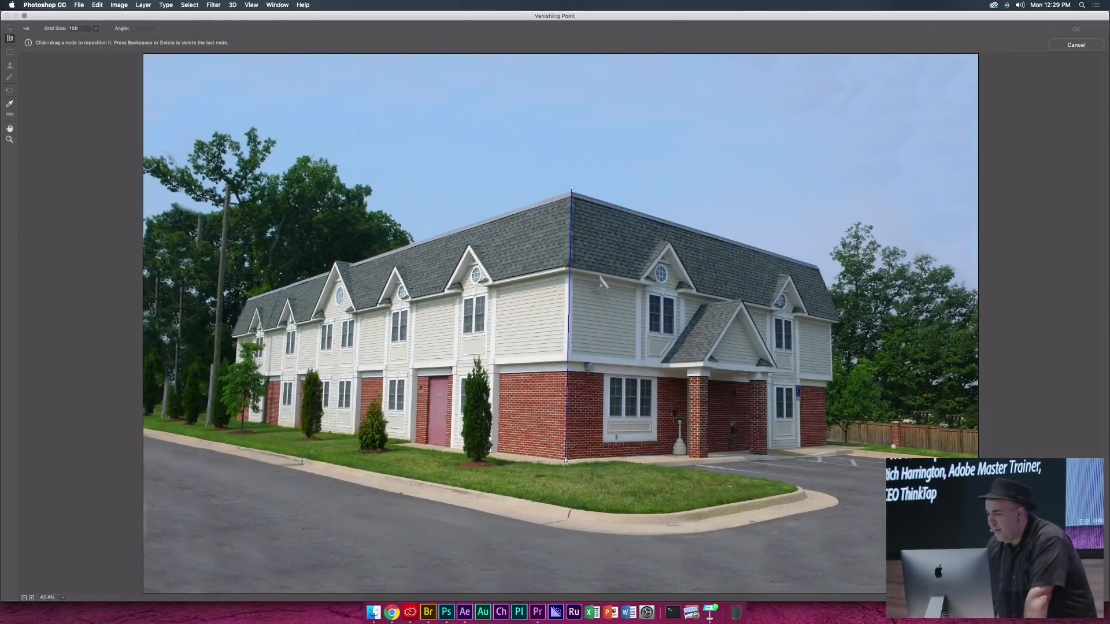
click(829, 445)
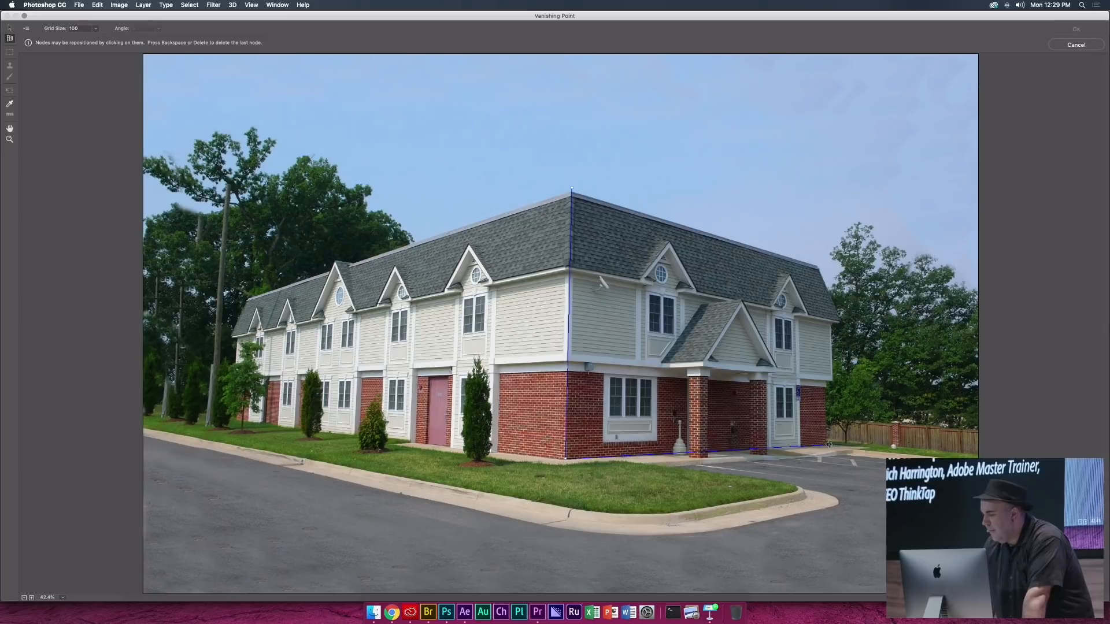
click(820, 268)
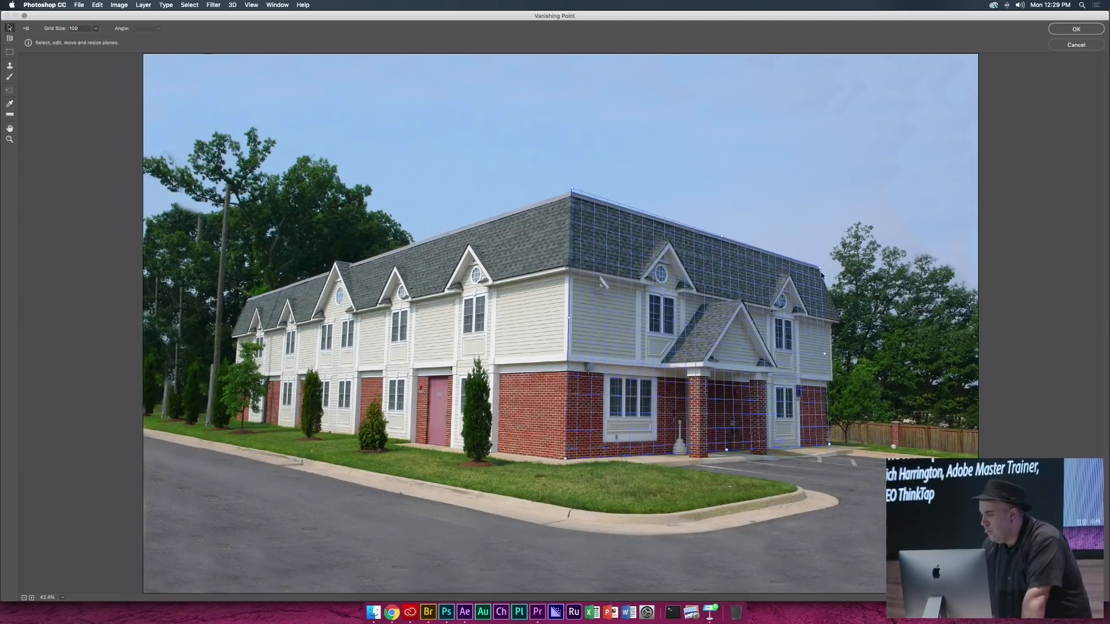
drag(834, 359, 845, 356)
- Tear off a connected plane from the front corner along the long side facade and fit it with an angle of 104.4
key(super)
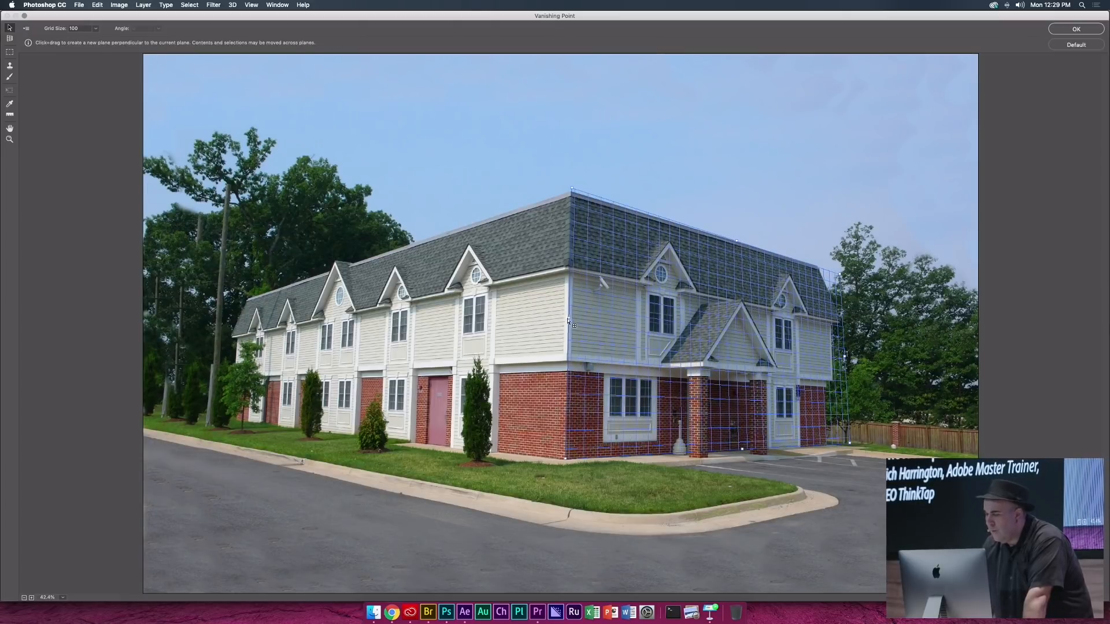
drag(569, 322, 246, 373)
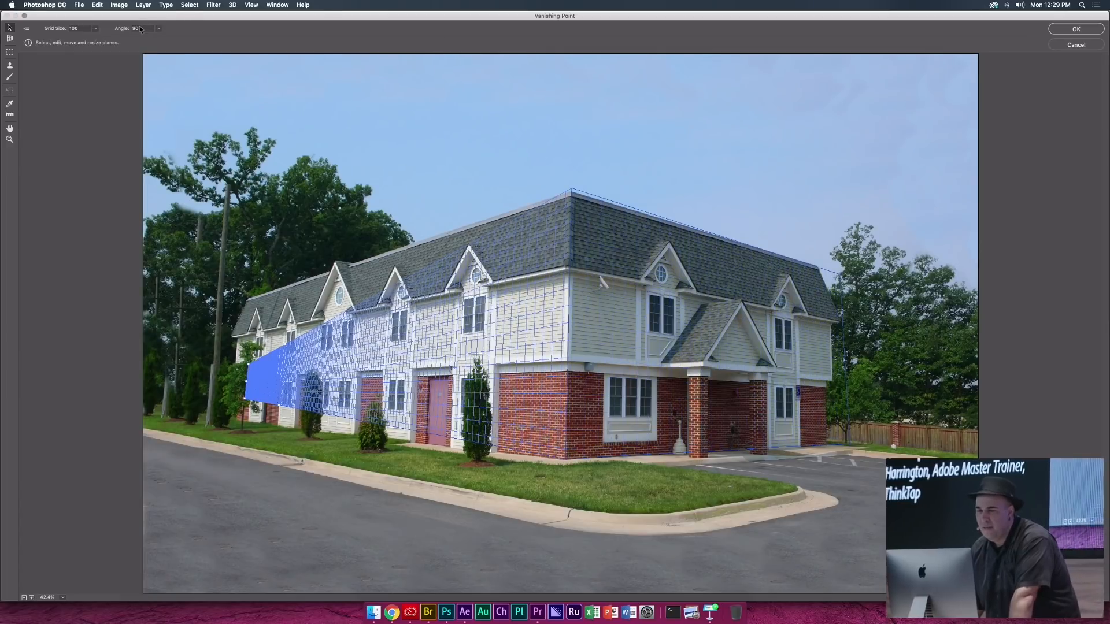
click(158, 28)
drag(126, 40, 137, 38)
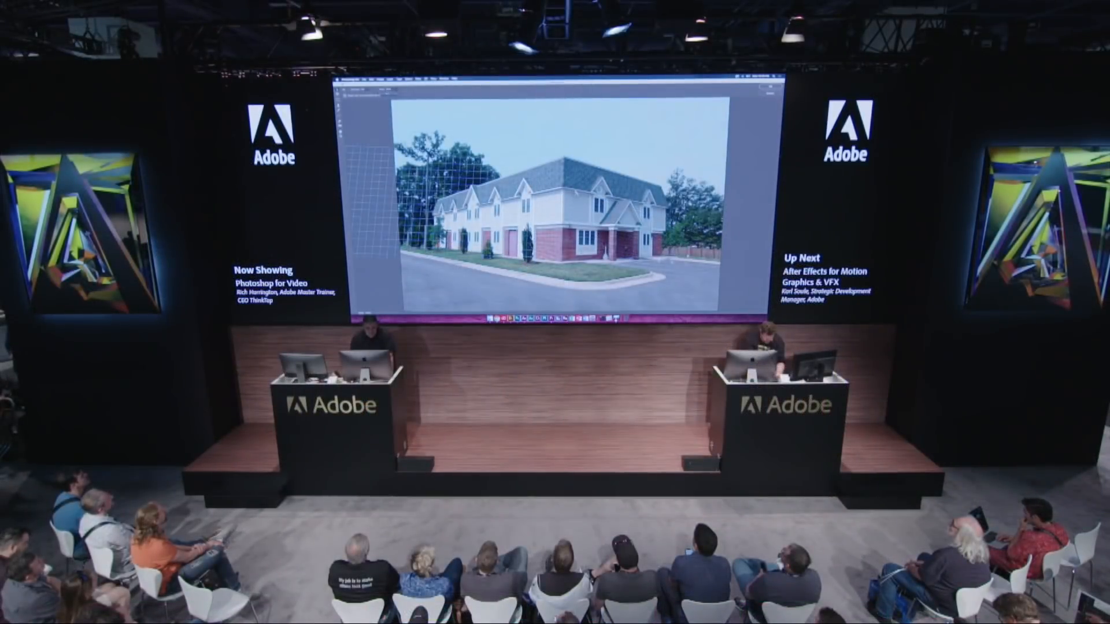
drag(137, 38, 133, 33)
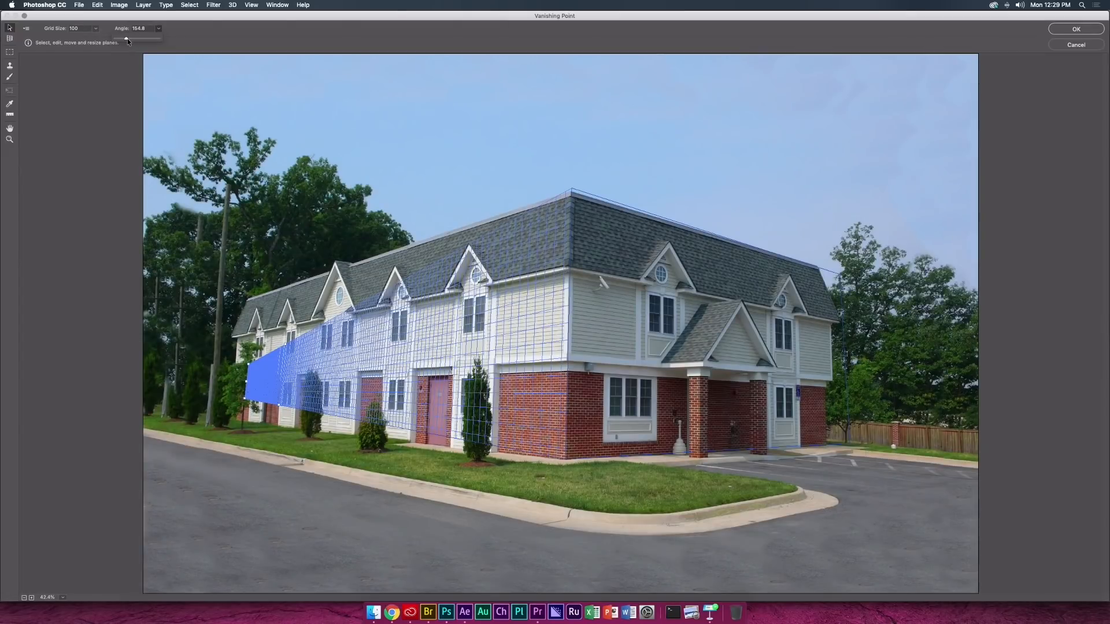
drag(127, 41, 129, 41)
drag(57, 377, 232, 355)
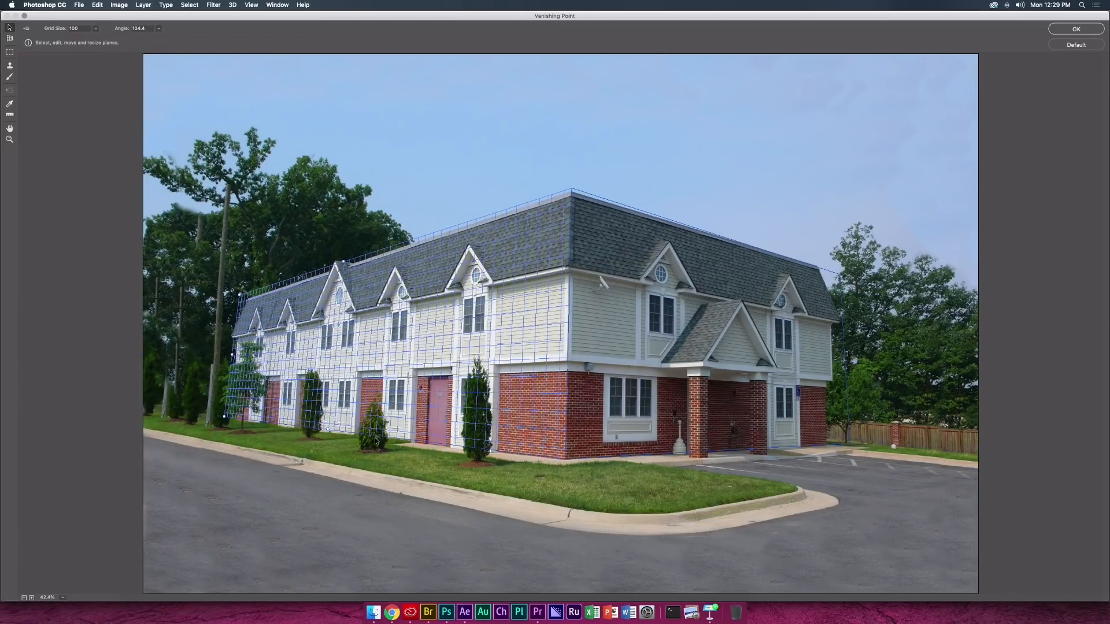
- Tear off perpendicular ground planes from the base of both facades and extend them over the lawn, street and parking lot
drag(334, 436, 1, 488)
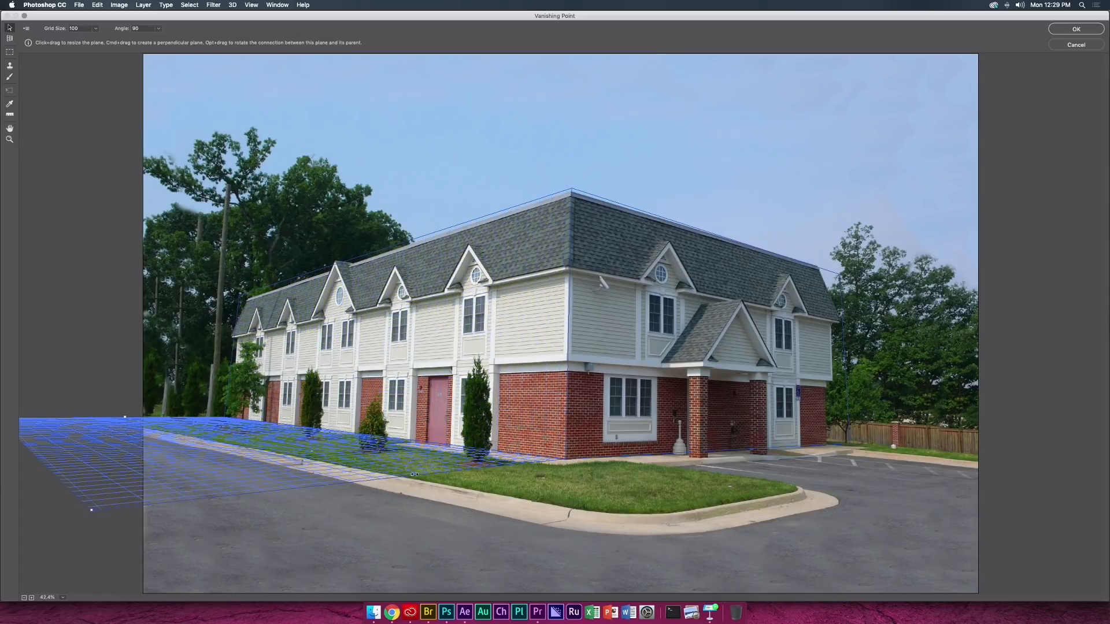
drag(413, 475, 613, 524)
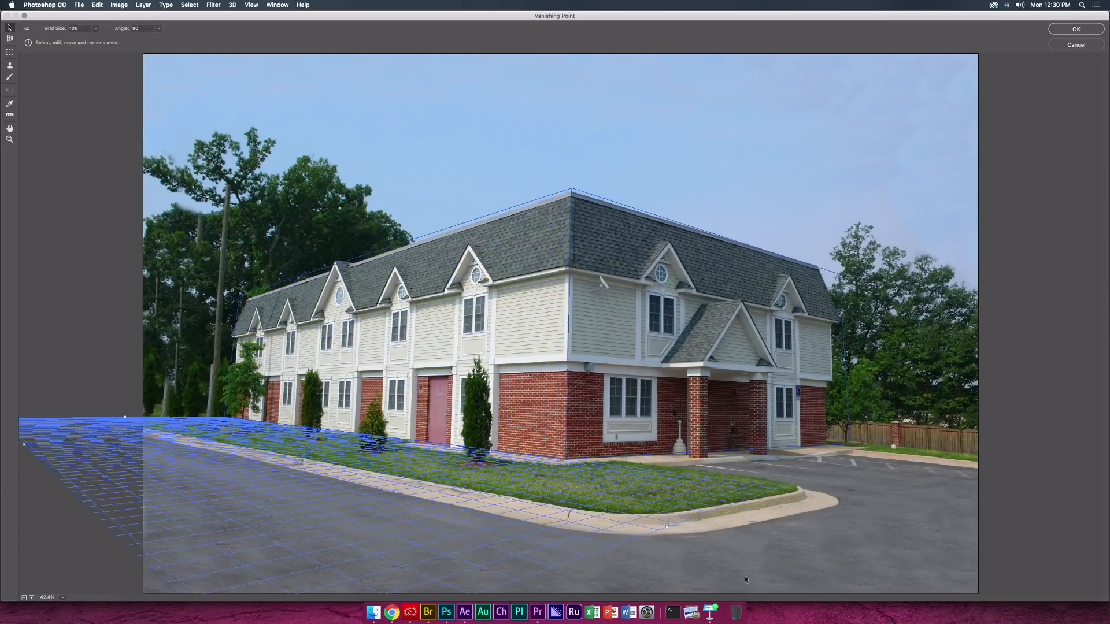
click(674, 386)
drag(742, 451, 1015, 616)
drag(1108, 622, 1108, 622)
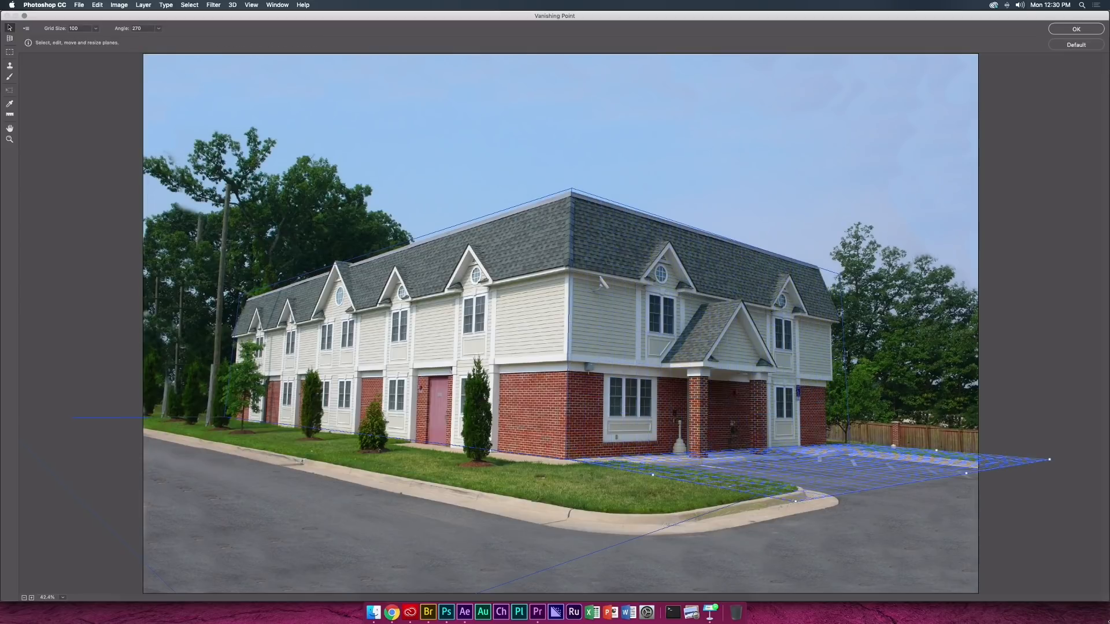
key(super+minus)
key(super+minus)
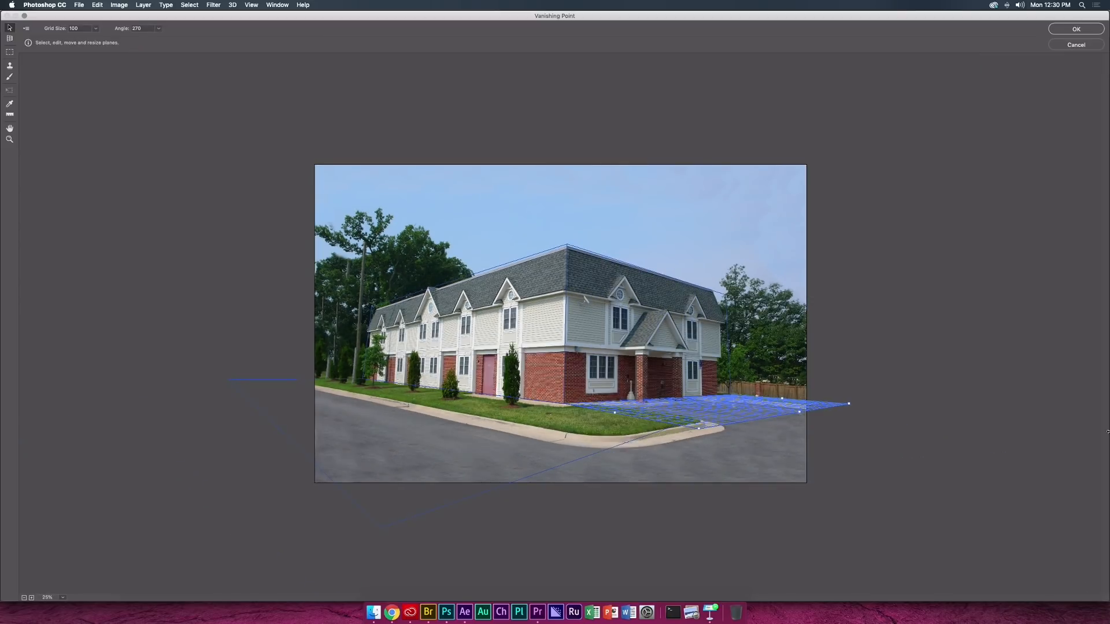
drag(798, 412, 848, 456)
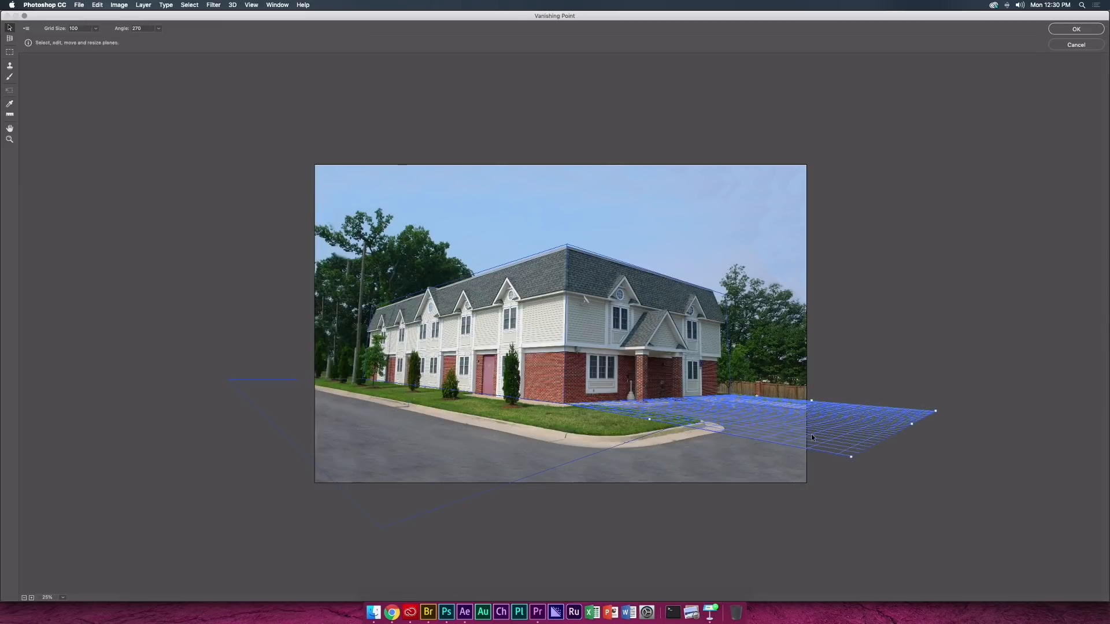
drag(618, 464, 569, 497)
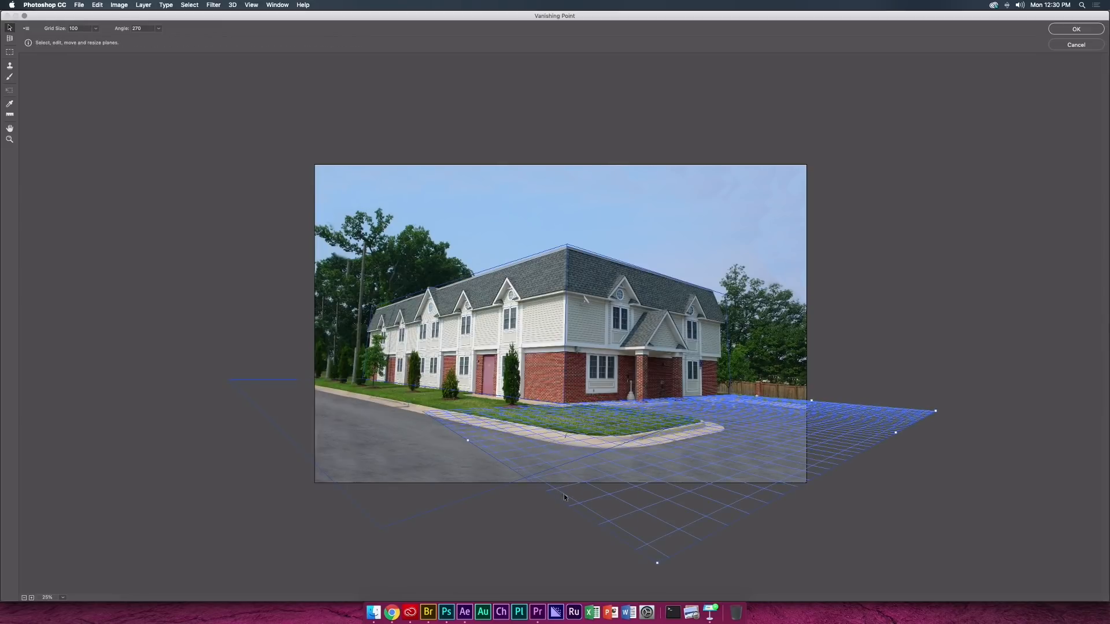
- Export the Vanishing Point planes for After Effects in the .vpe format
click(26, 28)
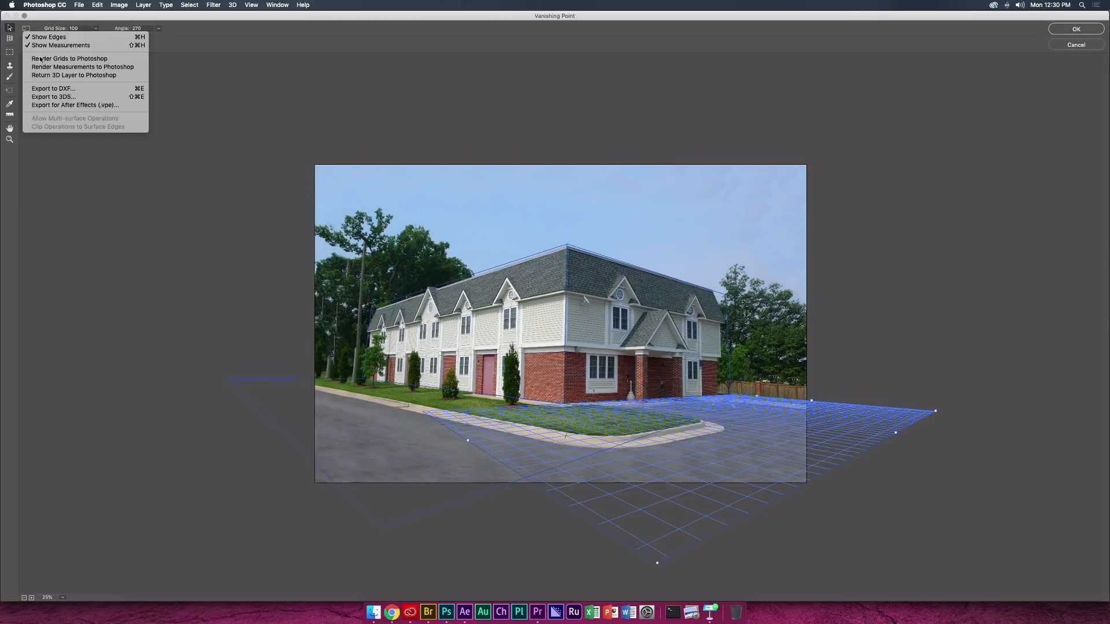
click(58, 105)
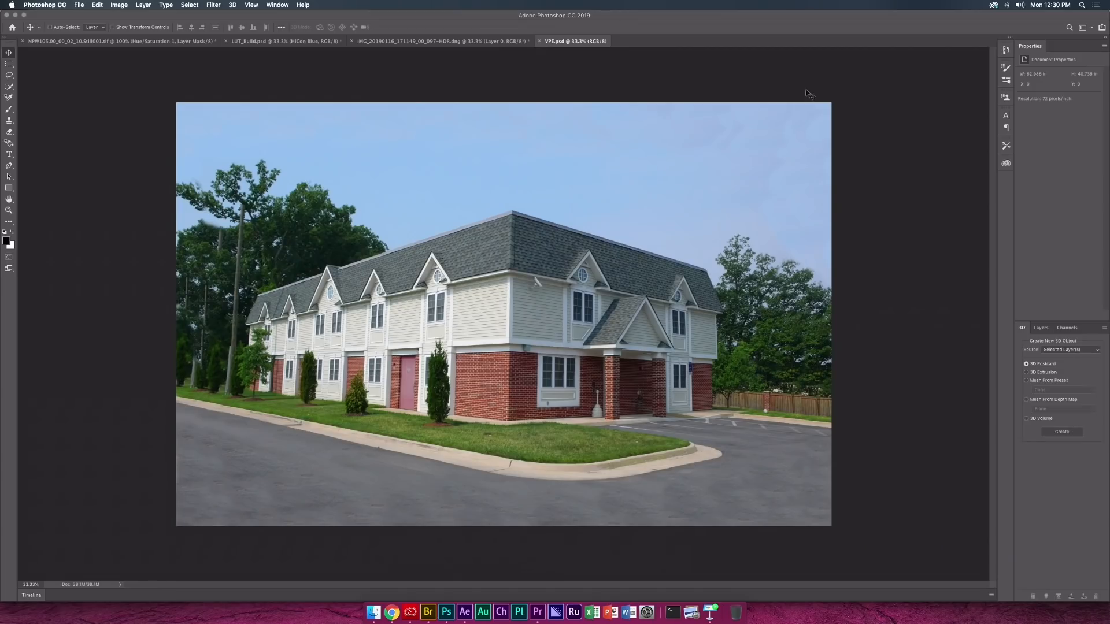
- Switch to Adobe Bridge and open VPE Completed.aep in Adobe After Effects CC 2019
key(super+Tab)
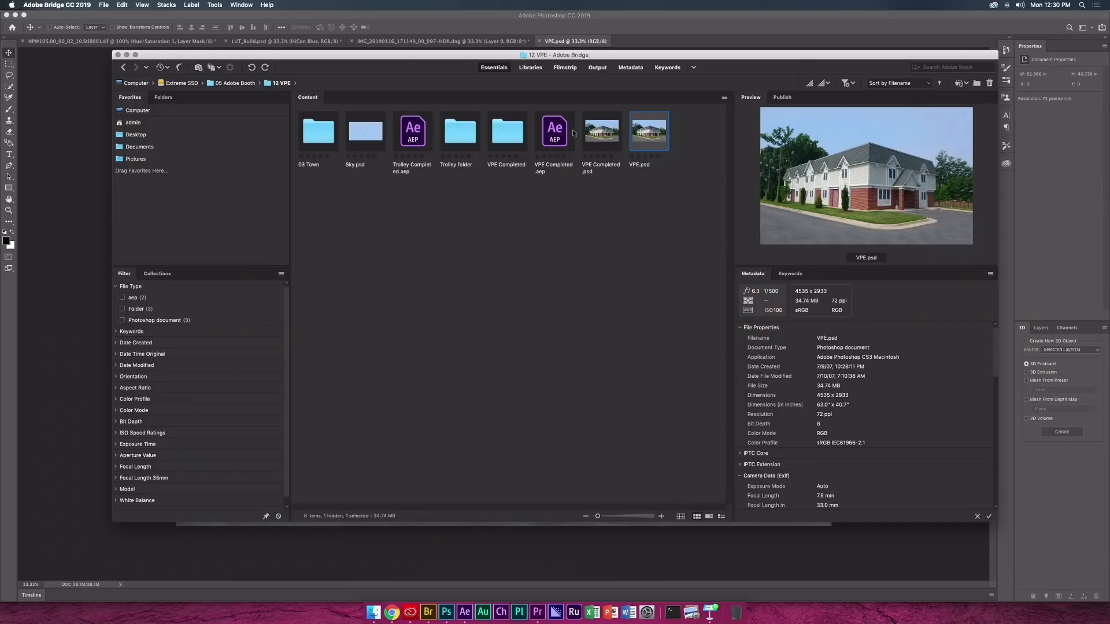
right_click(556, 132)
mouse_move(570, 142)
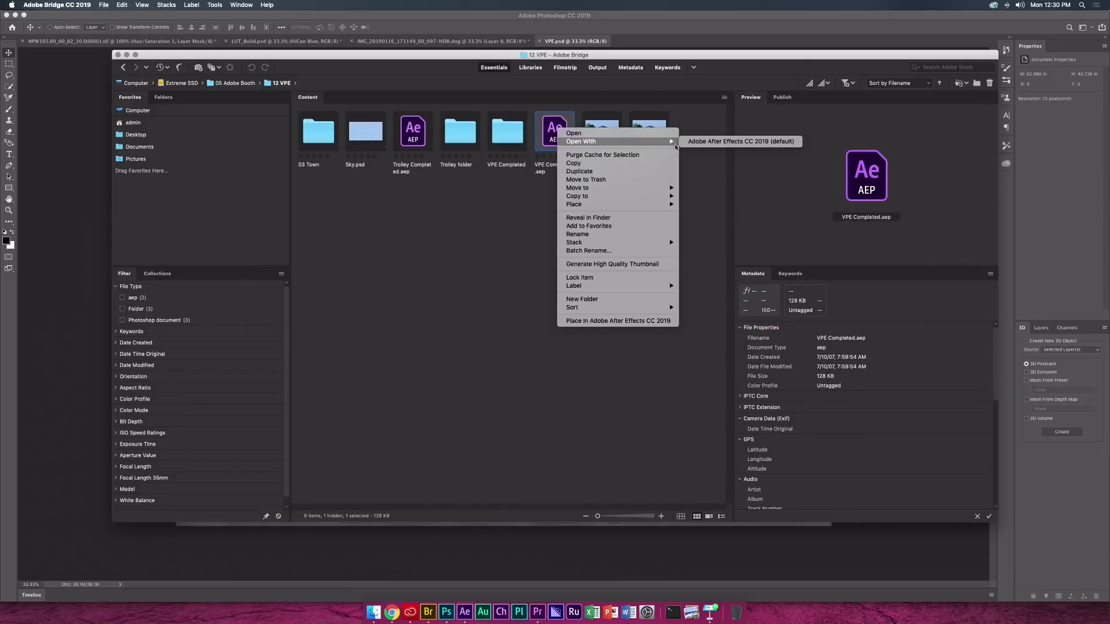
click(696, 142)
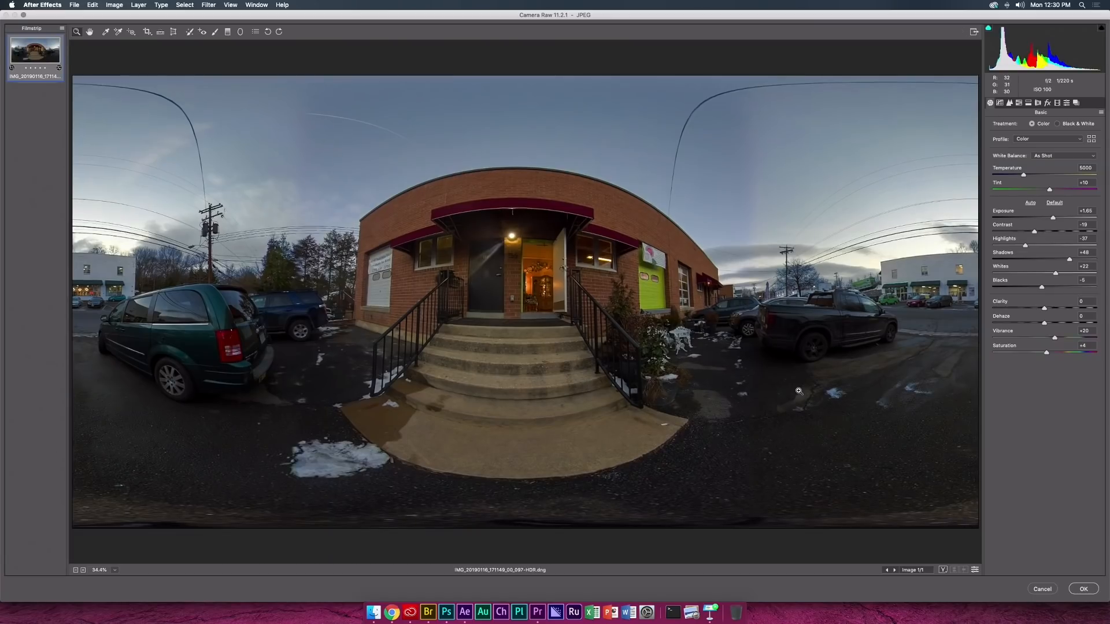
- Cancel Camera Raw, return to Adobe Bridge and open VPE Completed.aep in After Effects CC 2019, accepting the project conversion
key(Escape)
key(super+Tab)
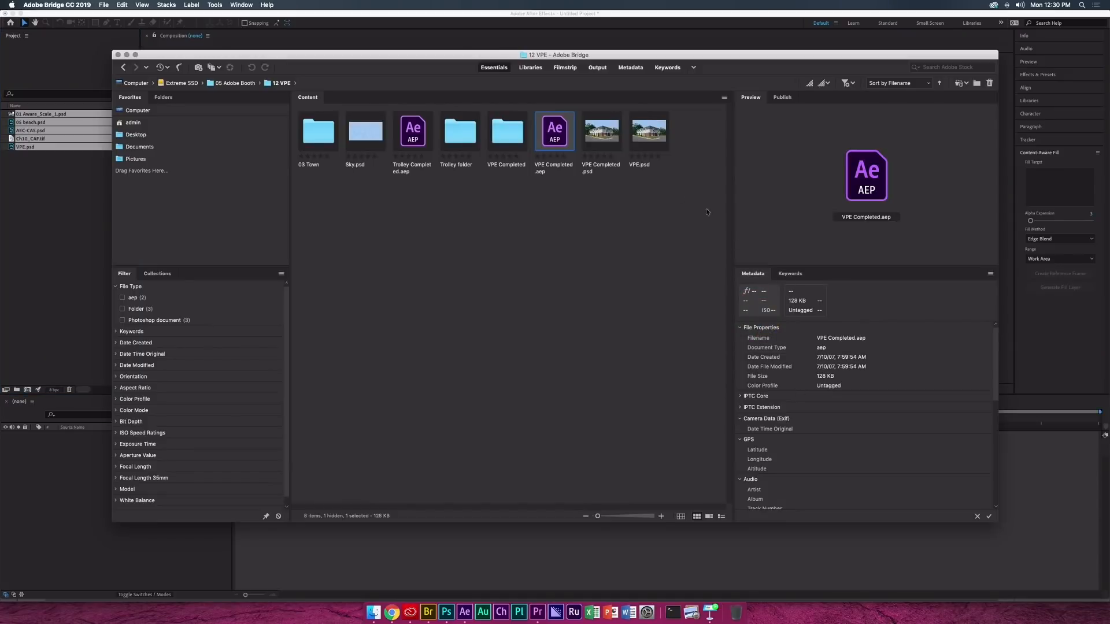
right_click(546, 122)
mouse_move(607, 134)
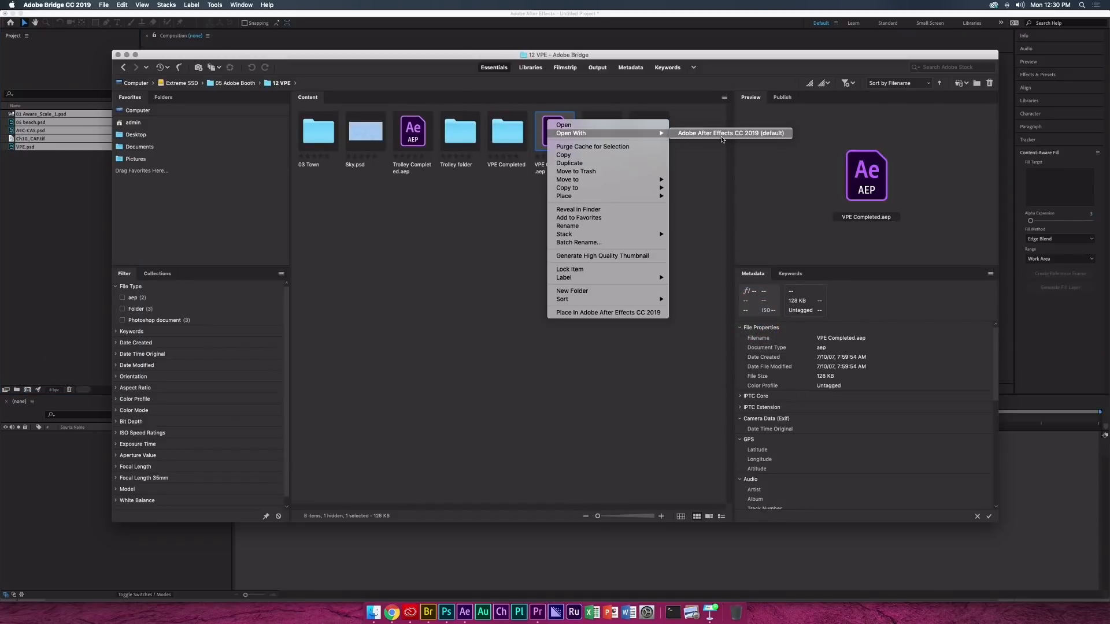
click(721, 139)
click(530, 319)
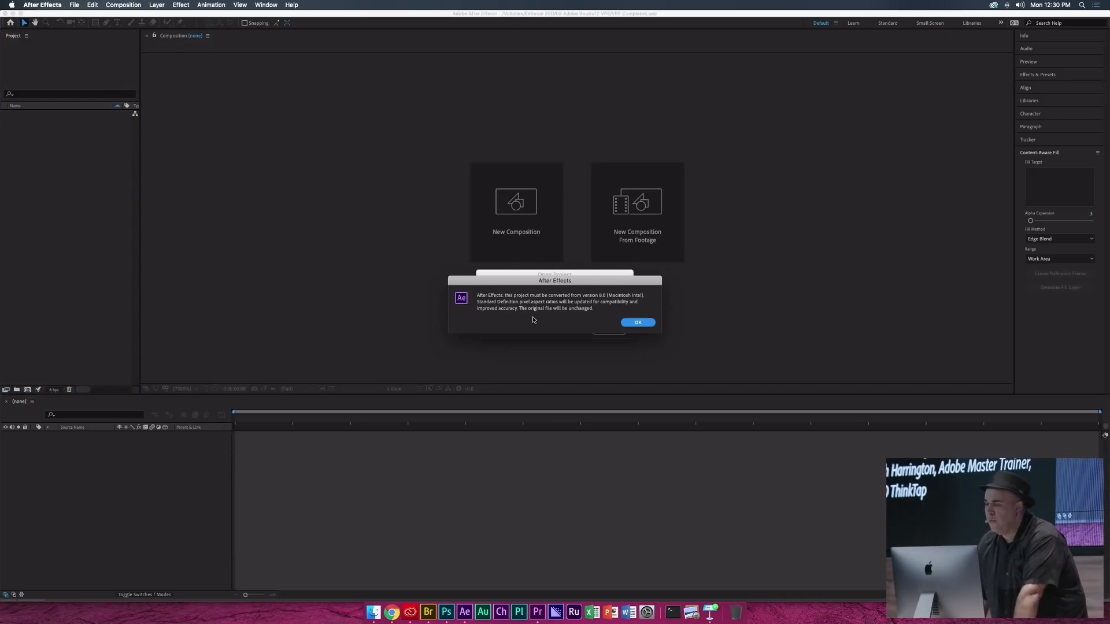
click(650, 322)
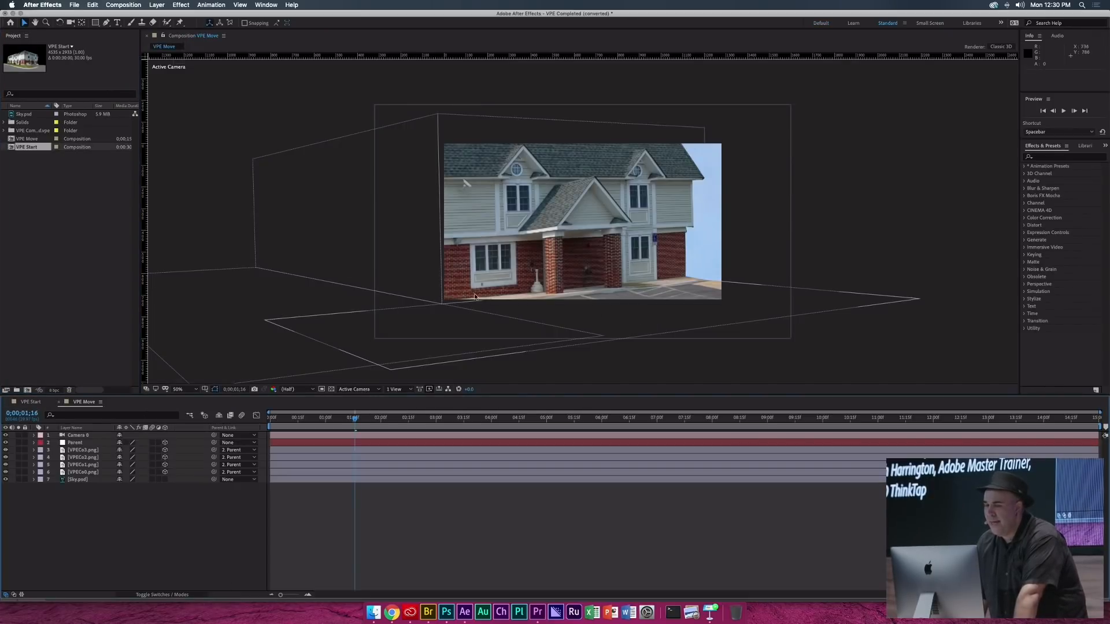
- Preview the camera animation in the VPE Move composition and scrub the timeline back to 0;00;03;20
key(space)
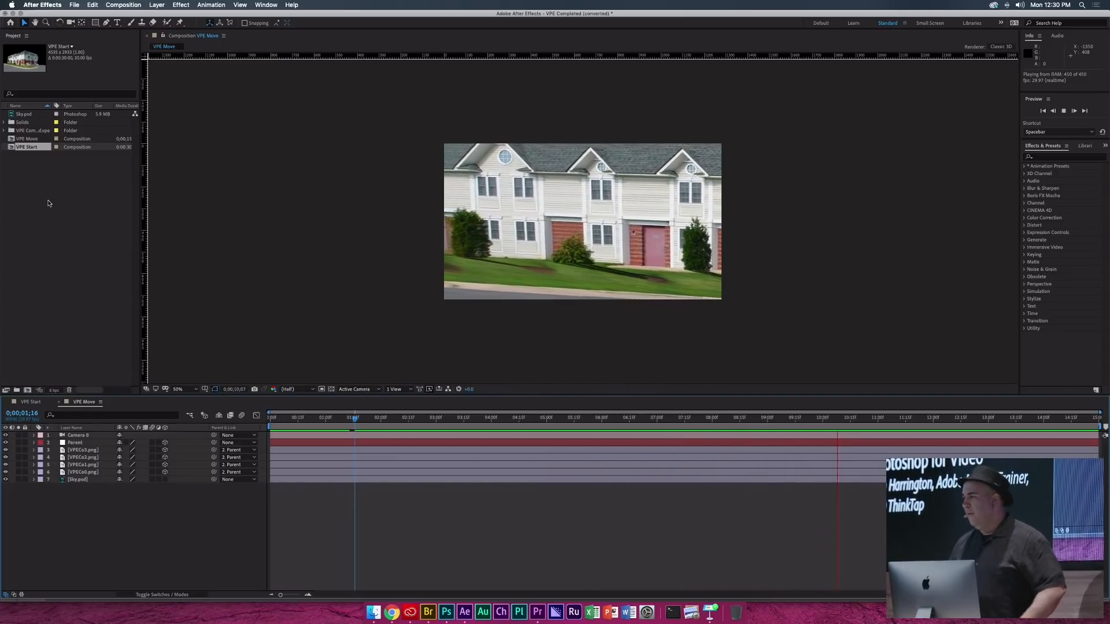
key(space)
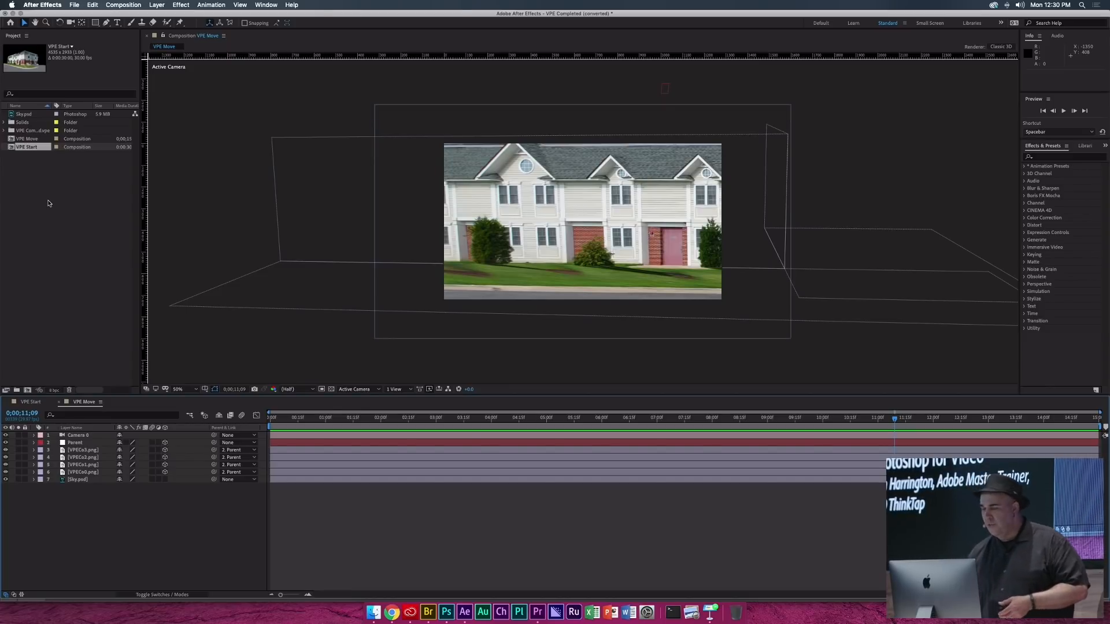
drag(572, 420, 473, 406)
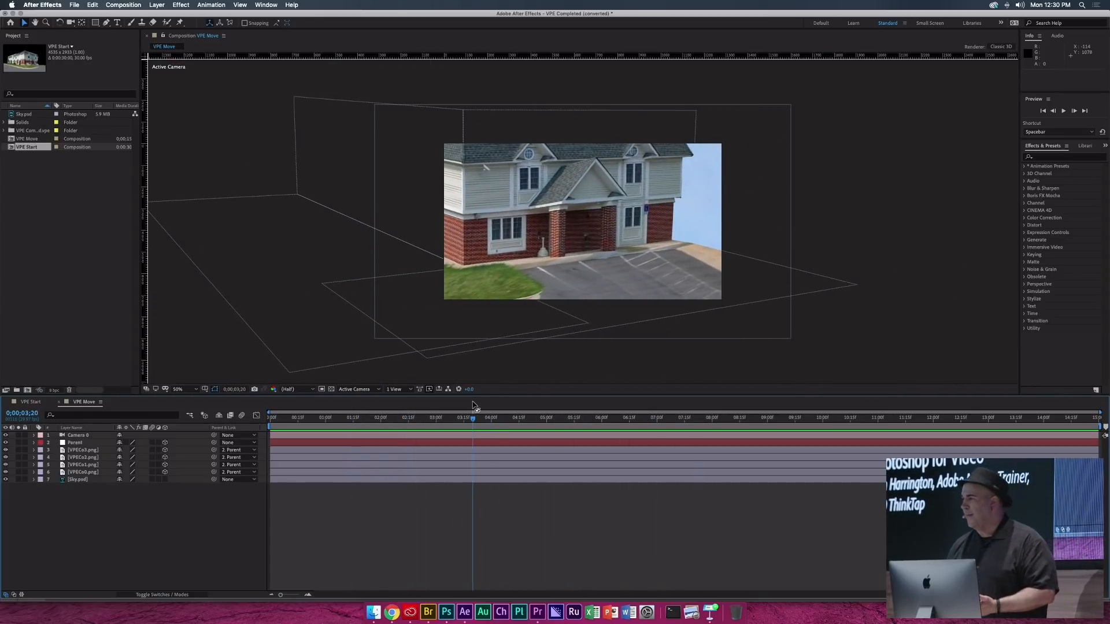
- Switch to Adobe Bridge and open Town.aep from the 03 Town folder in After Effects CC 2019, accepting the conversion
key(super+Tab)
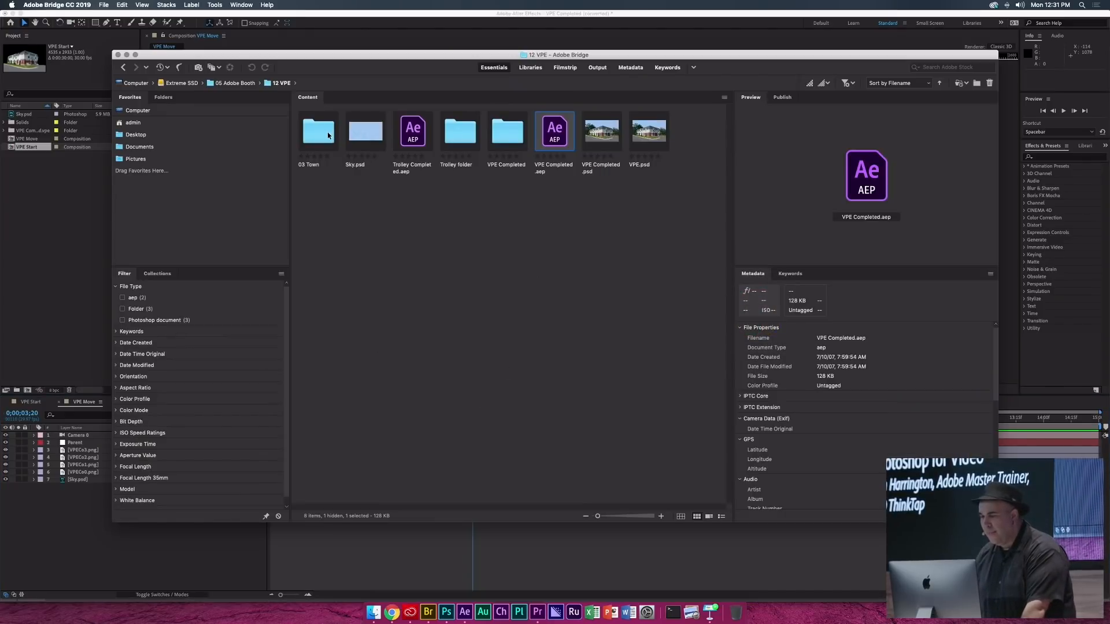
double_click(328, 135)
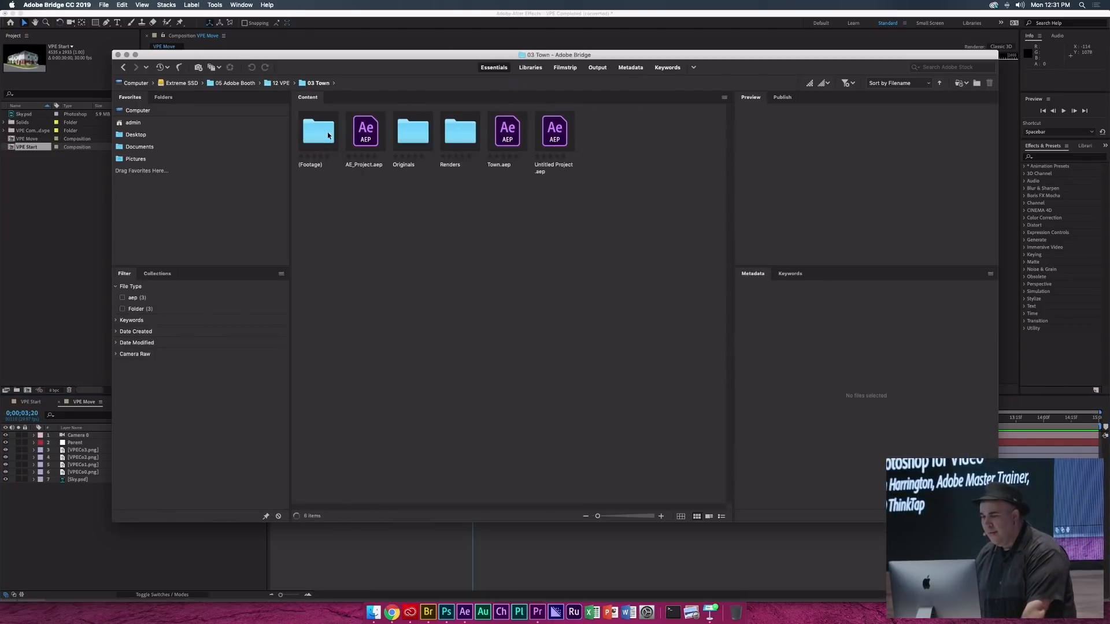
right_click(514, 139)
mouse_move(567, 151)
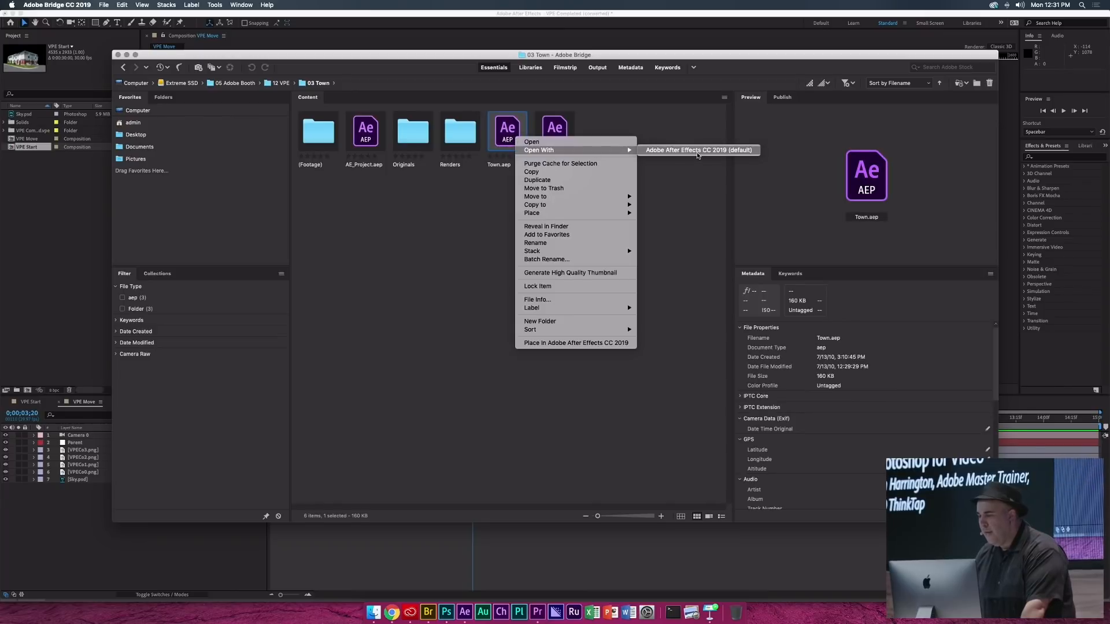
click(698, 152)
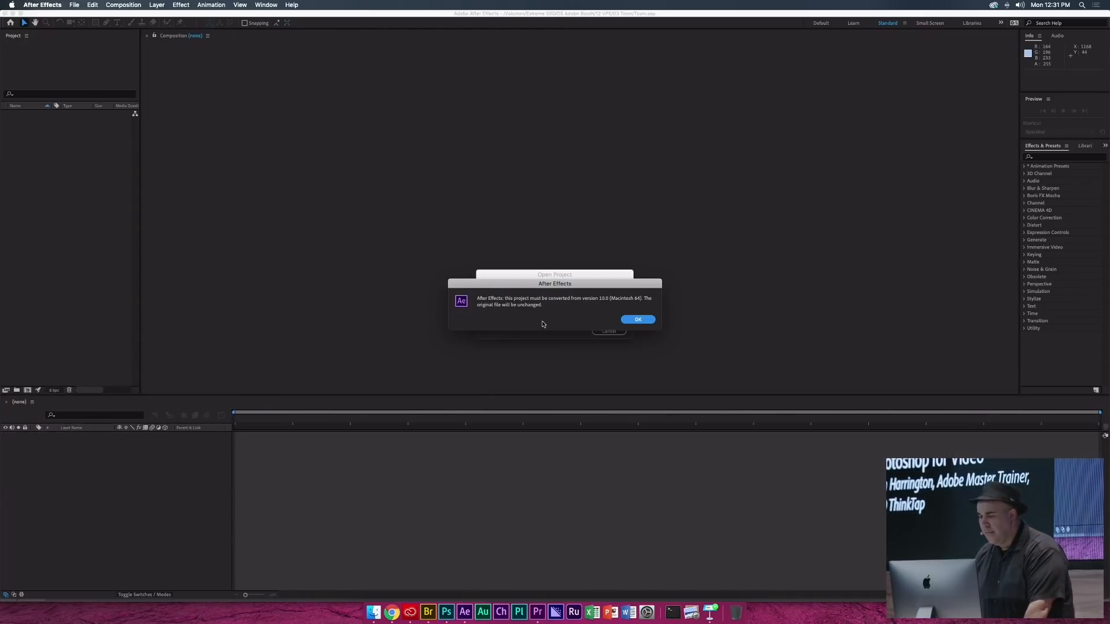
click(635, 320)
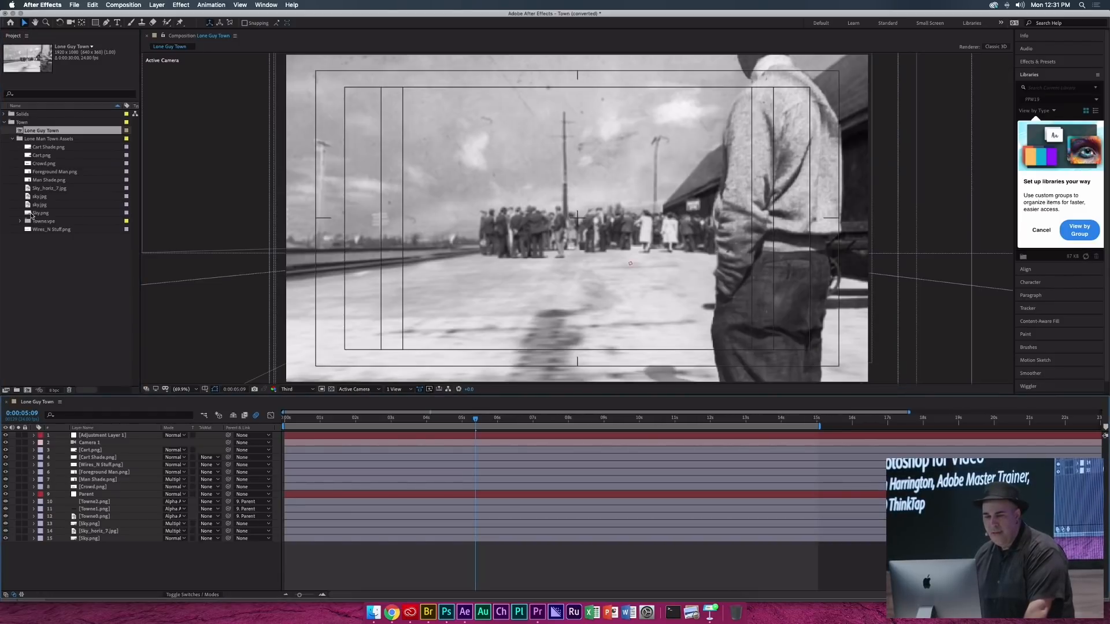
- Select the Sky.png footage, then preview the Lone Guy Town composition from its first frame
click(32, 214)
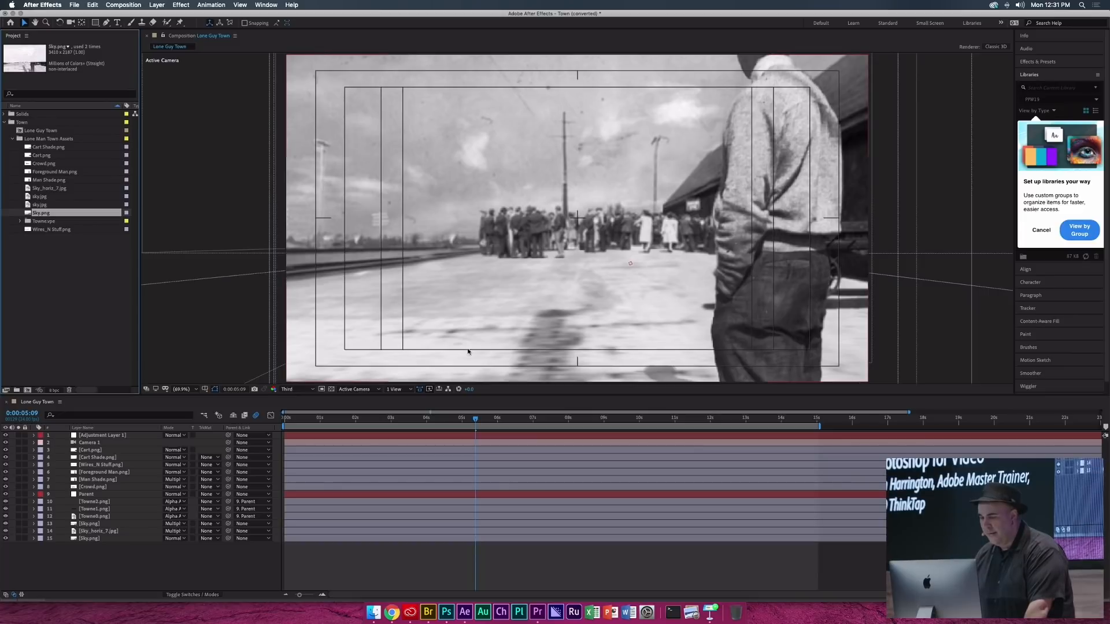
drag(413, 419, 230, 421)
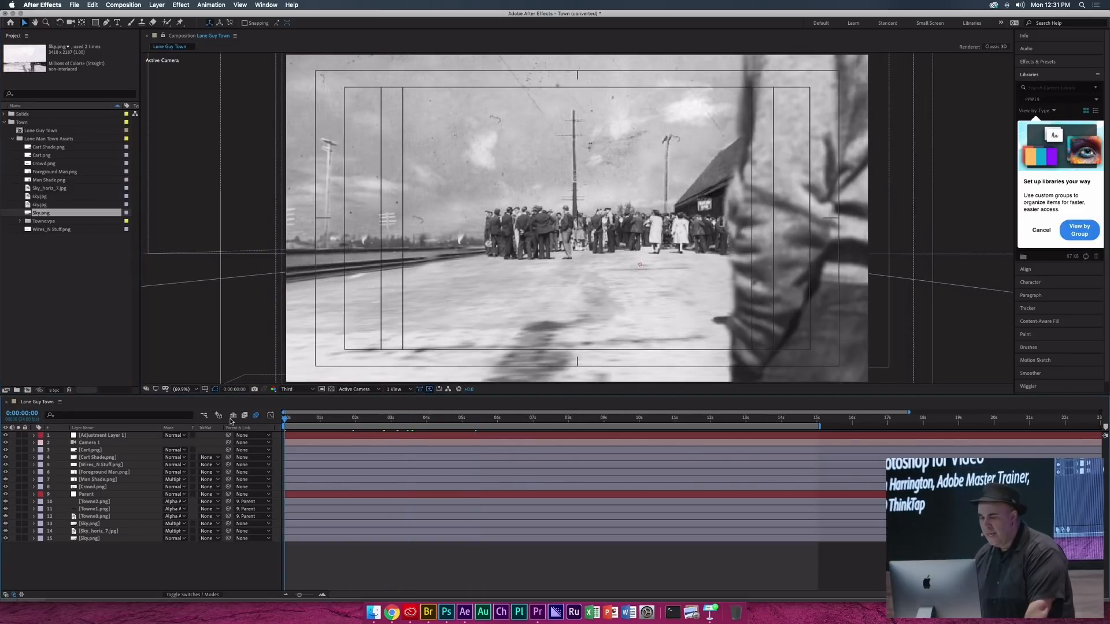
key(space)
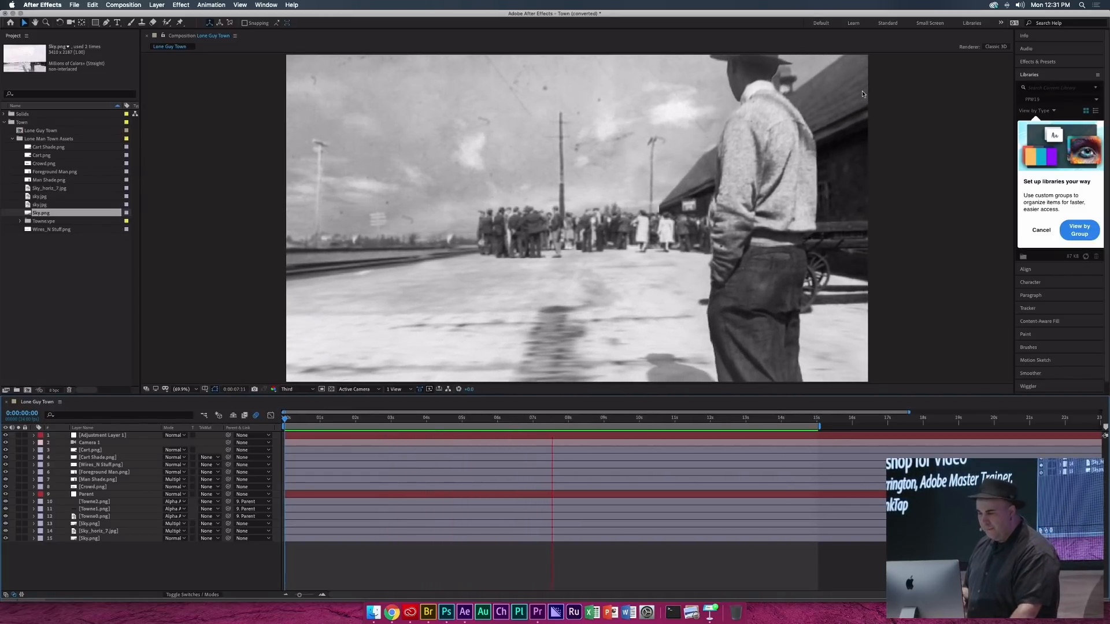
- Switch to the Keynote presentation and exit its full-screen slideshow
key(super+Tab)
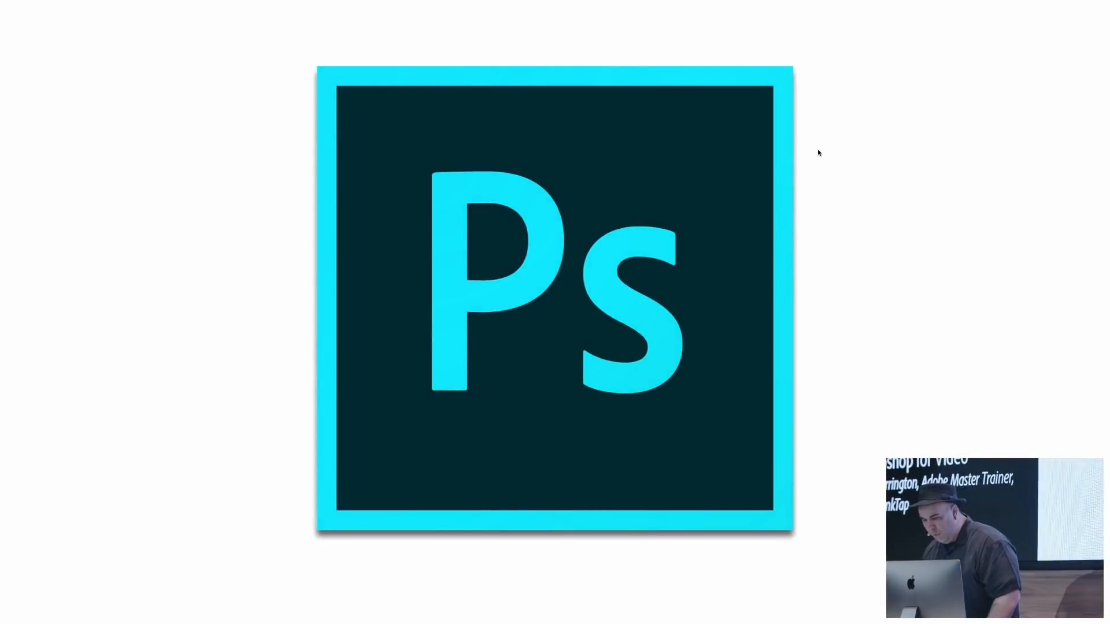
key(Escape)
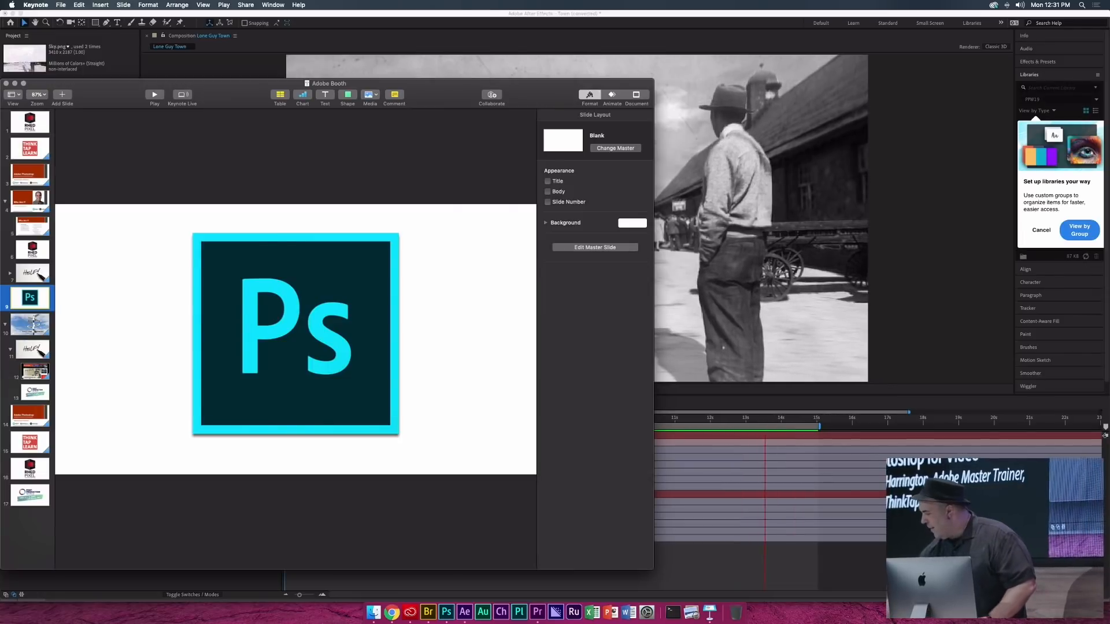